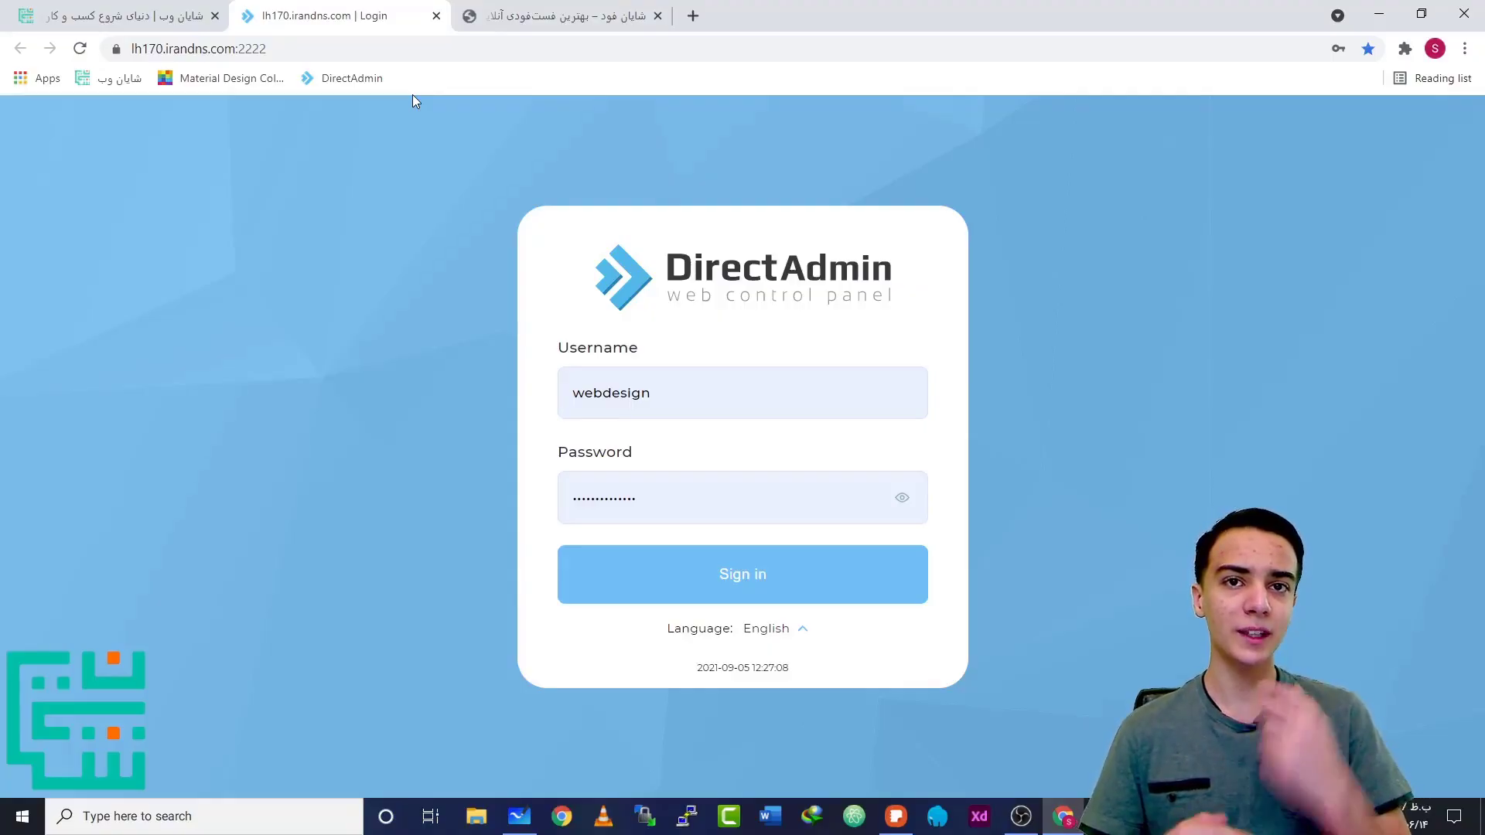
Switch to the webdesign.shayanweb.com site and append the path /shop to its address
left_click(526, 18)
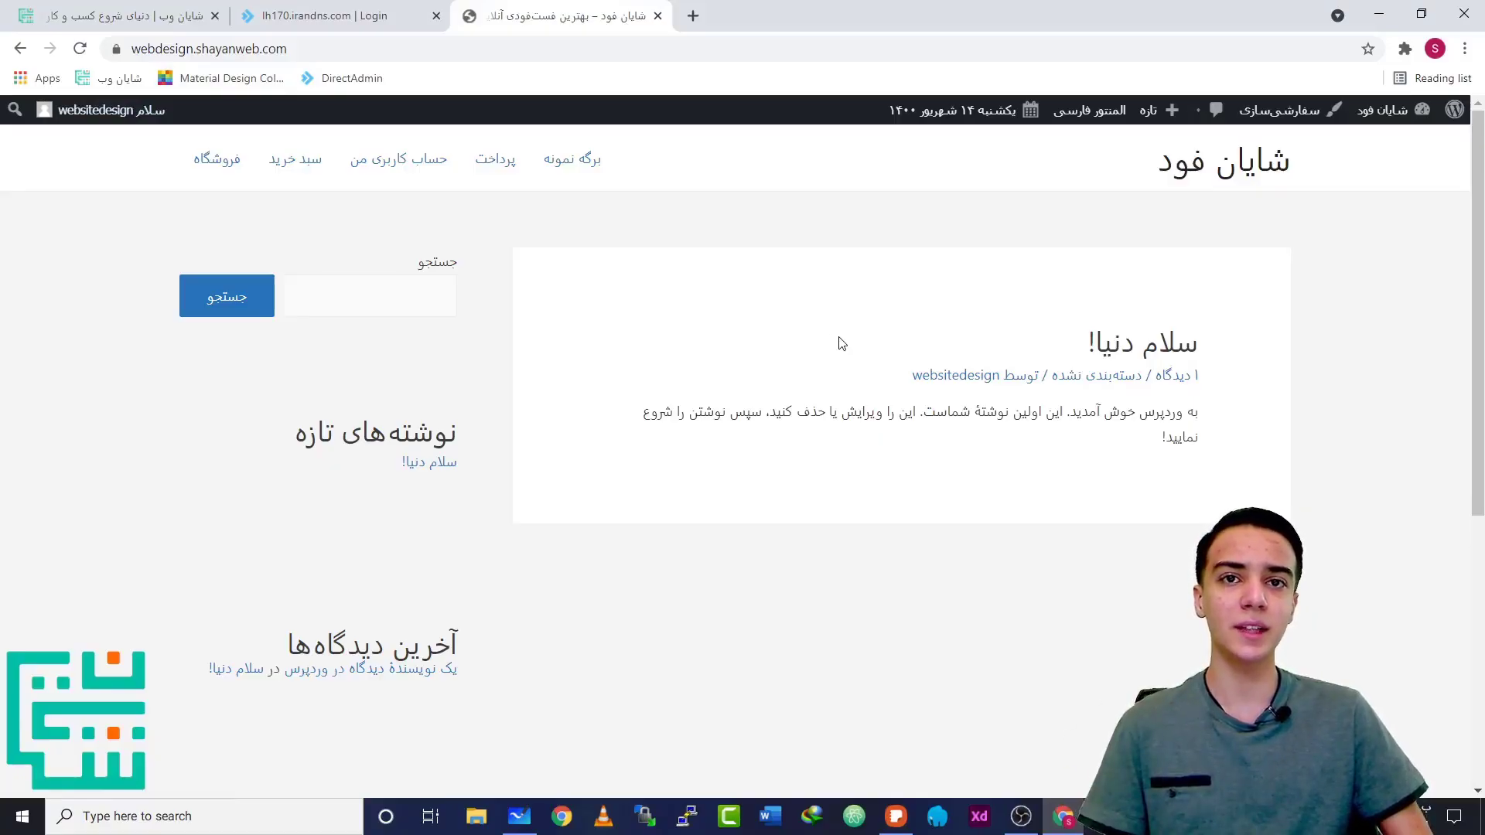
left_click(333, 44)
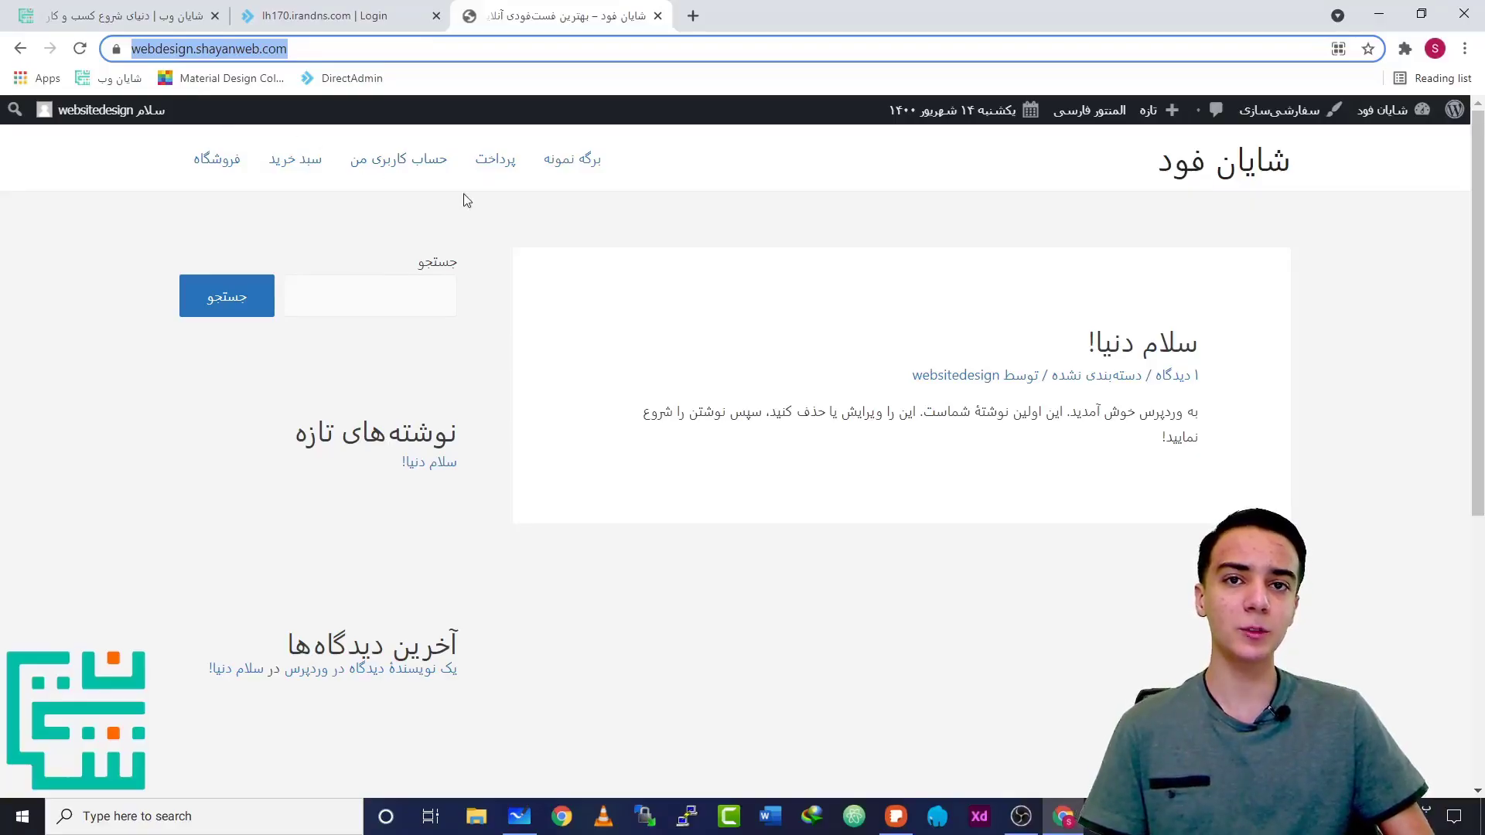
left_click(356, 53)
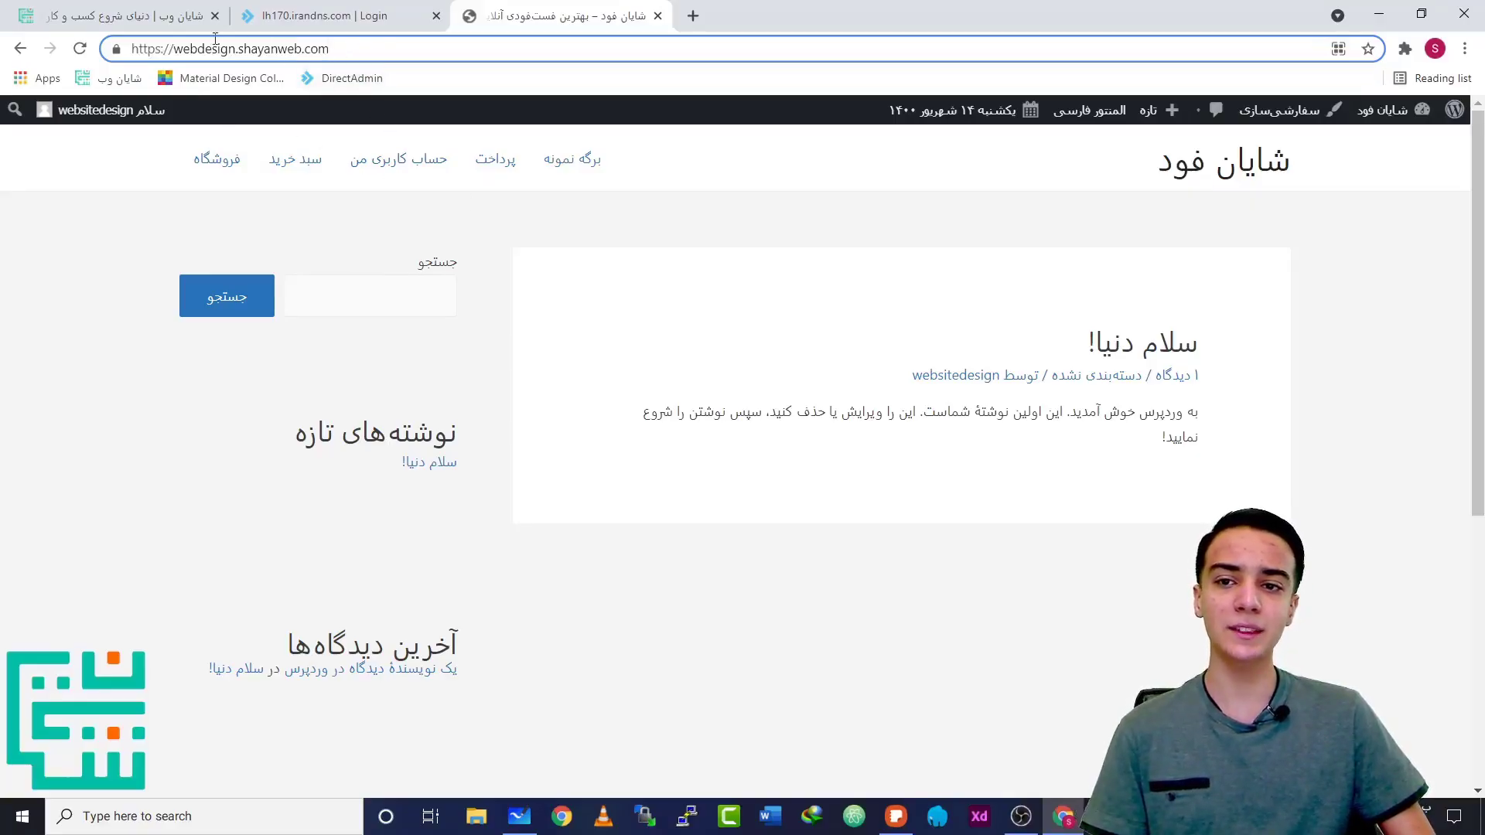
left_click_drag(221, 52, 364, 61)
left_click(409, 51)
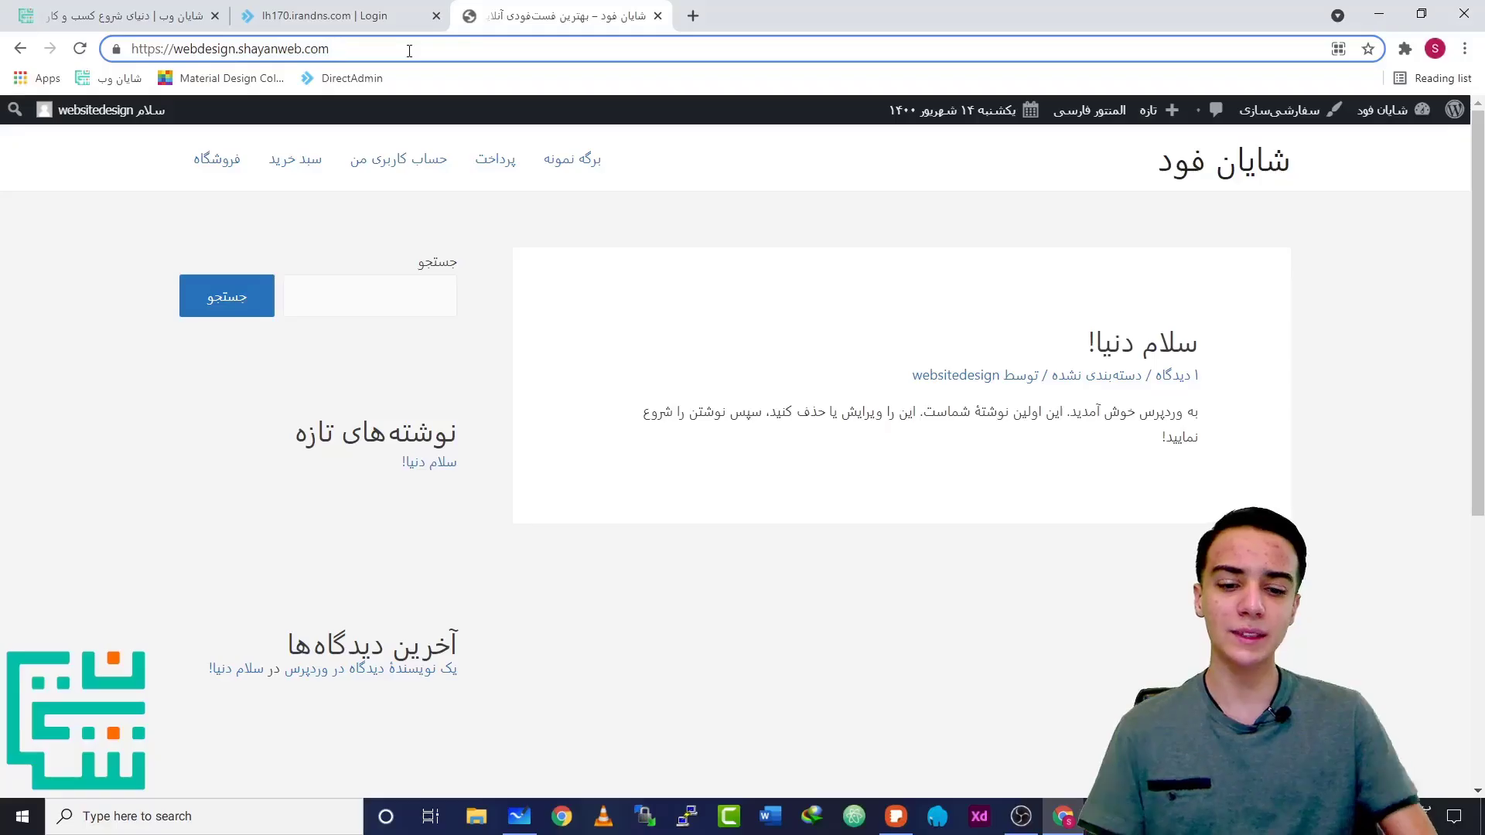
type("/sh")
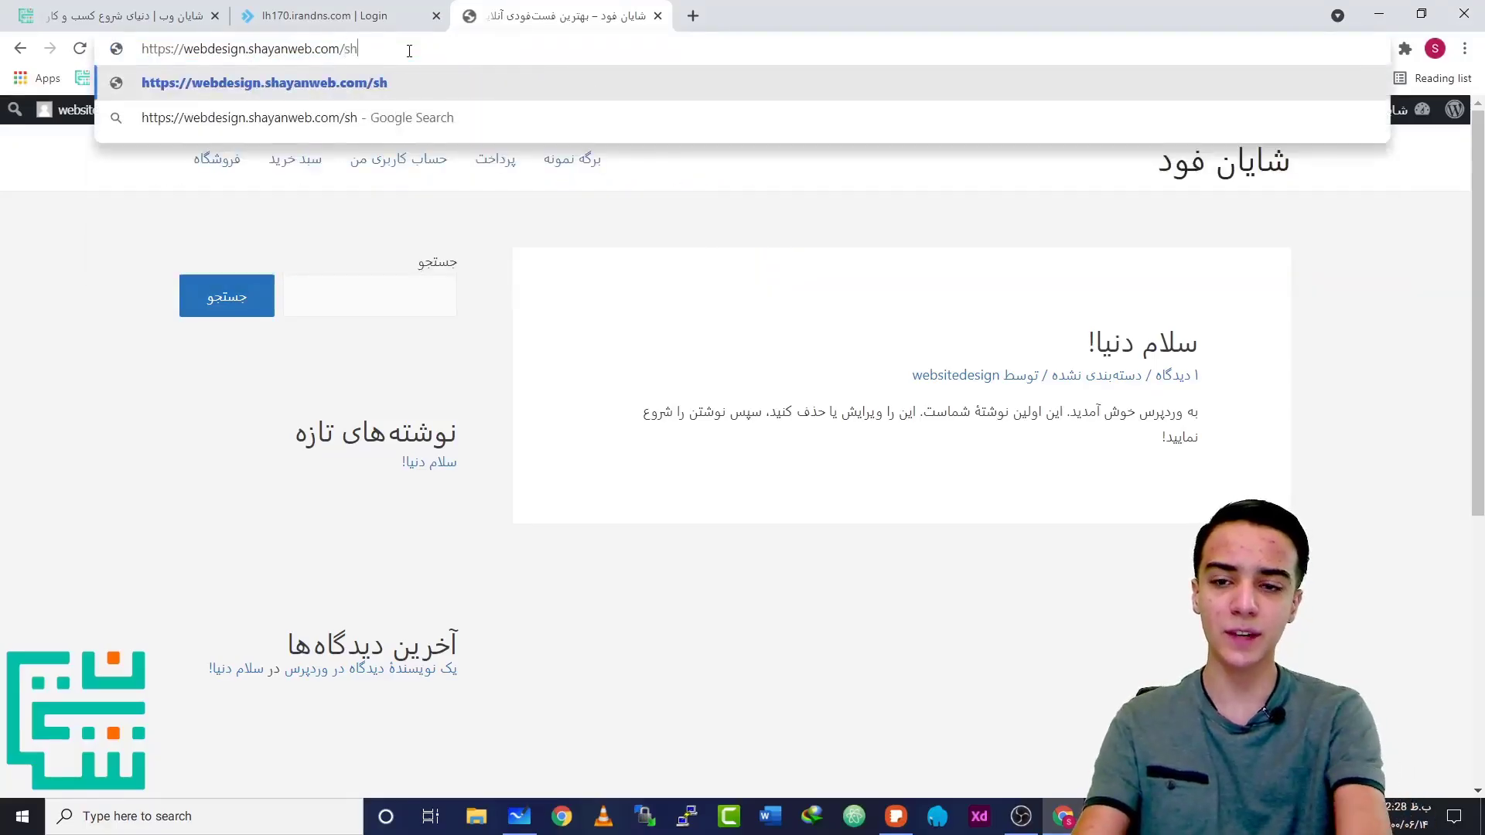
type("op")
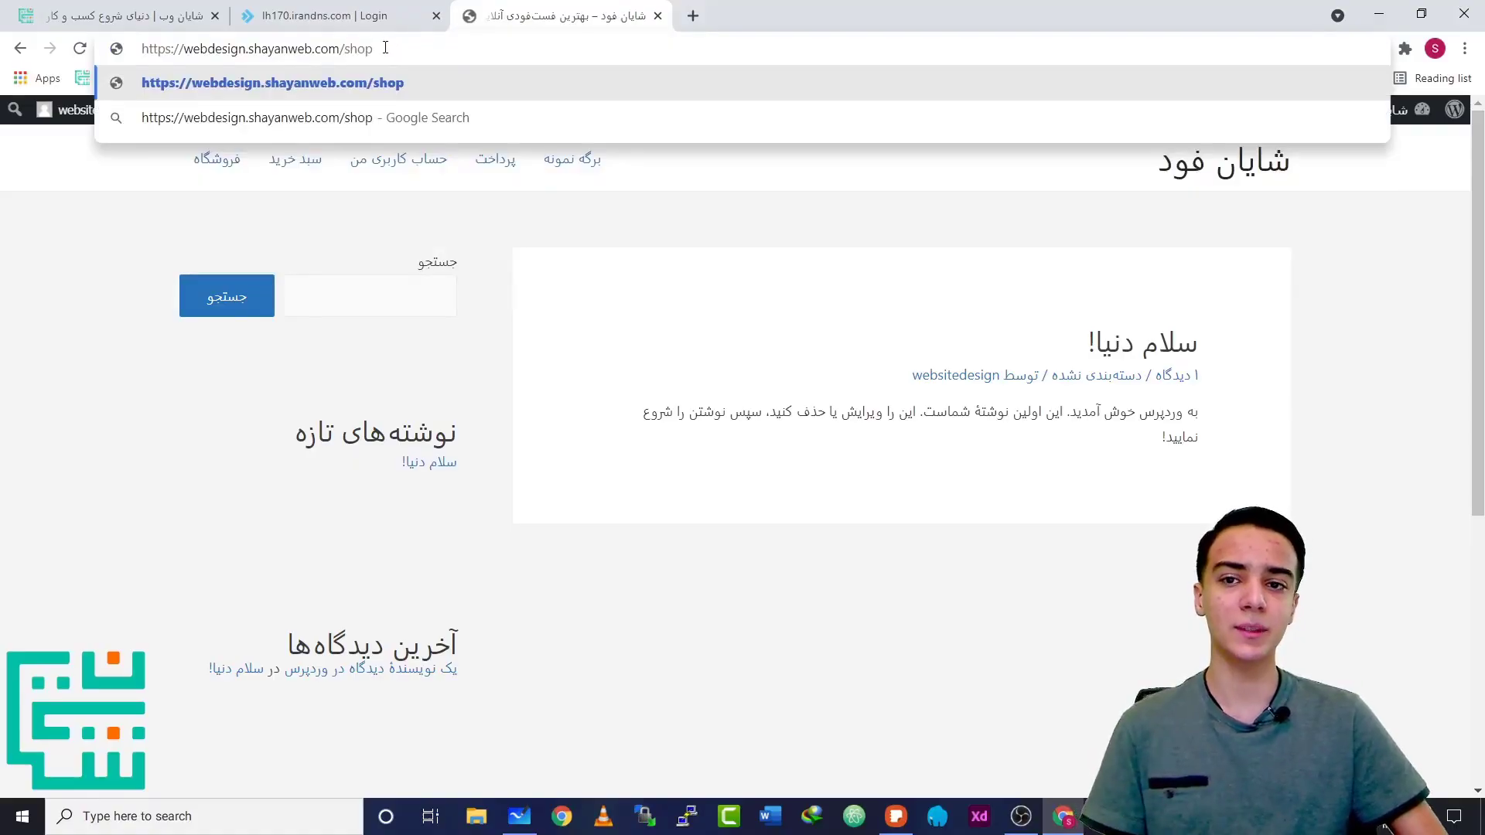
Replace shop with market in the site's address, submit it and close the site's tab
double_click(385, 49)
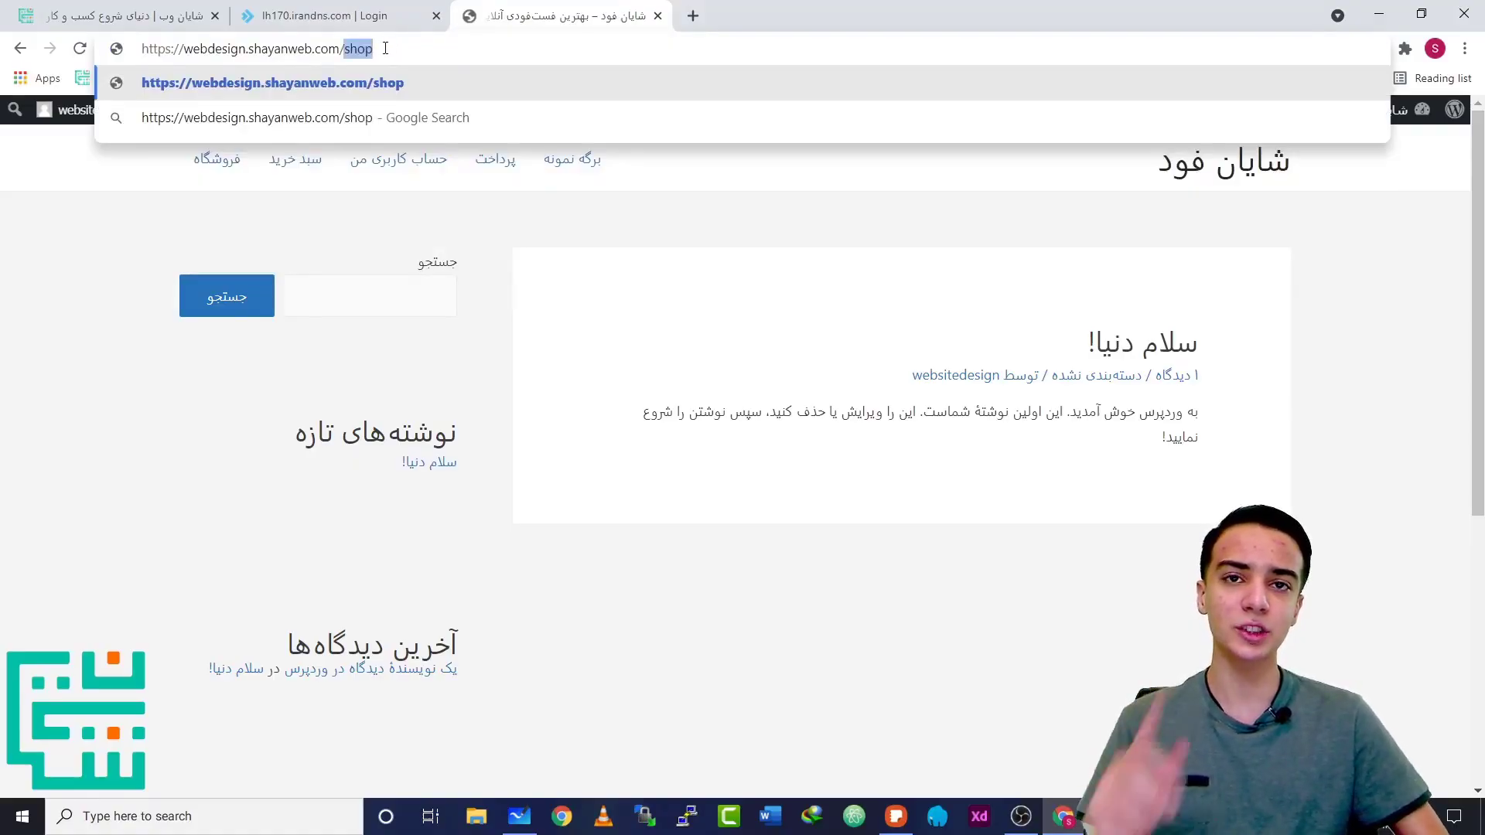
type("market")
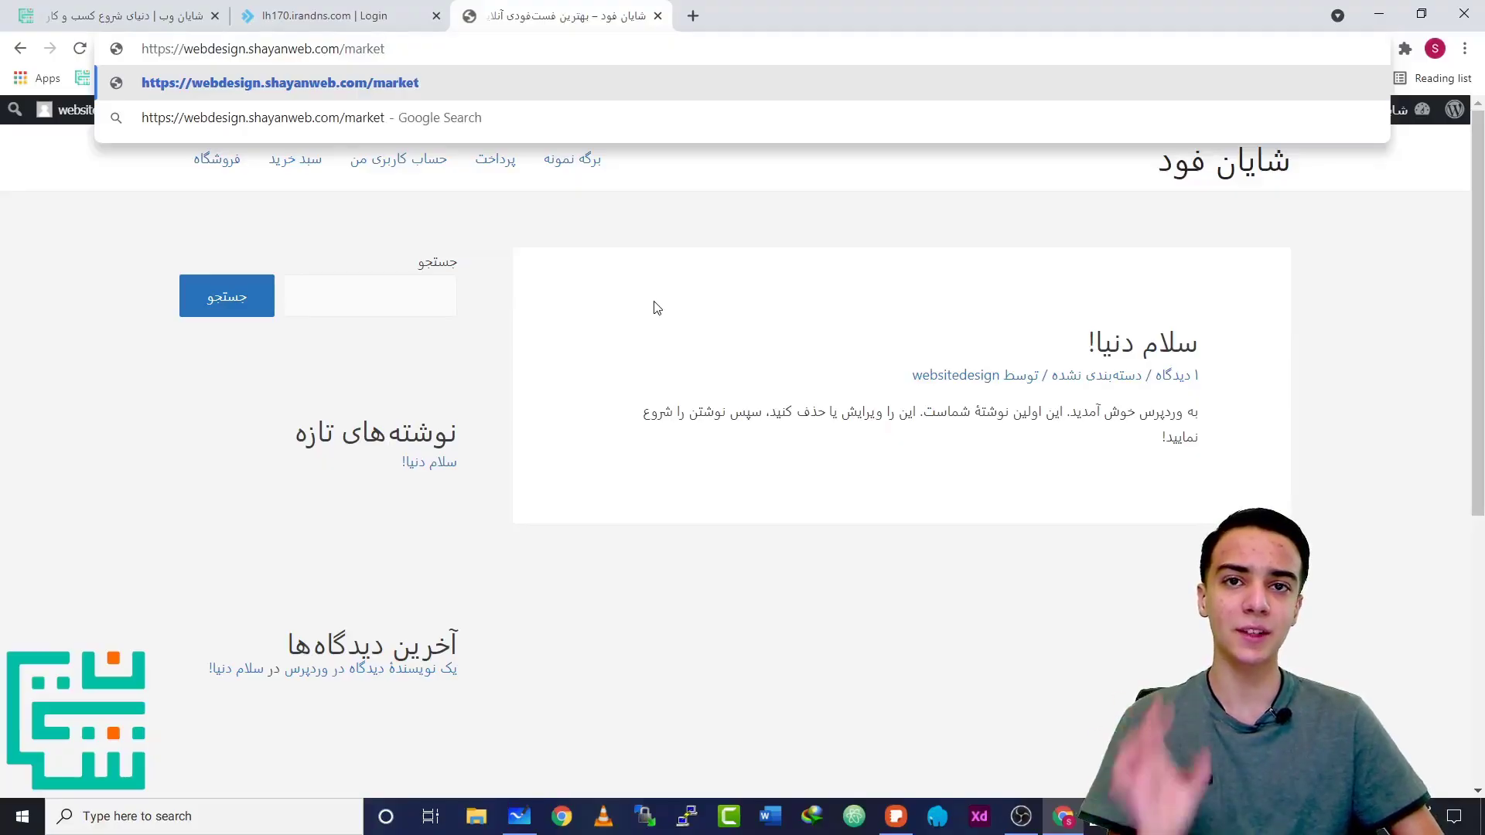
key("Return")
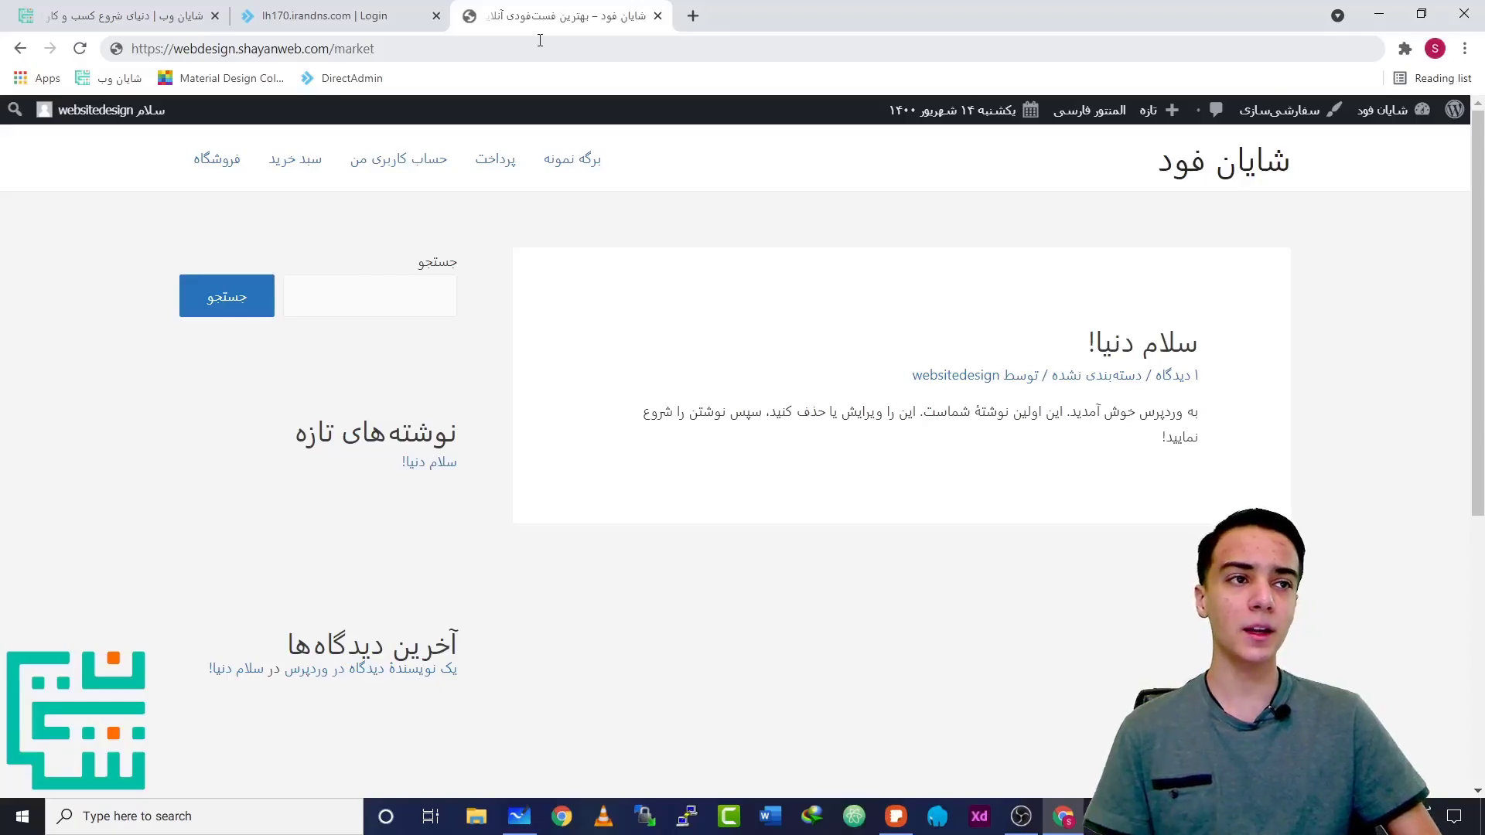
key("ctrl+w")
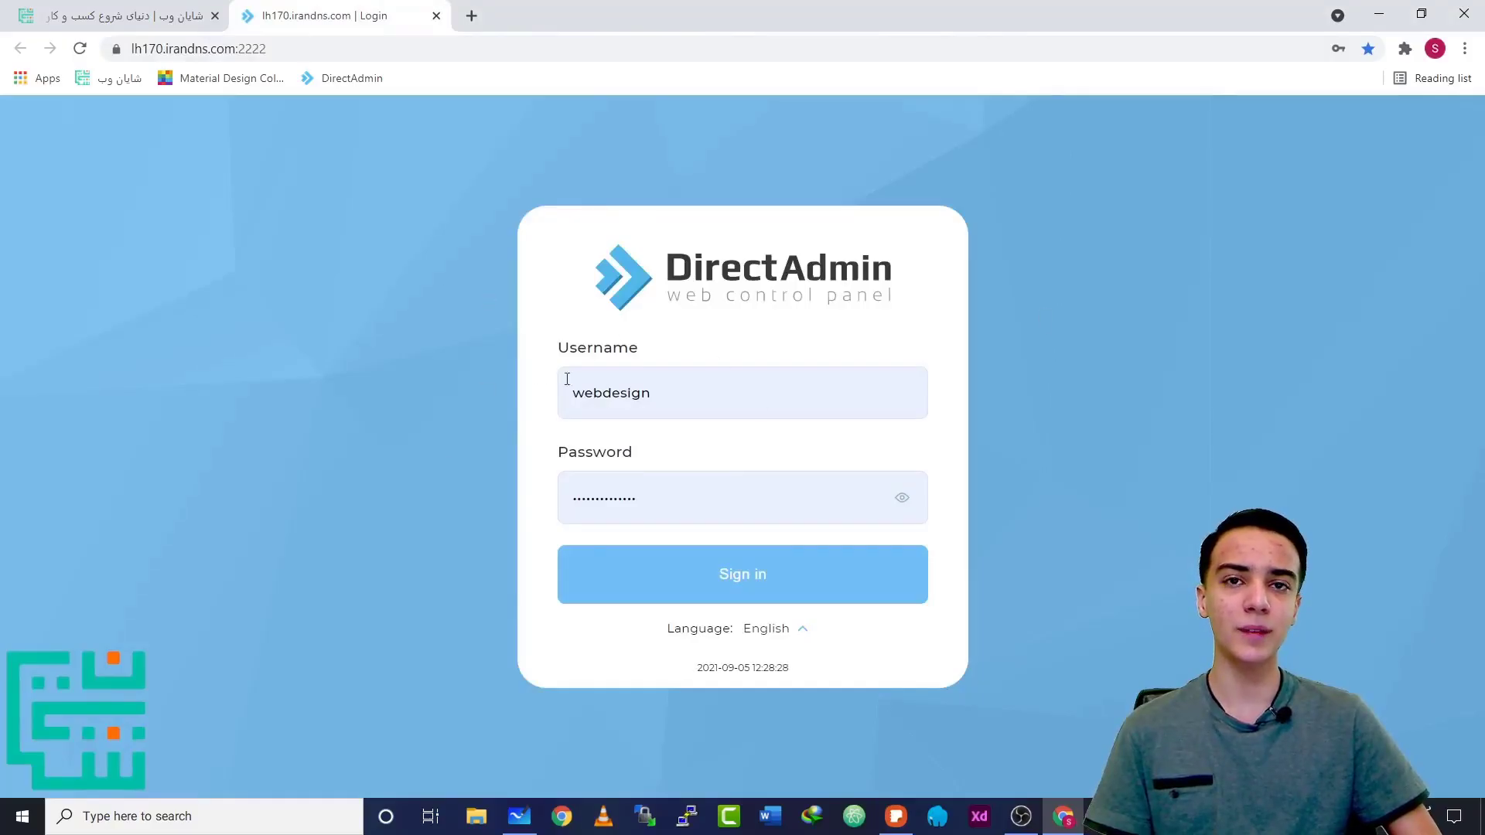
Sign in to DirectAdmin with the prefilled credentials and look through the dashboard's feature sections
left_click(709, 566)
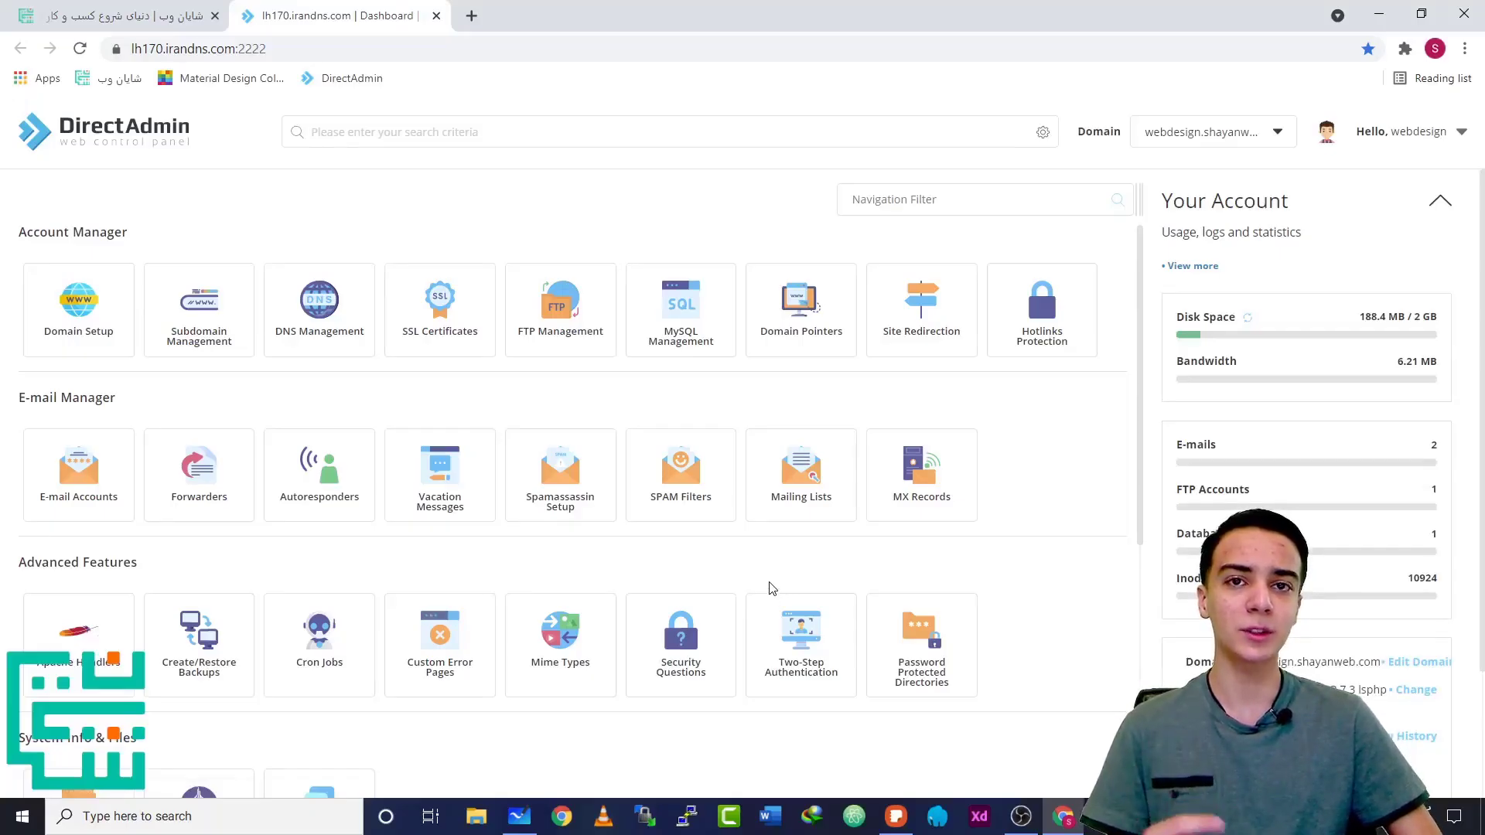
scroll(1034, 480, "down", 5)
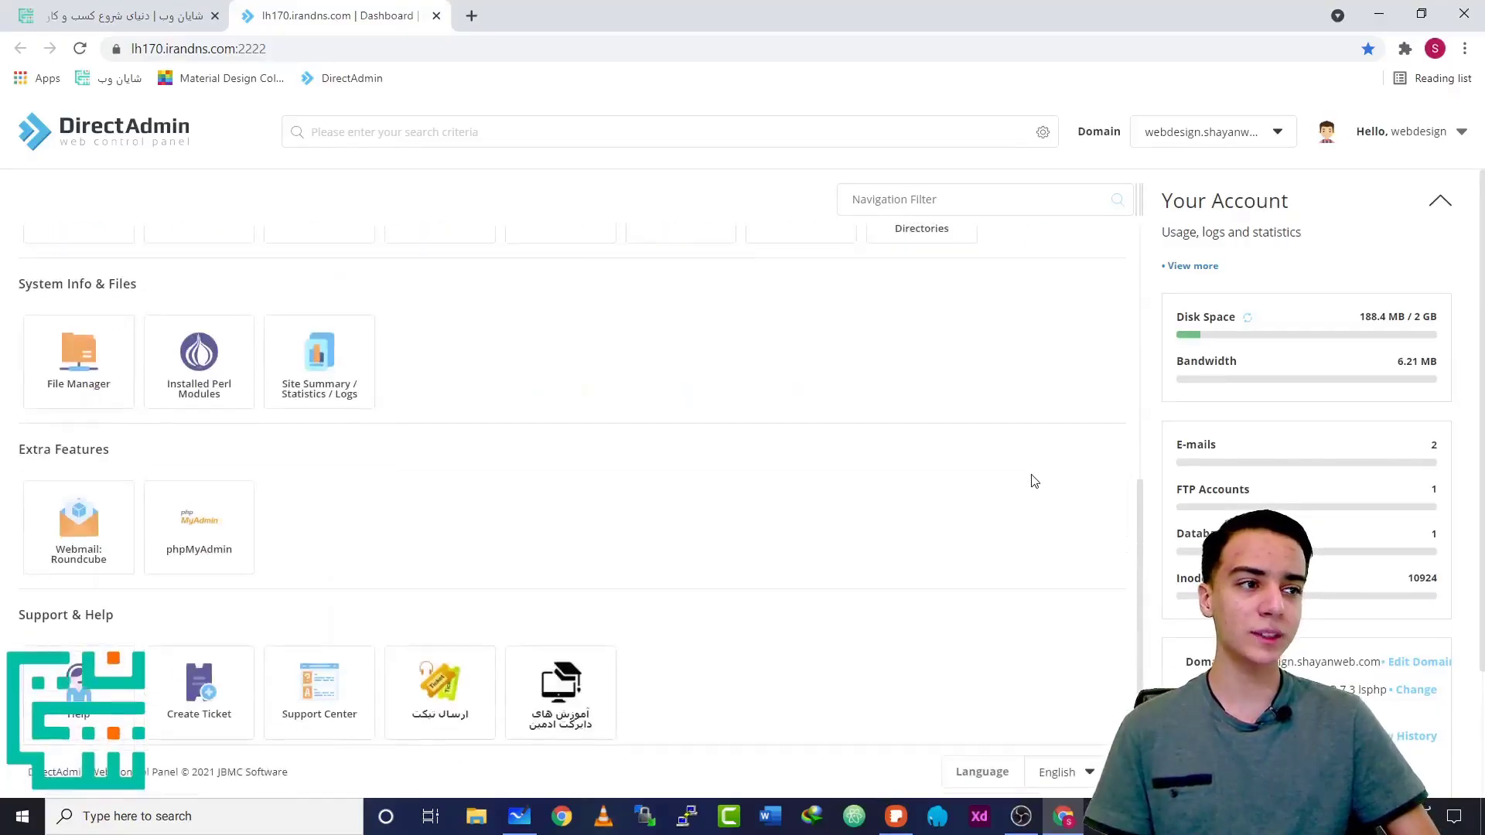
key("alt+Tab")
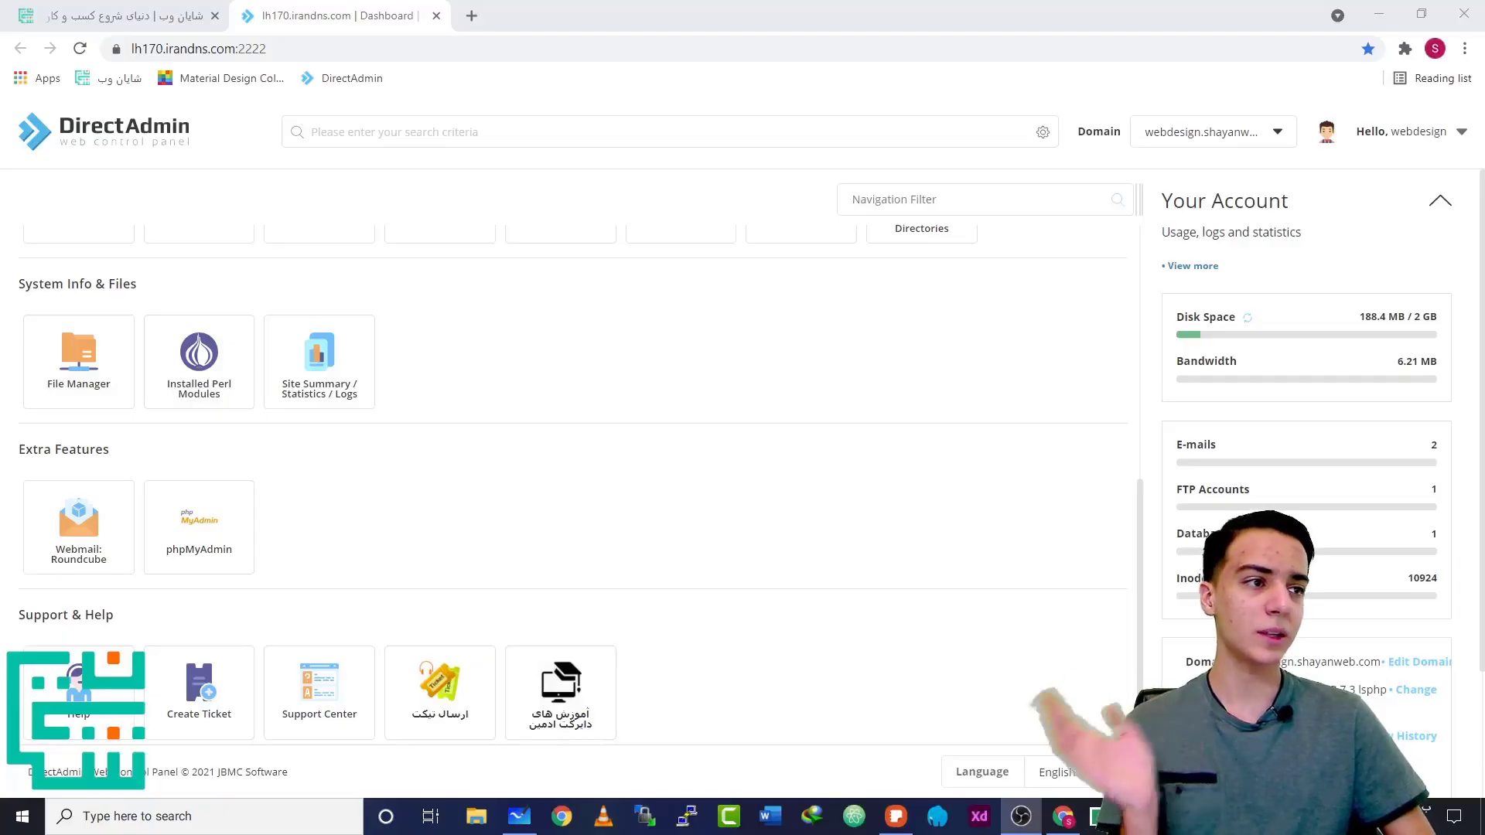
scroll(583, 430, "up", 5)
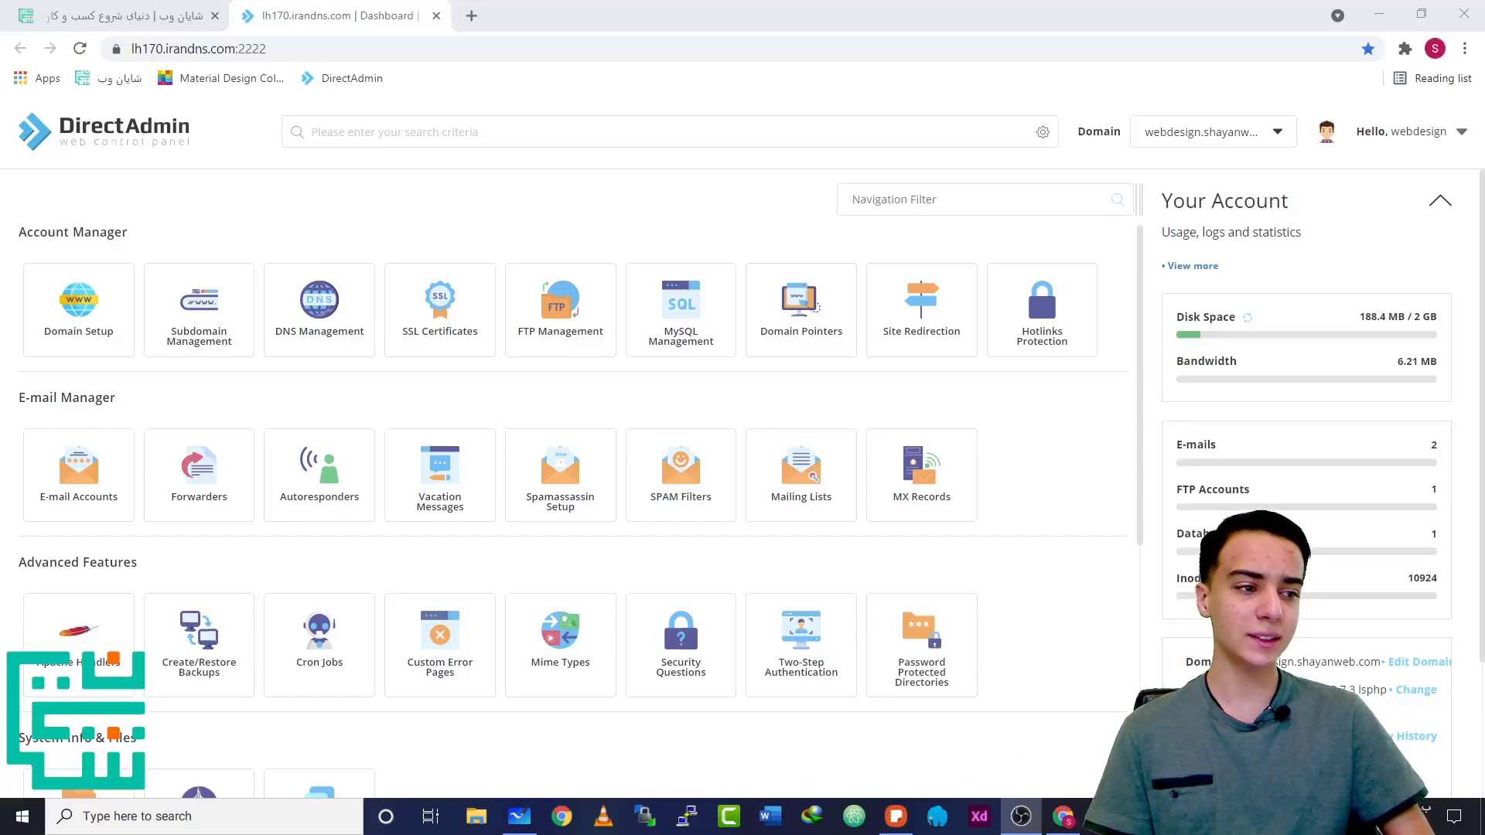
Switch to Samsung Notes and handwrite webdesign.shayanweb.com in pink across the upper part of the blank page
key("alt+Tab")
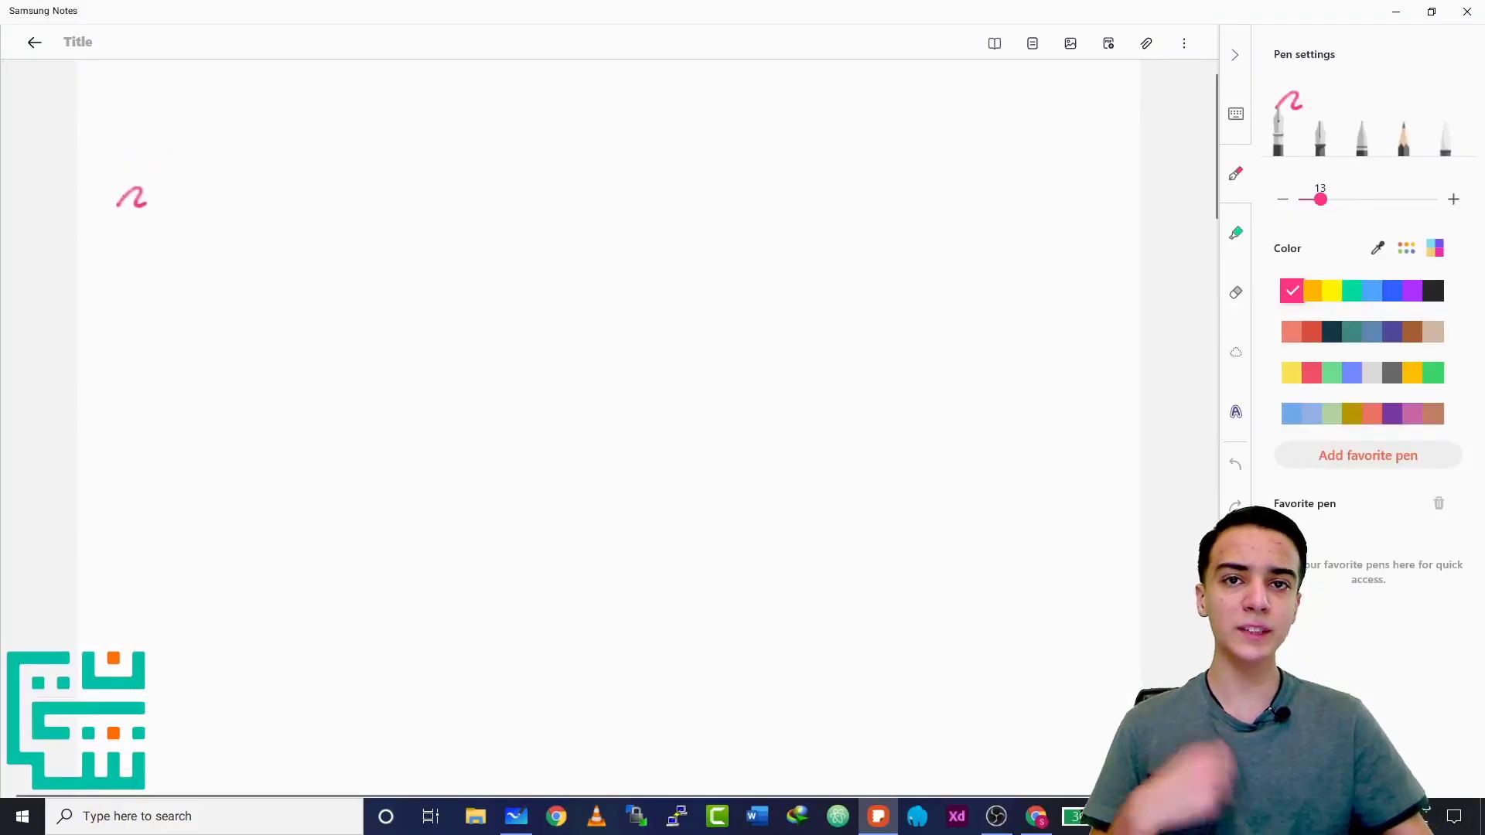
left_click_drag(110, 180, 170, 192)
mouse_move(184, 155)
left_mouse_down()
mouse_move(183, 193)
mouse_move(224, 194)
left_mouse_up()
mouse_move(236, 143)
left_mouse_down()
mouse_move(233, 190)
mouse_move(315, 175)
mouse_move(338, 195)
left_mouse_up()
left_click(371, 184)
mouse_move(421, 160)
left_mouse_down()
mouse_move(404, 188)
mouse_move(464, 203)
mouse_move(497, 192)
left_mouse_up()
mouse_move(502, 166)
left_mouse_down()
mouse_move(519, 208)
mouse_move(503, 221)
mouse_move(619, 167)
mouse_move(642, 189)
left_mouse_up()
left_click_drag(659, 141, 655, 186)
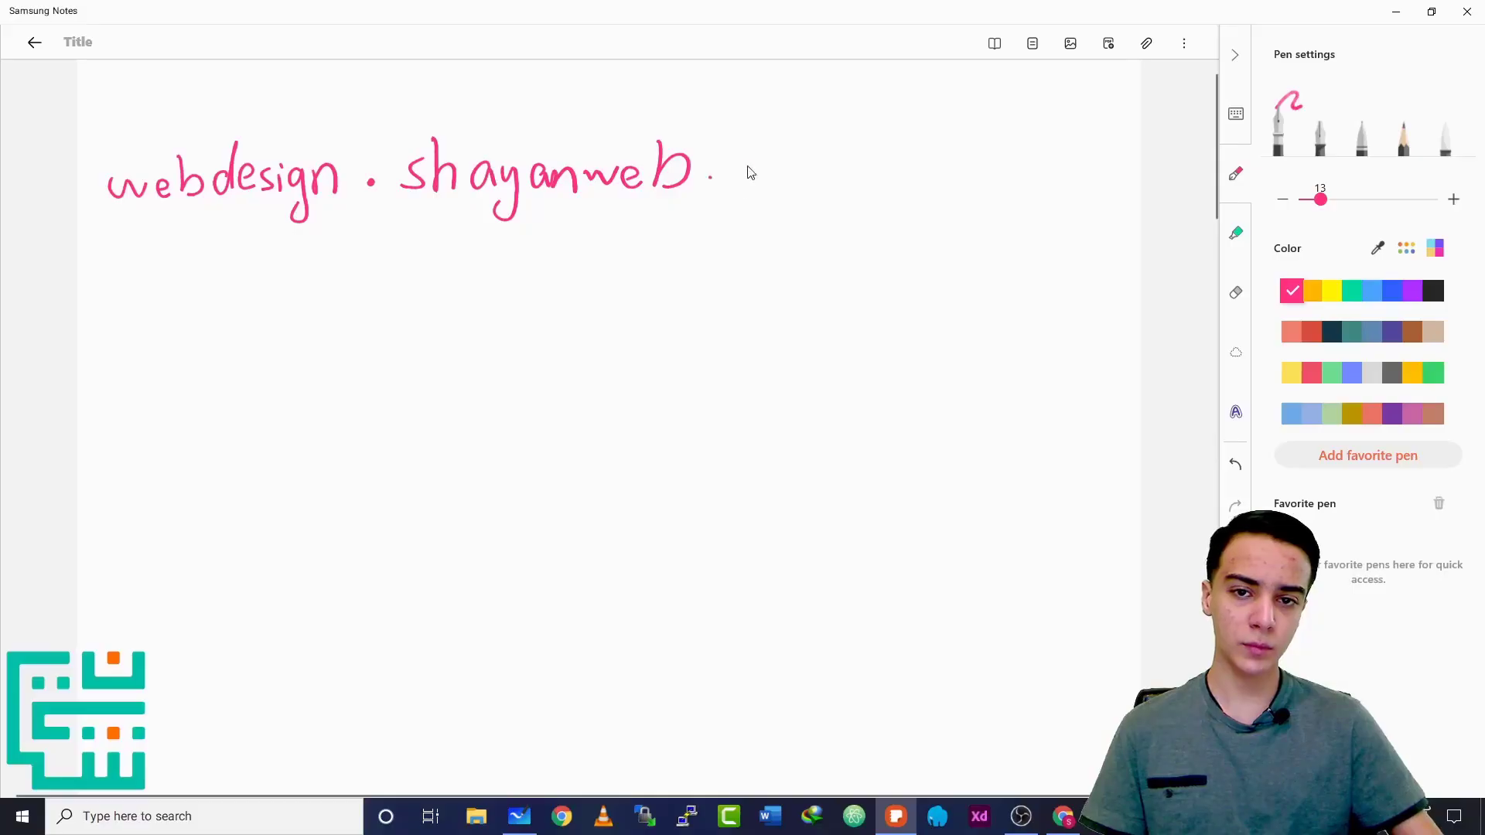
left_click_drag(765, 165, 767, 191)
mouse_move(771, 168)
left_mouse_down()
mouse_move(761, 193)
mouse_move(774, 169)
left_mouse_up()
left_click_drag(786, 167, 843, 194)
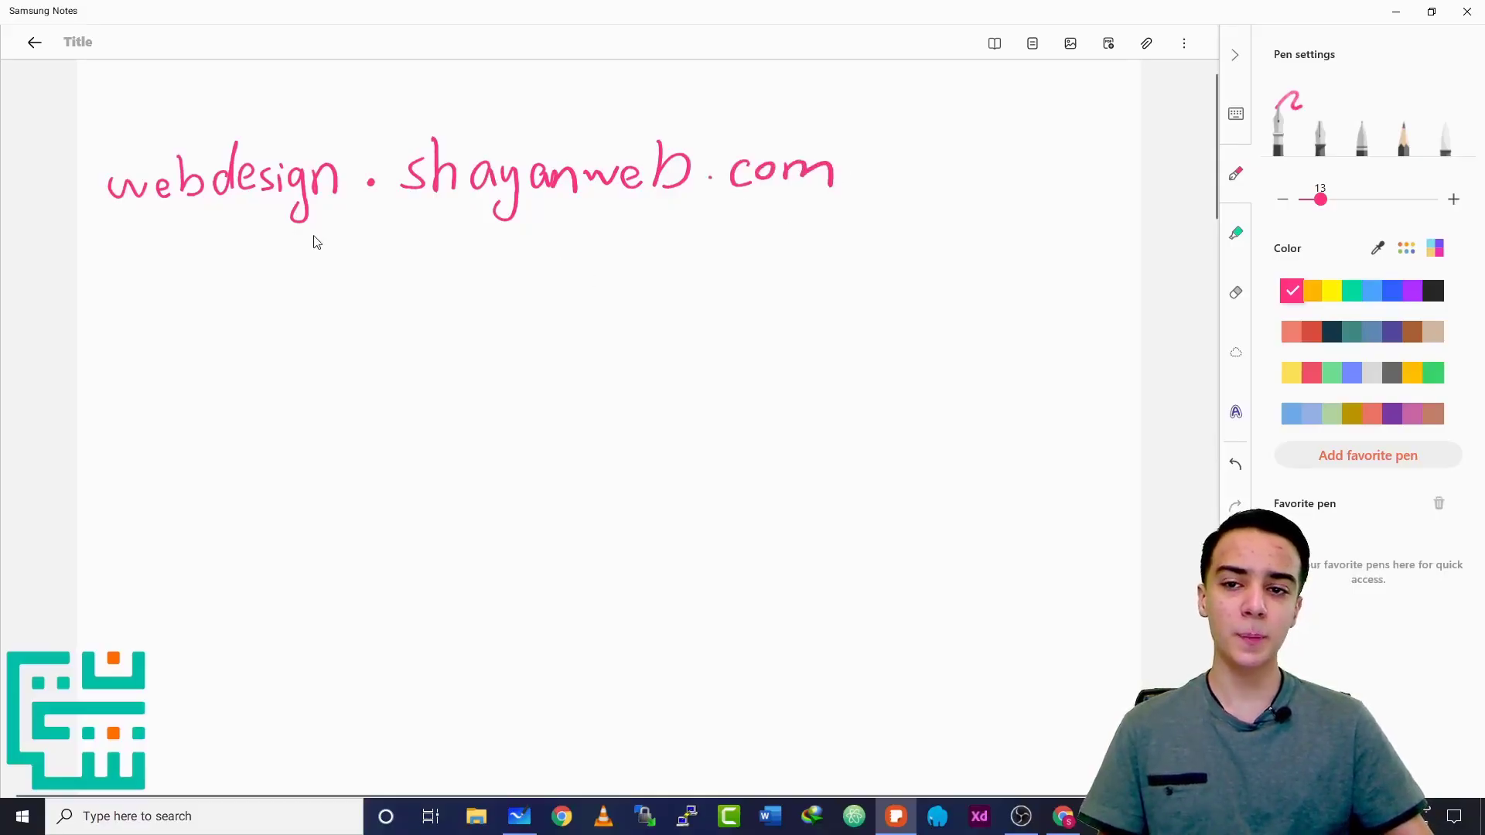
Bracket webdesign, shayanweb and com from below and label them ساب دامنه, نام دامنه and پسوند
mouse_move(356, 237)
left_mouse_down()
mouse_move(300, 261)
mouse_move(174, 222)
left_mouse_up()
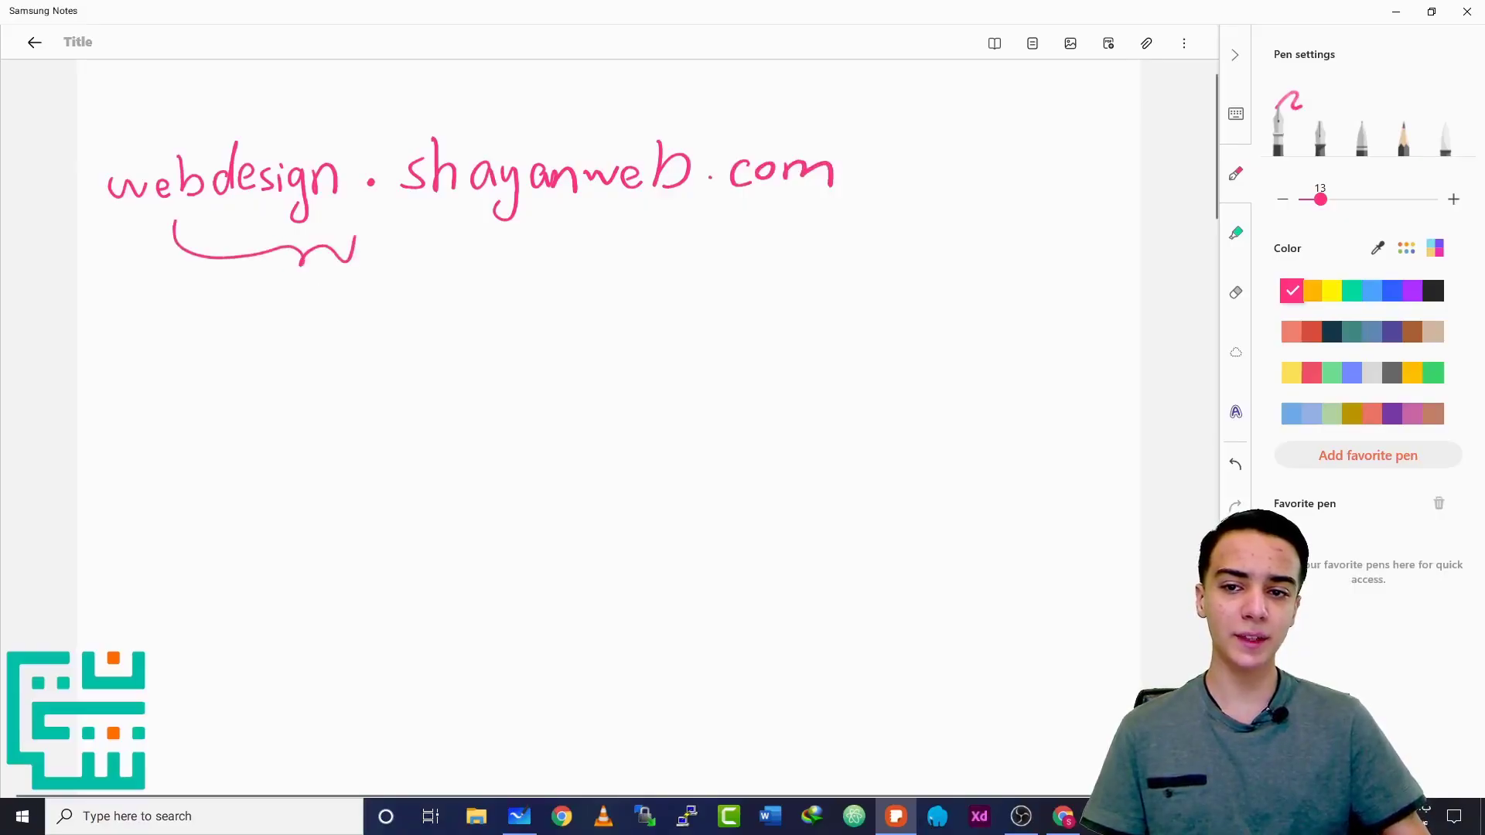
mouse_move(308, 289)
left_mouse_down()
mouse_move(343, 312)
mouse_move(212, 289)
mouse_move(158, 318)
mouse_move(175, 299)
left_mouse_up()
mouse_move(669, 231)
left_mouse_down()
mouse_move(604, 271)
mouse_move(448, 227)
left_mouse_up()
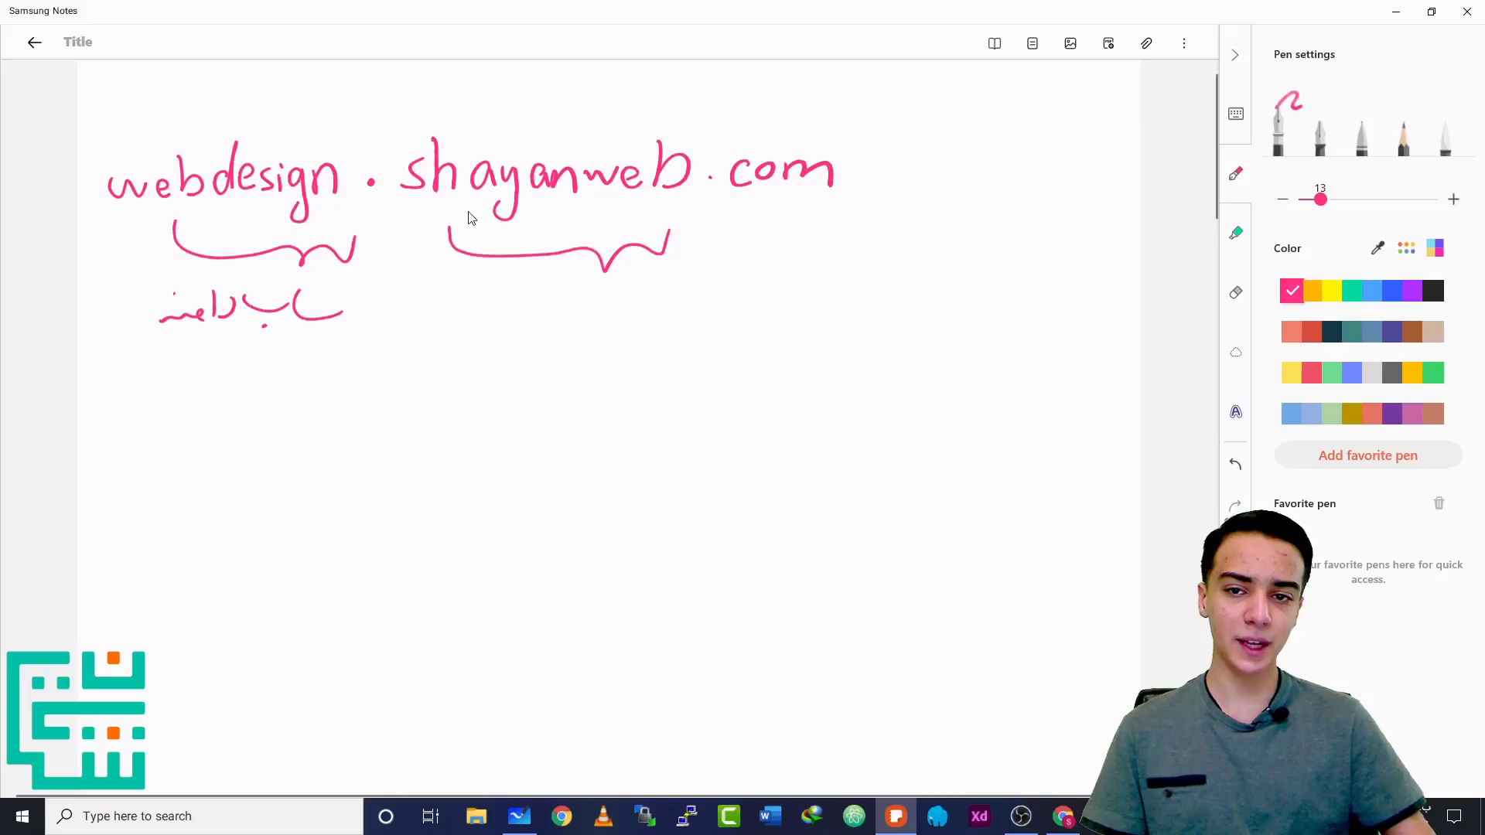
mouse_move(635, 304)
left_mouse_down()
mouse_move(626, 329)
mouse_move(589, 338)
mouse_move(562, 316)
left_mouse_up()
left_click_drag(554, 303, 495, 317)
left_click(521, 294)
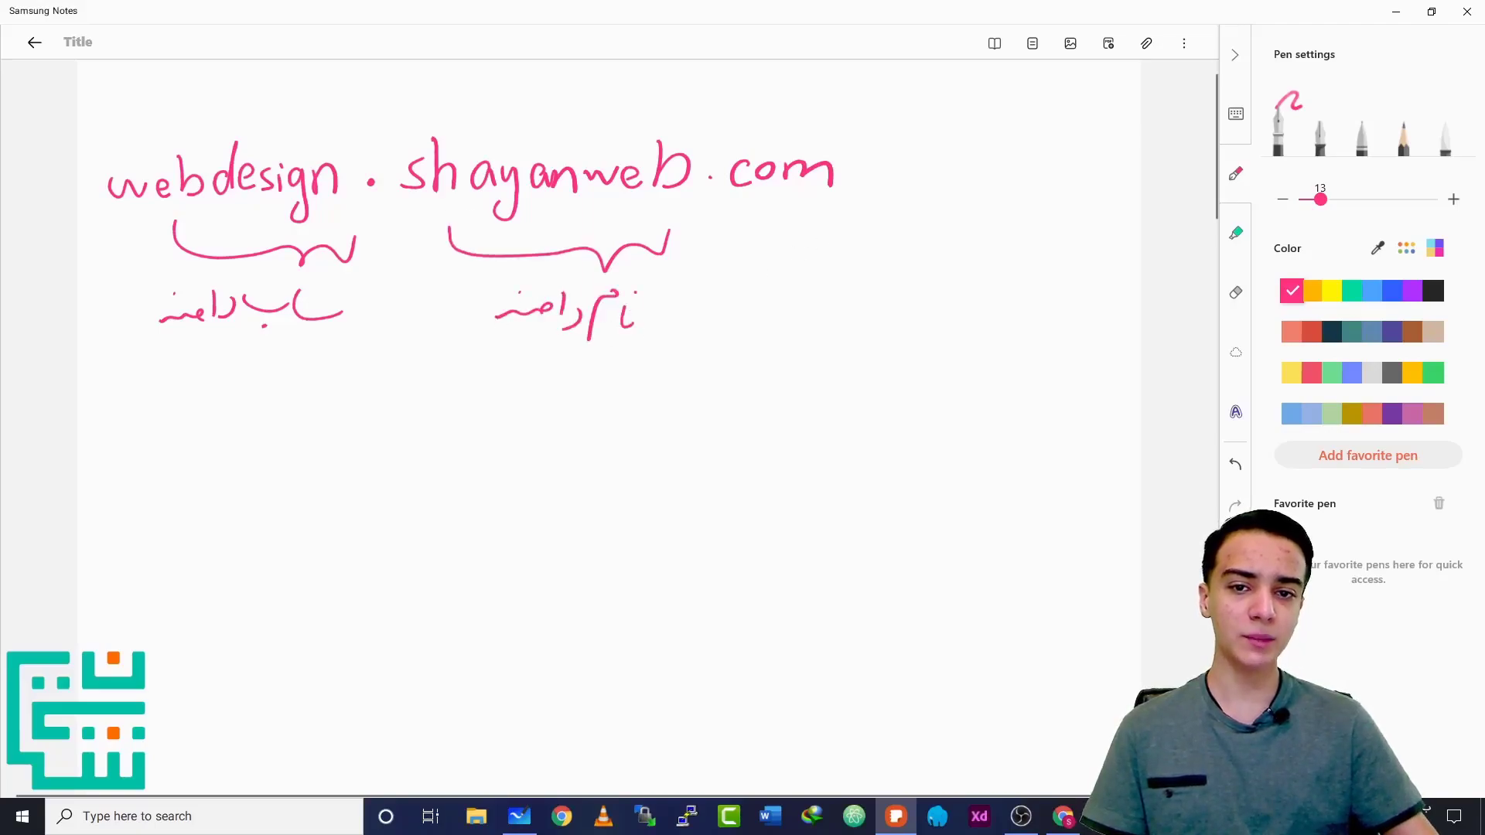
mouse_move(839, 224)
left_mouse_down()
mouse_move(765, 242)
mouse_move(730, 219)
left_mouse_up()
mouse_move(841, 281)
left_mouse_down()
mouse_move(790, 303)
mouse_move(796, 330)
mouse_move(753, 303)
left_mouse_up()
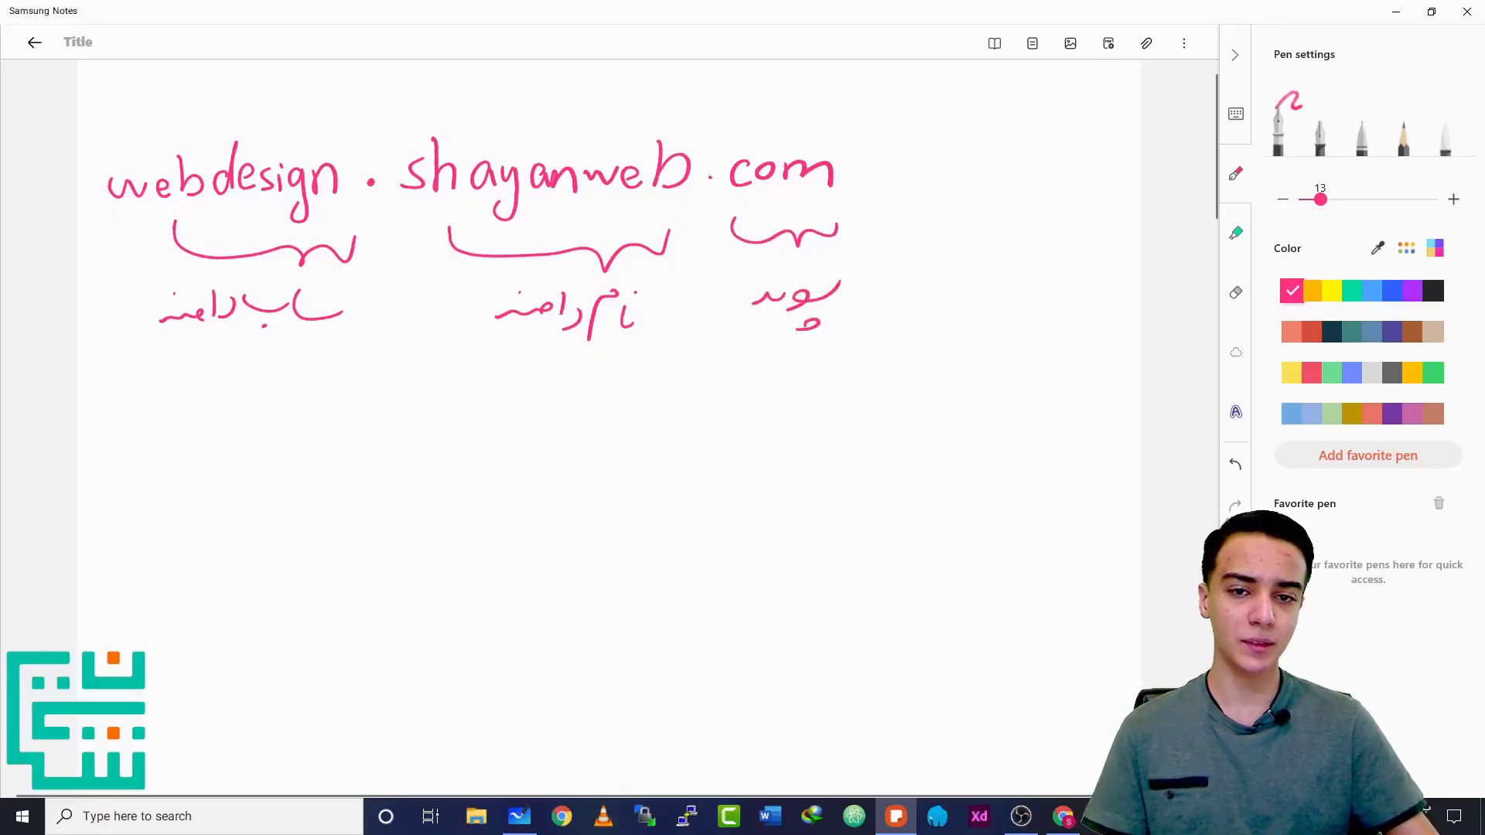
left_click(771, 273)
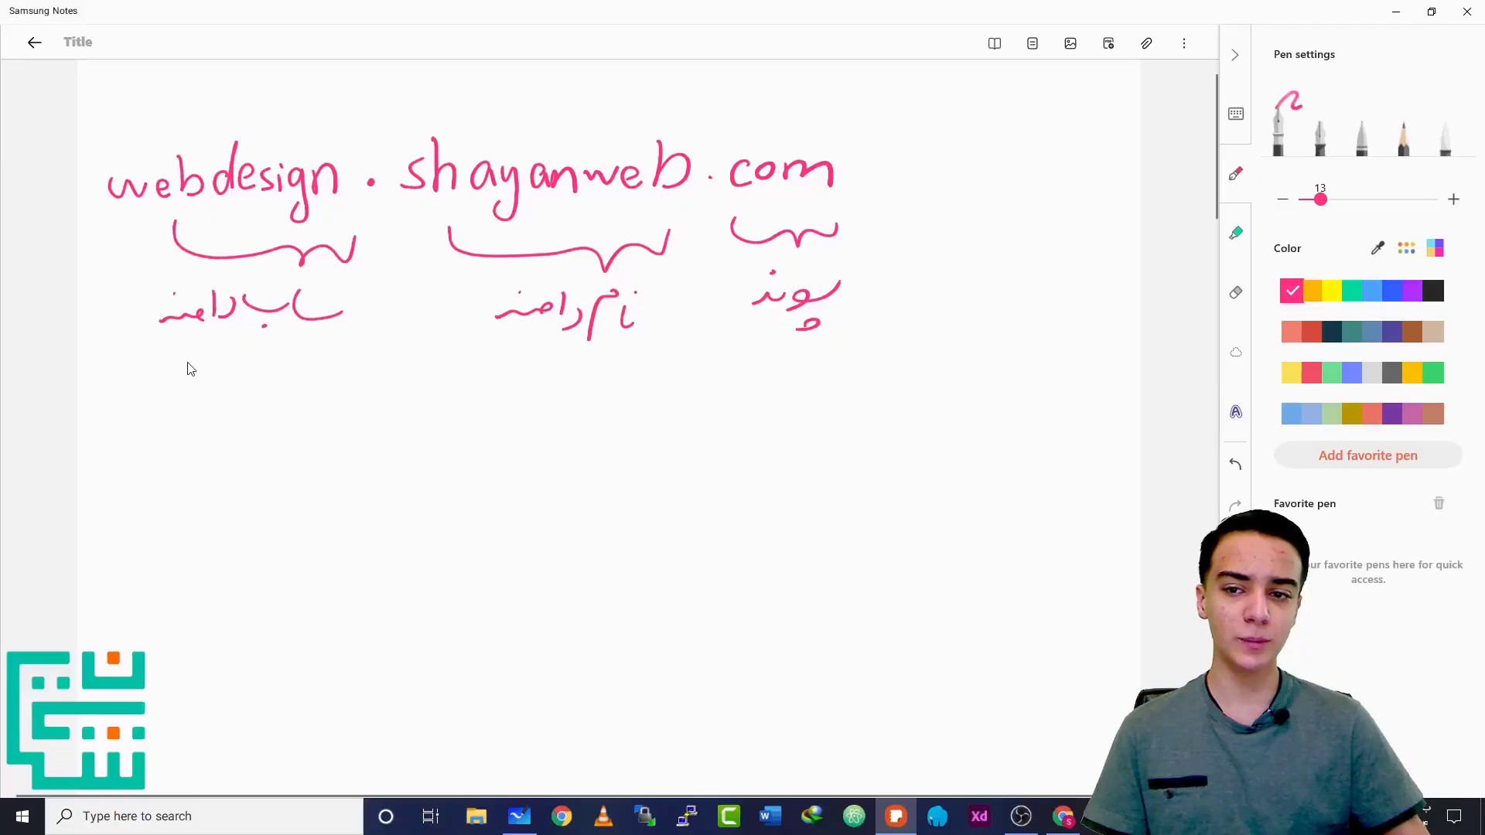
Draw a blue cloud around the webdesign part and its label, and minimize the note window
left_click(1392, 290)
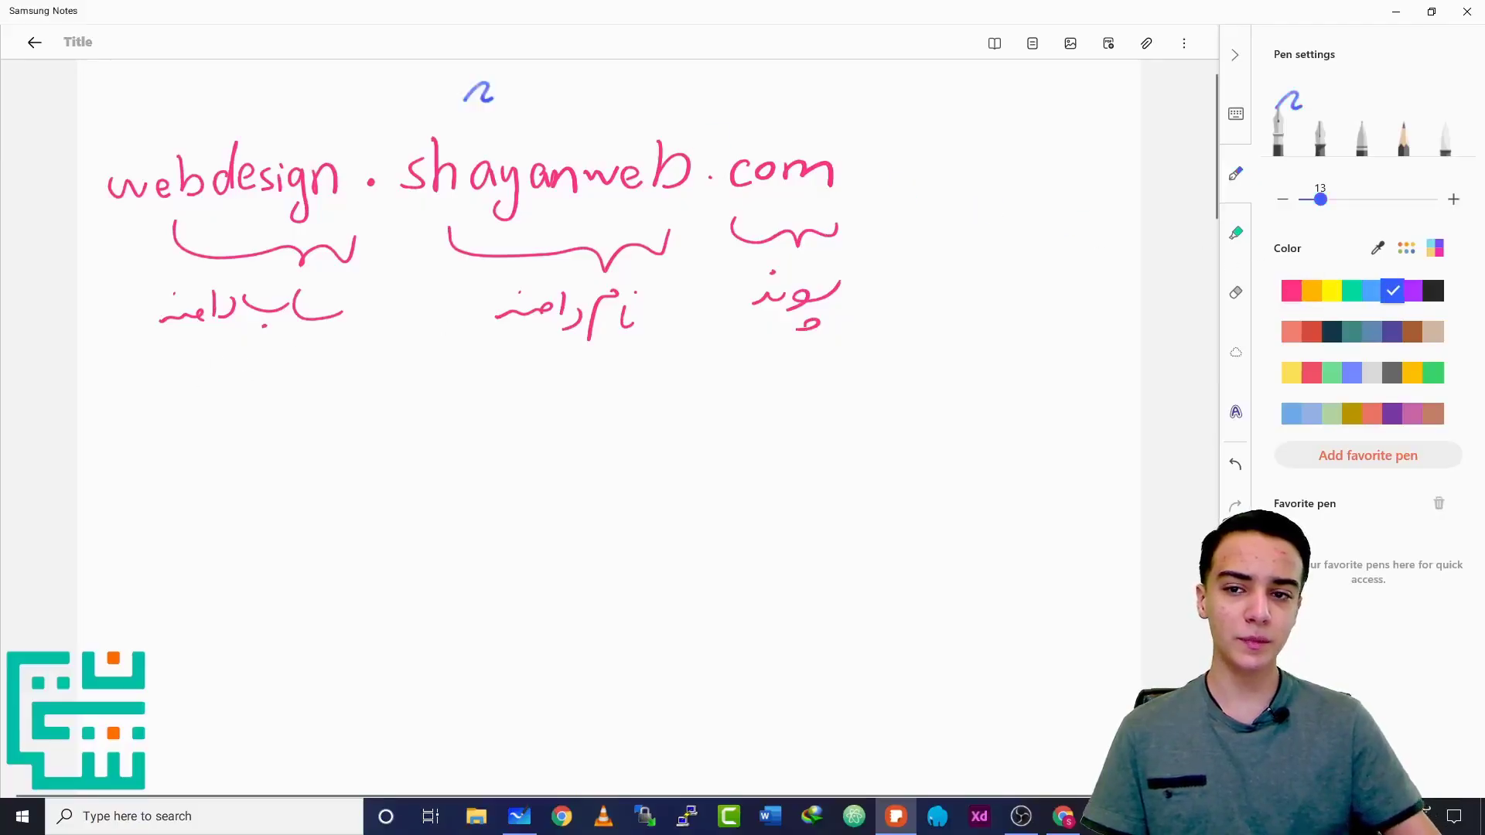
mouse_move(315, 354)
left_mouse_down()
mouse_move(136, 391)
mouse_move(81, 189)
mouse_move(249, 98)
mouse_move(386, 147)
mouse_move(344, 324)
mouse_move(316, 354)
left_mouse_up()
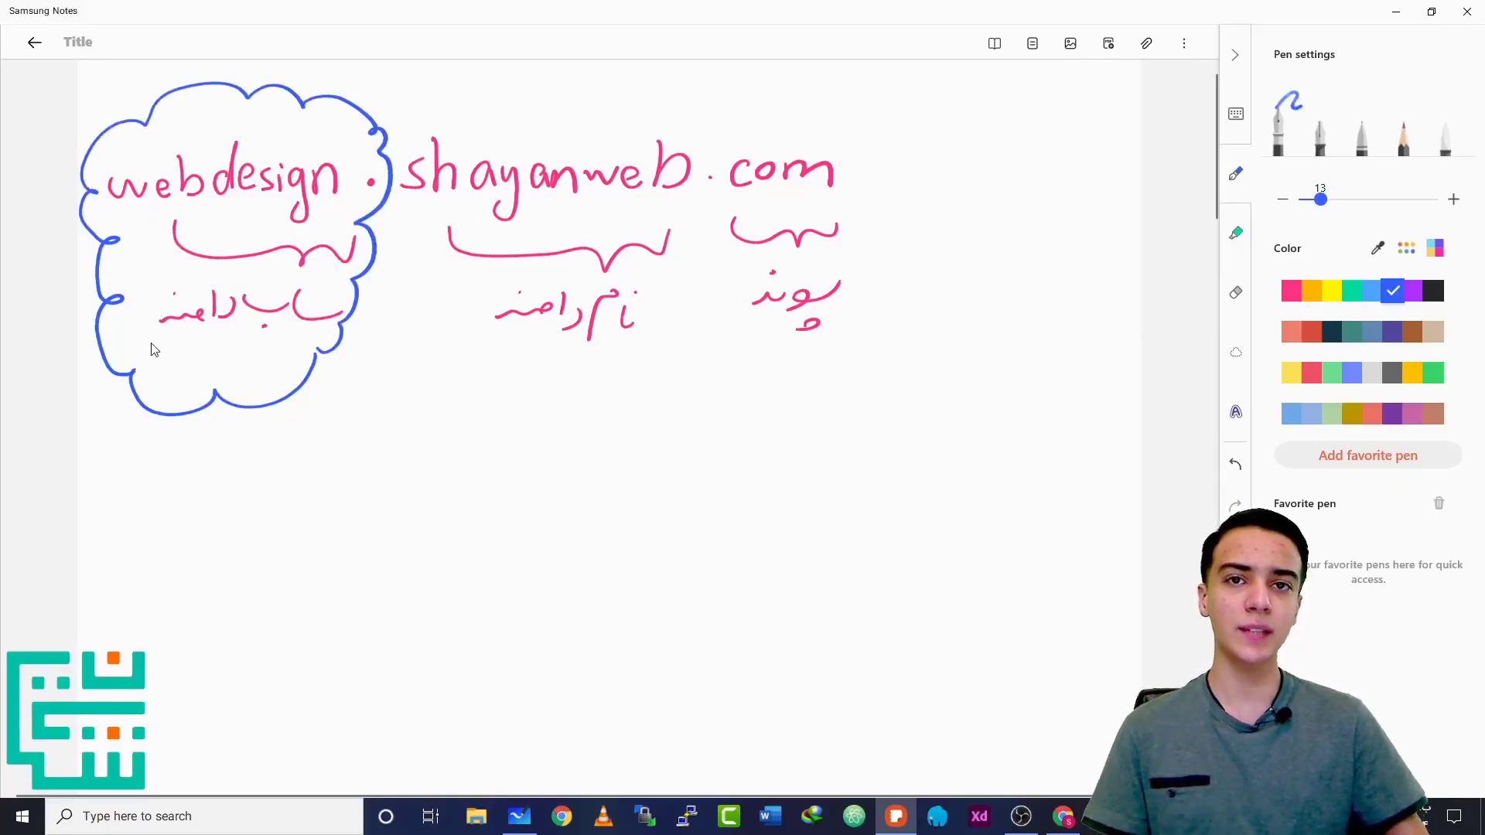
left_click(1396, 12)
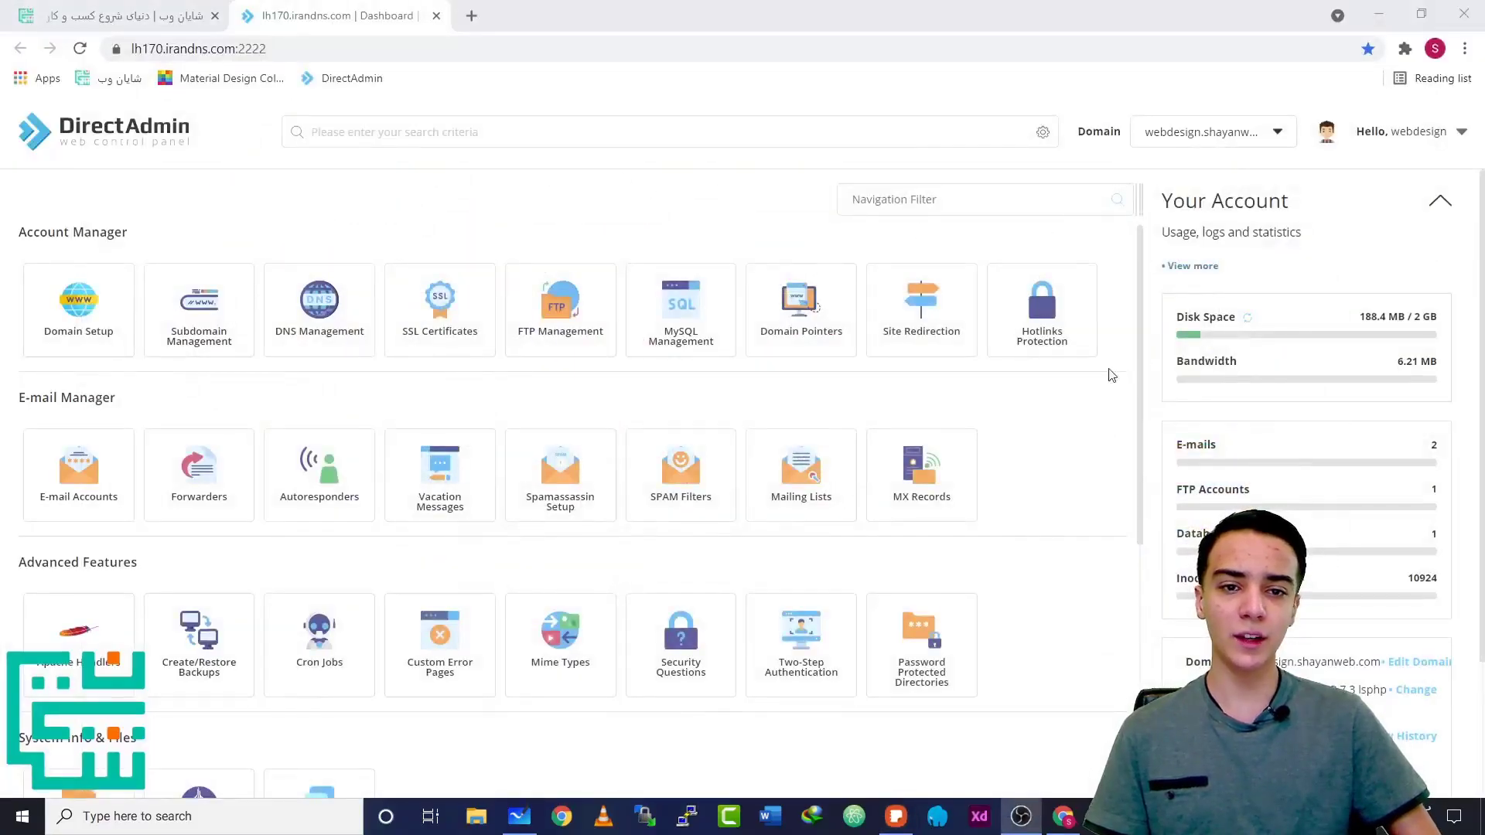
Open shayanweb.com in a new tab, add the webdesign. subdomain to its address and view the site that loads
middle_click(112, 78)
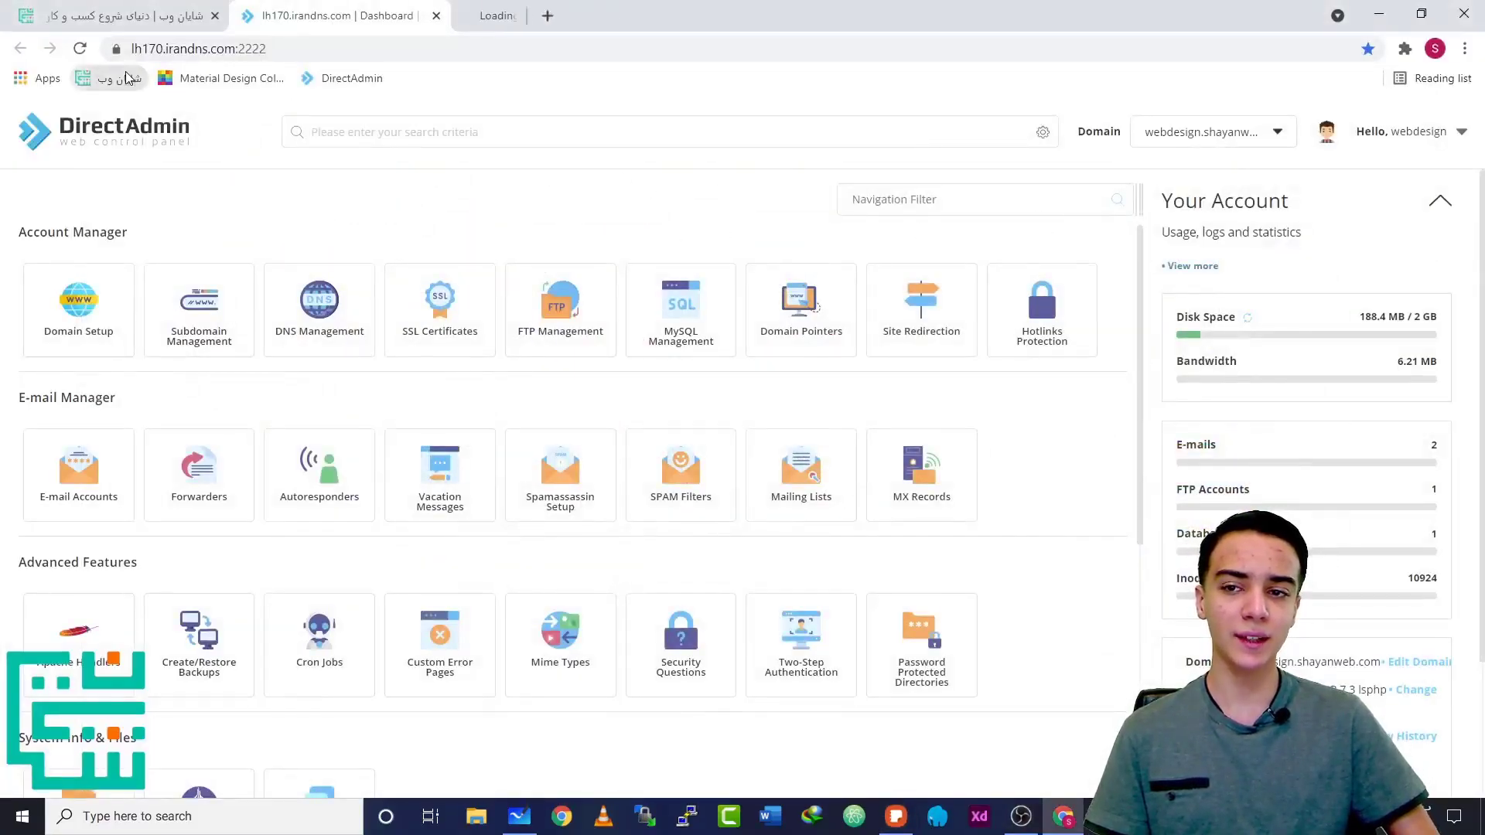
left_click(526, 29)
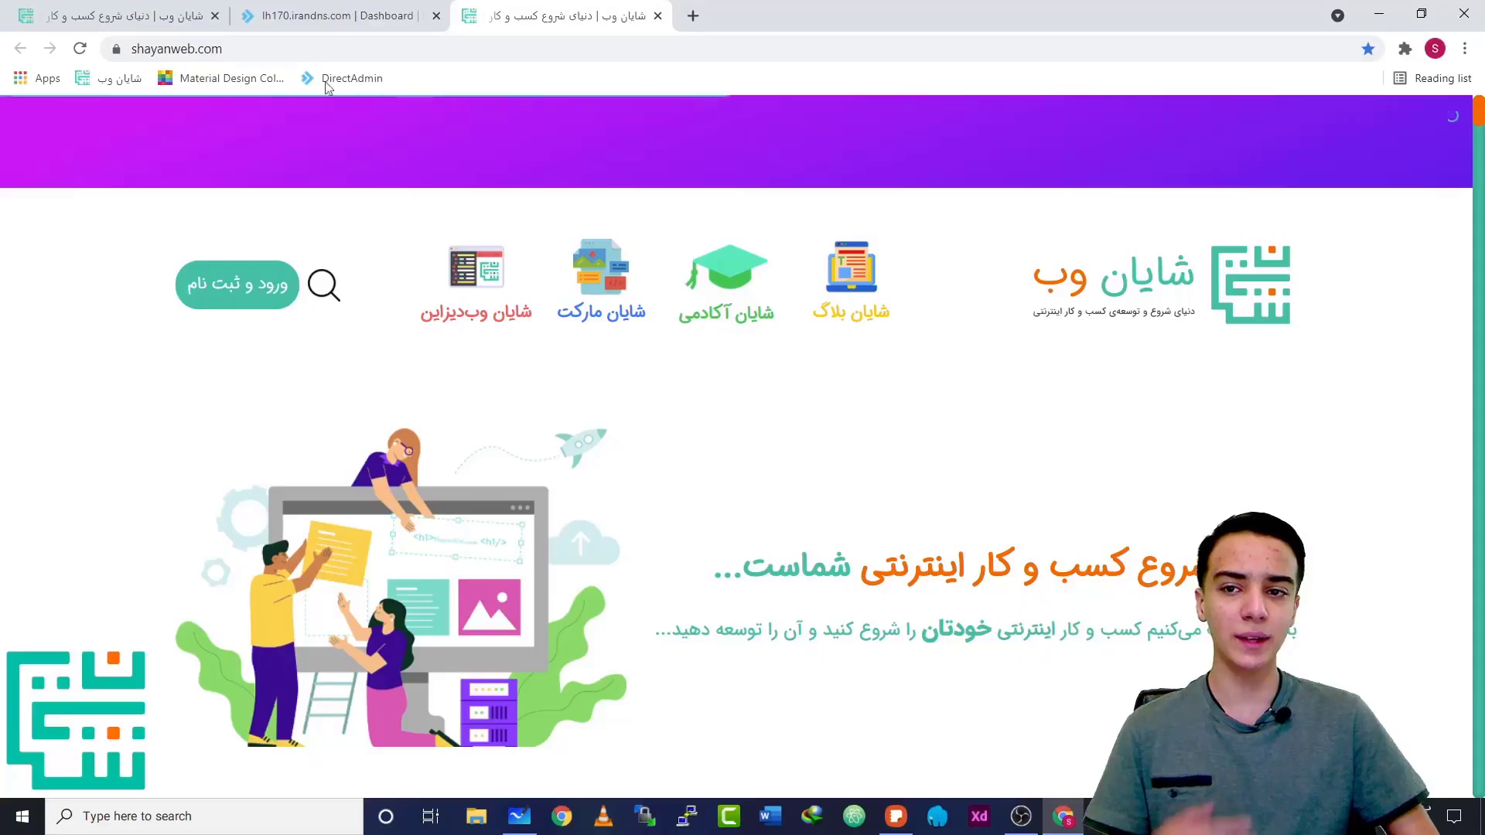
left_click(213, 49)
left_click(174, 51)
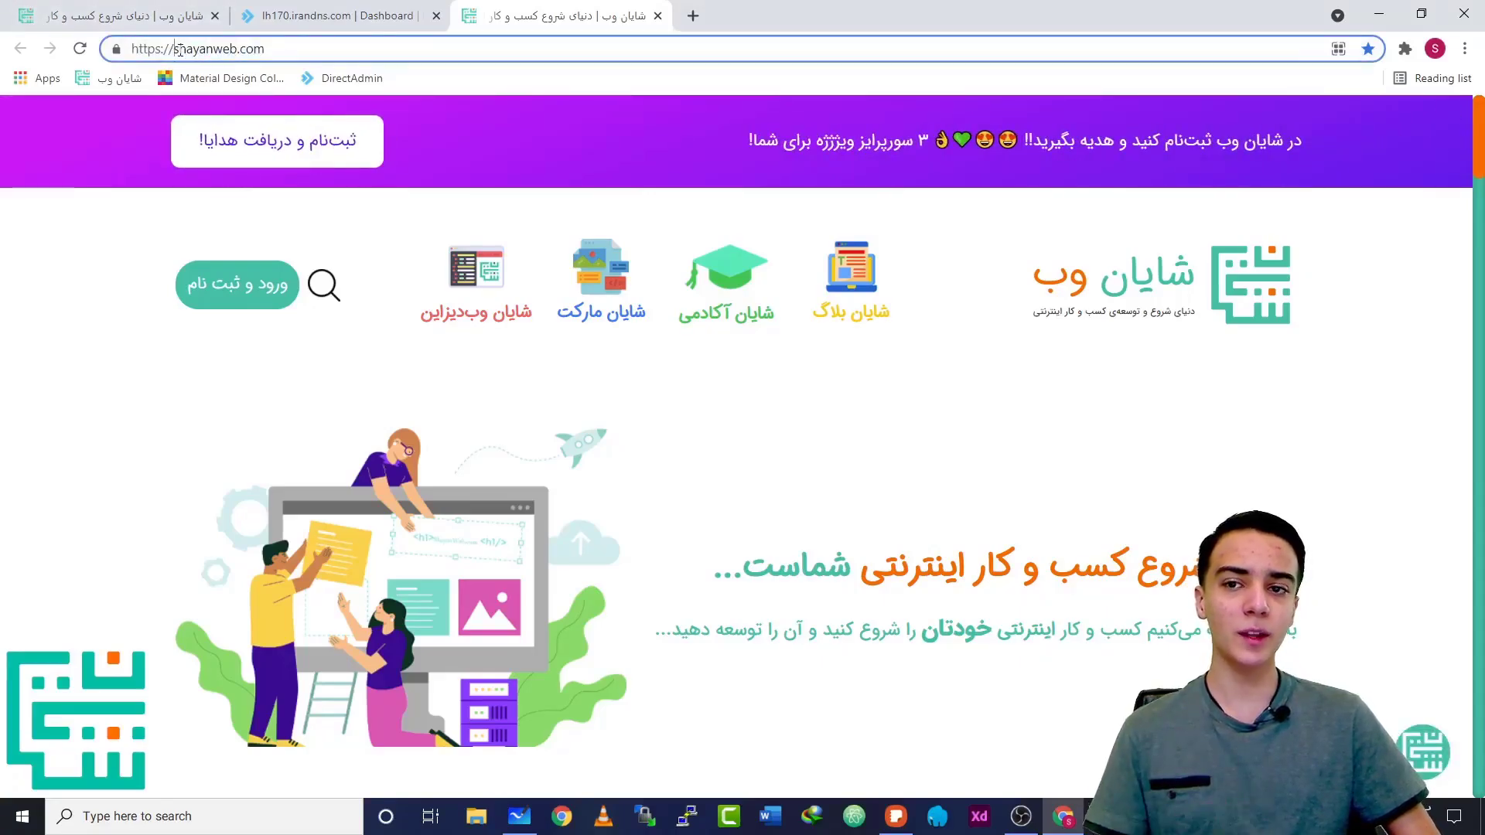
type("webdesign.")
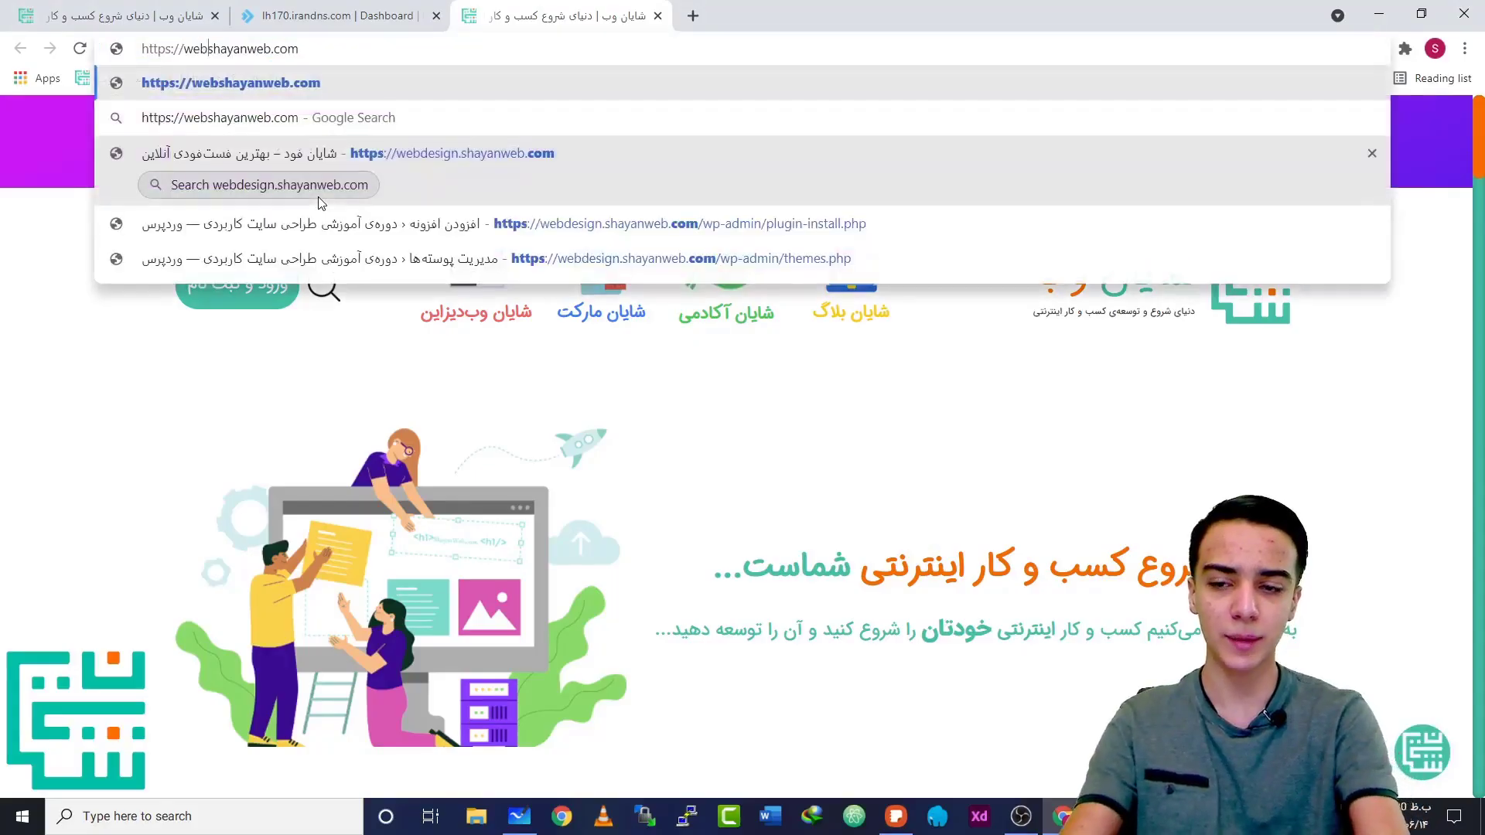
key("Return")
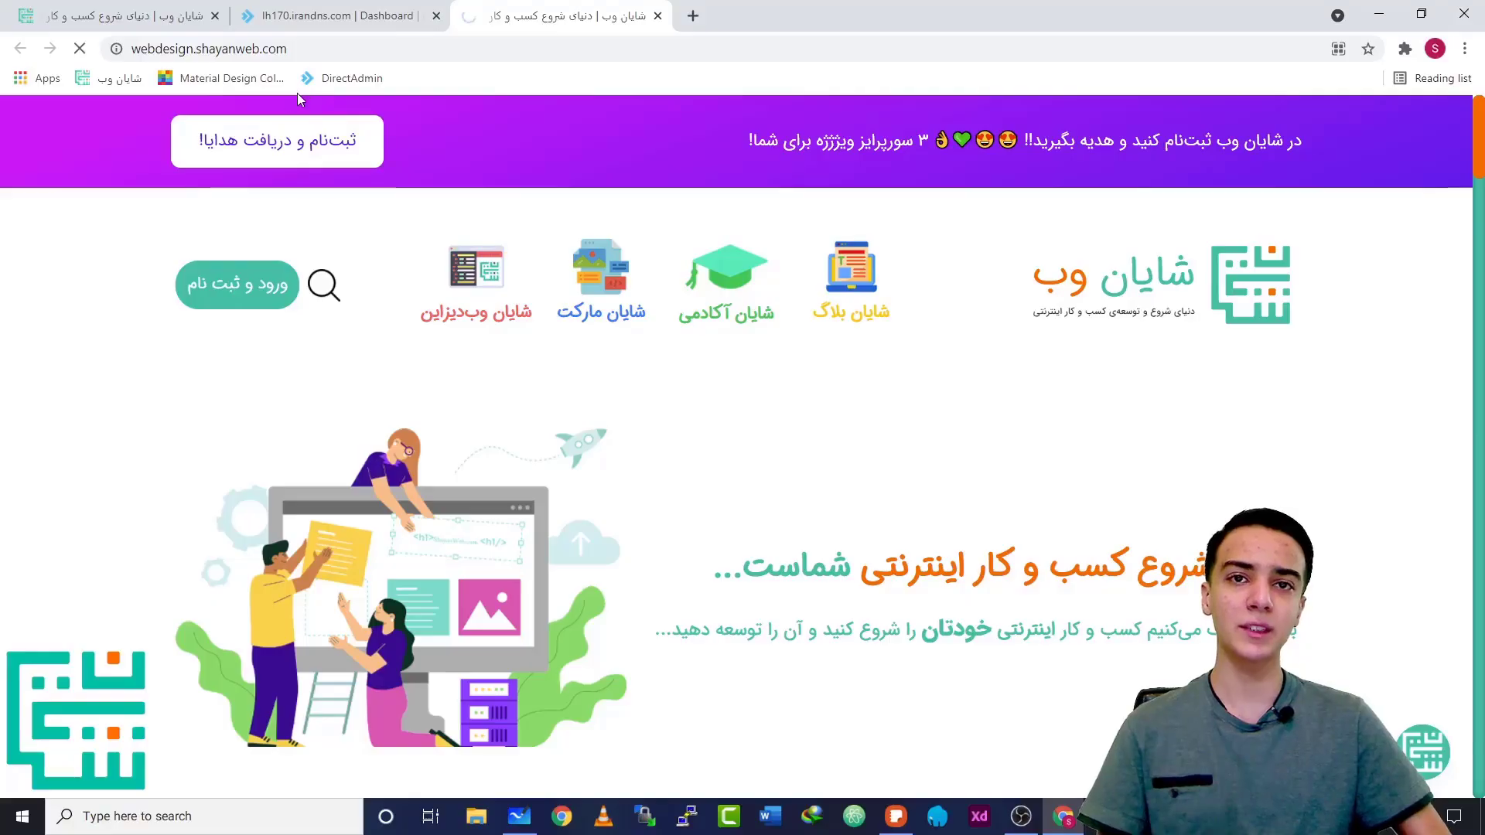
scroll(1010, 441, "down", 6)
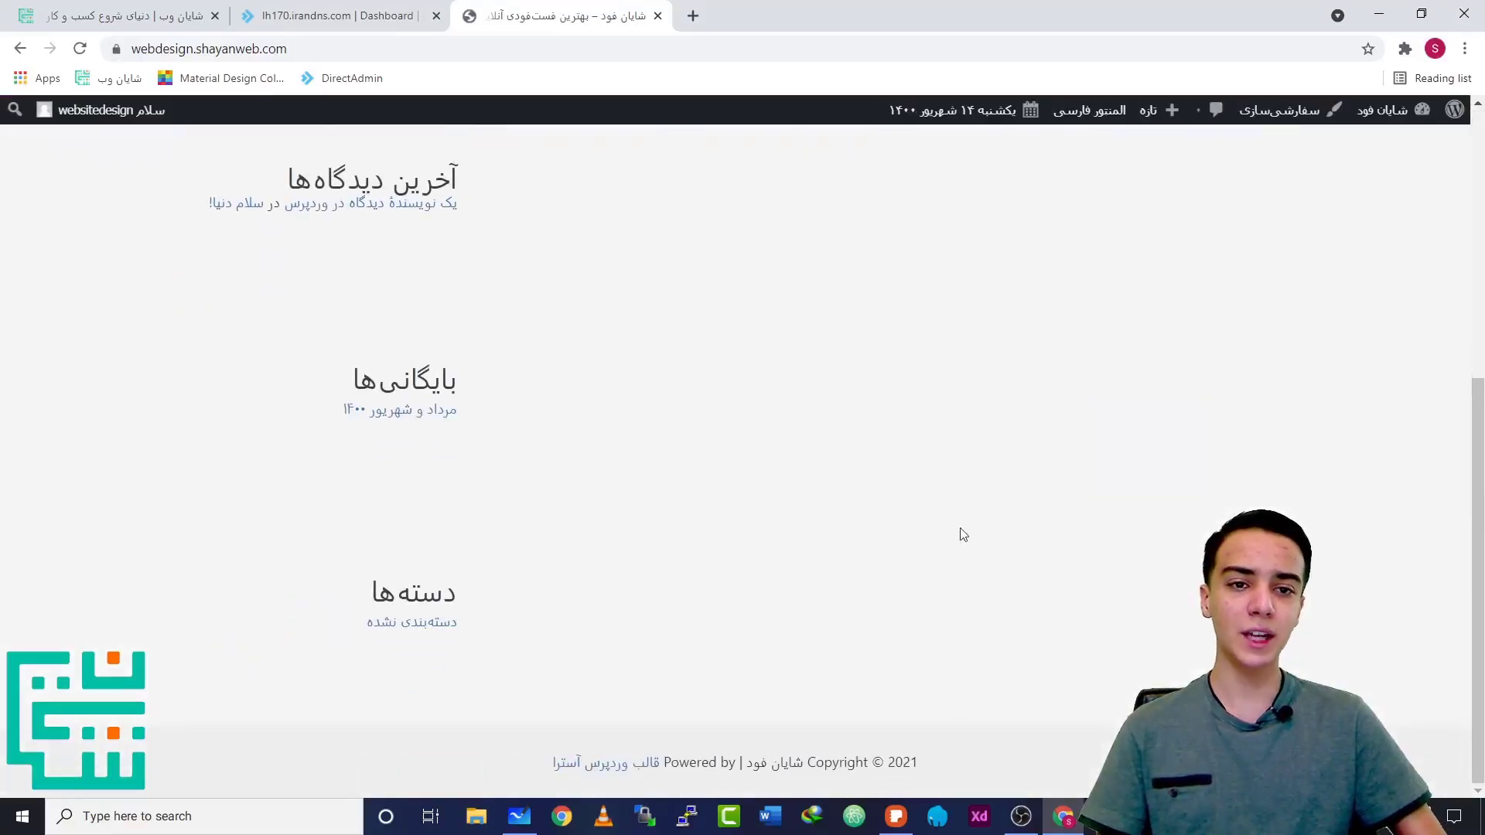
scroll(962, 531, "up", 6)
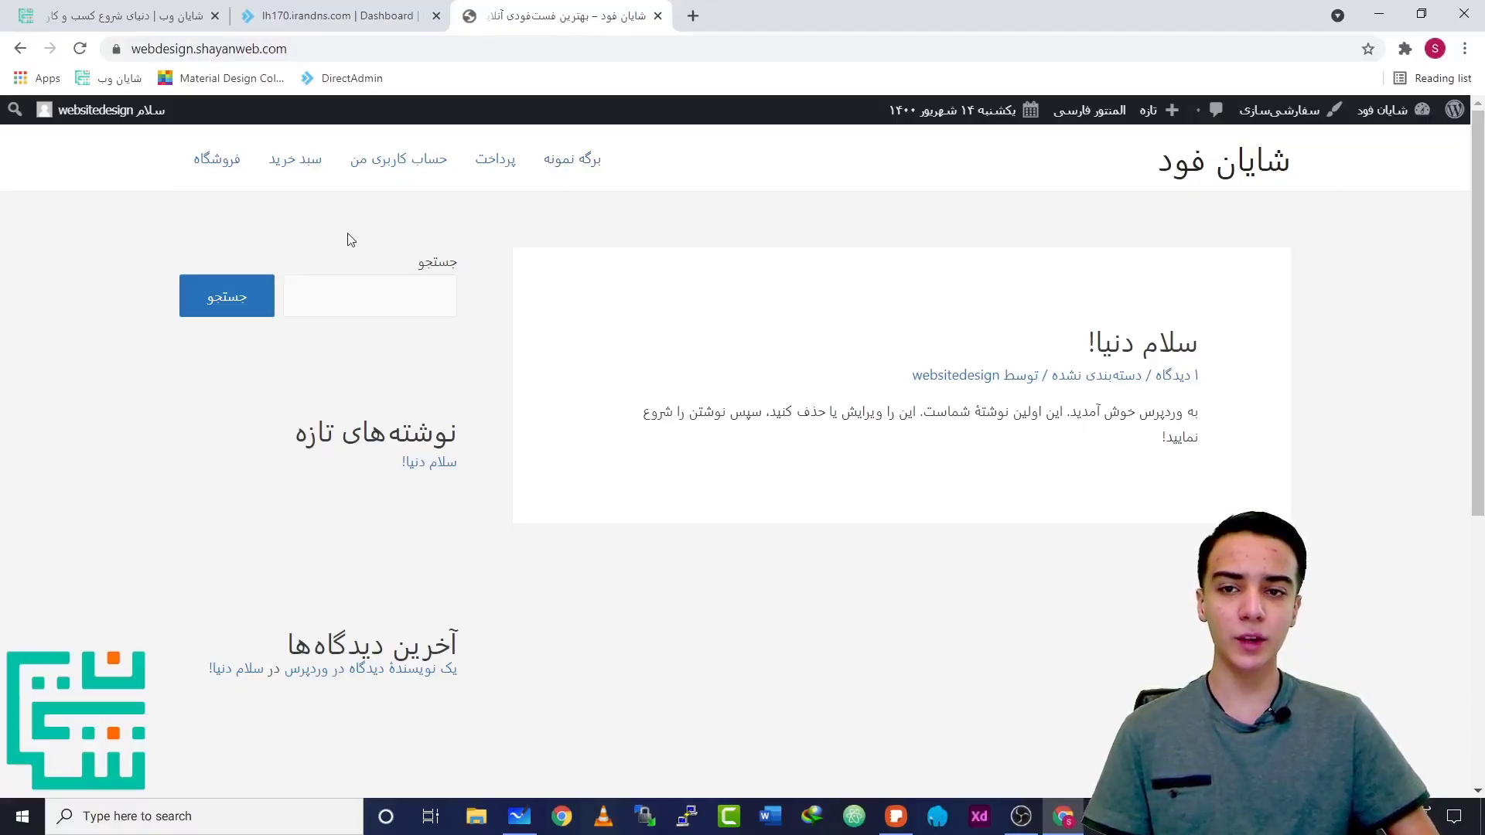
Return to the DirectAdmin dashboard, filter it for subdomain and open Subdomain Management
left_click(340, 16)
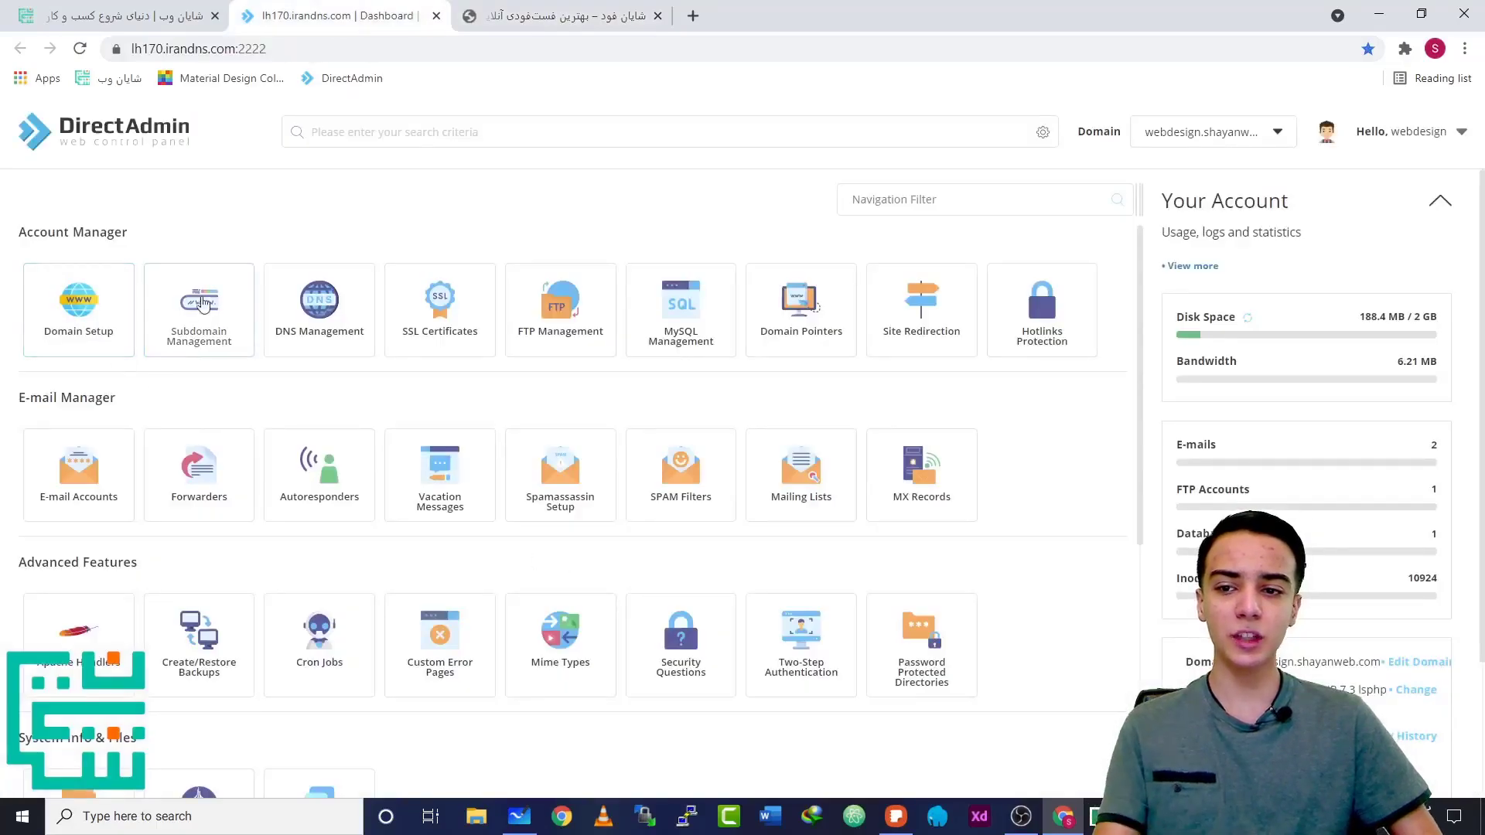
scroll(180, 301, "up", 6)
scroll(182, 312, "left", 1)
scroll(370, 426, "down", 6)
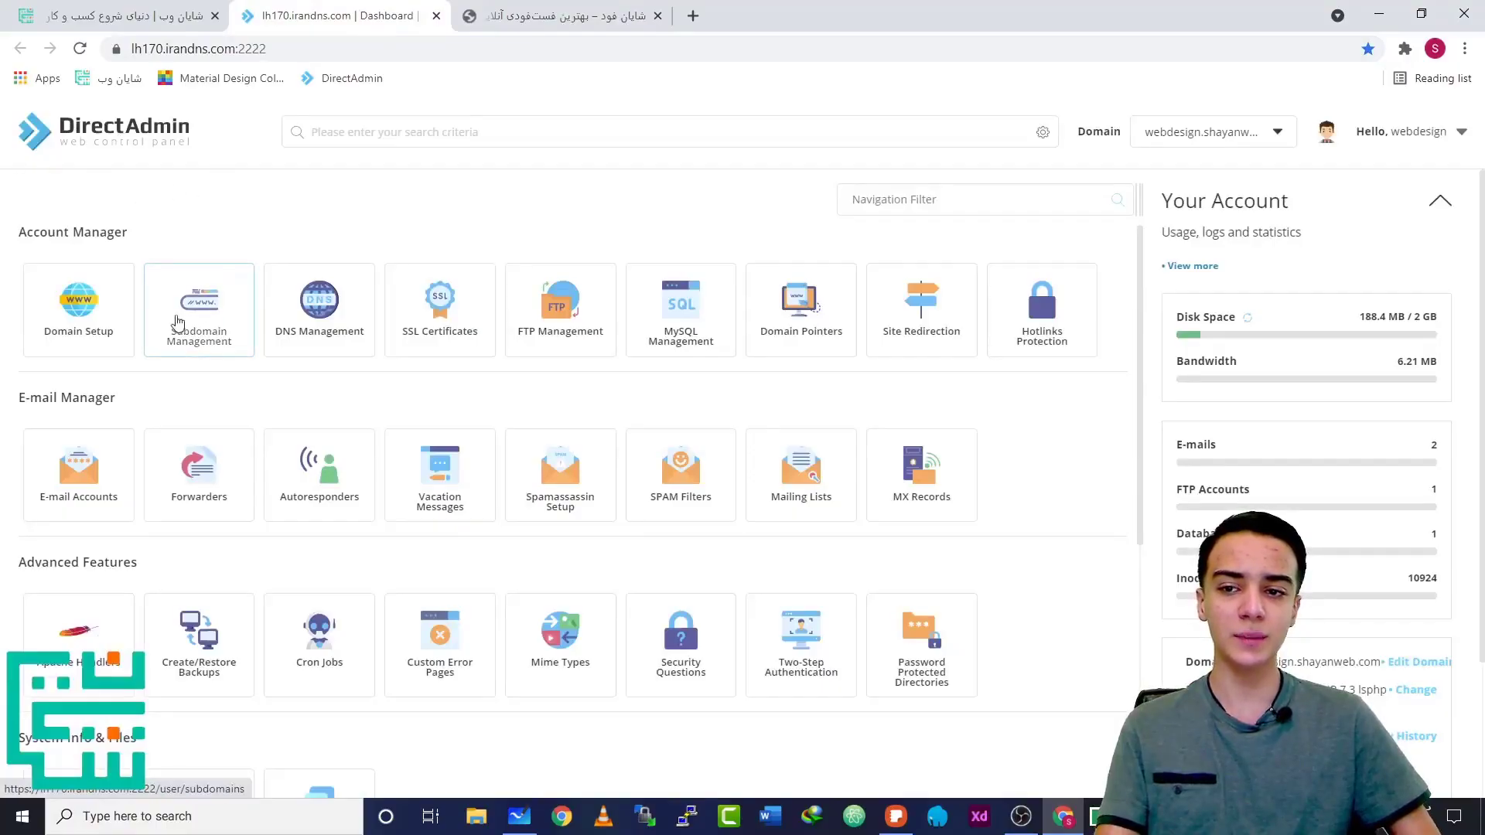
left_click(887, 202)
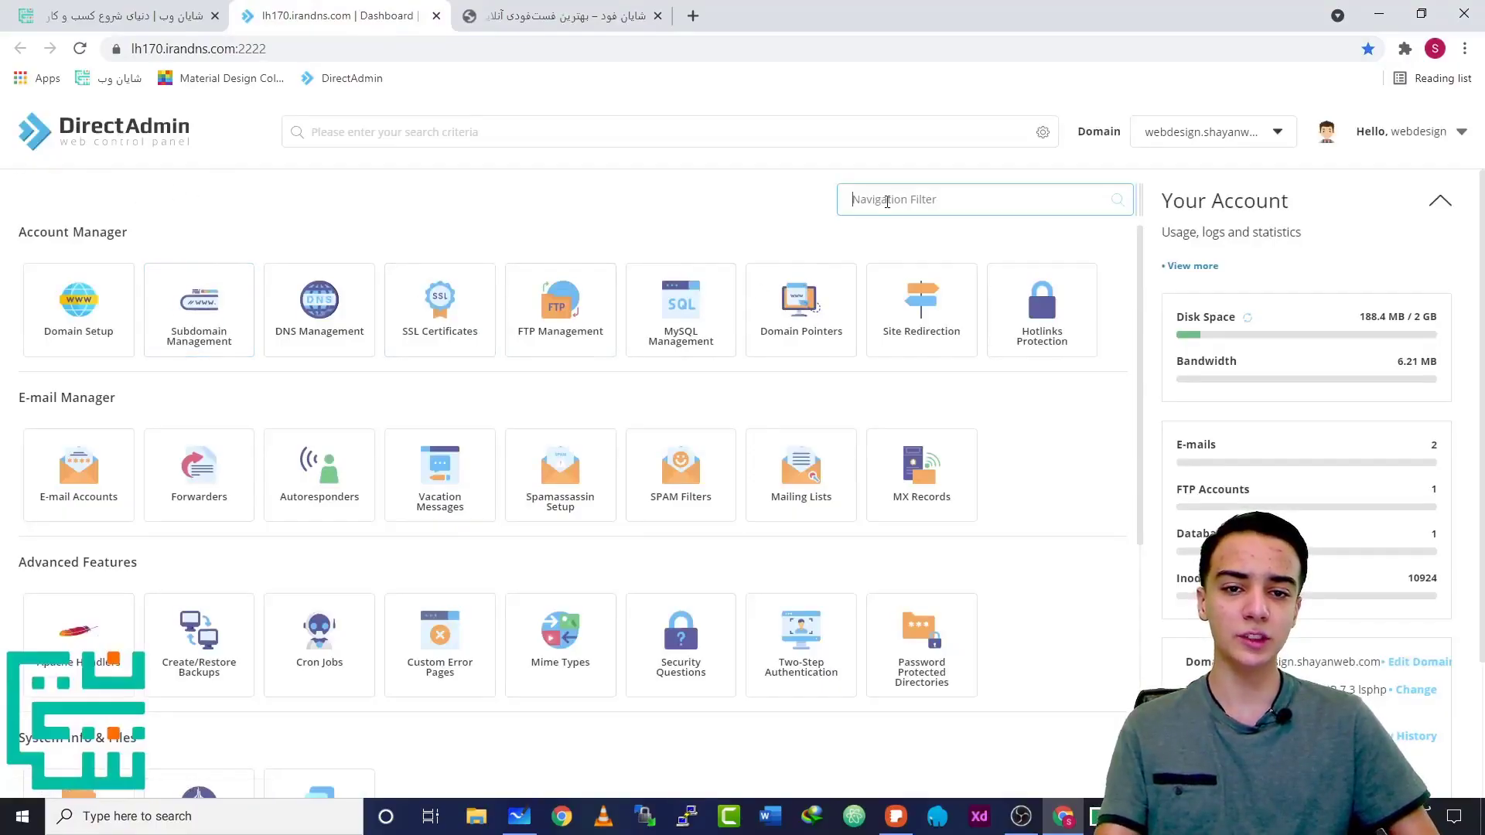
type("subdomain")
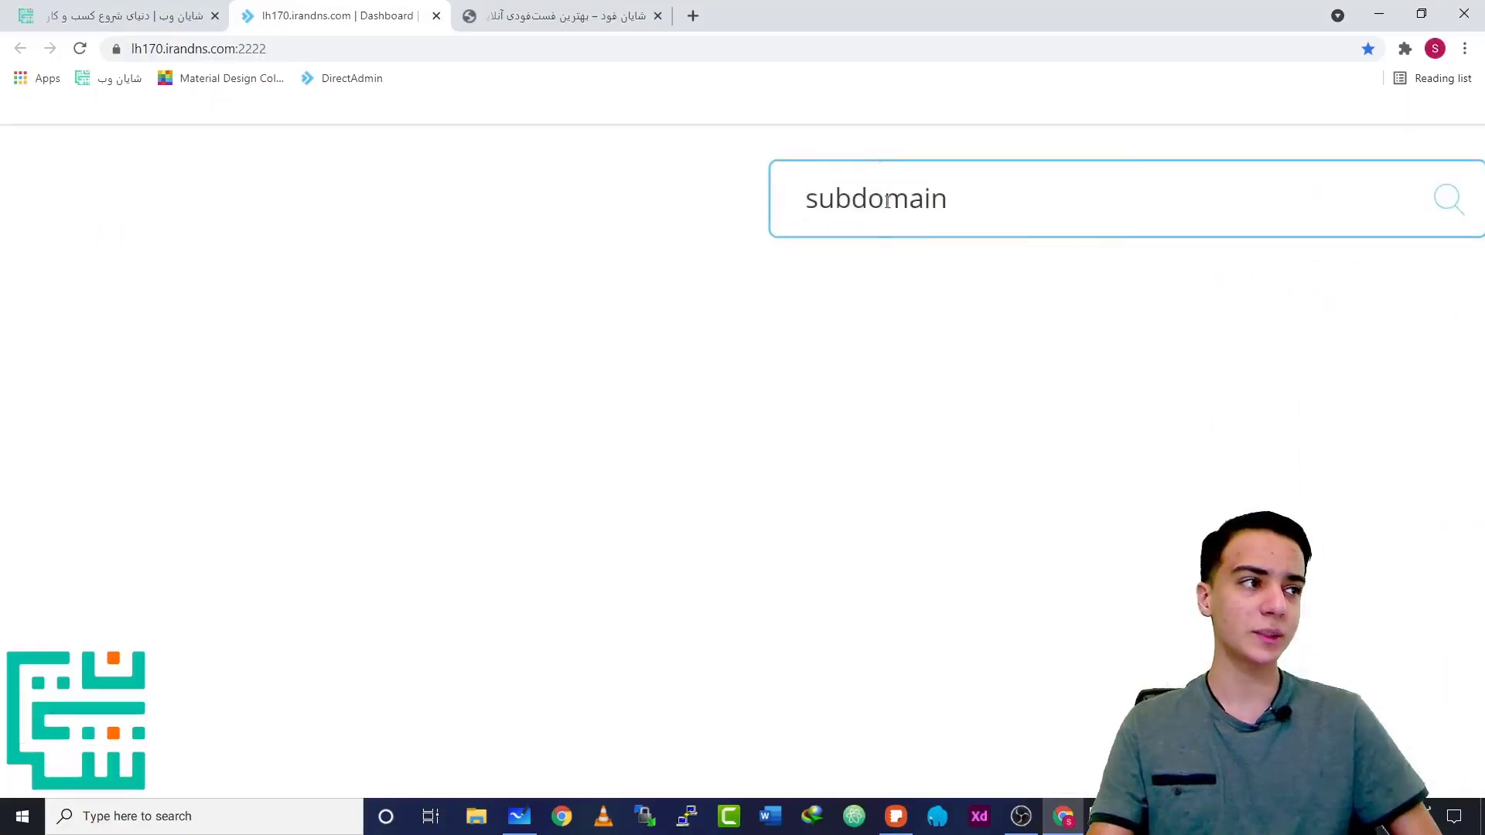
left_click(154, 471)
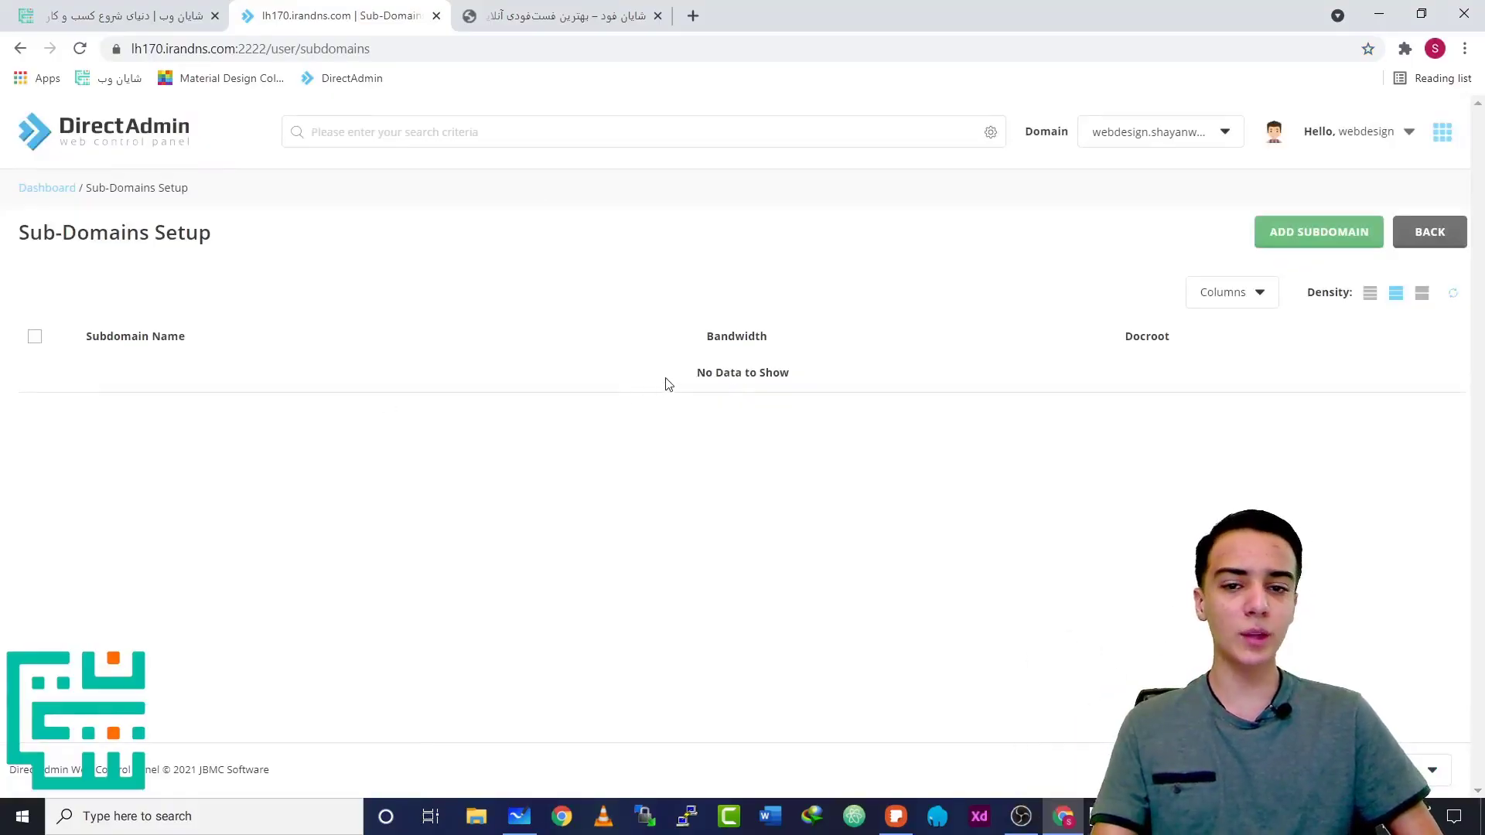
left_click_drag(665, 379, 851, 368)
left_click(820, 372)
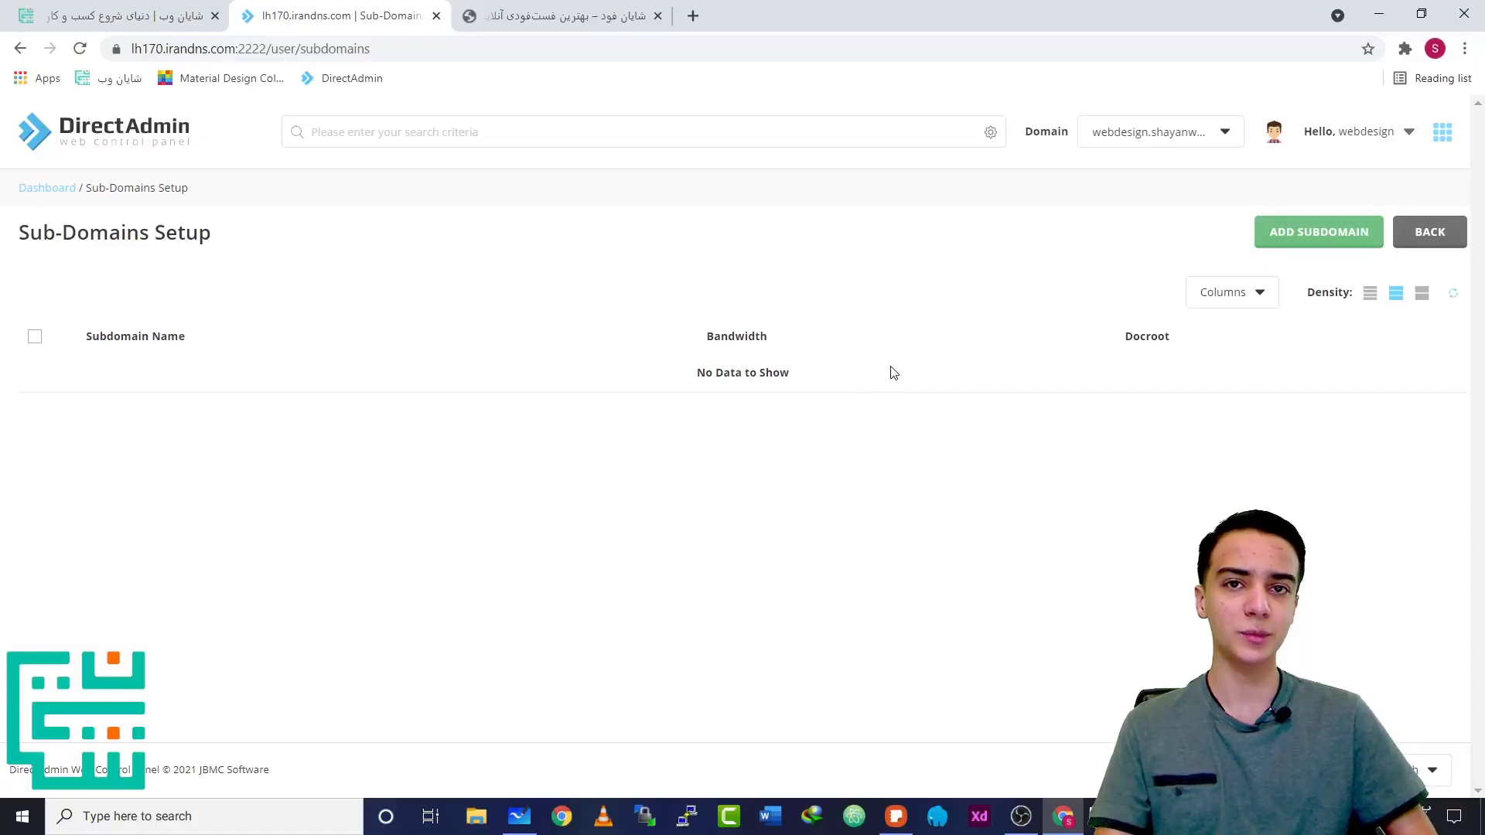
Add a new subdomain named academy under webdesign.shayanweb.com
left_click(1314, 252)
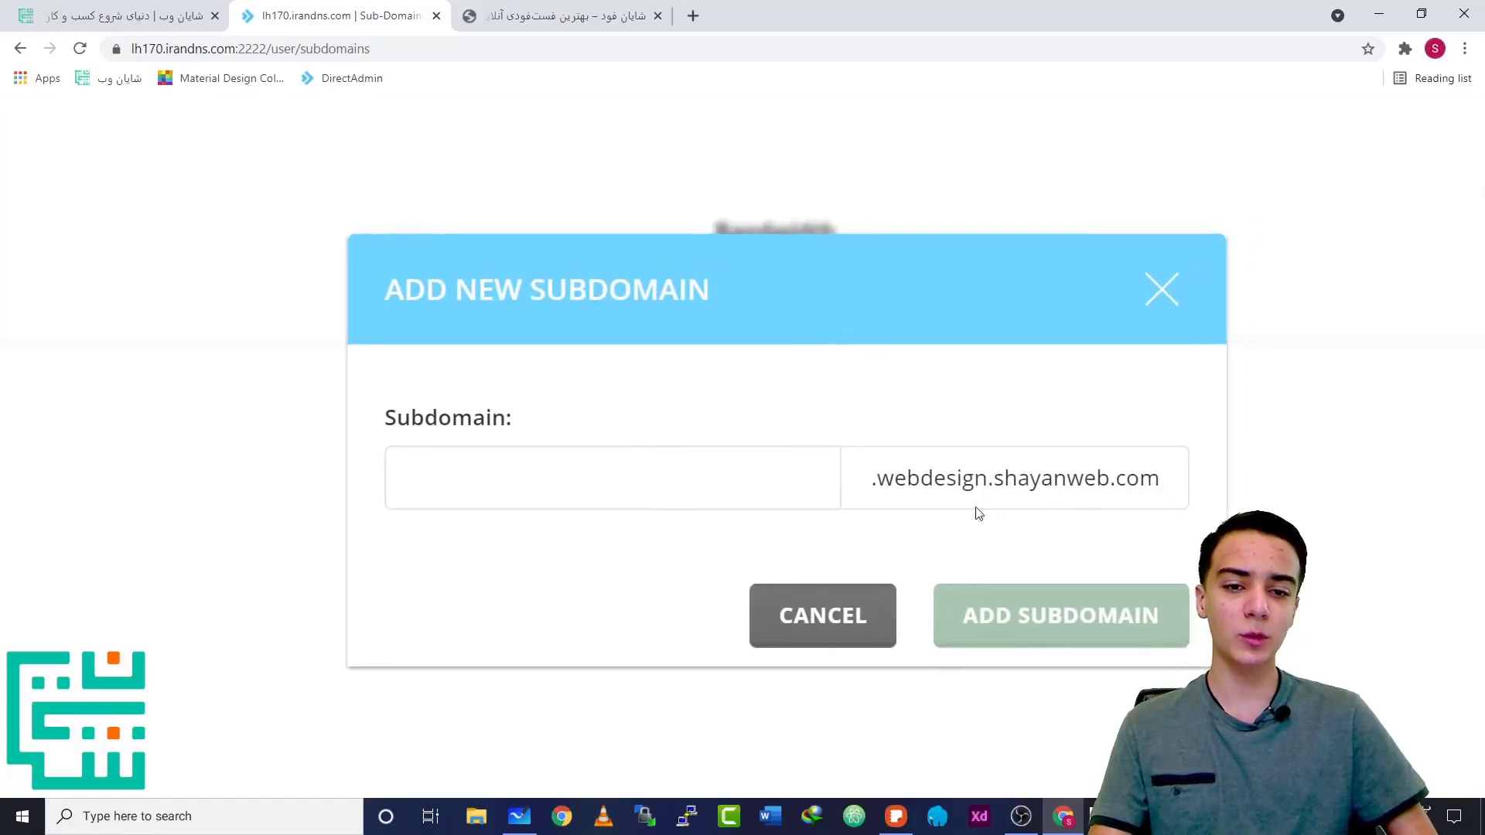
left_click(612, 476)
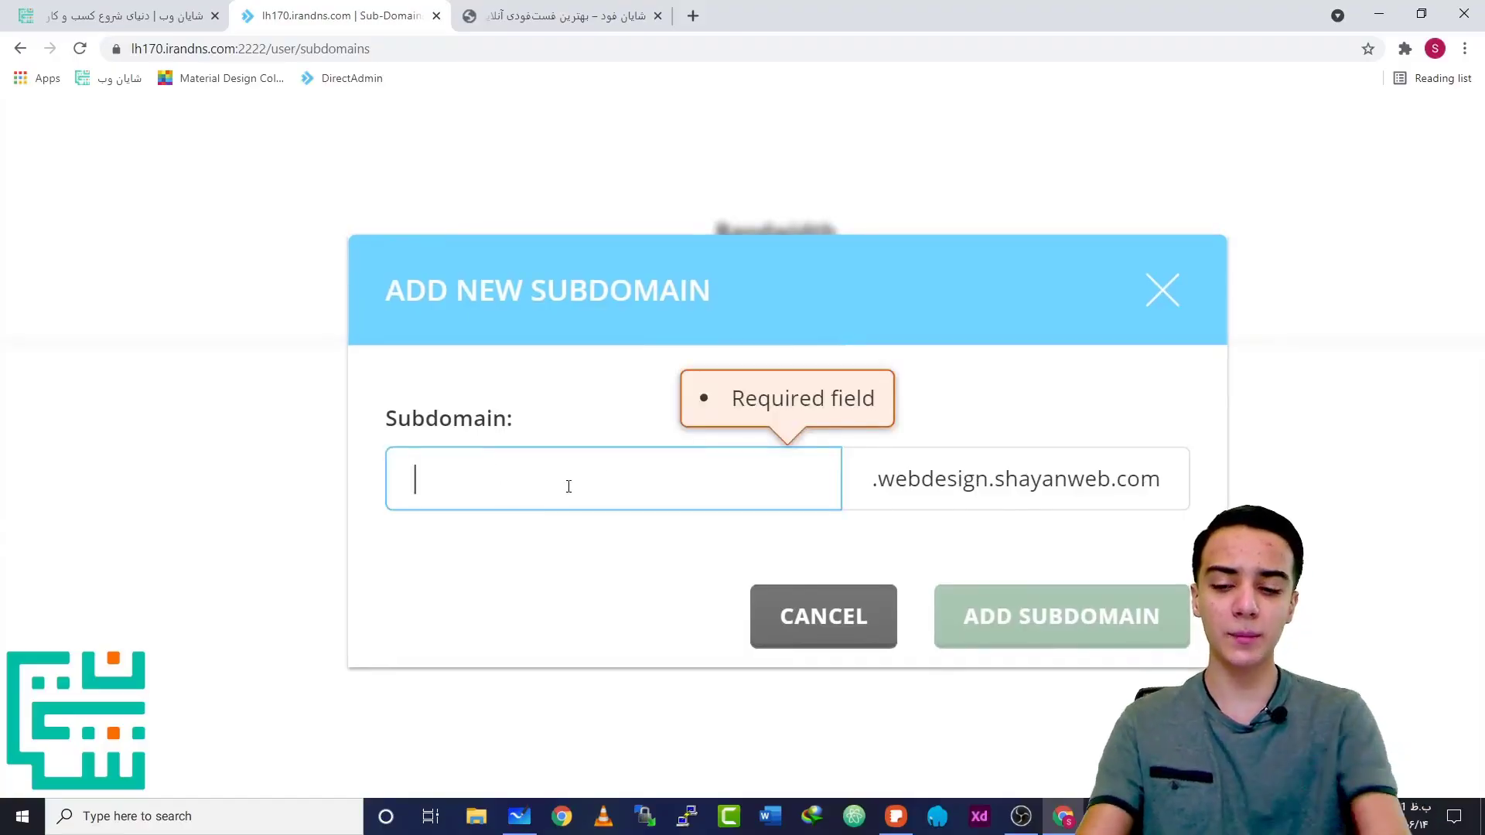
type("s")
key("BackSpace")
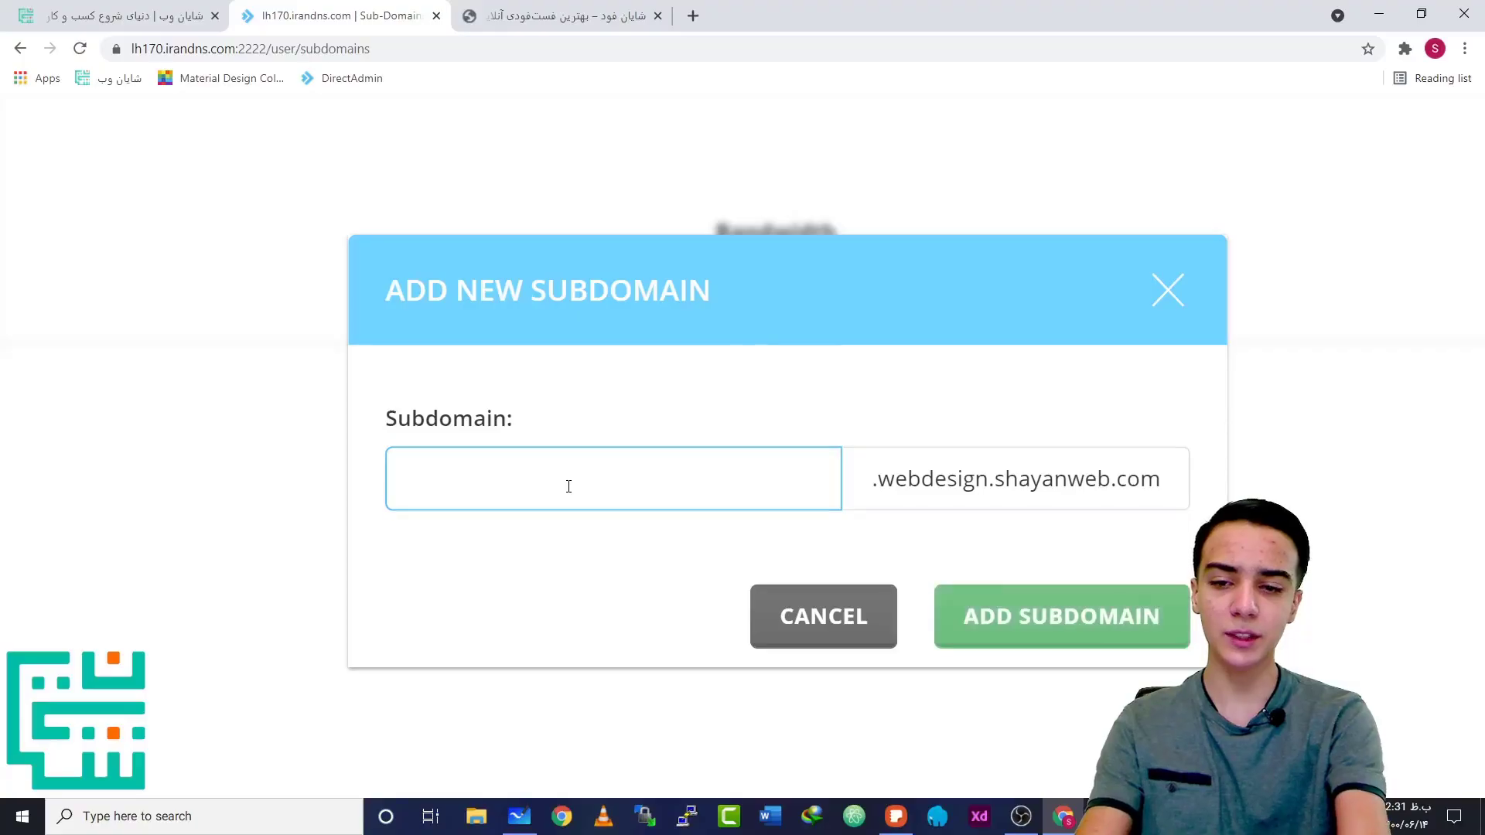
type("academy")
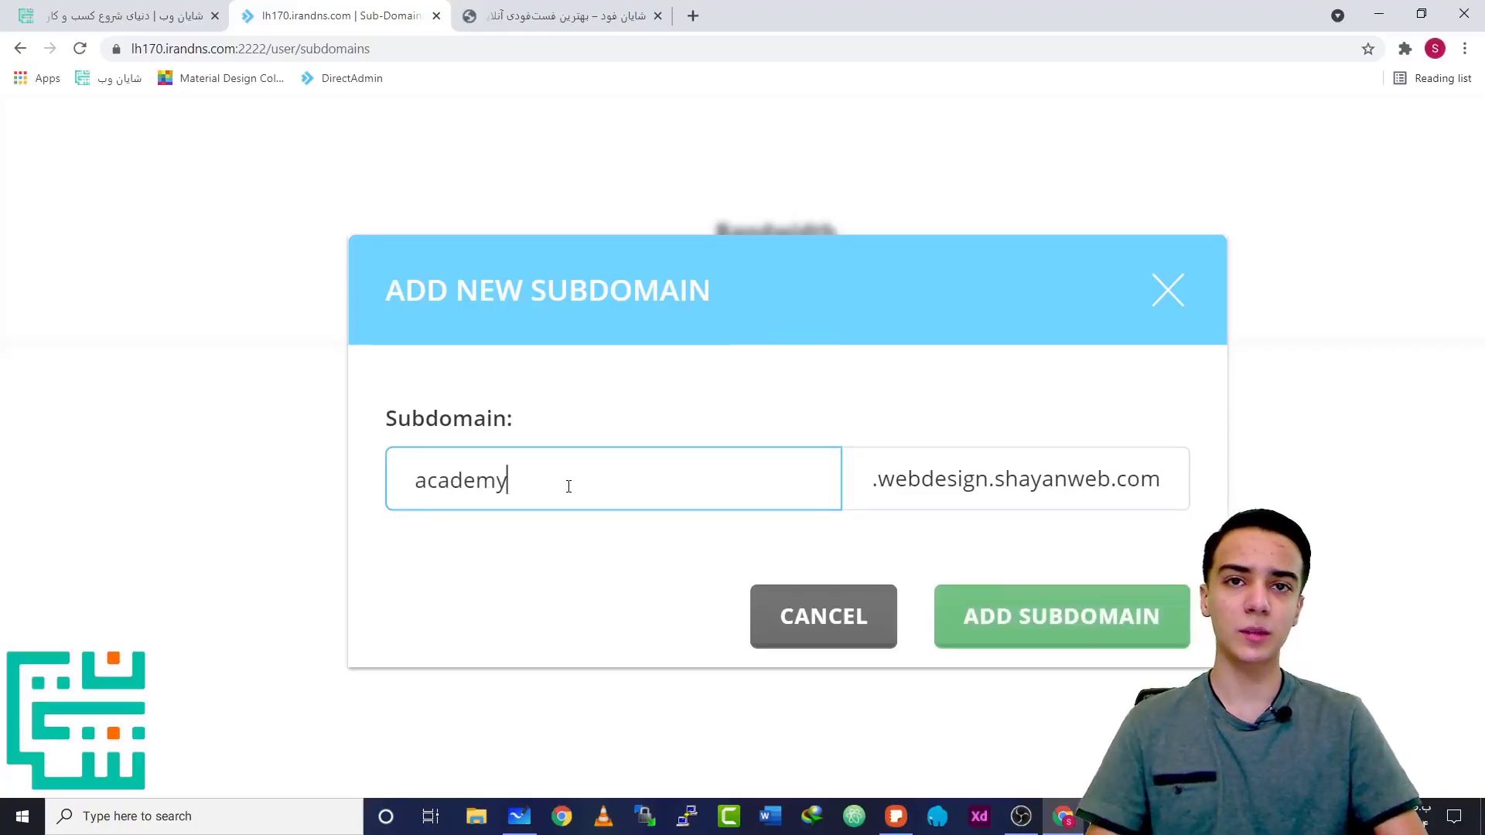
left_click(1062, 632)
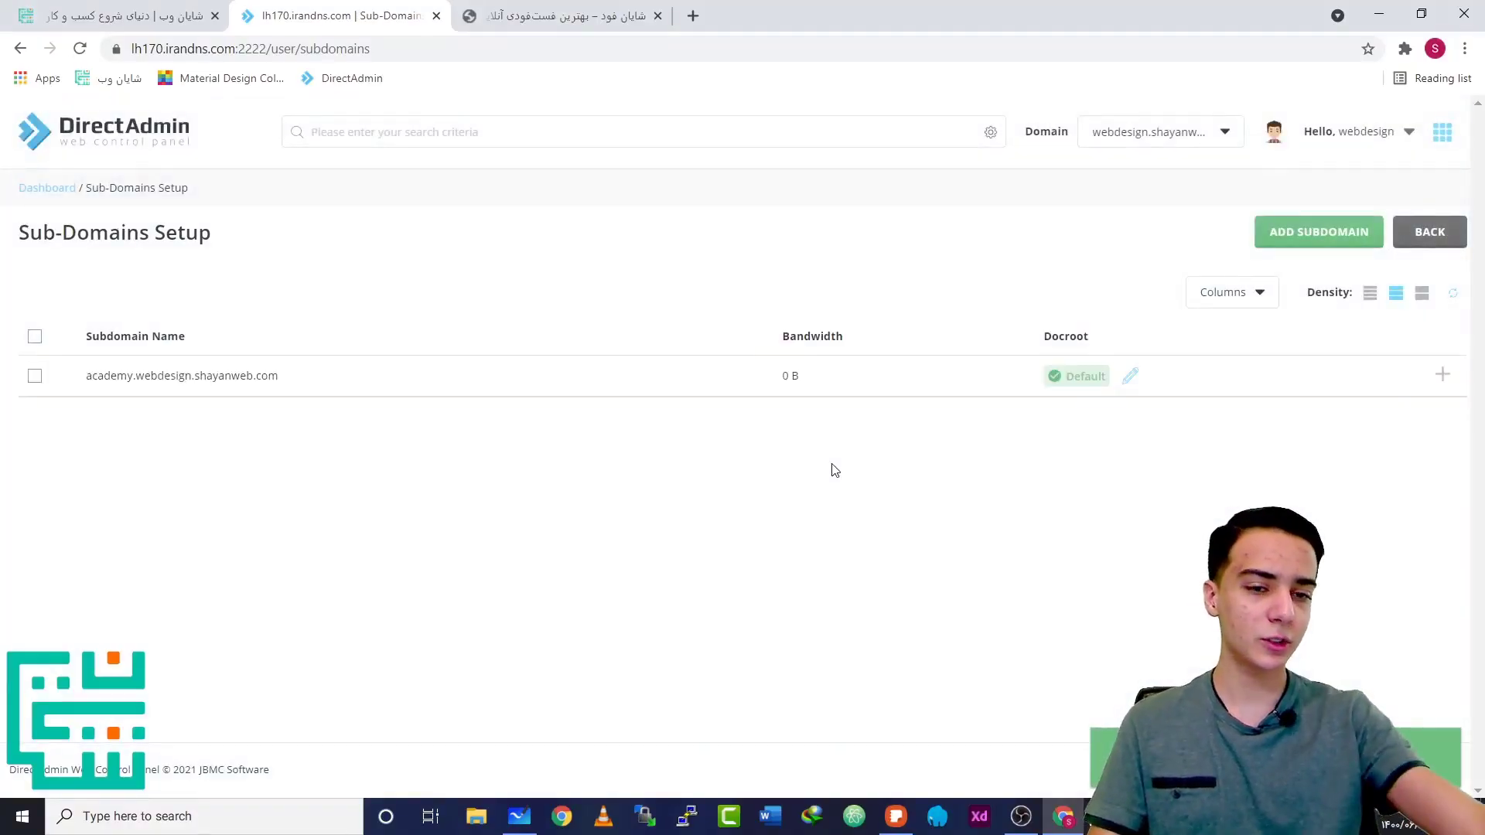
Open the address of the academy subdomain, academy.webdesign.shayanweb.com, in a new browser tab
left_click_drag(154, 377, 781, 16)
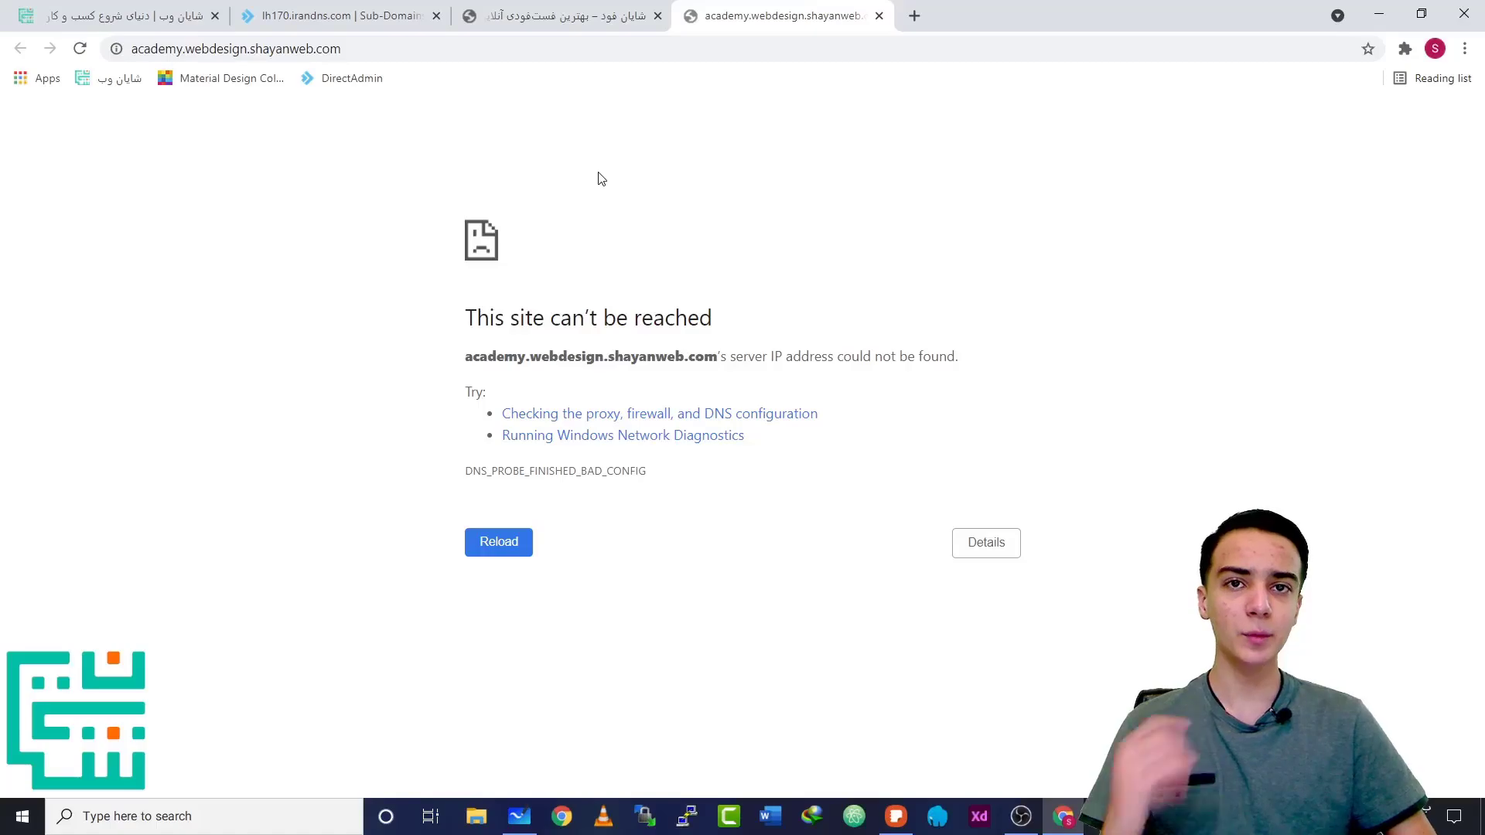
left_click_drag(424, 321, 411, 270)
left_click(457, 321)
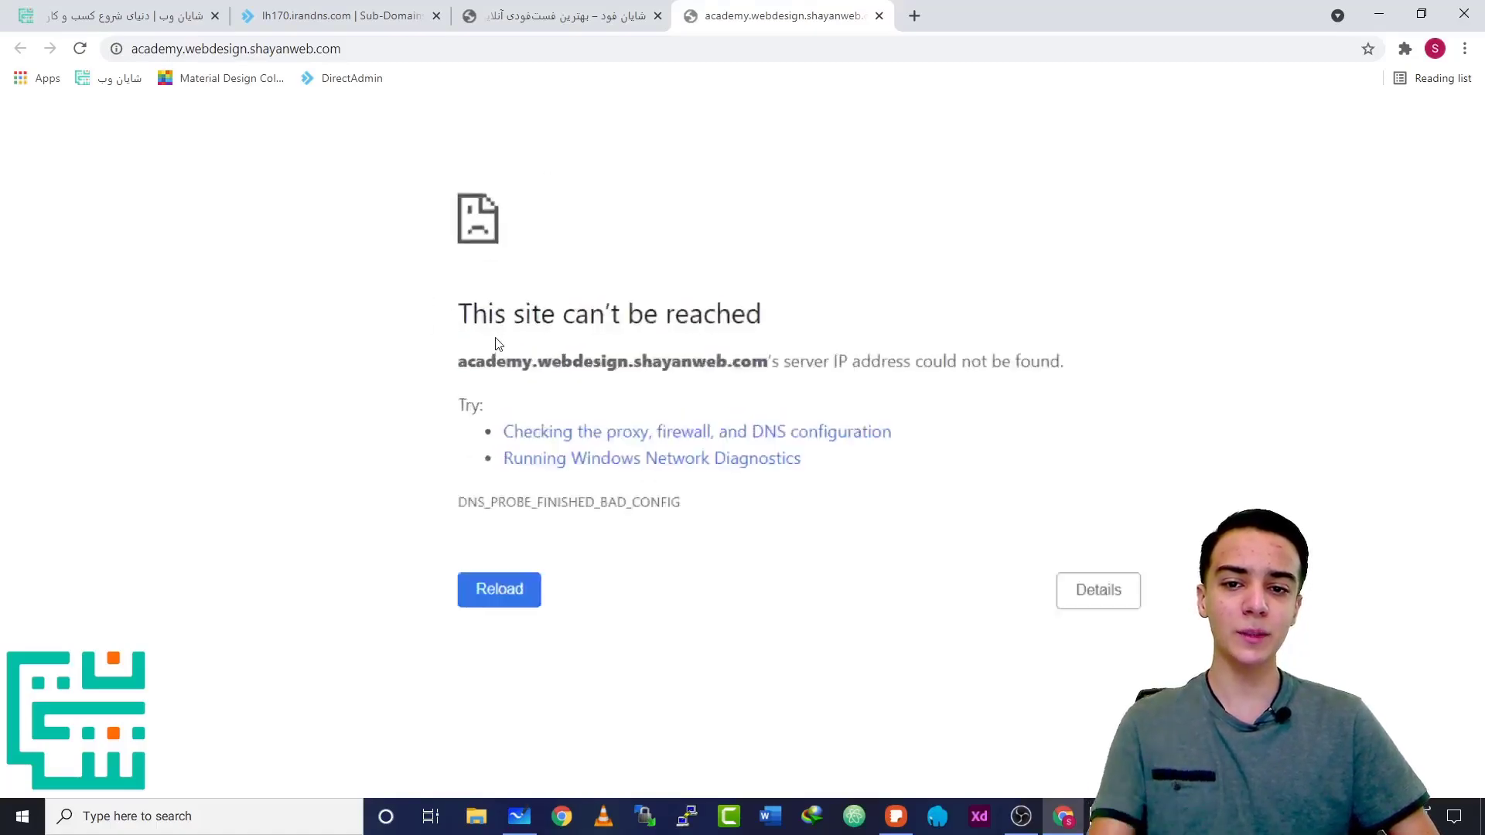
Enlarge the page and highlight academy, webdesign, shayanweb and com one after another in the bold address
double_click(371, 398)
left_click_drag(372, 398, 208, 395)
double_click(524, 409)
left_click(925, 399)
left_click(419, 389)
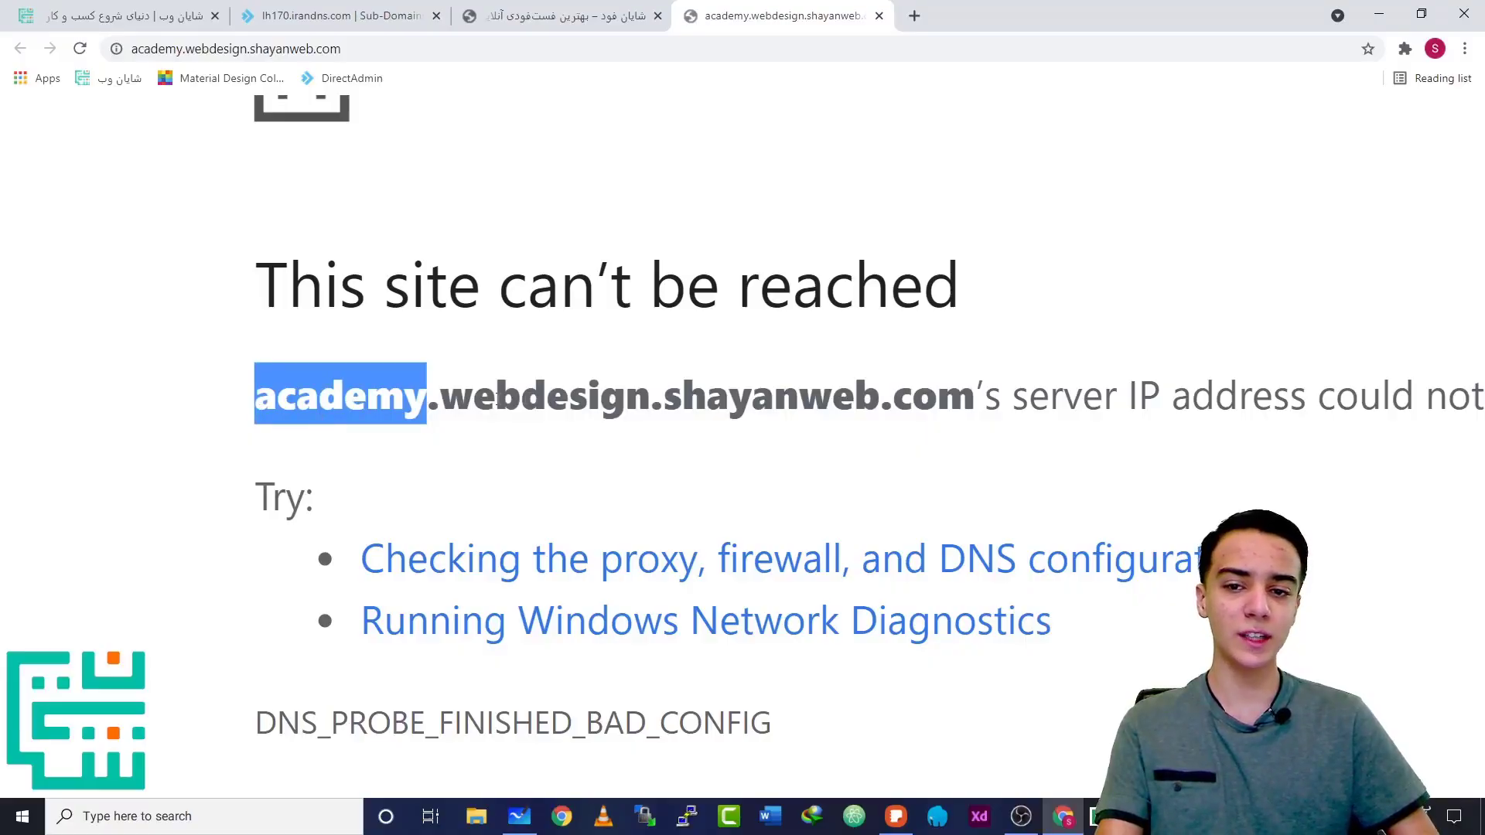
double_click(497, 399)
double_click(763, 379)
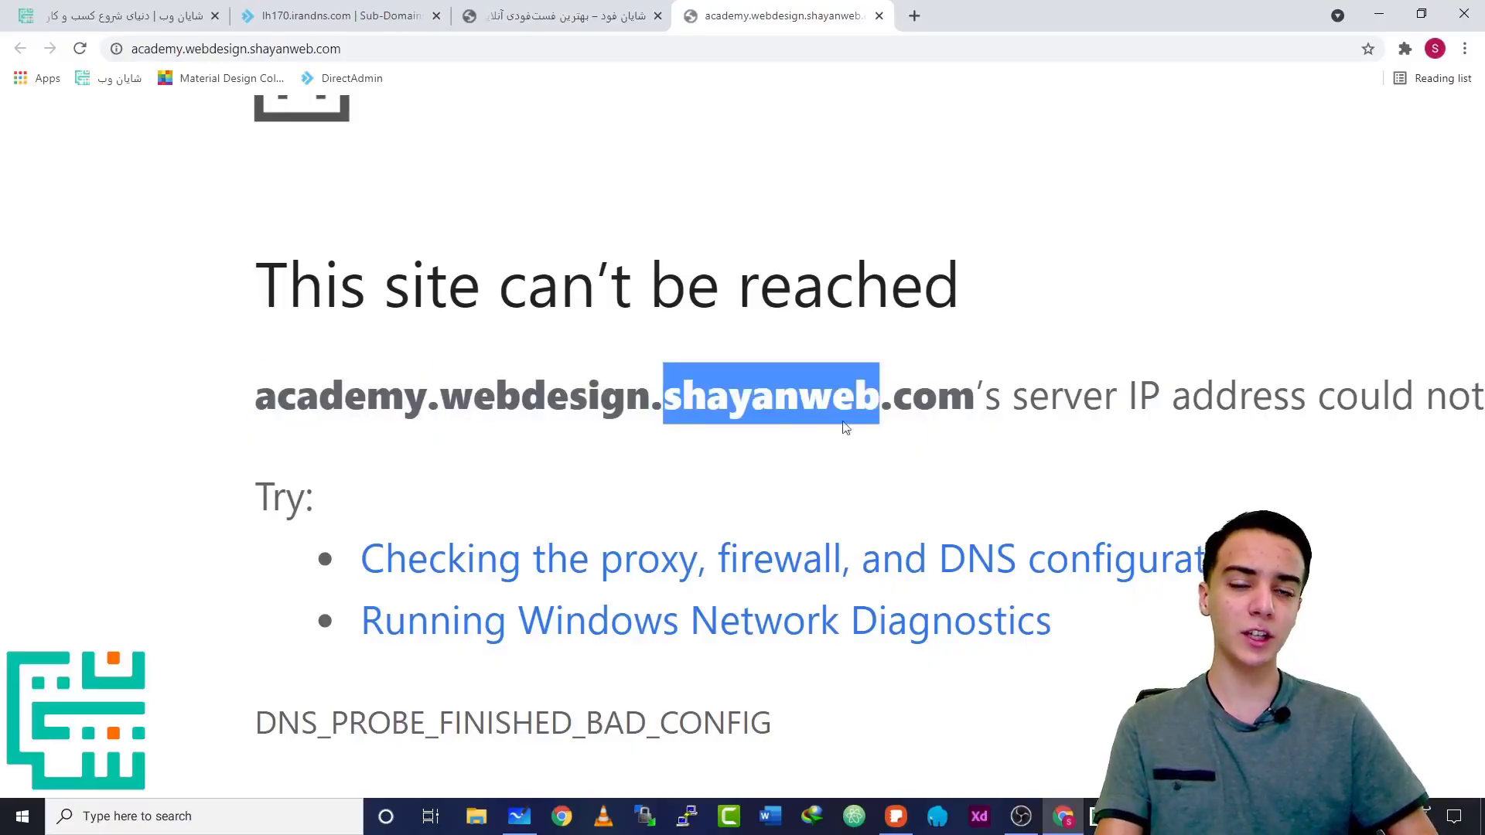
double_click(932, 397)
left_click(773, 442)
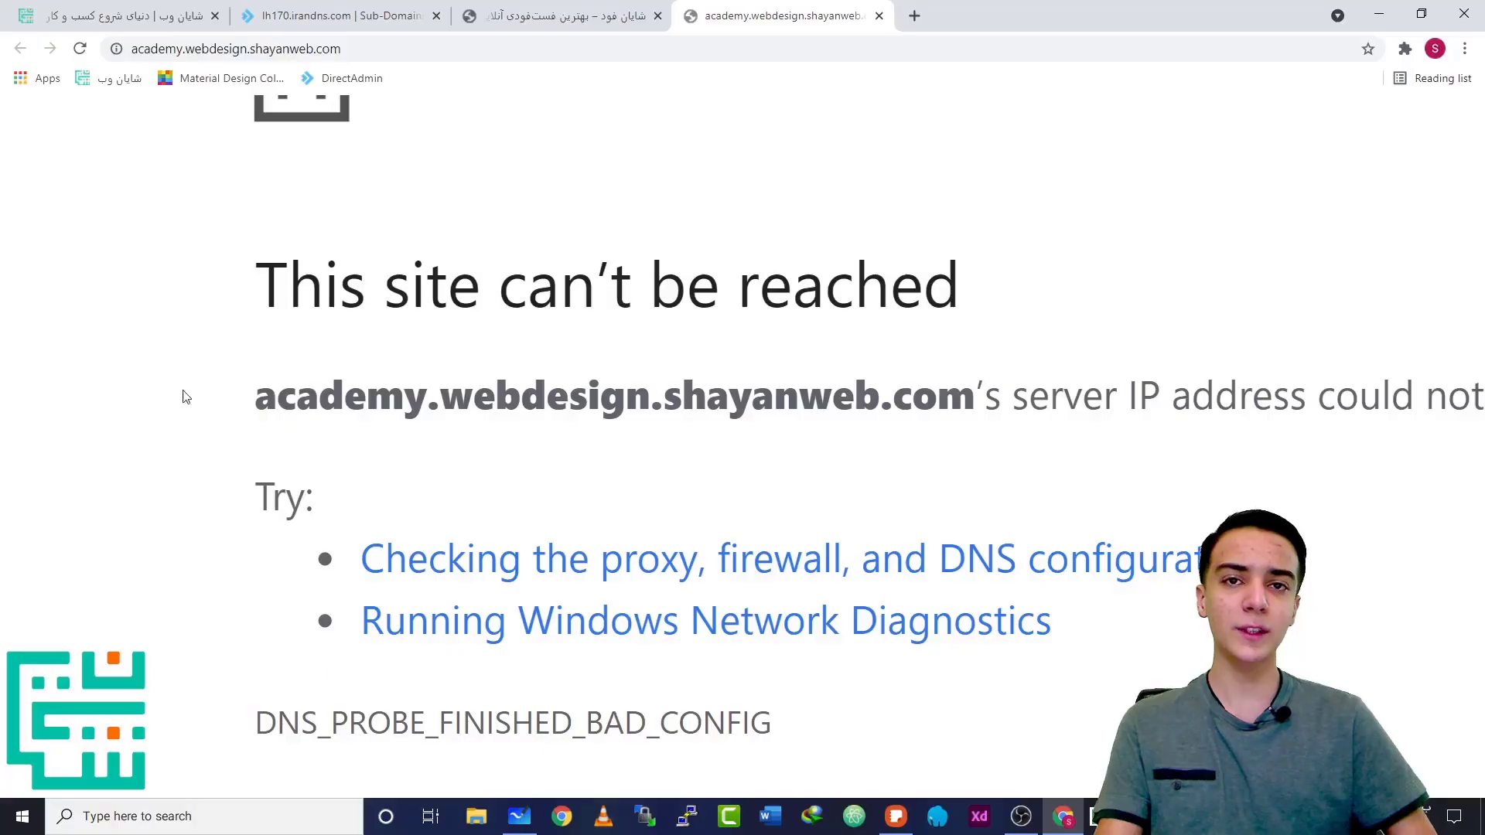
Highlight academy alone and academy.webdesign together in the address to compare the two subdomain levels, and restore the page's normal size
left_click_drag(253, 396, 162, 384)
left_click(978, 411)
double_click(400, 397)
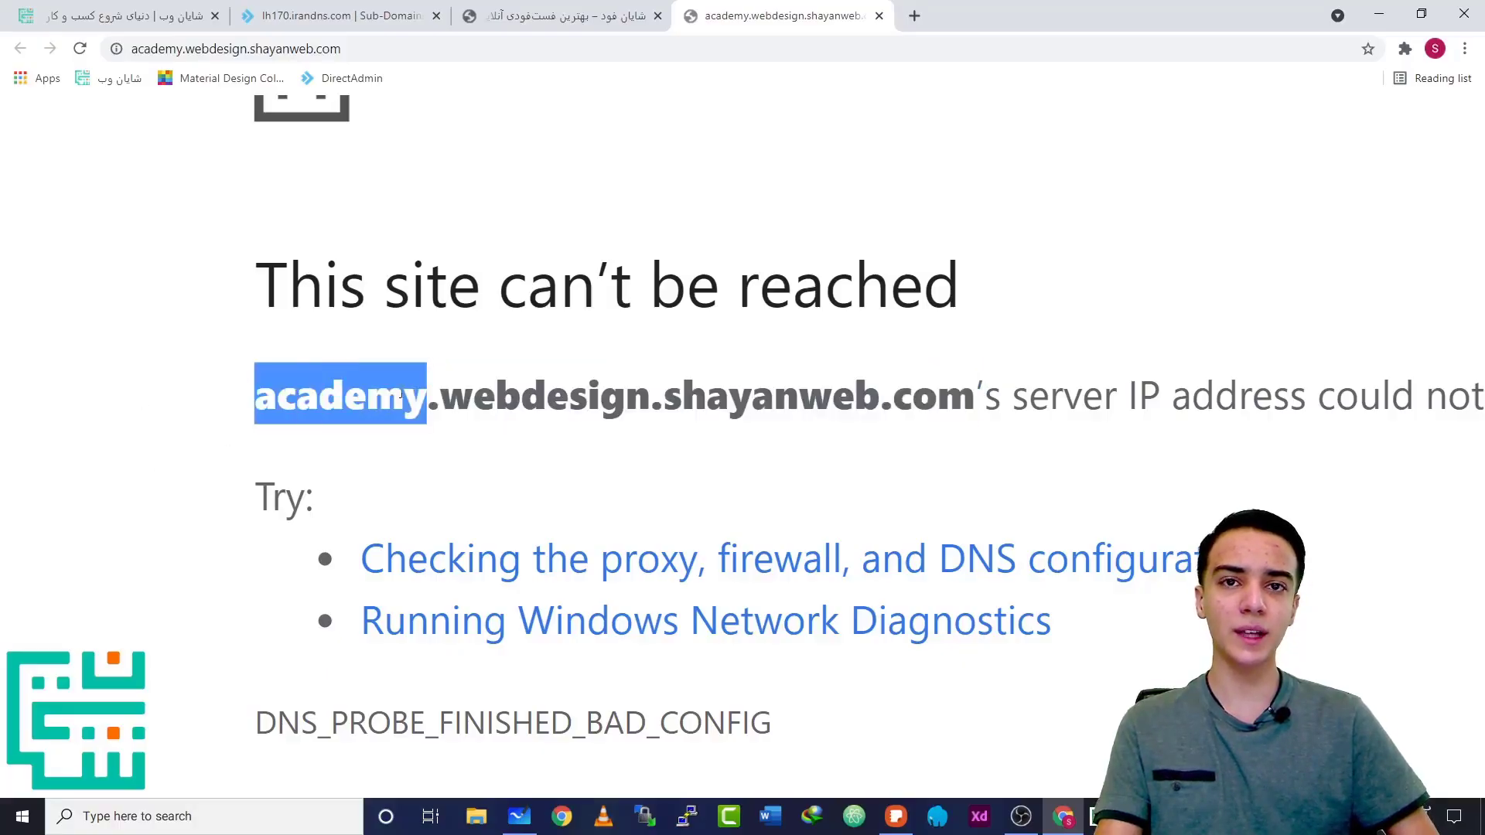
double_click(452, 390)
left_click_drag(452, 391, 364, 400)
double_click(393, 396)
double_click(468, 396)
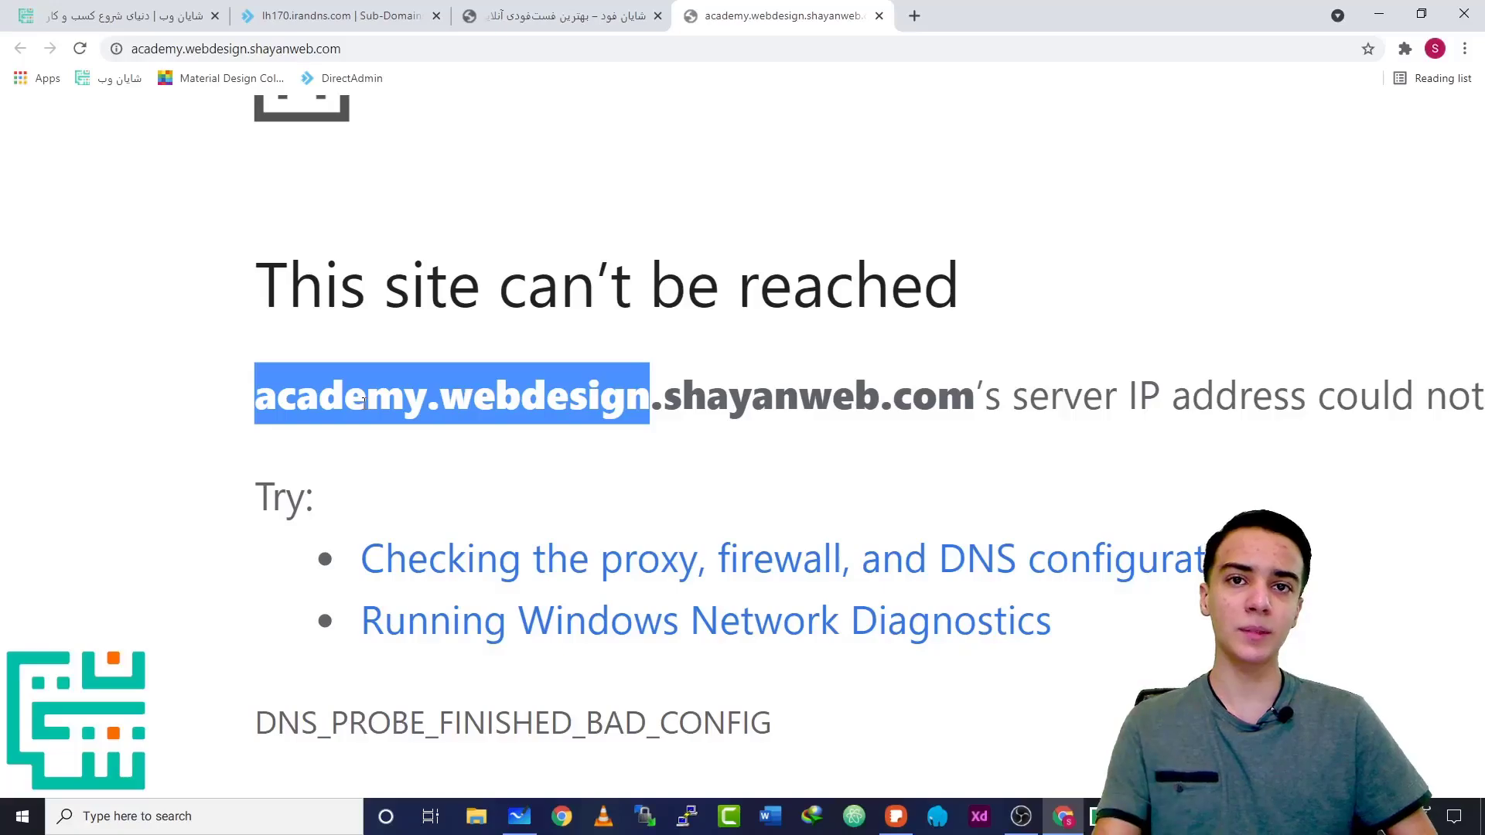
double_click(387, 397)
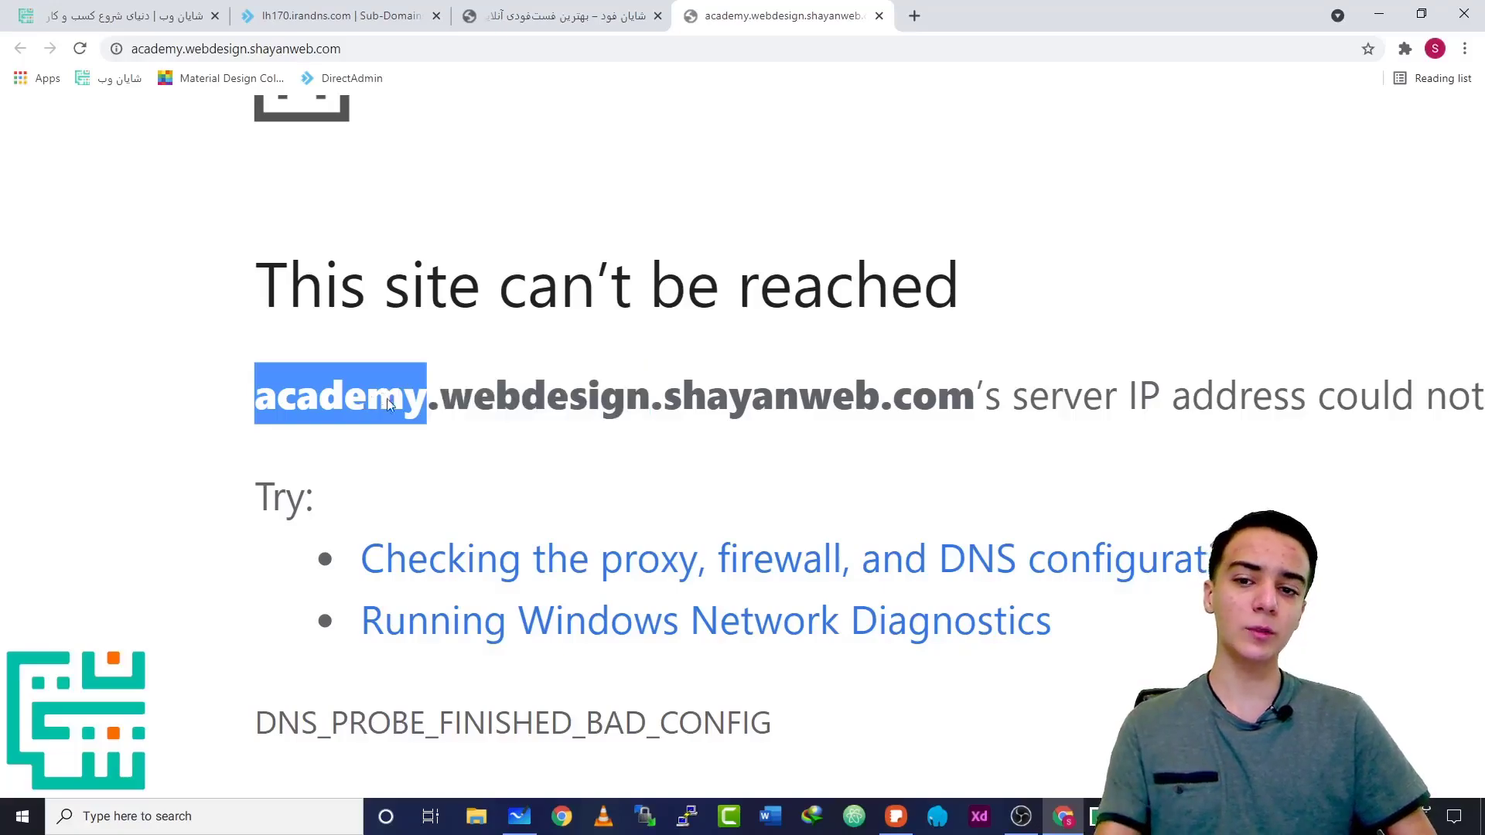
left_click_drag(387, 398, 488, 399)
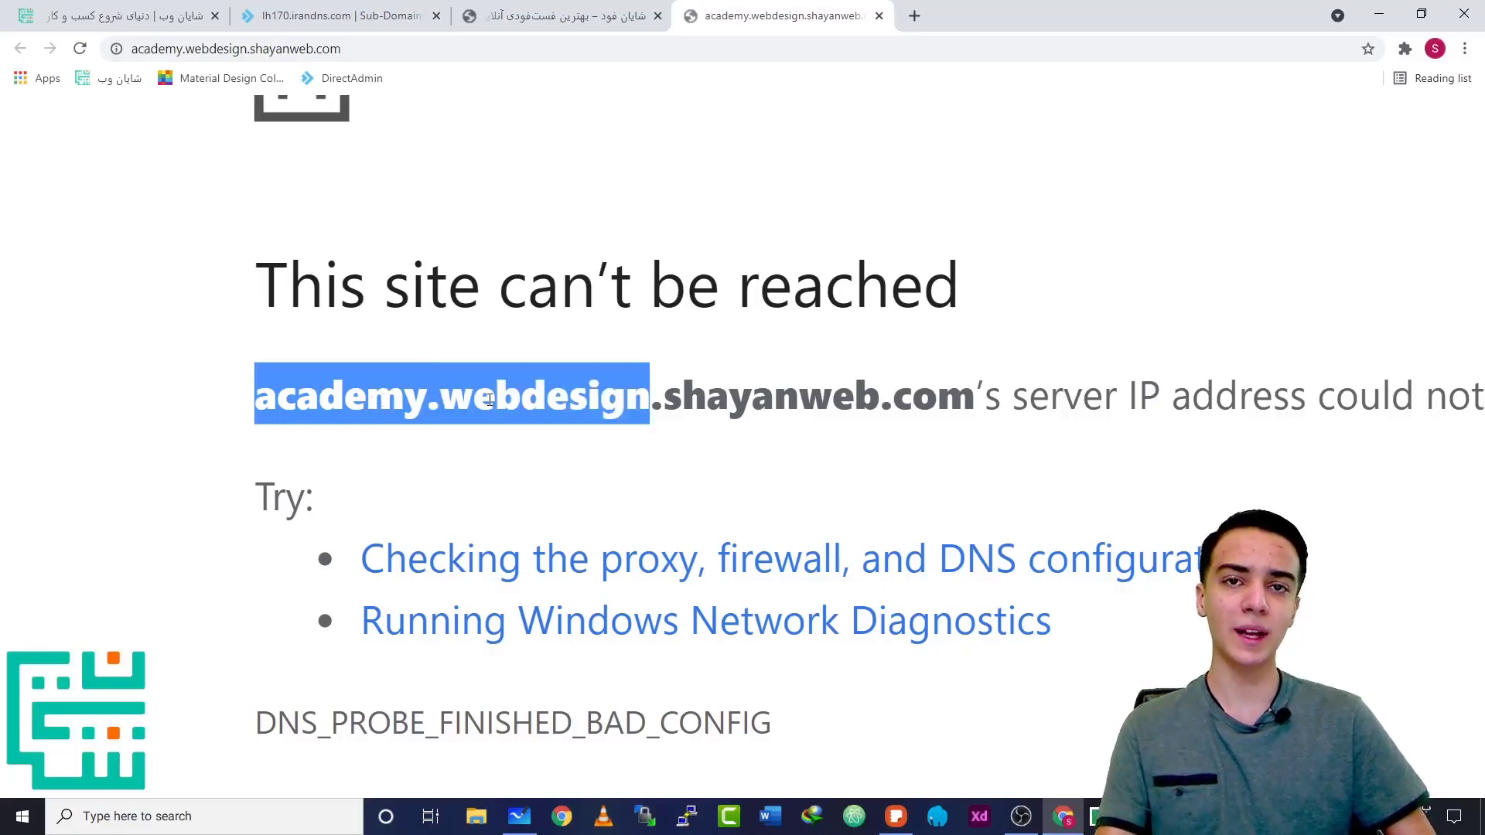
double_click(489, 400)
left_click_drag(489, 399, 349, 394)
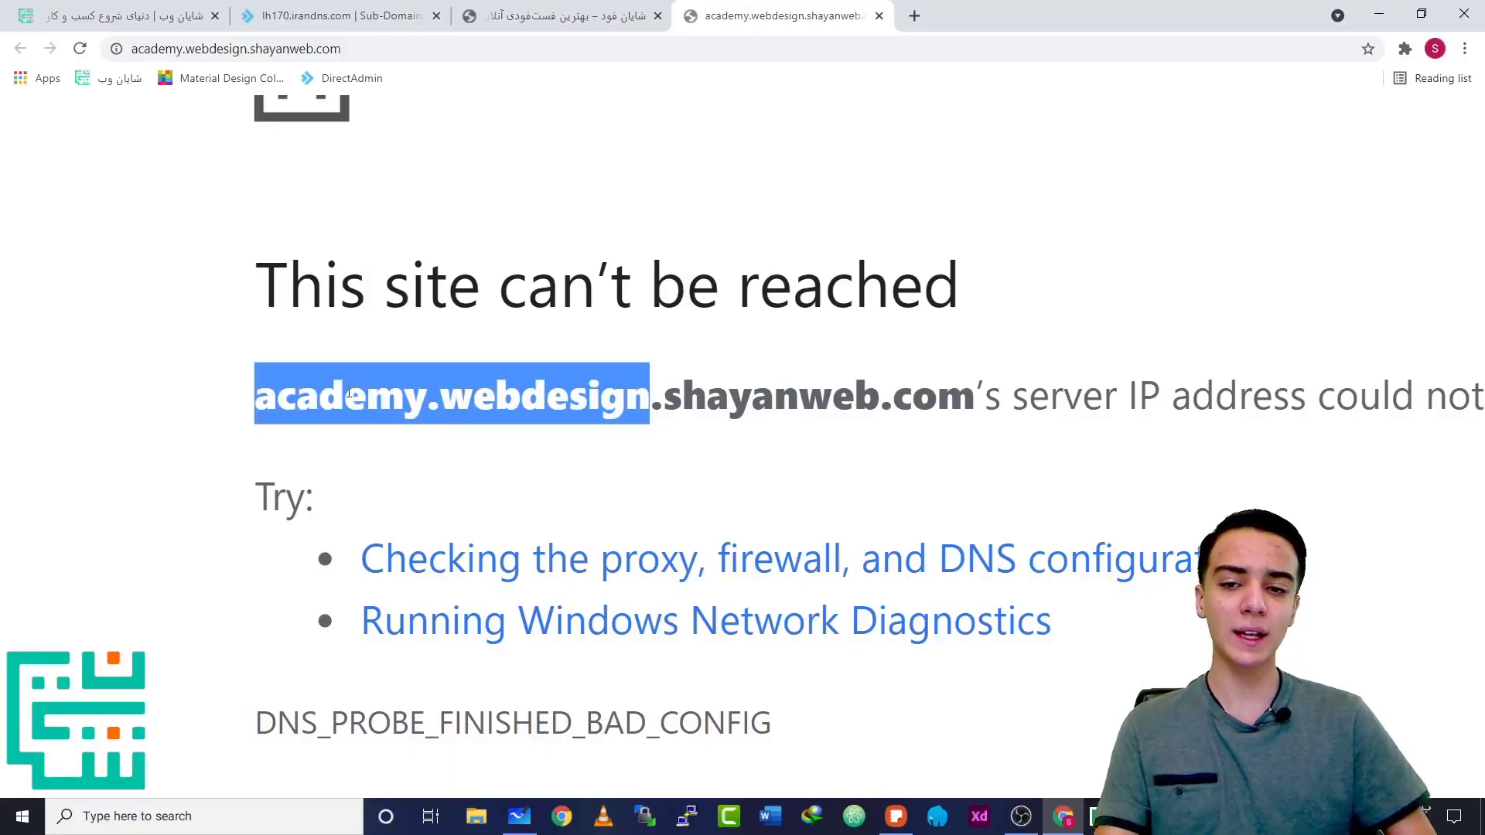
double_click(488, 392)
left_click_drag(487, 392, 387, 393)
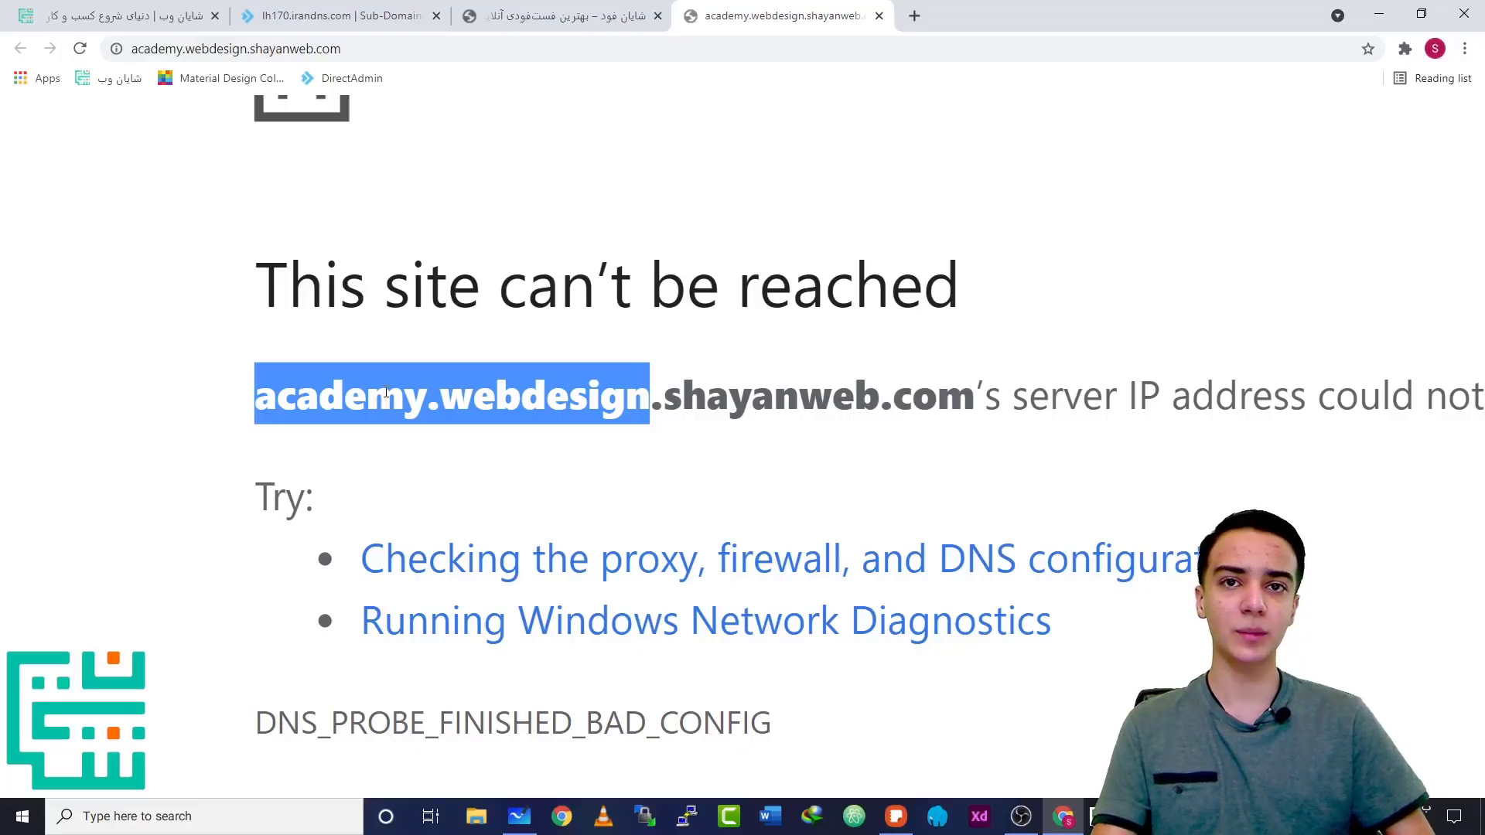
scroll(704, 240, "down", 5)
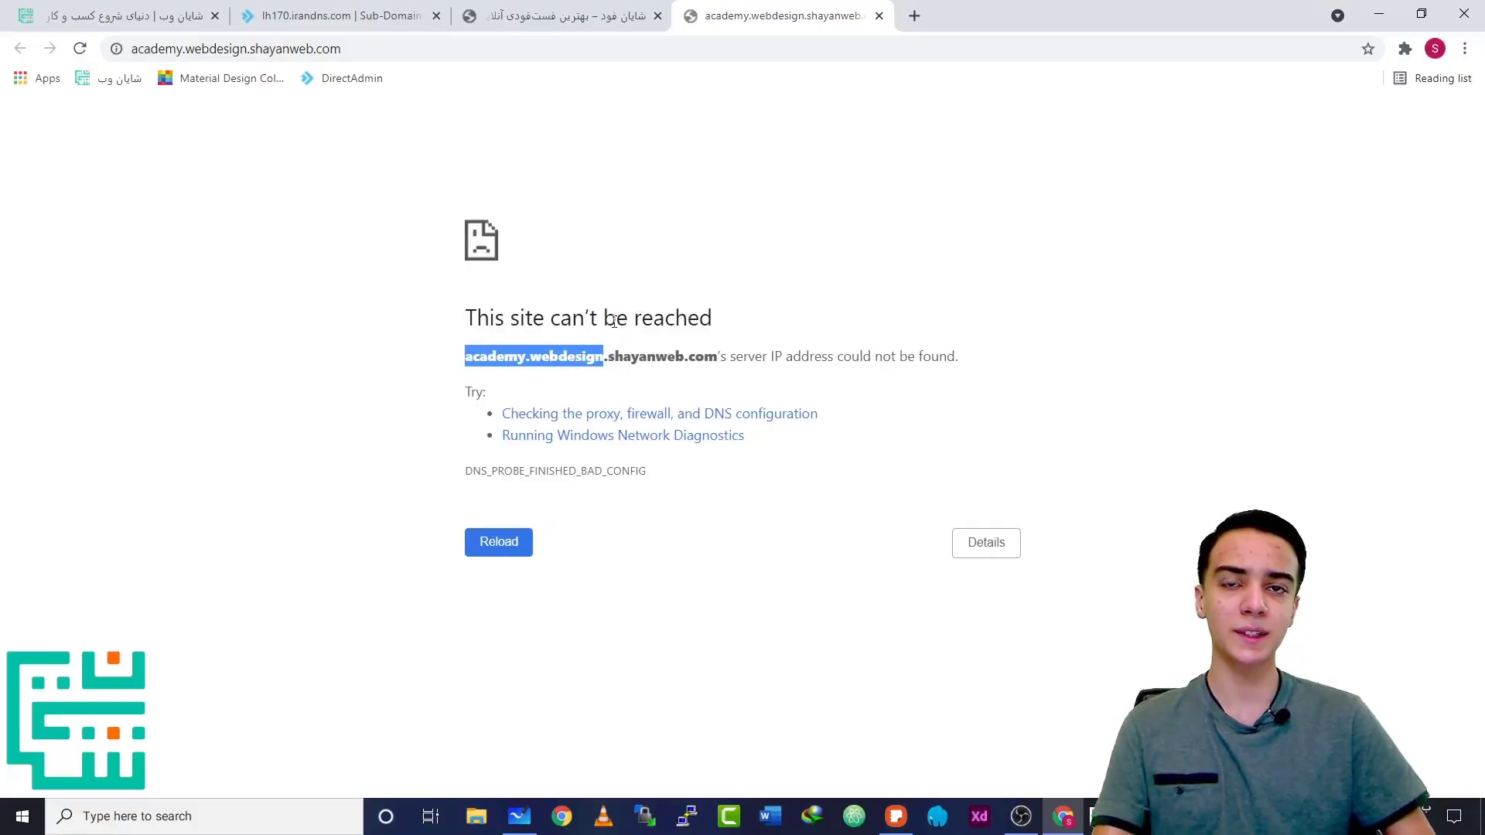
Go back to the DirectAdmin dashboard, filter it for dns and open DNS Management
left_click(284, 24)
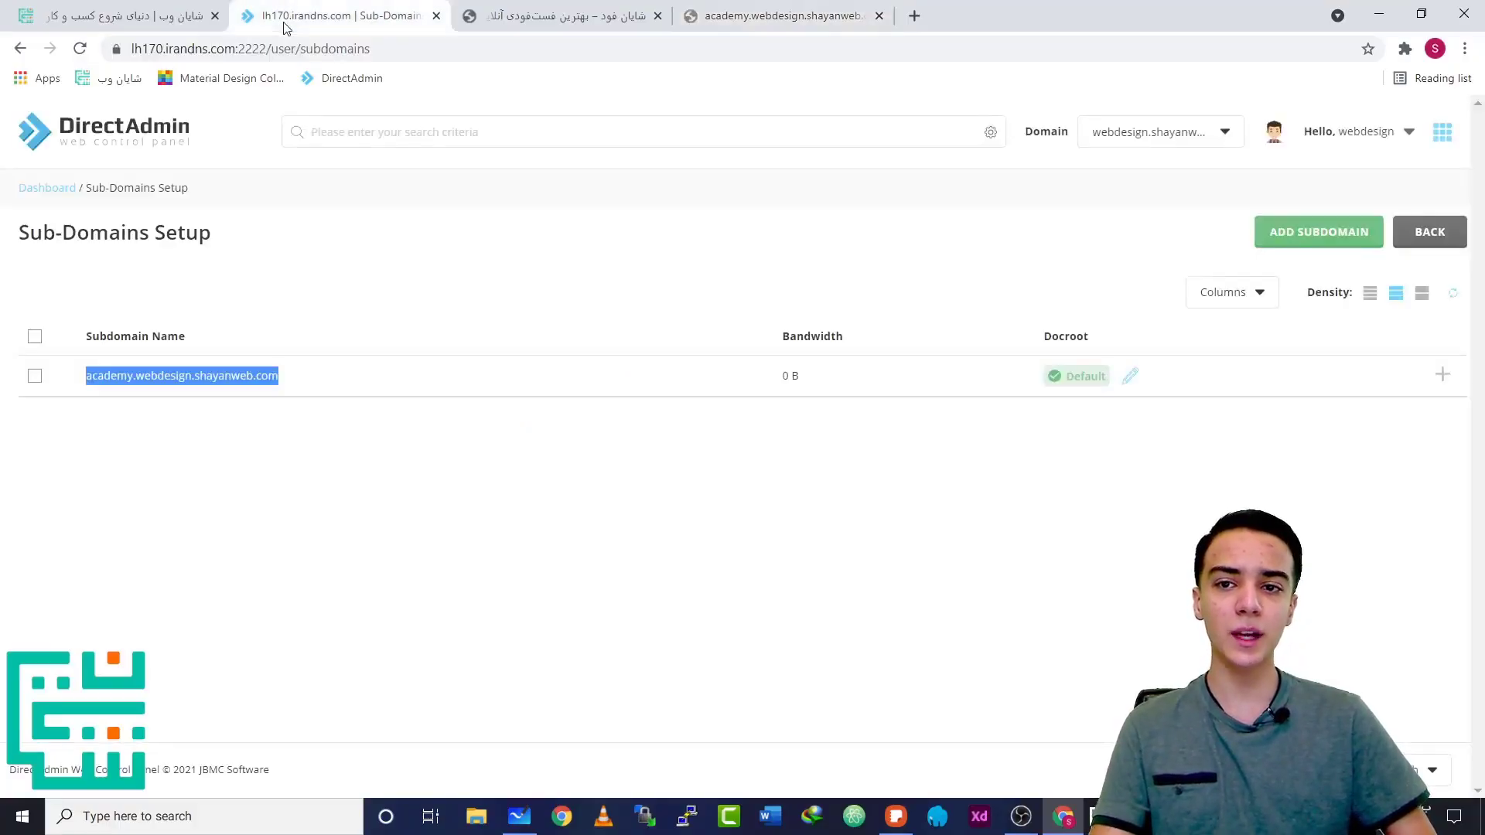
left_click(58, 157)
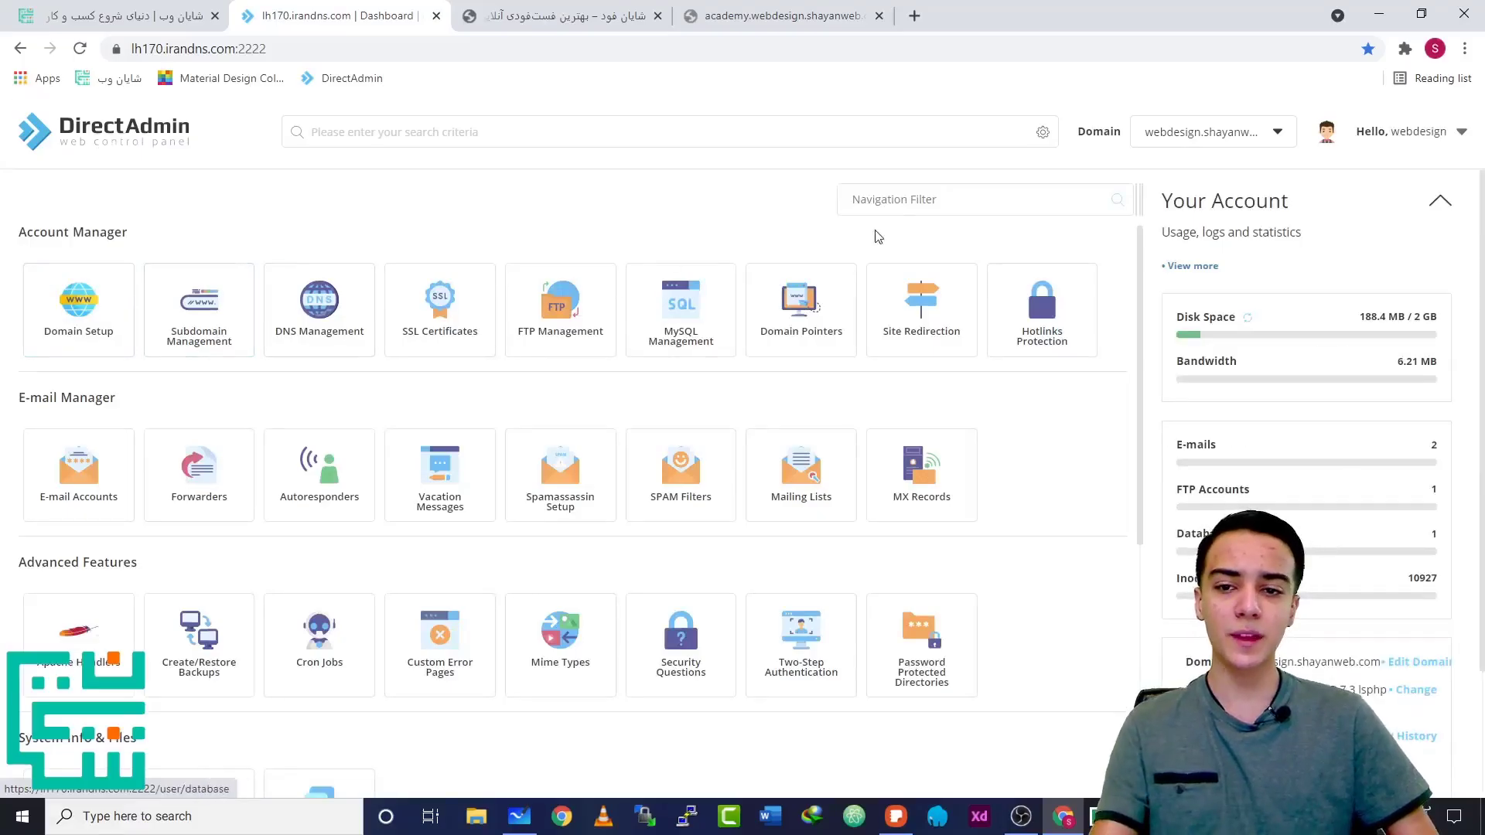
left_click(843, 207)
type("dns")
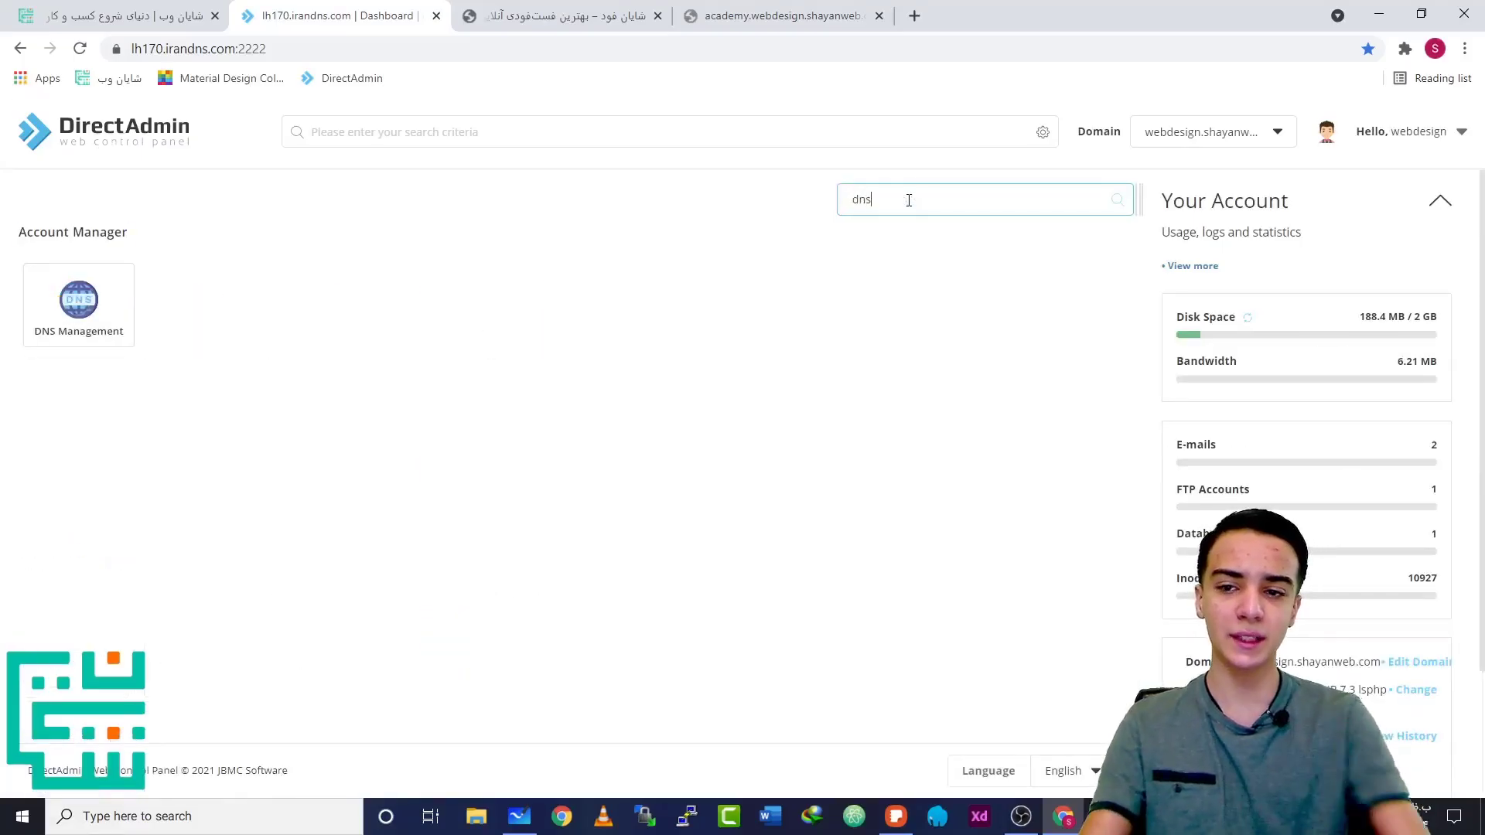
scroll(37, 264, "up", 5)
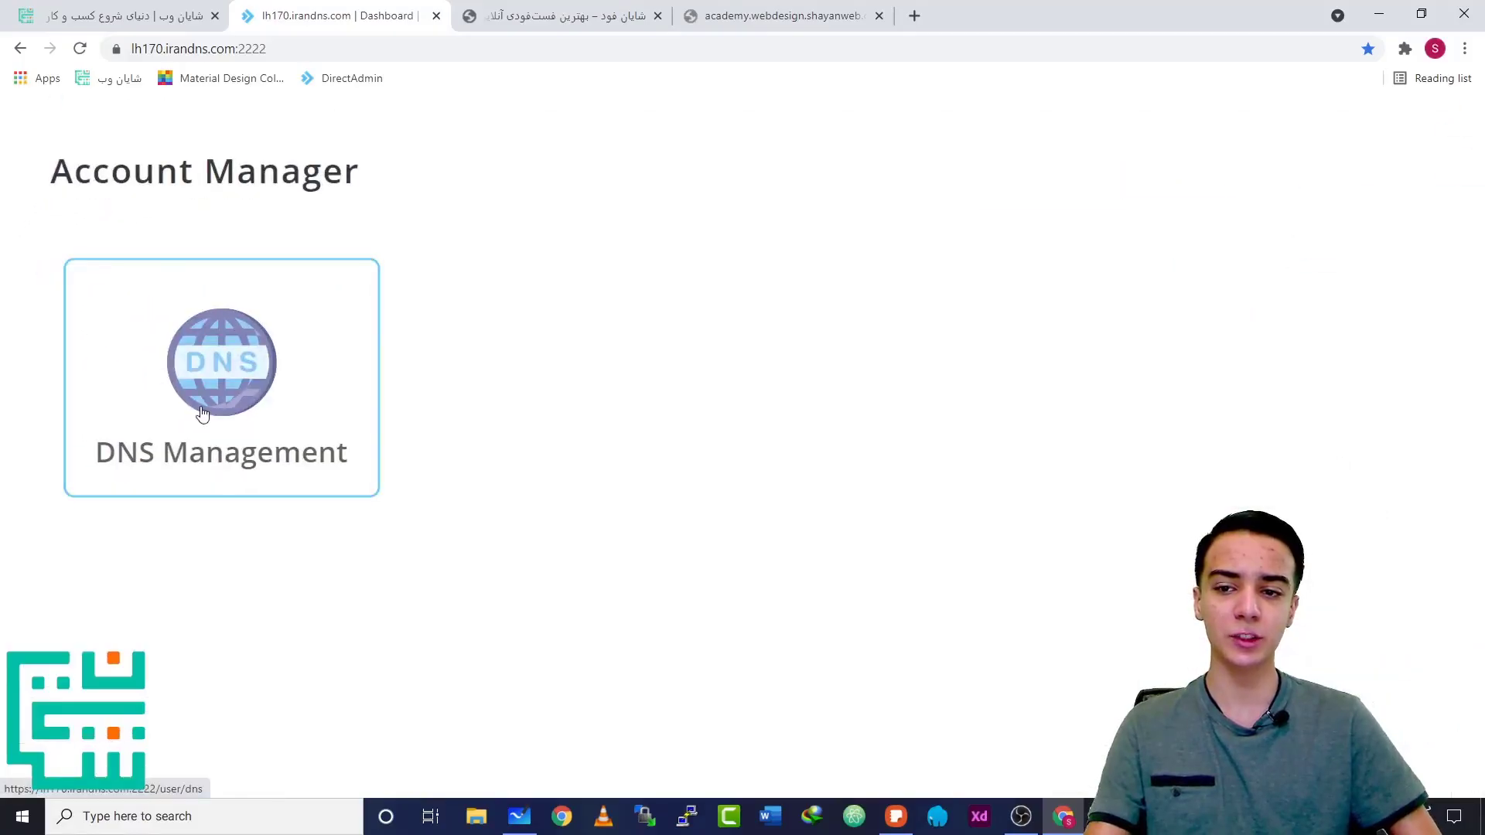
left_click(202, 414)
Examine the list of DNS records, especially the name and value of the academy A record
scroll(238, 384, "down", 3)
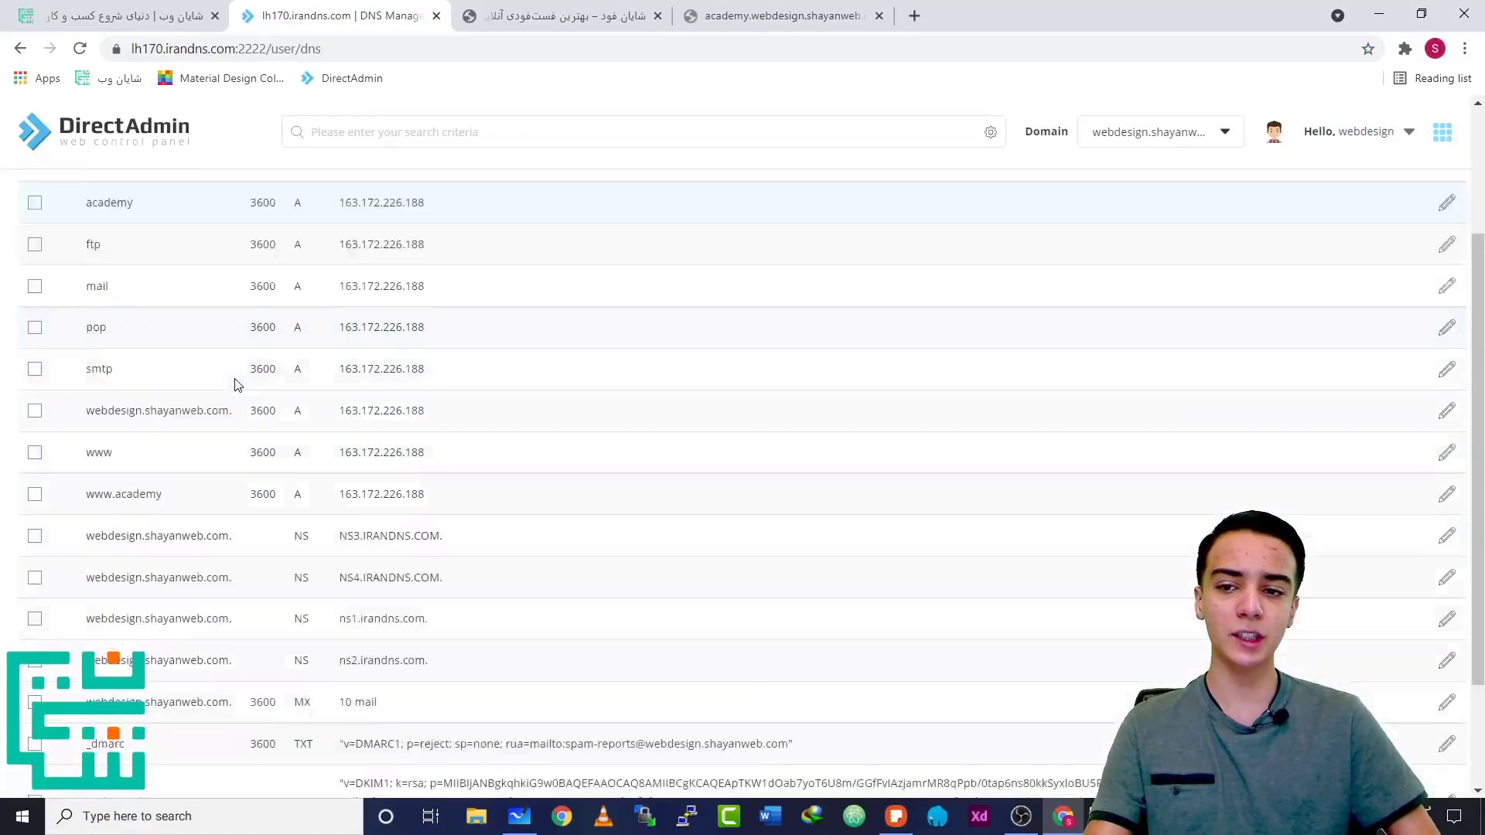
scroll(237, 385, "down", 2)
scroll(262, 425, "up", 5)
scroll(322, 541, "down", 5)
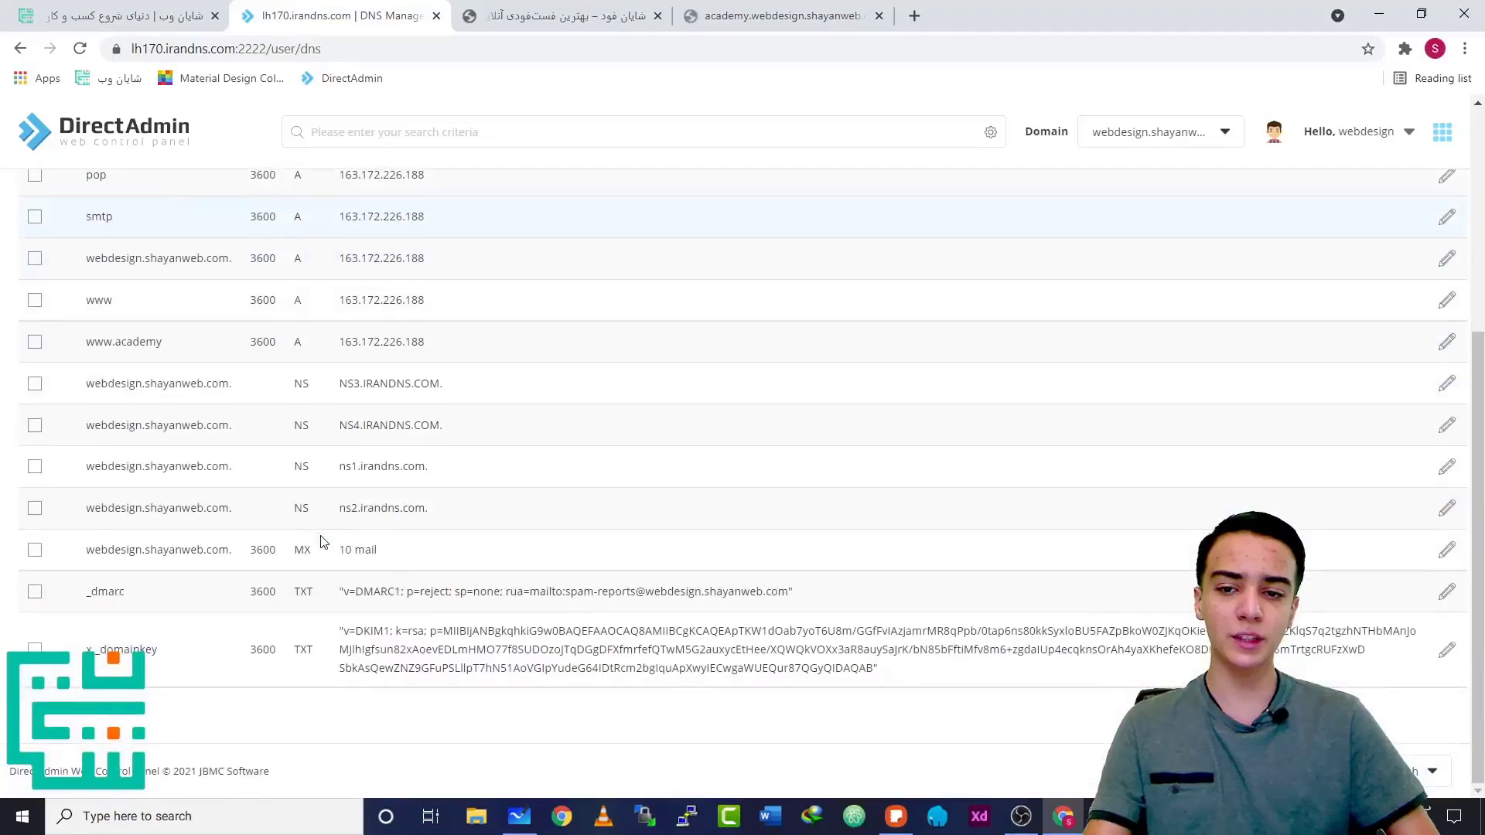
scroll(128, 396, "up", 5)
double_click(125, 390)
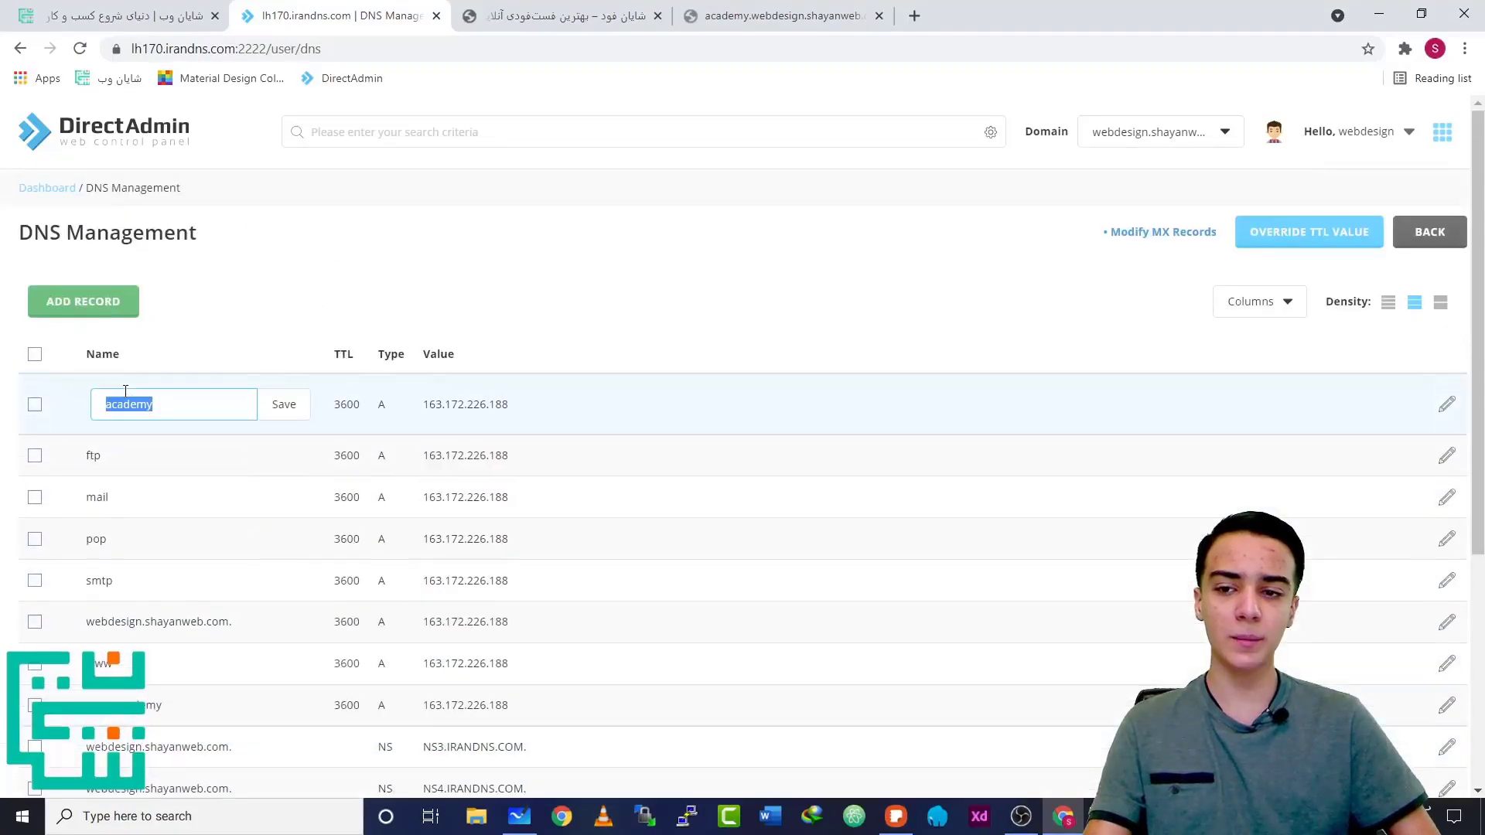
left_click(286, 405)
scroll(398, 394, "up", 5)
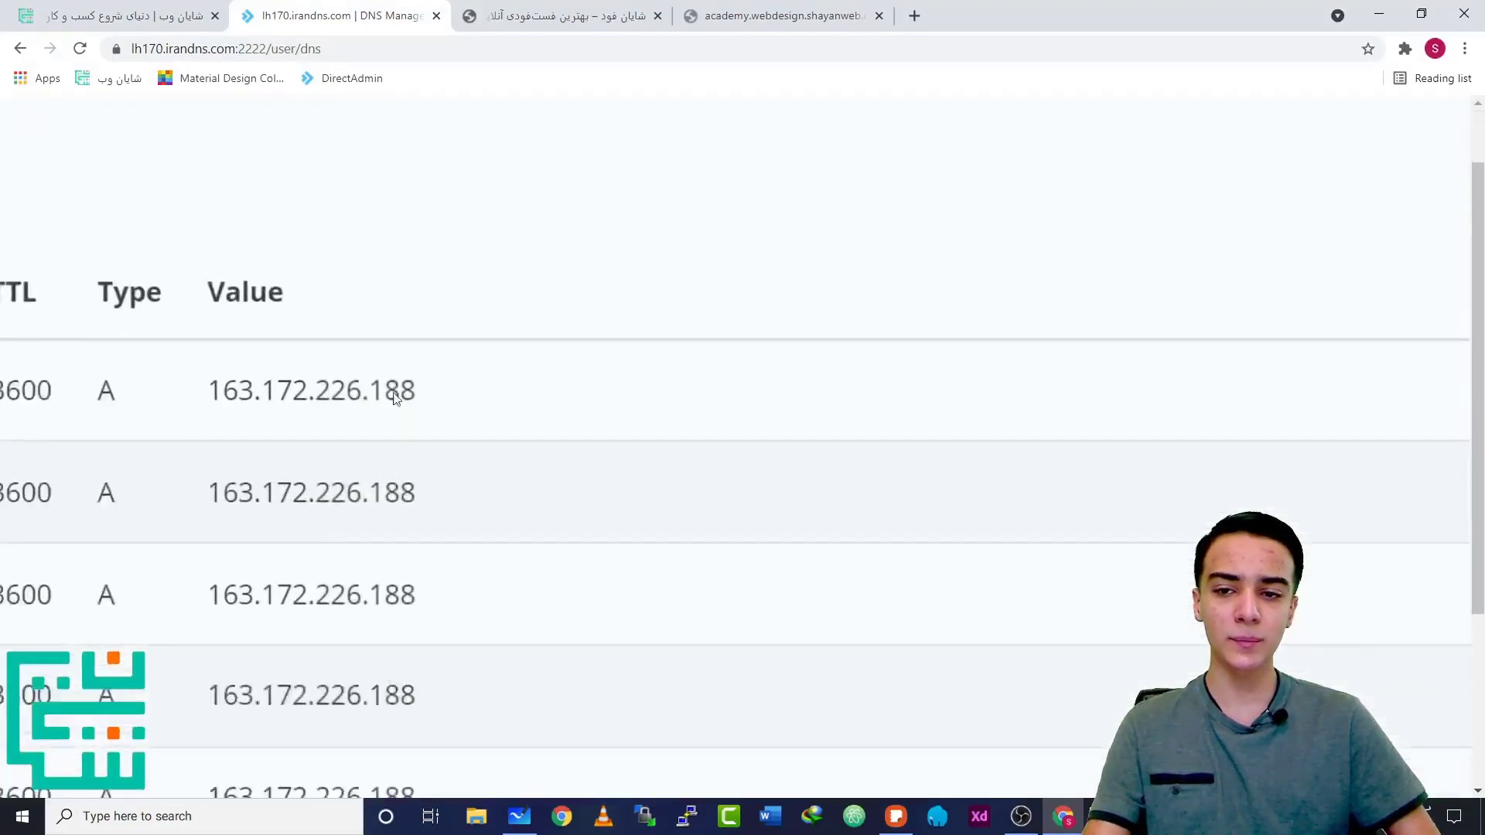
scroll(541, 397, "down", 5)
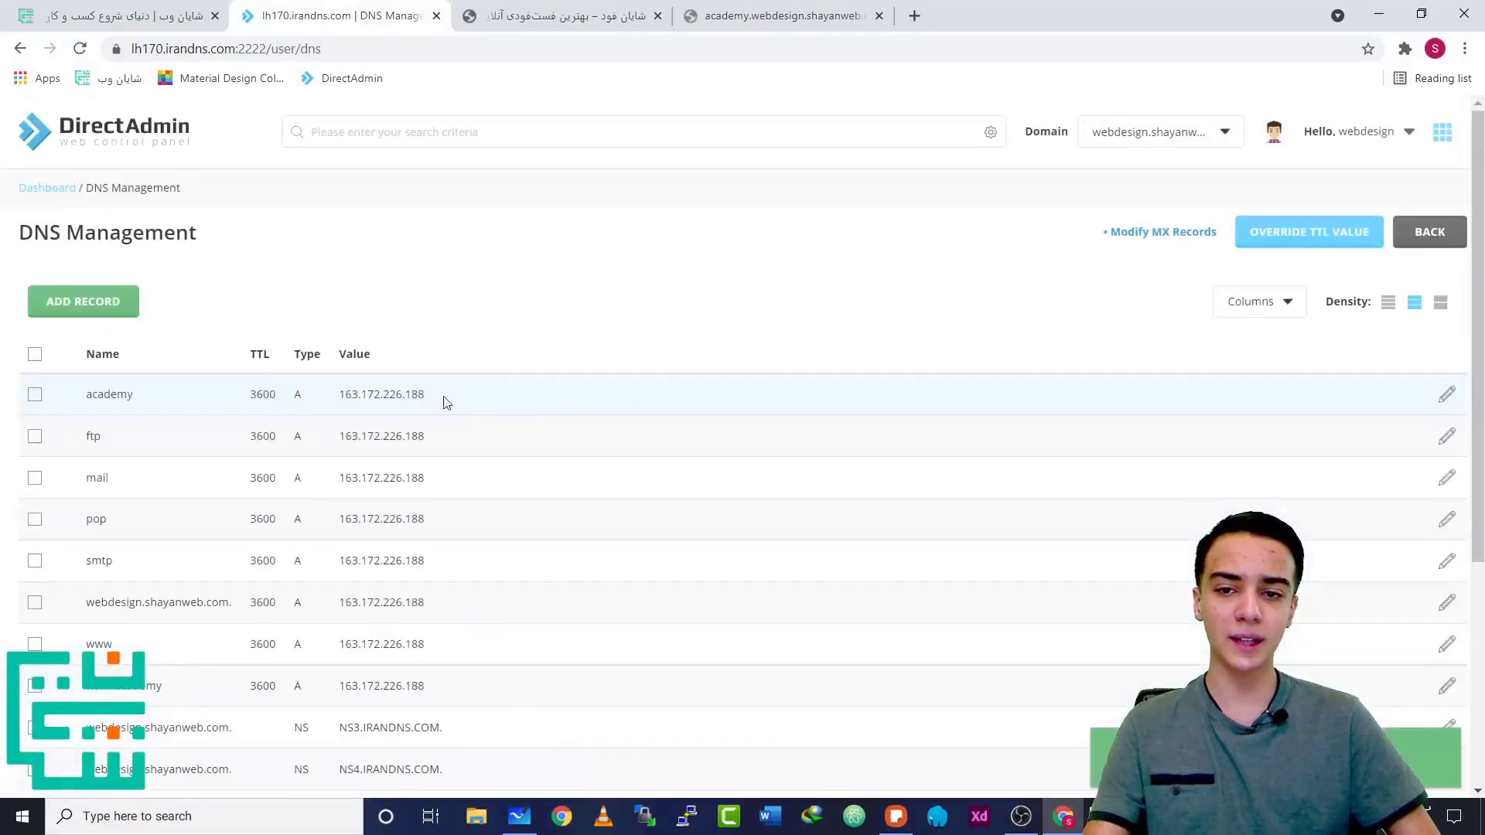
left_click_drag(458, 400, 88, 394)
left_click(240, 403)
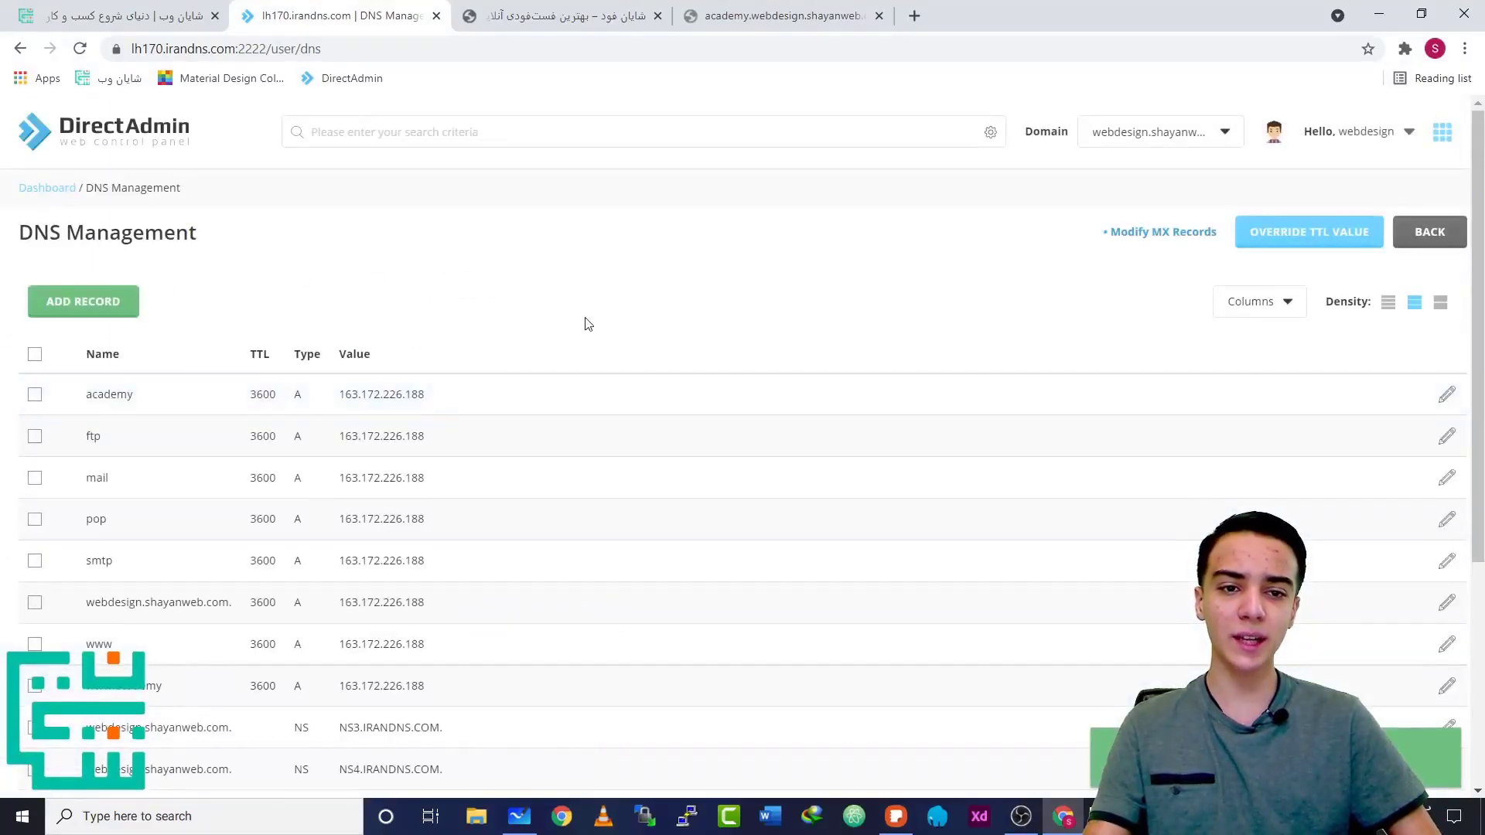
Start a new DNS record of type A in DNS Management
left_click(93, 302)
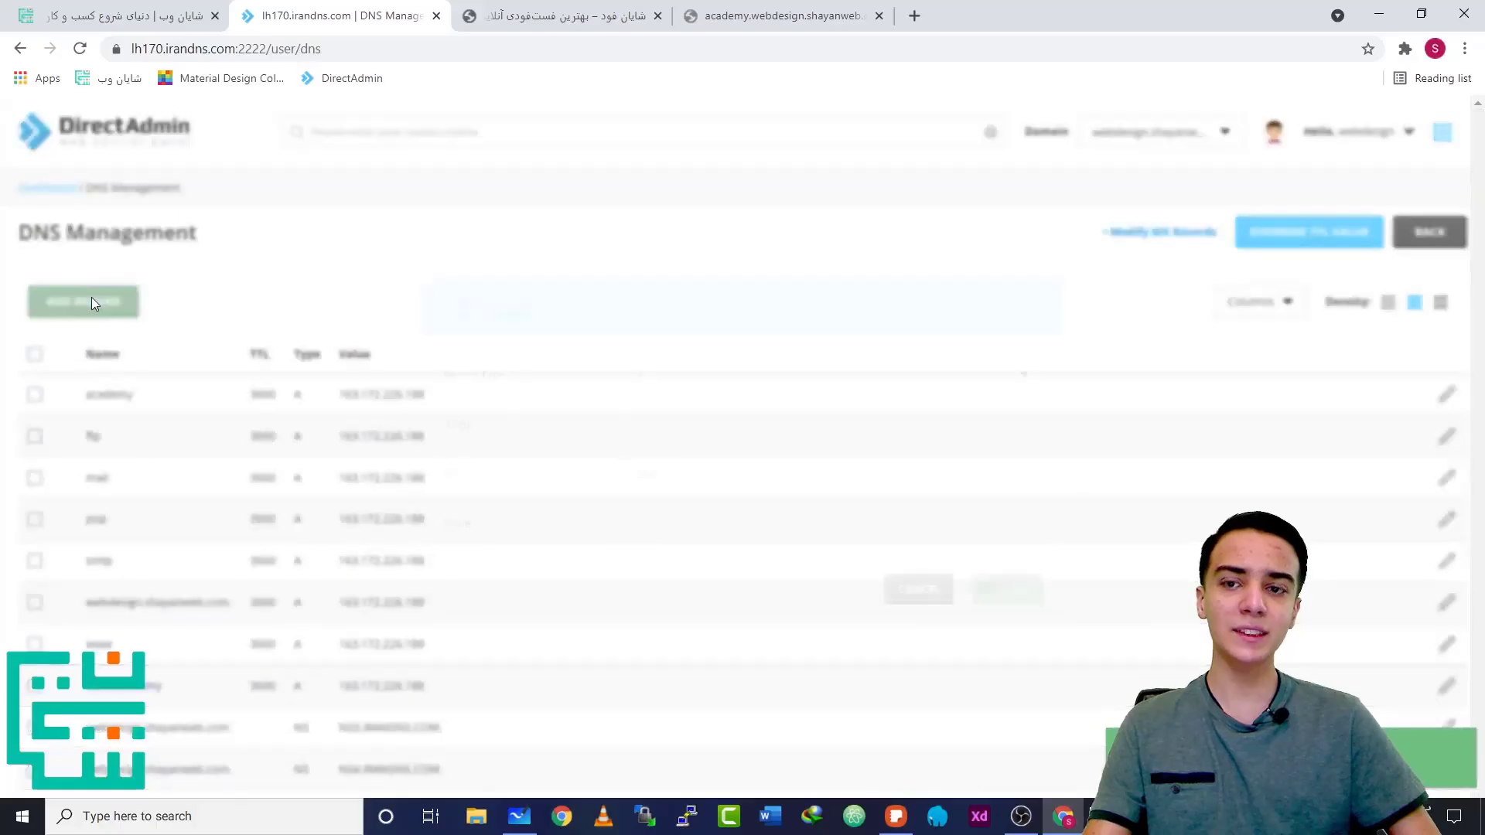
left_click(695, 371)
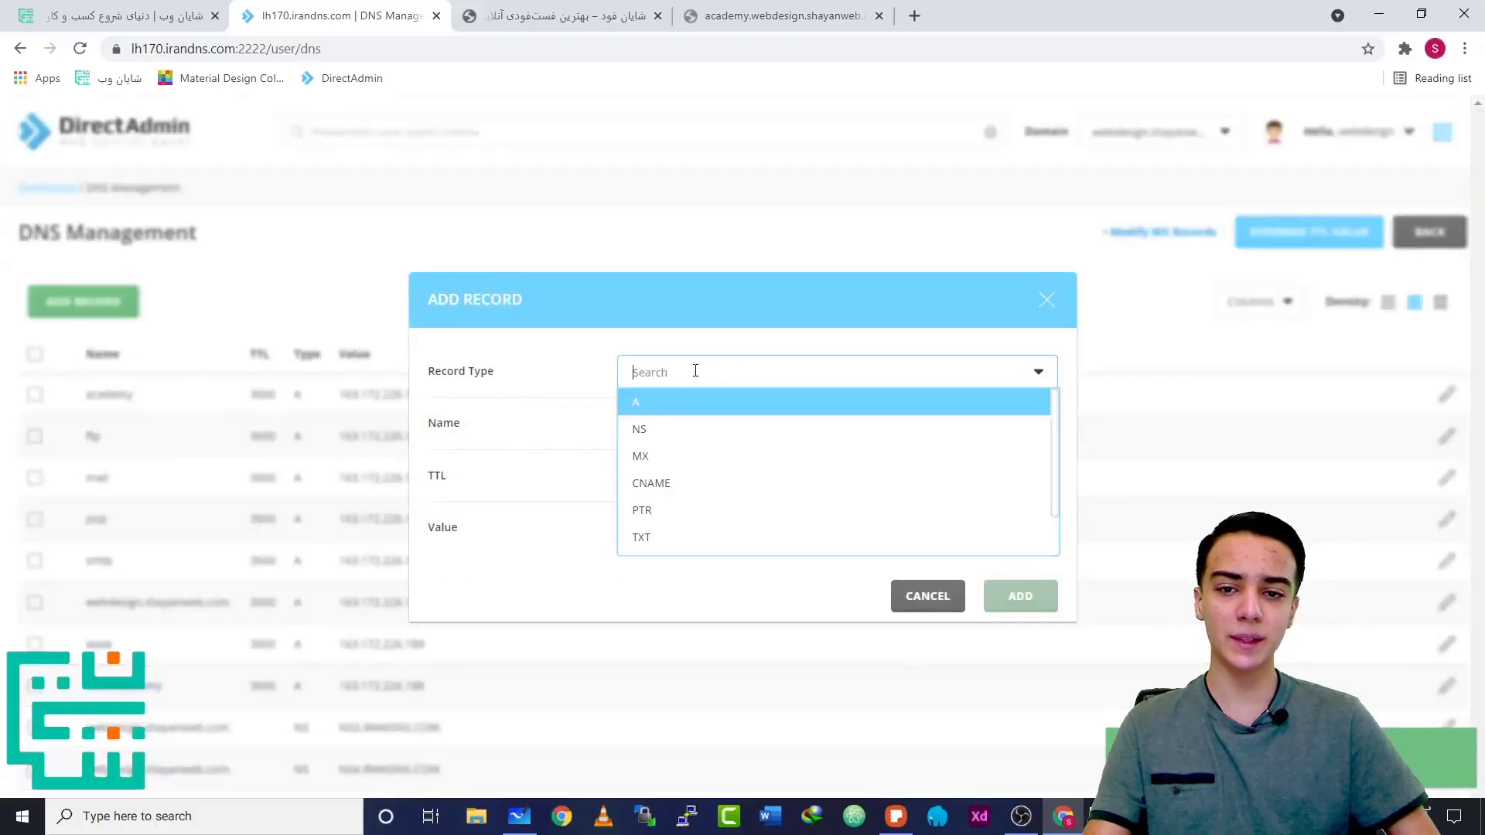
left_click(639, 400)
left_click(647, 431)
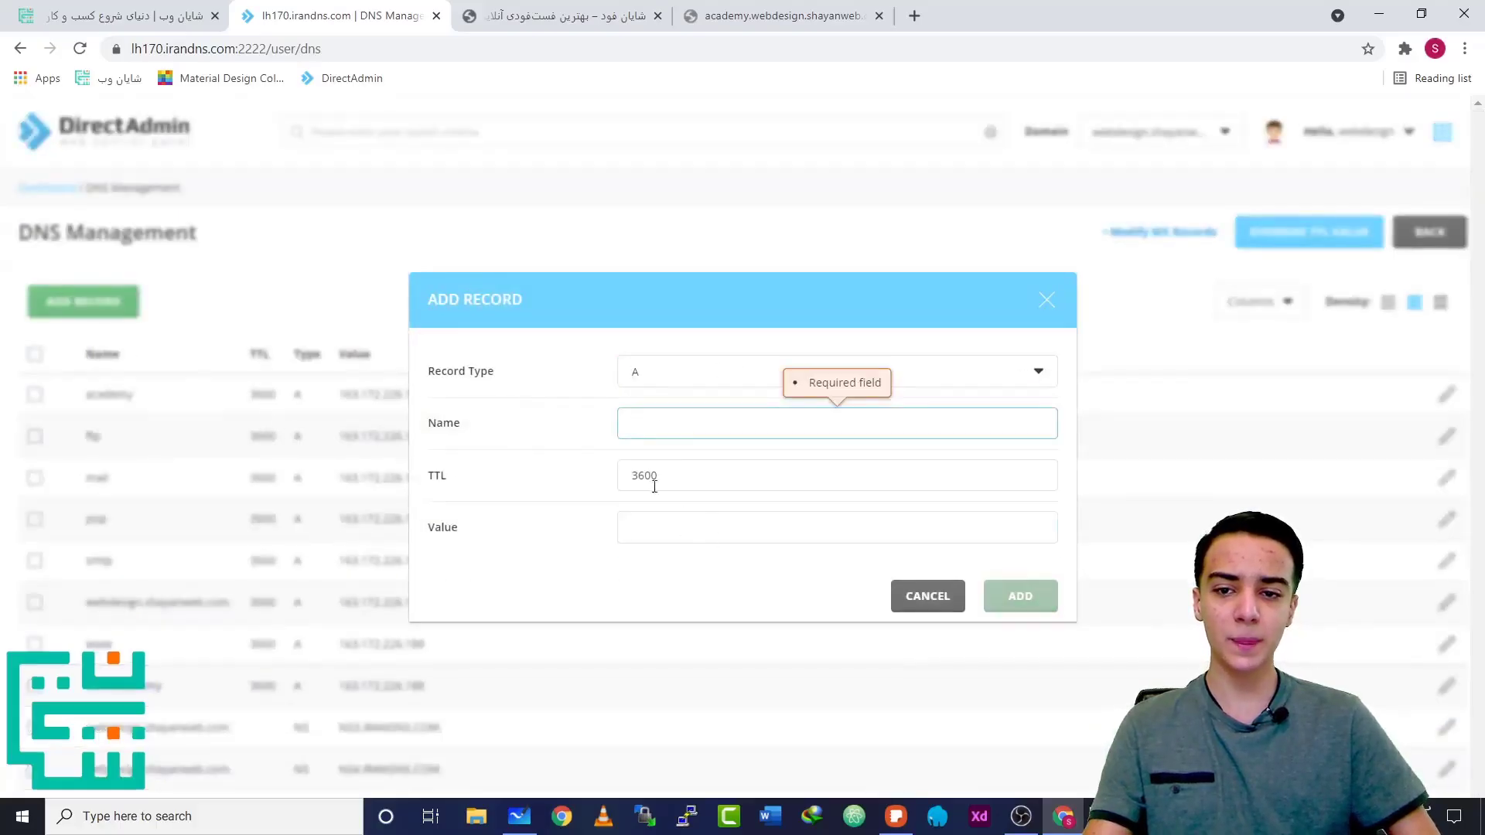
Enter *.webdesign.shayanweb.com. with its trailing period as the new A record's name
scroll(606, 440, "up", 5)
type("*")
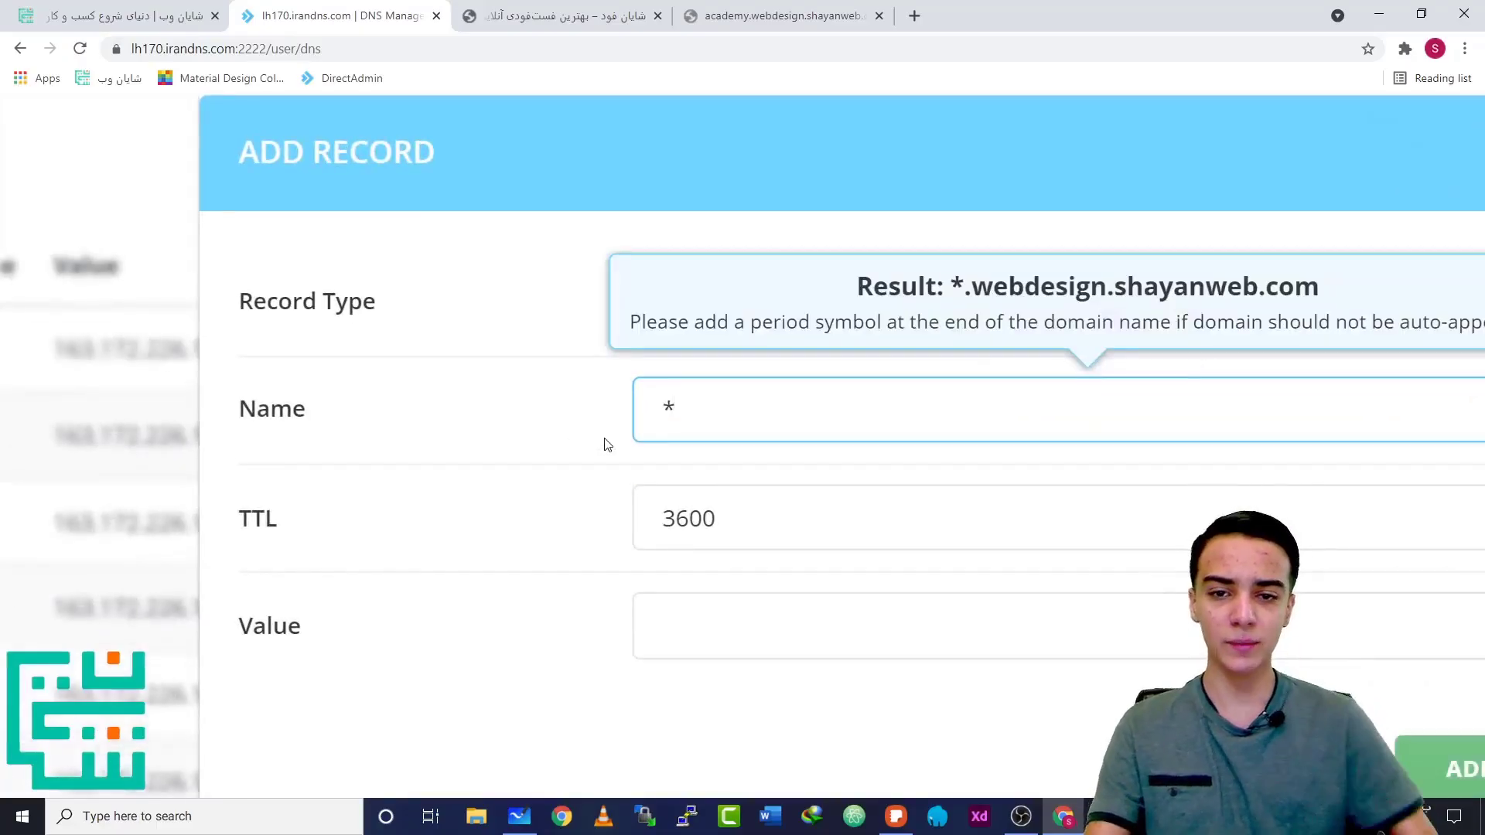
type(".webd")
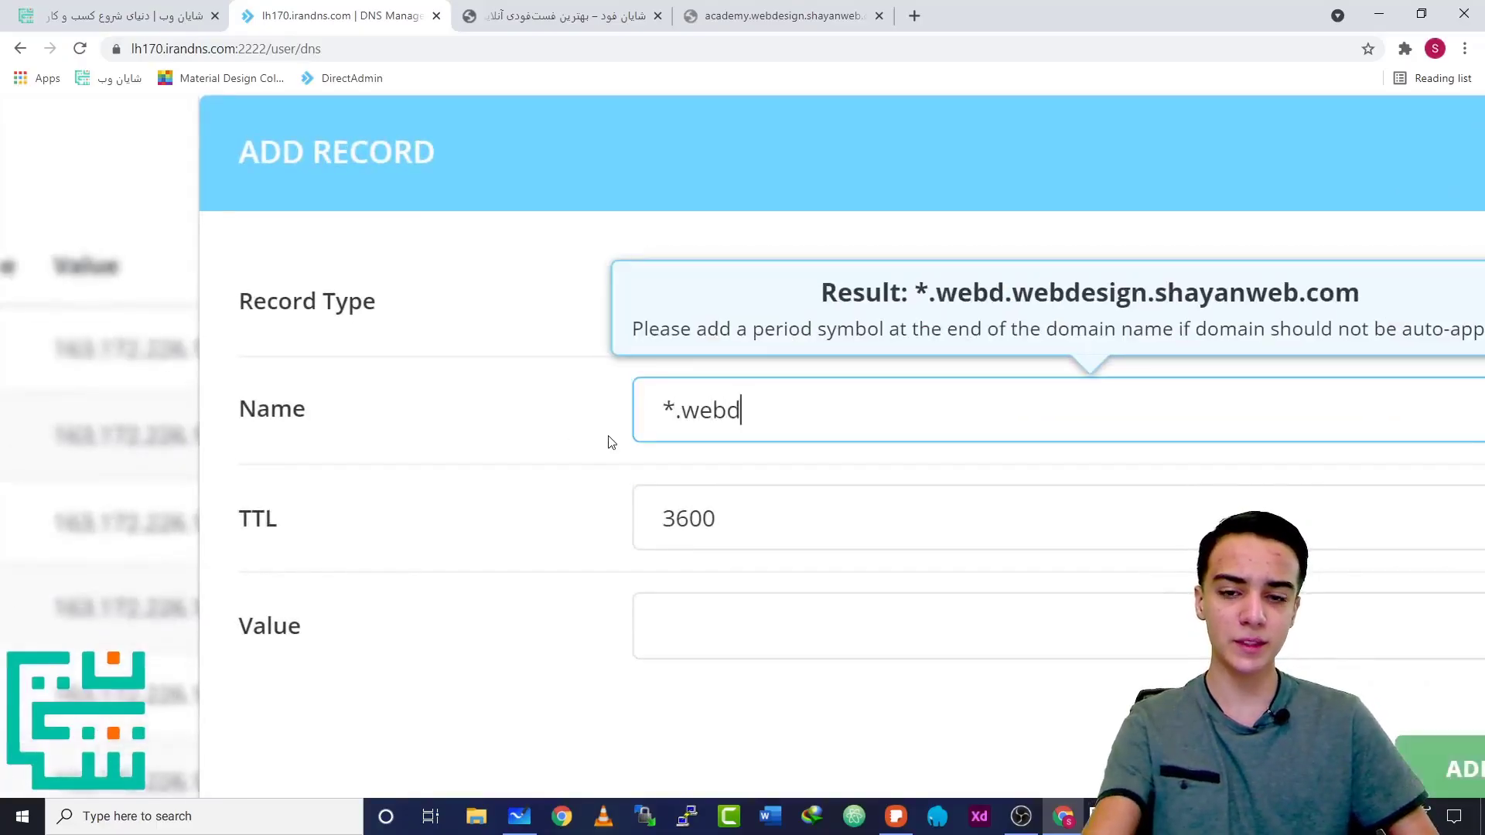
type("esign,s")
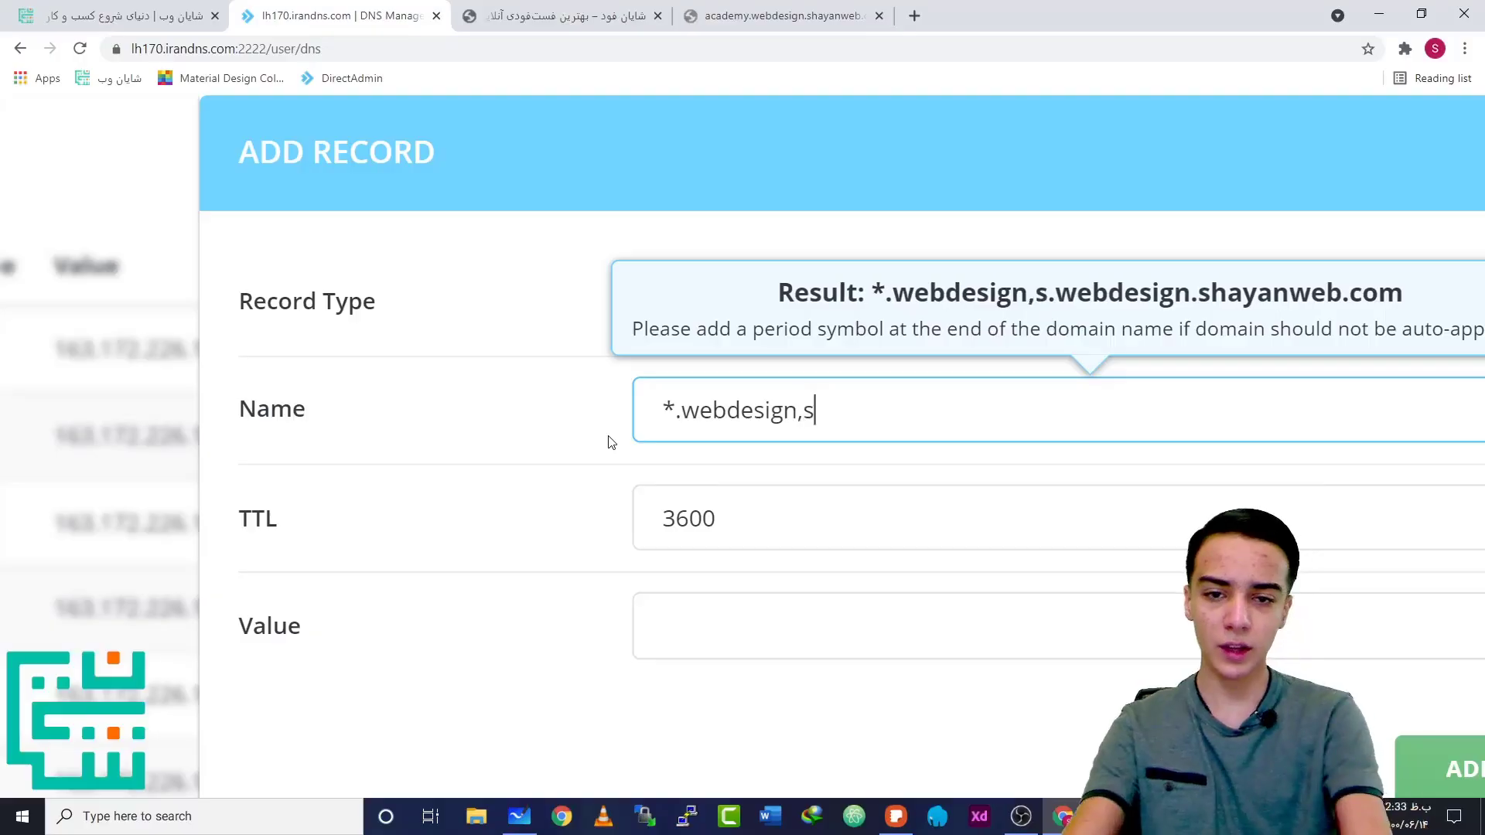
key("BackSpace")
key("BackSpace")
type(".sh")
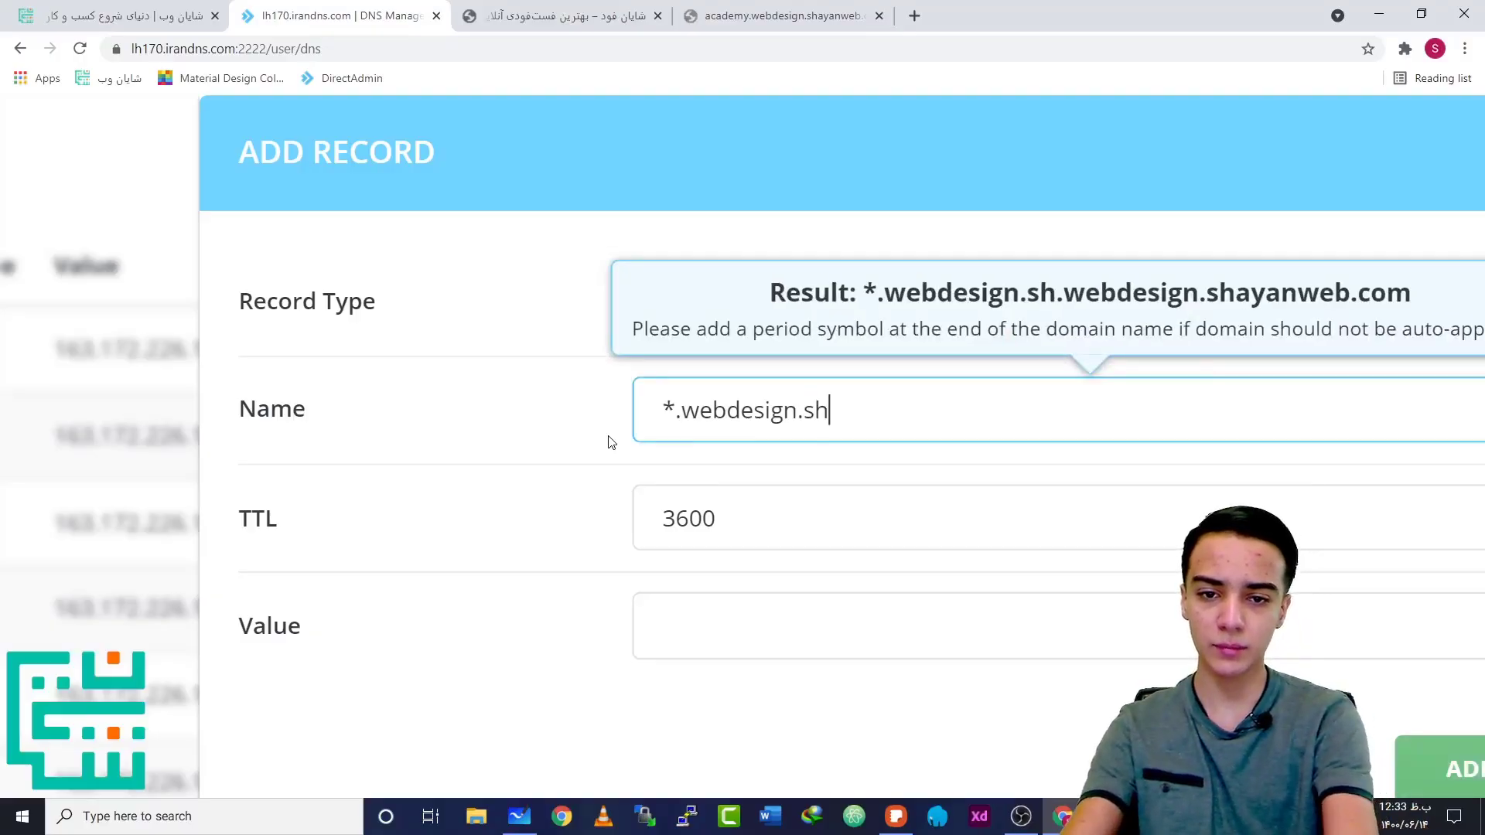
type("ayanweb.com/")
key("BackSpace")
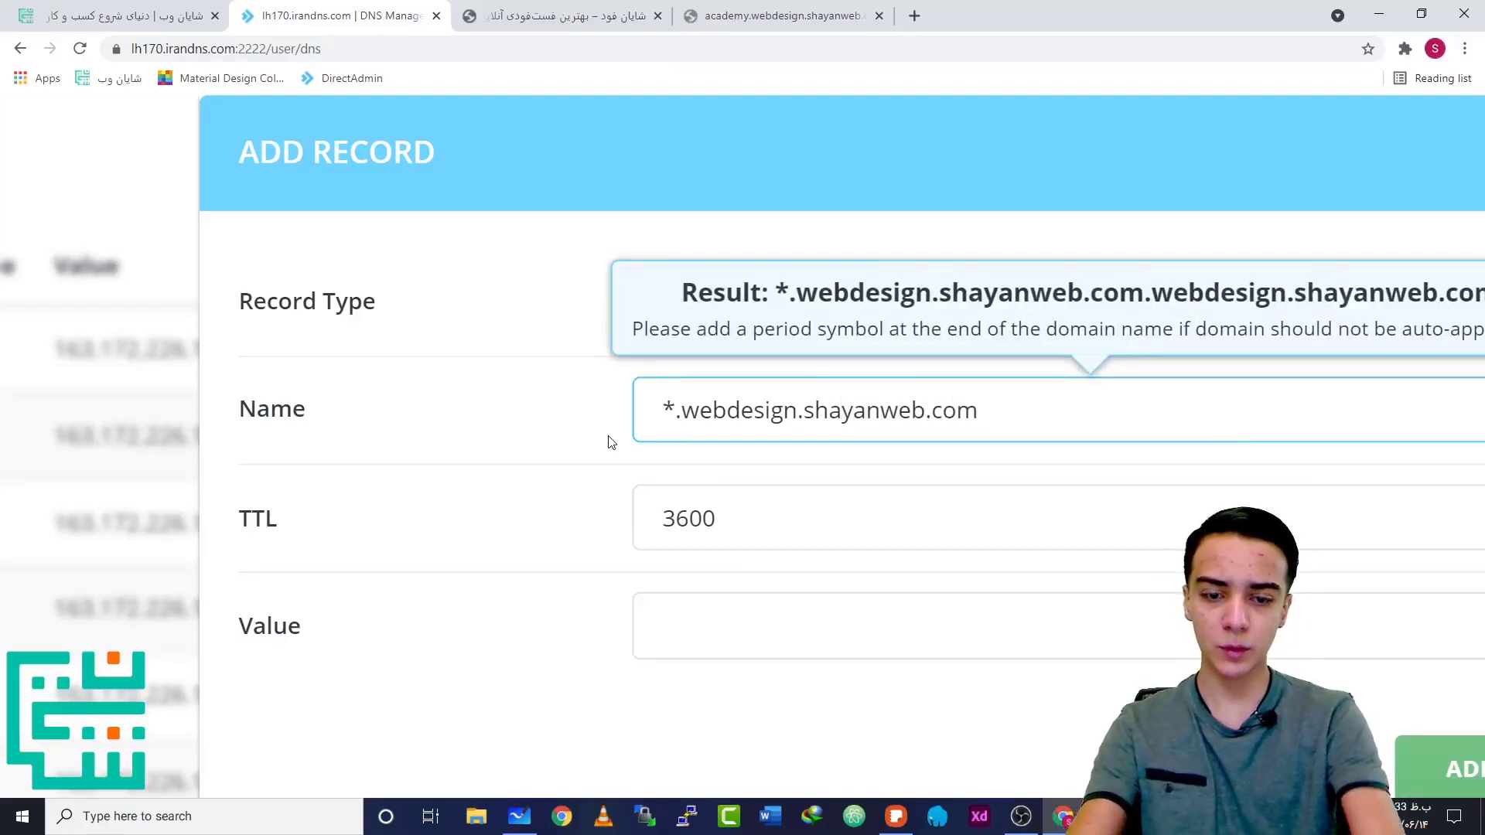
type(".")
scroll(611, 442, "down", 3)
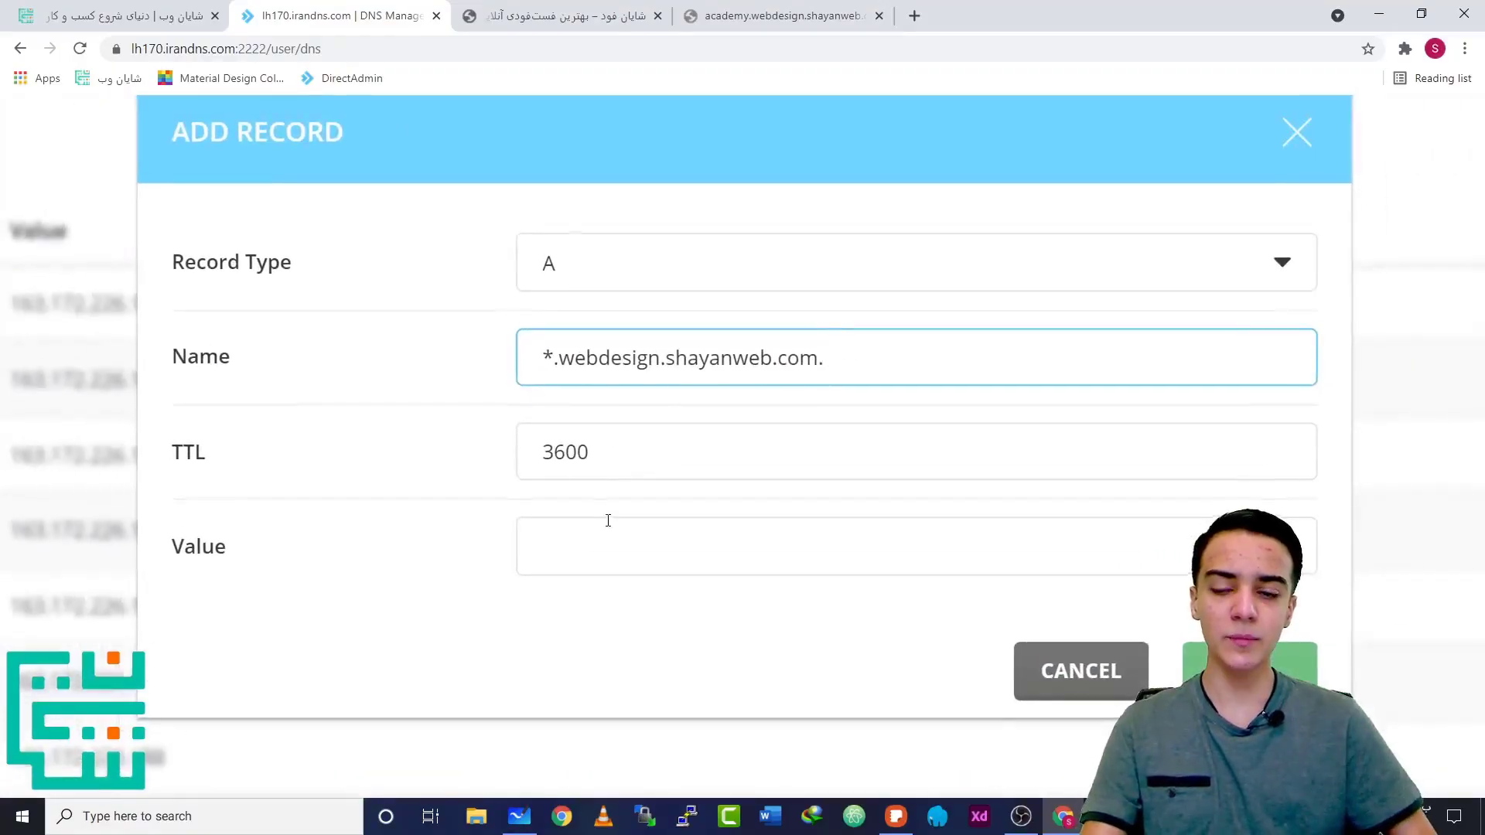
scroll(607, 520, "up", 1)
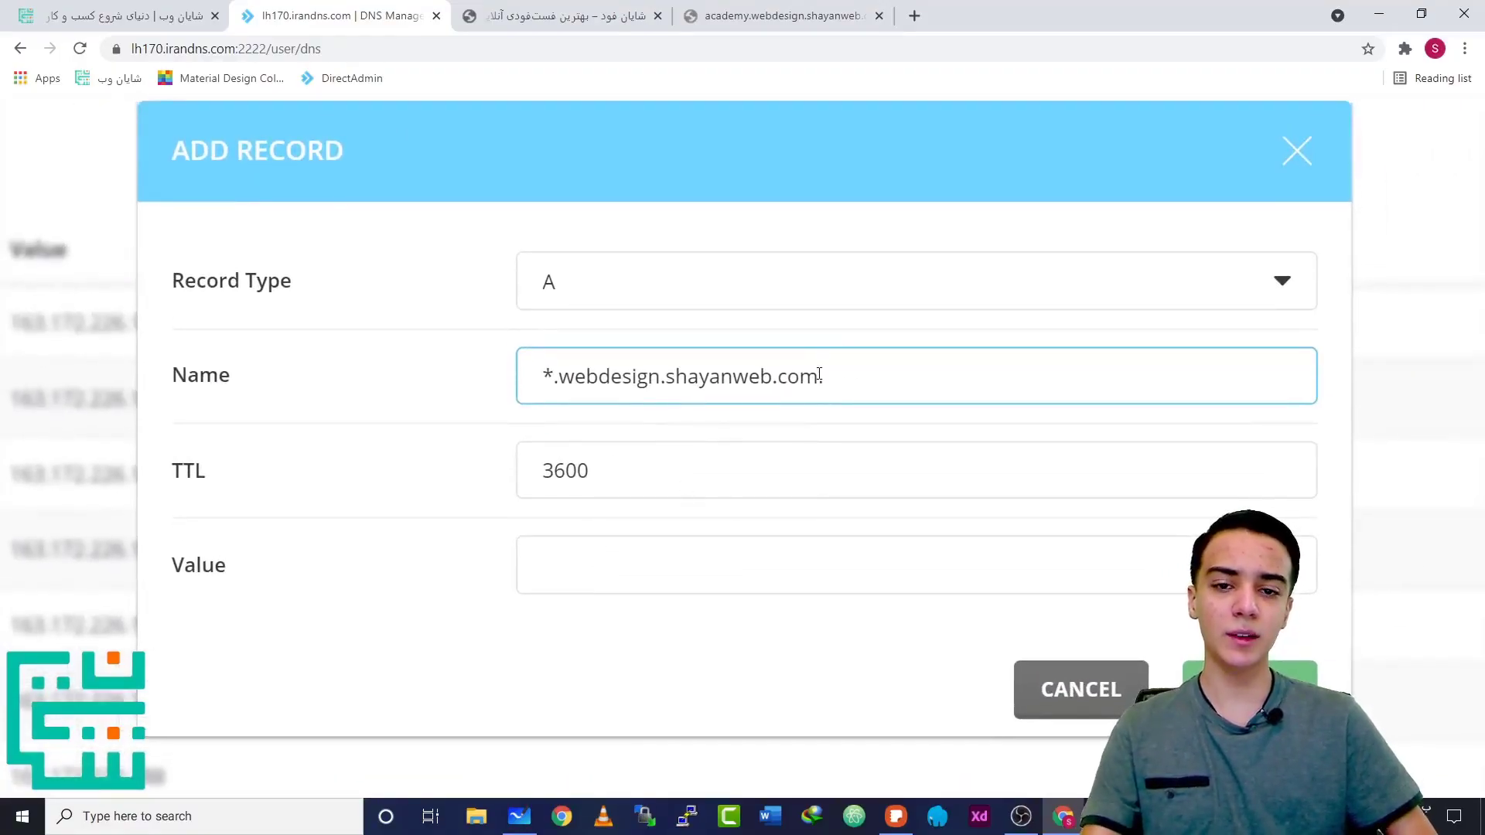
Highlight .shayanweb.com. in the record name and discard the new record without adding it
left_click(745, 379)
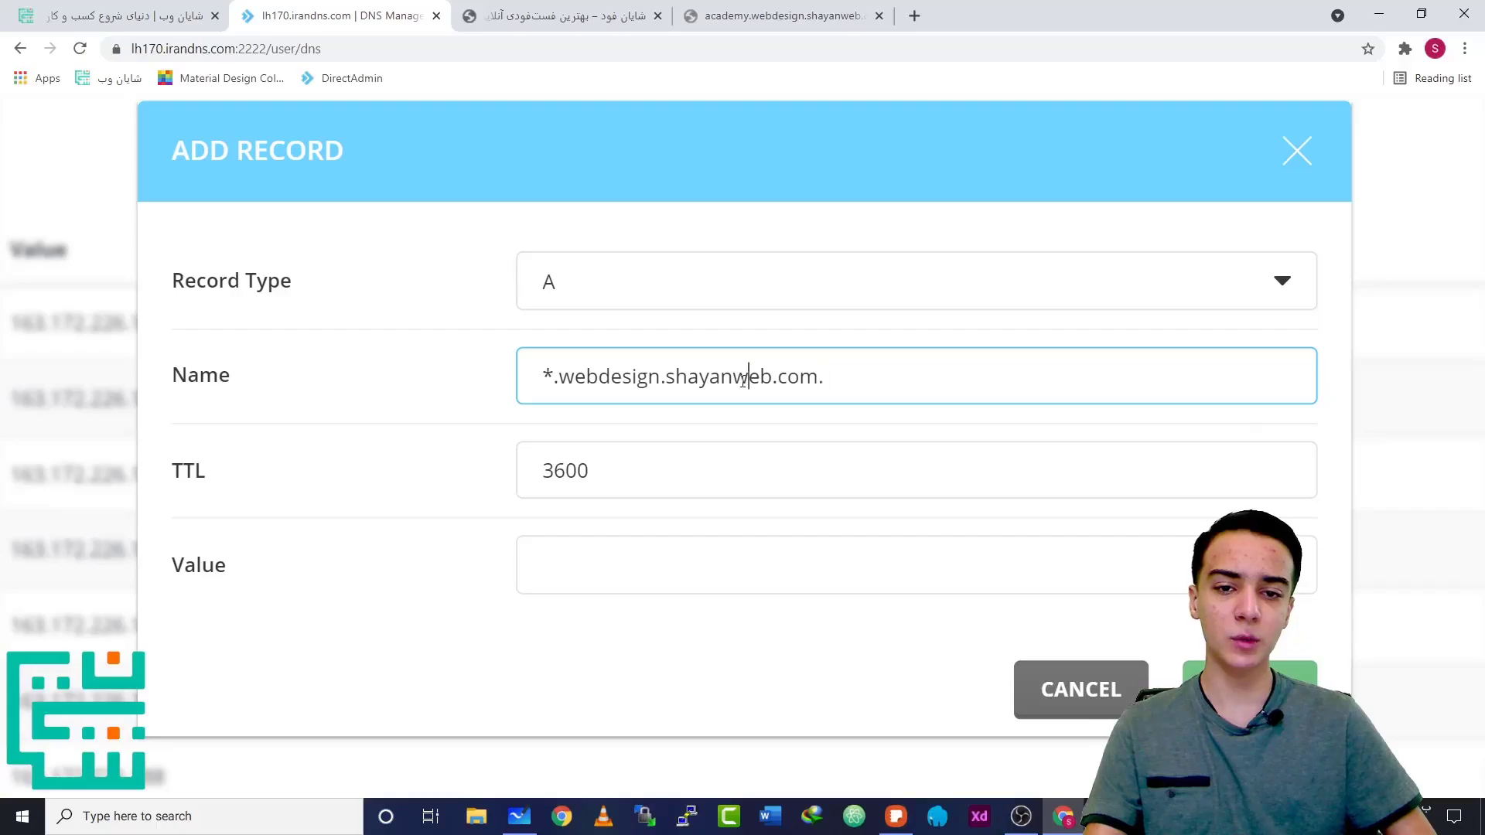
left_click_drag(662, 377, 933, 382)
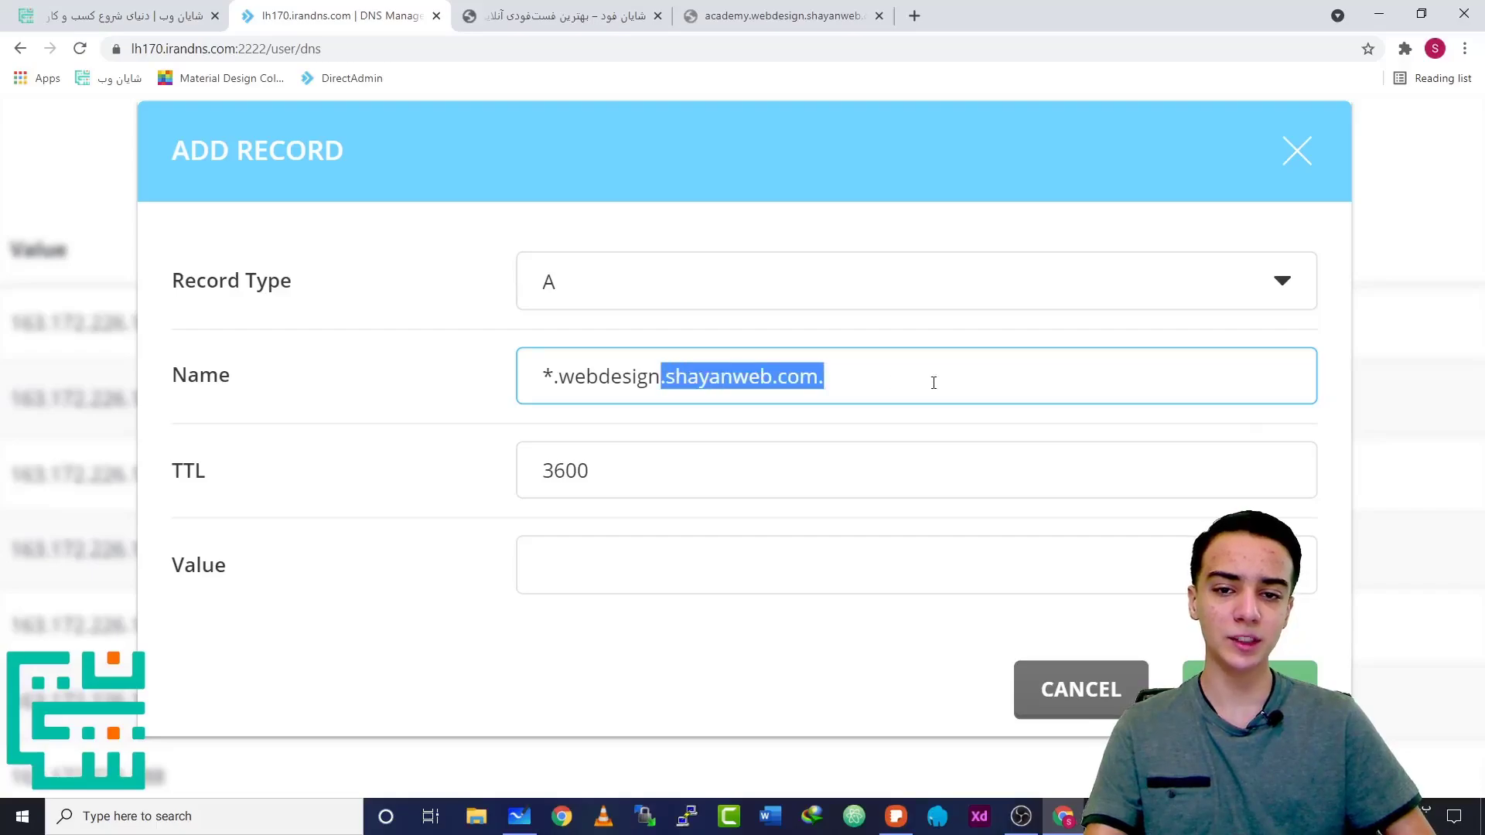
left_click(841, 388)
left_click(738, 569)
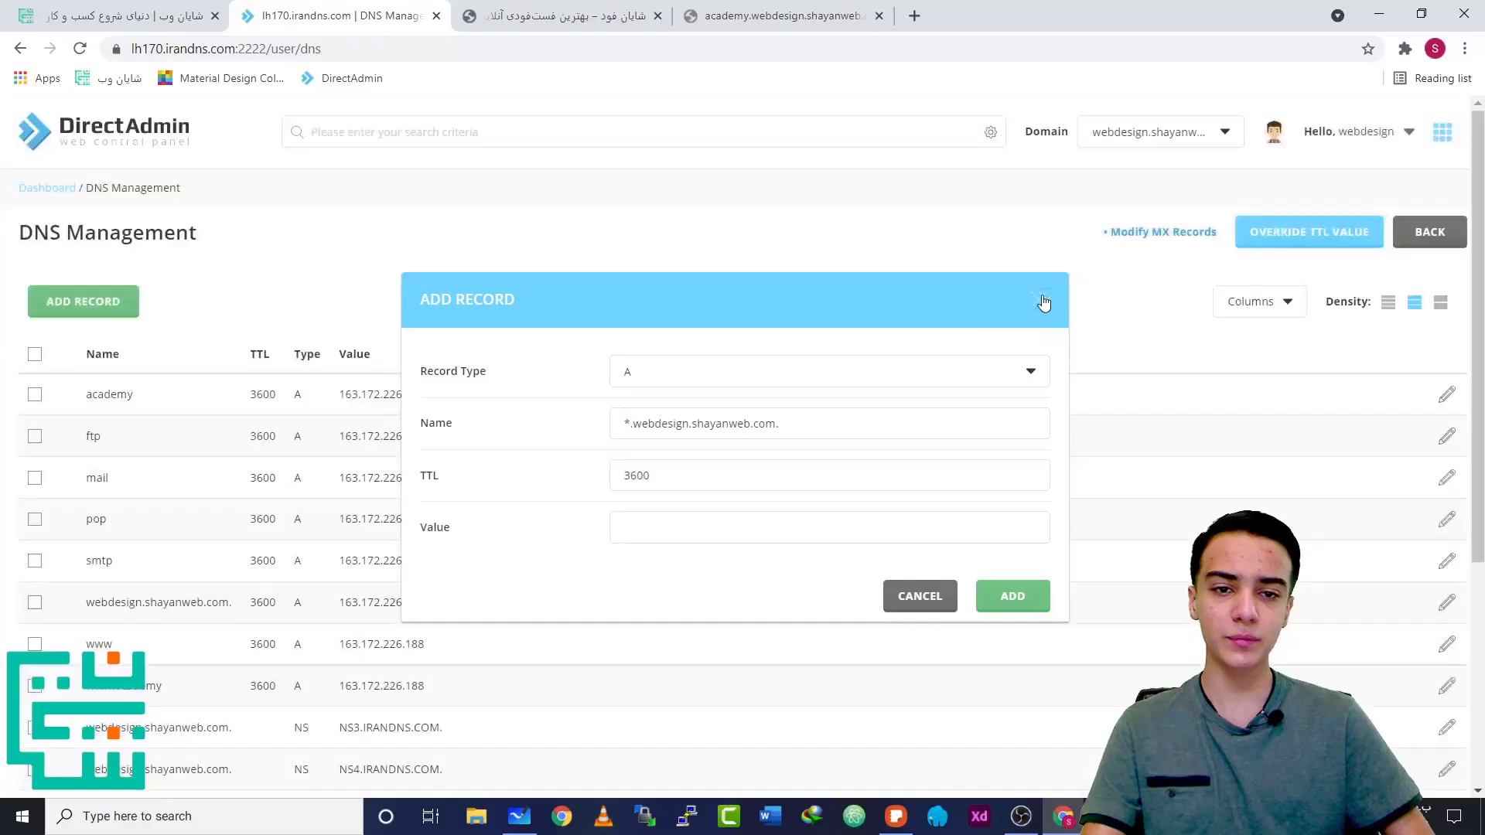
left_click(1046, 300)
Open and save the academy A record's value without editing it, and view the academy.webdesign.shayanweb.com page
double_click(433, 396)
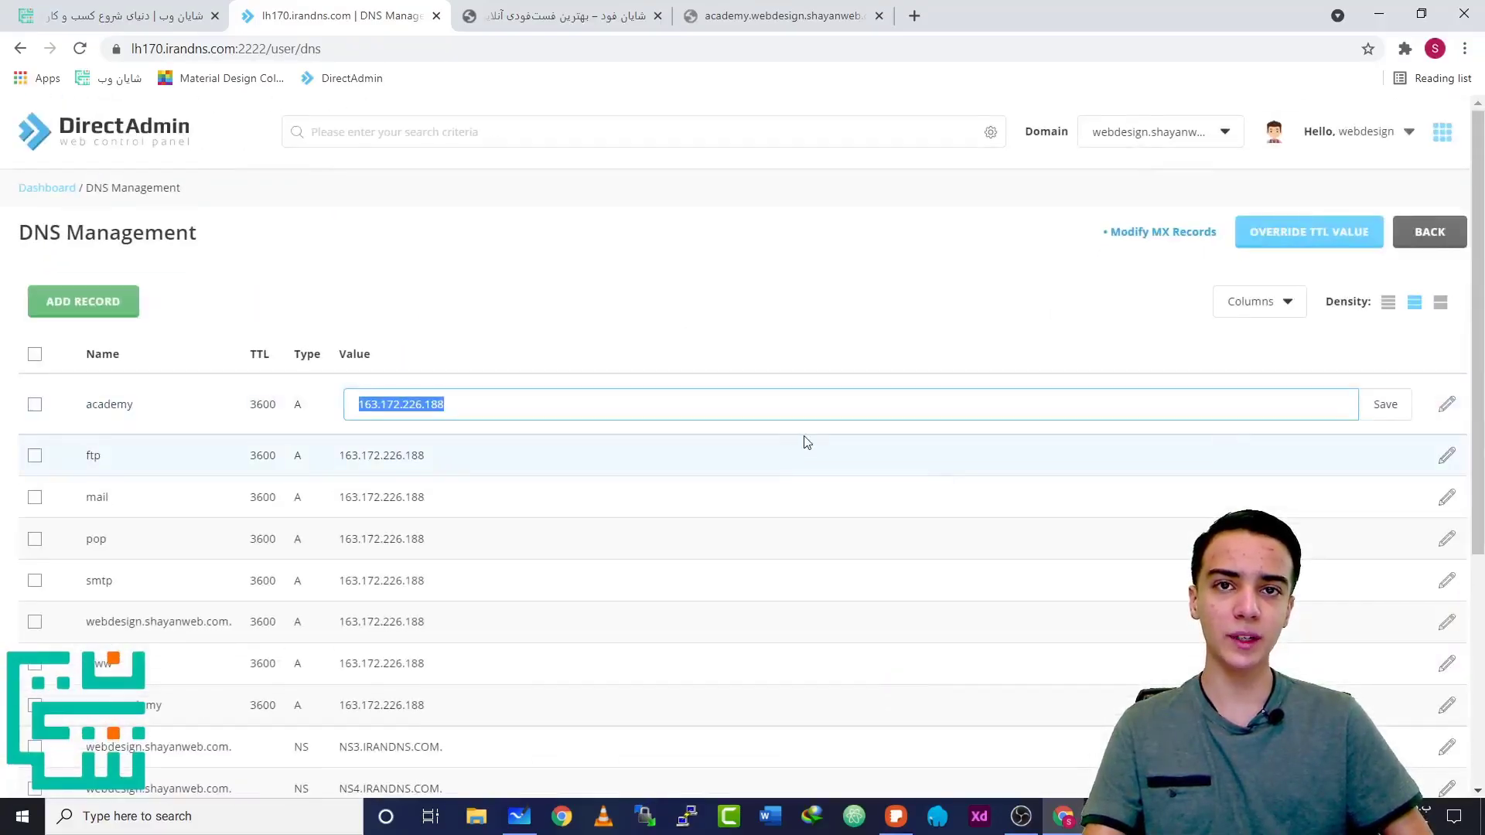
left_click(1381, 404)
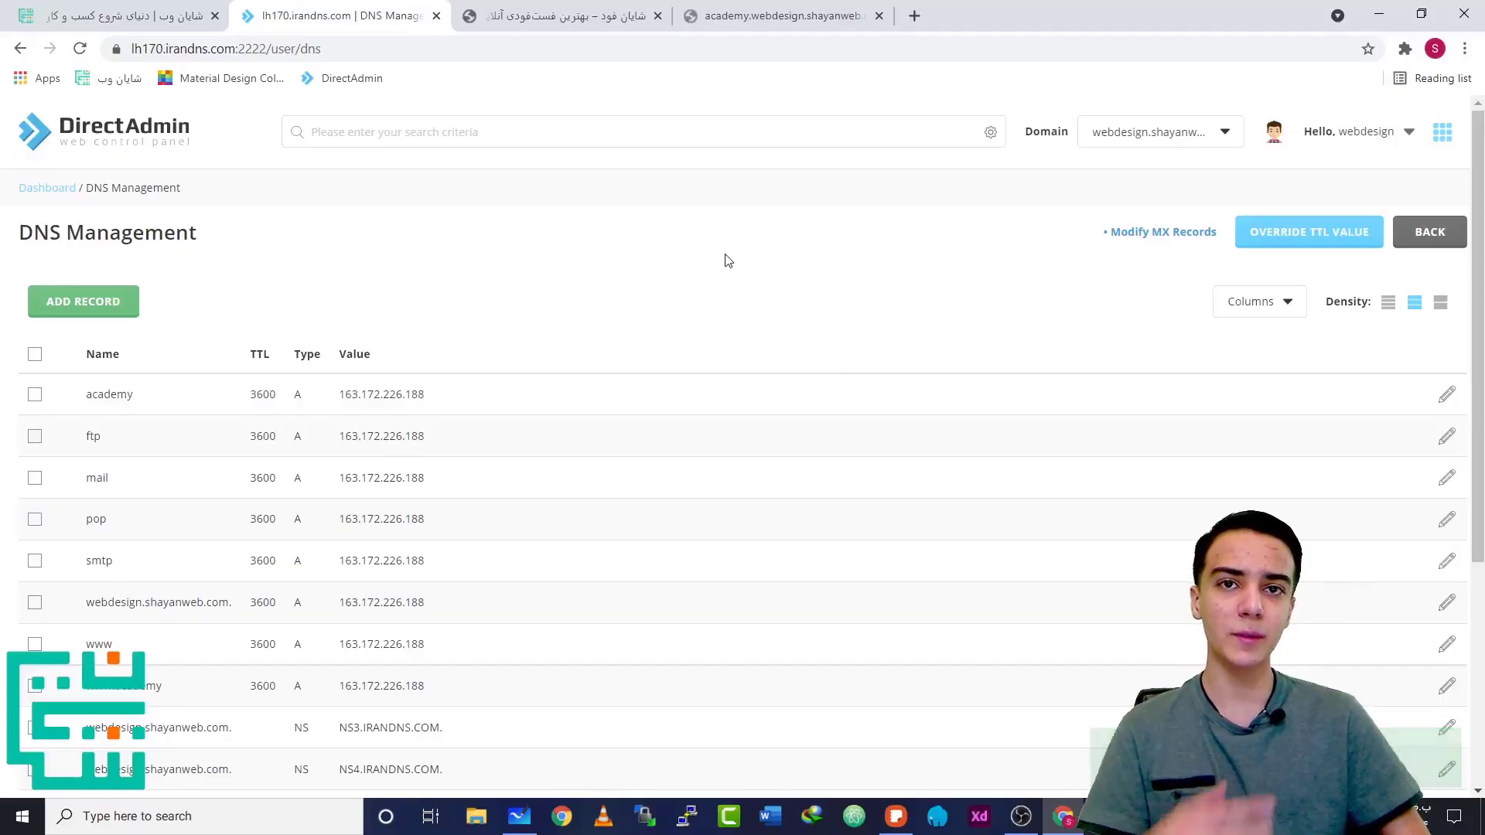
left_click(771, 27)
left_click(673, 359)
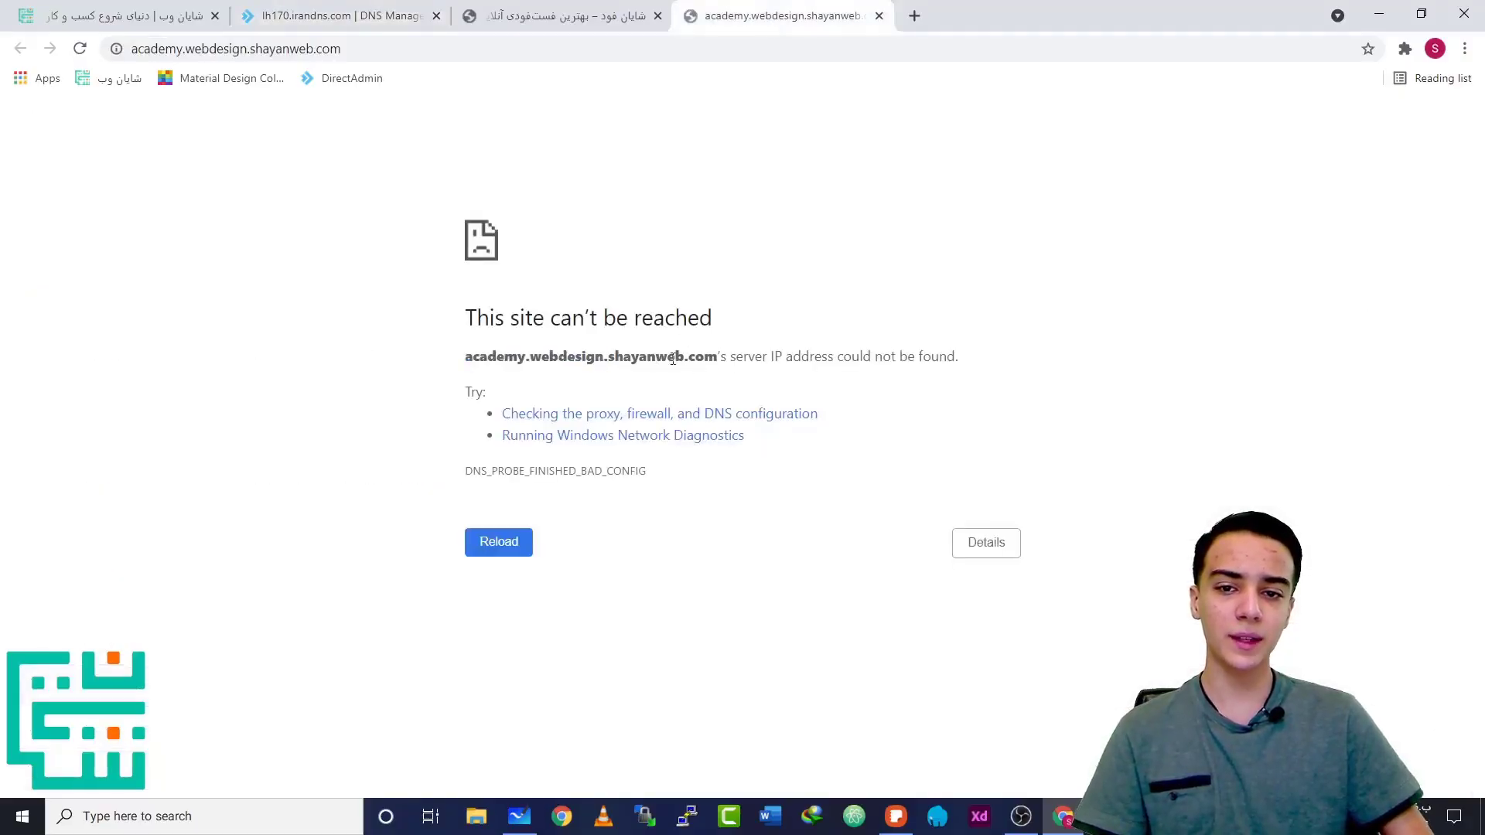
Return to DNS Management, highlight the page heading and open the academy A record's value for editing
left_click(394, 16)
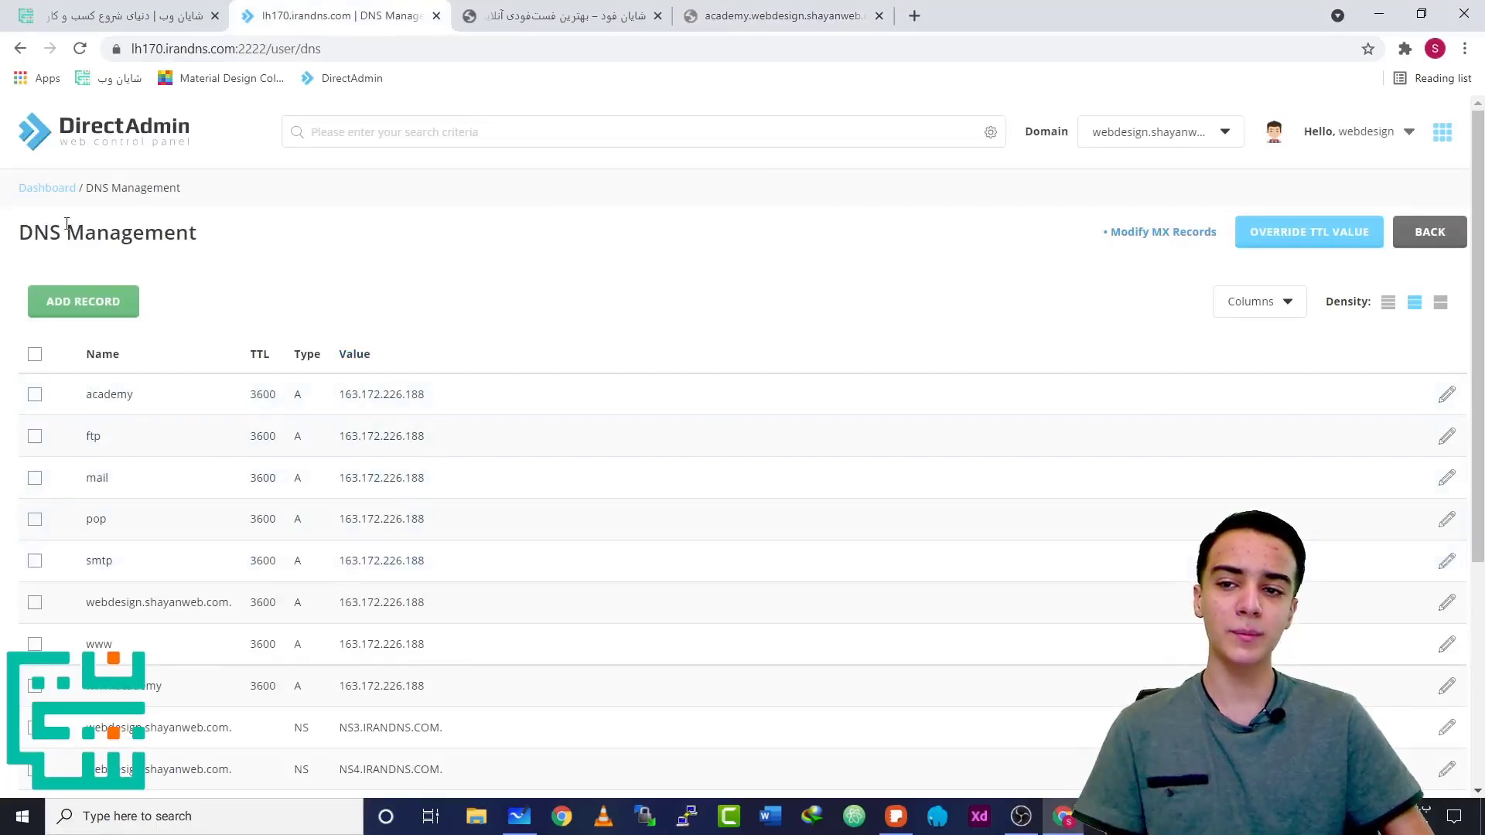
left_click_drag(19, 232, 196, 234)
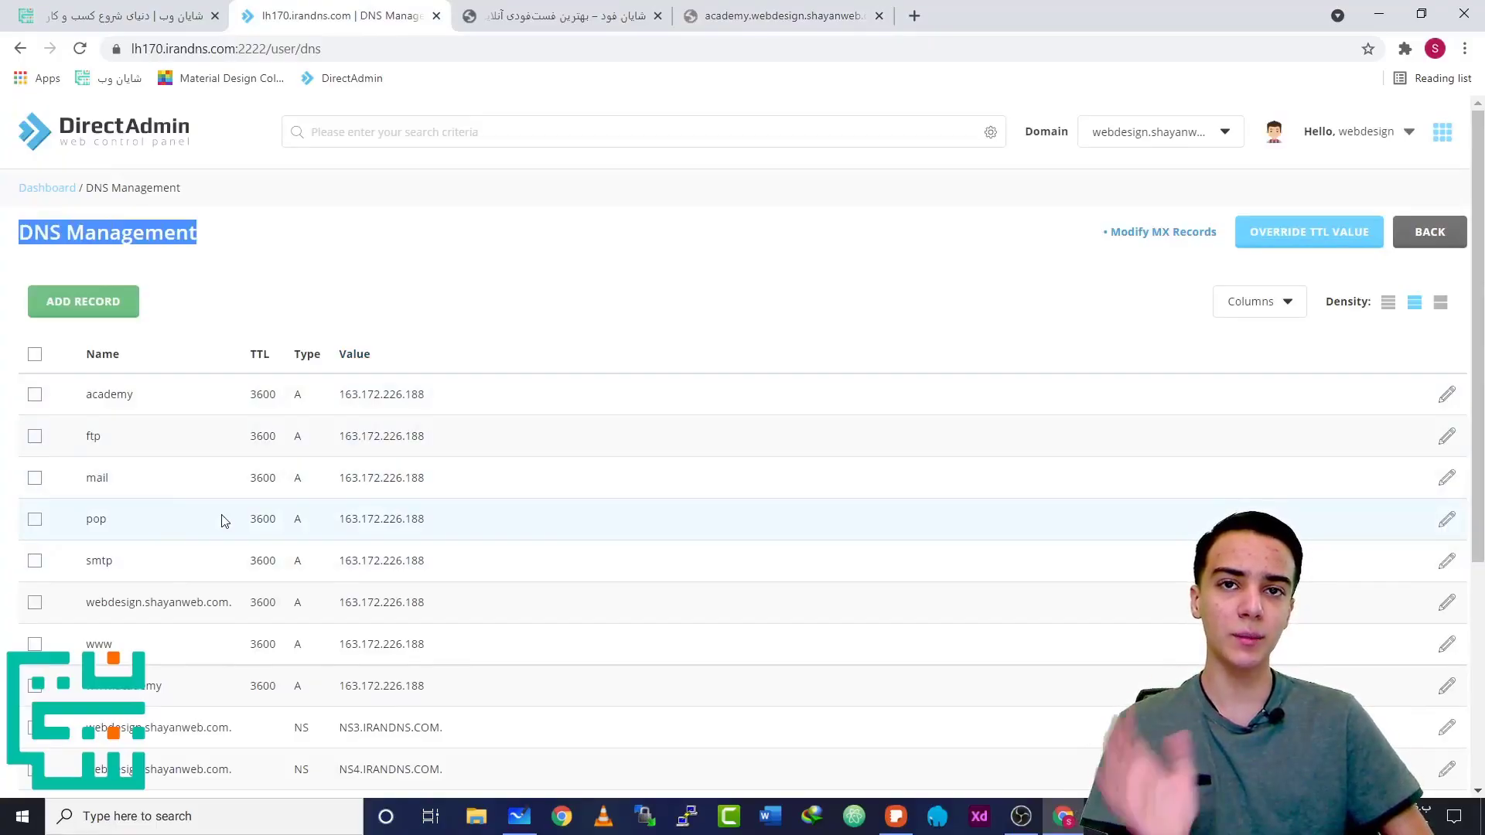
left_click(360, 410)
double_click(384, 391)
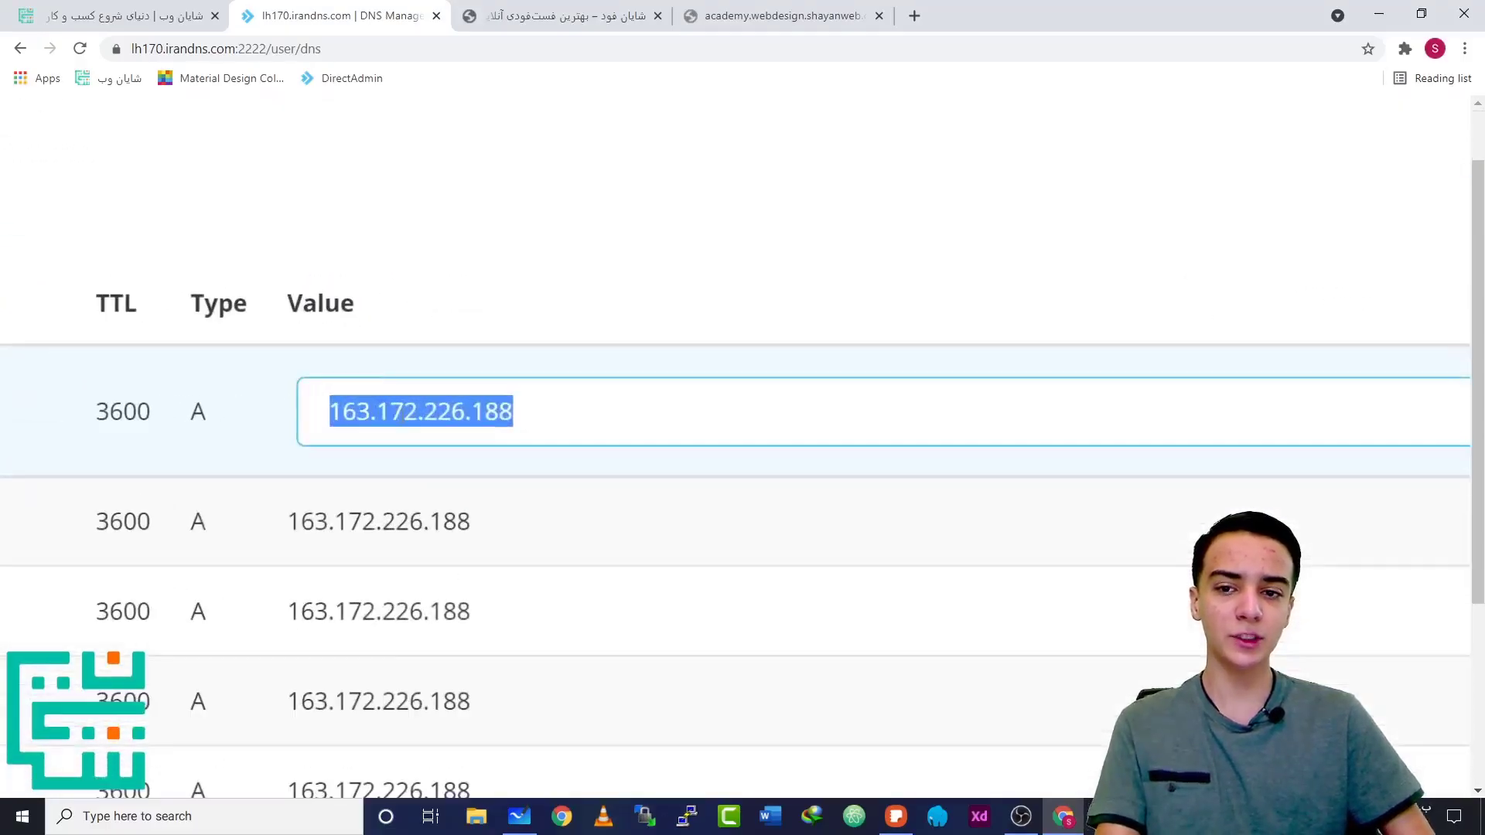
Go to the enlarged academy.webdesign.shayanweb.com page and highlight webdesign.shayanweb.com and academy.webdesign in turn in the bold address
left_click(702, 7)
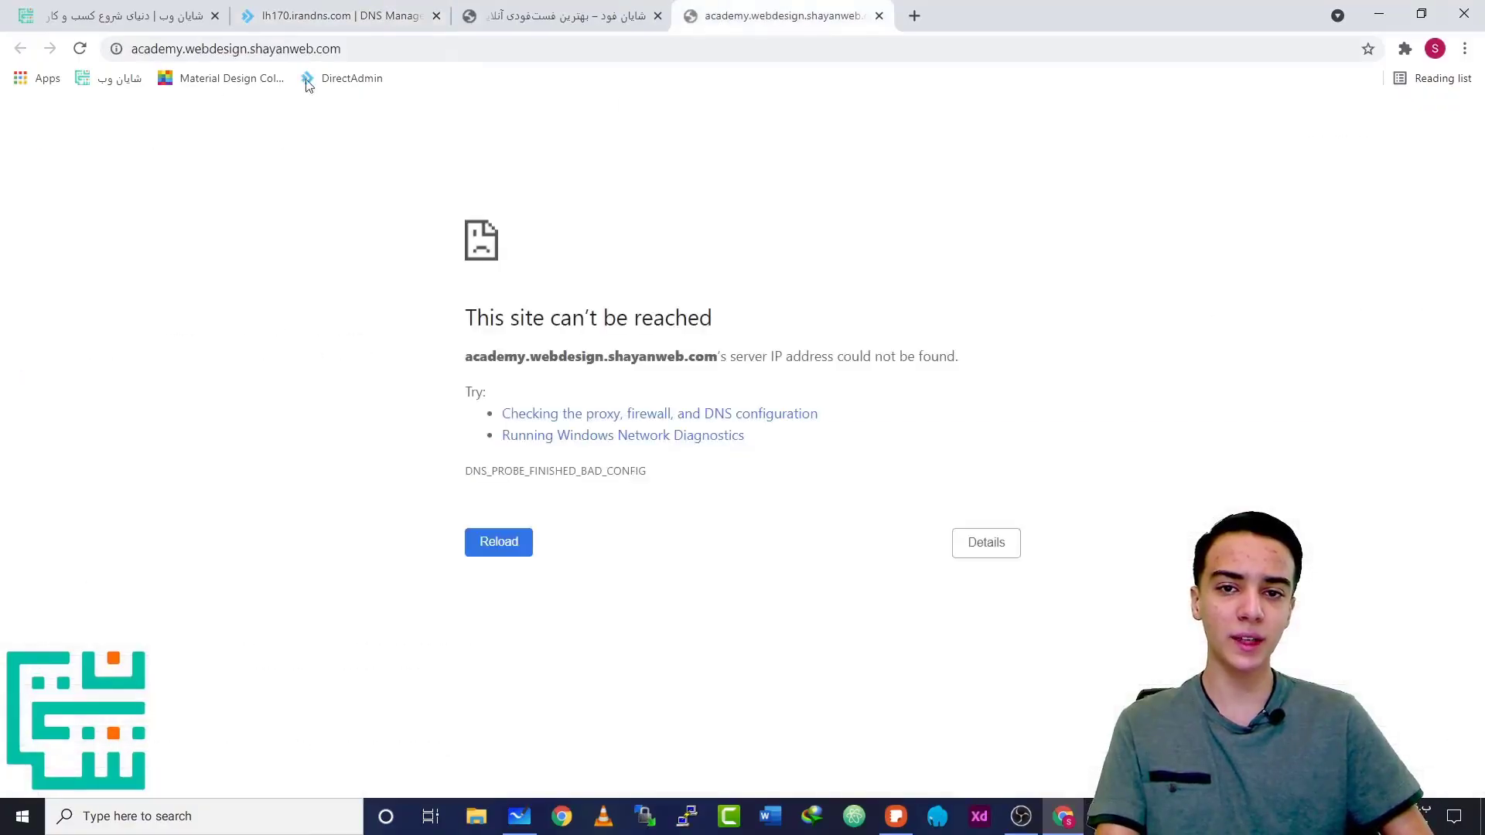
left_click_drag(467, 352, 799, 362)
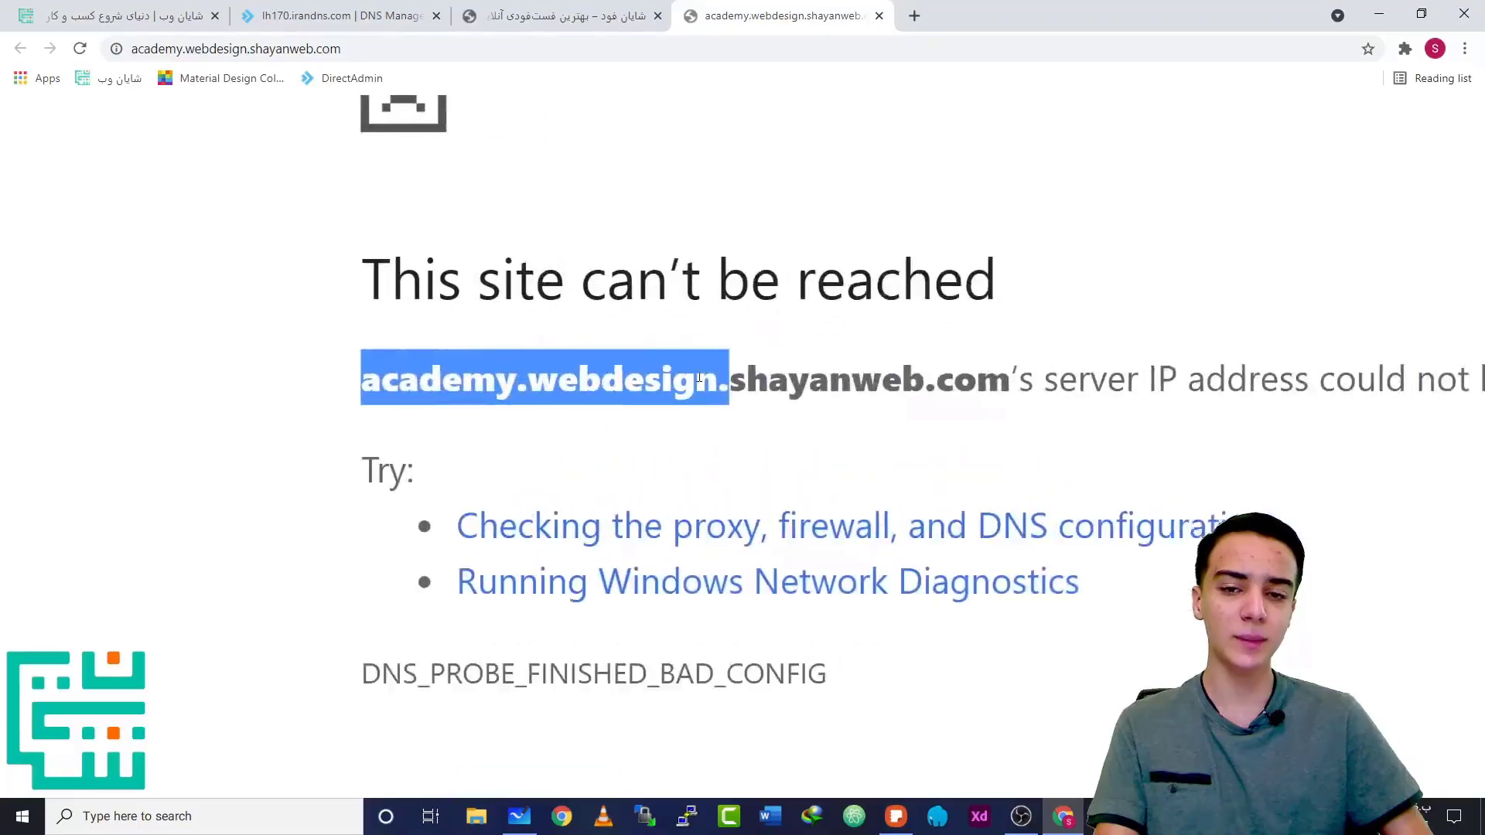
left_click_drag(644, 366, 969, 391)
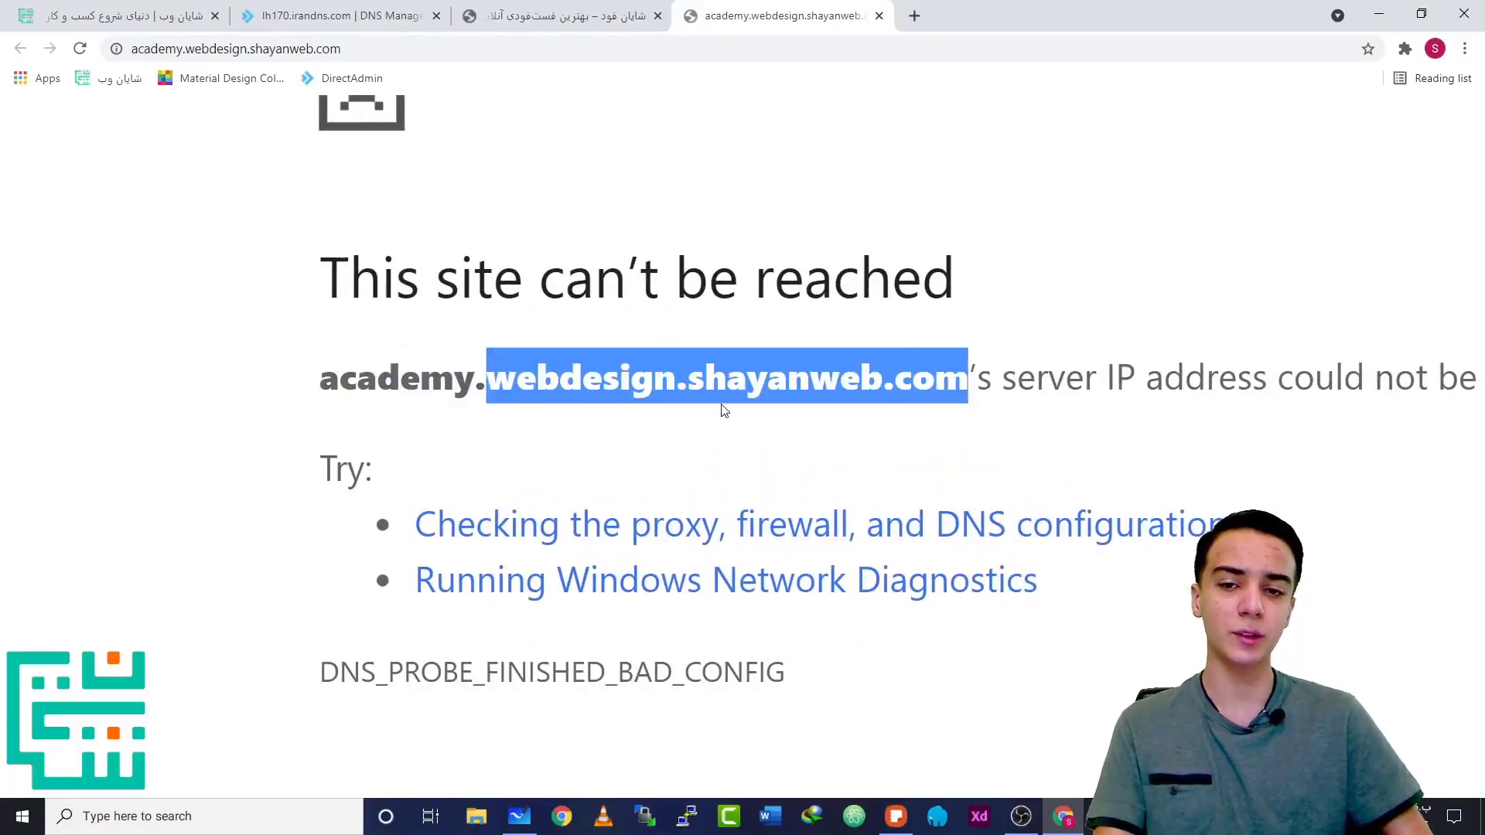
left_click(620, 378)
left_click_drag(620, 378, 792, 374)
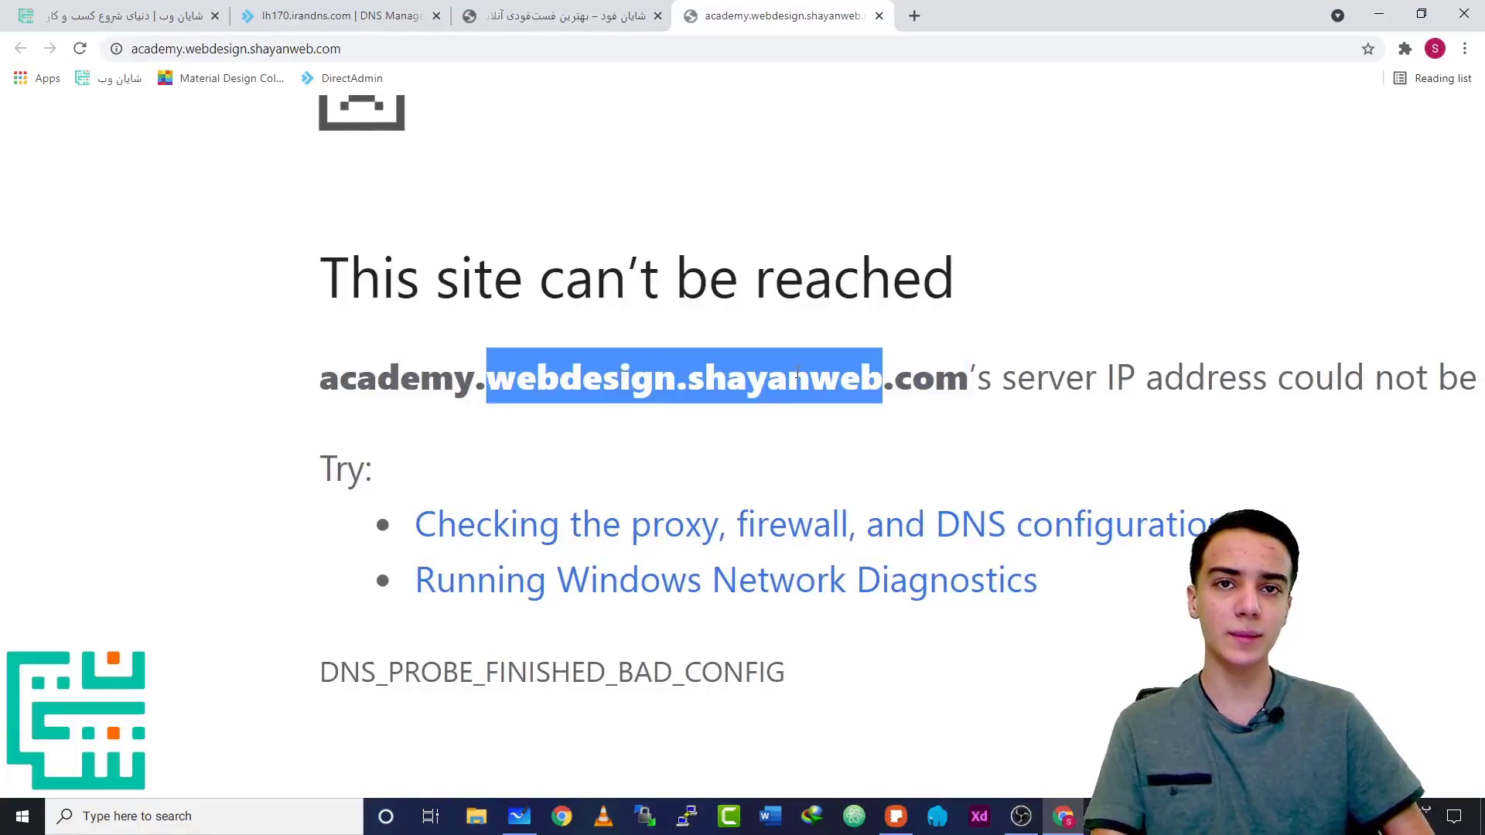
left_click_drag(969, 378, 502, 378)
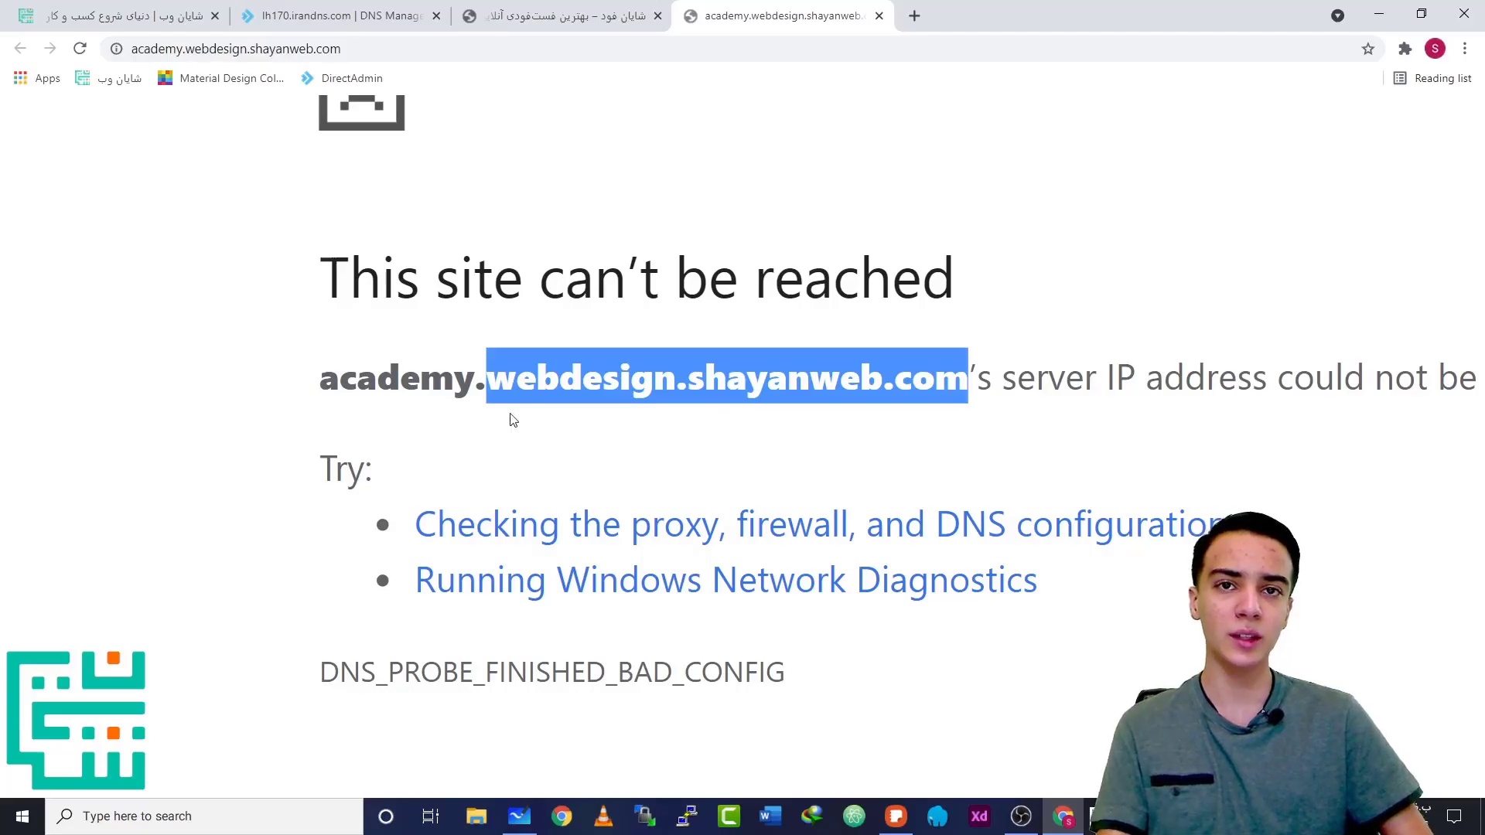
left_click_drag(319, 378, 675, 378)
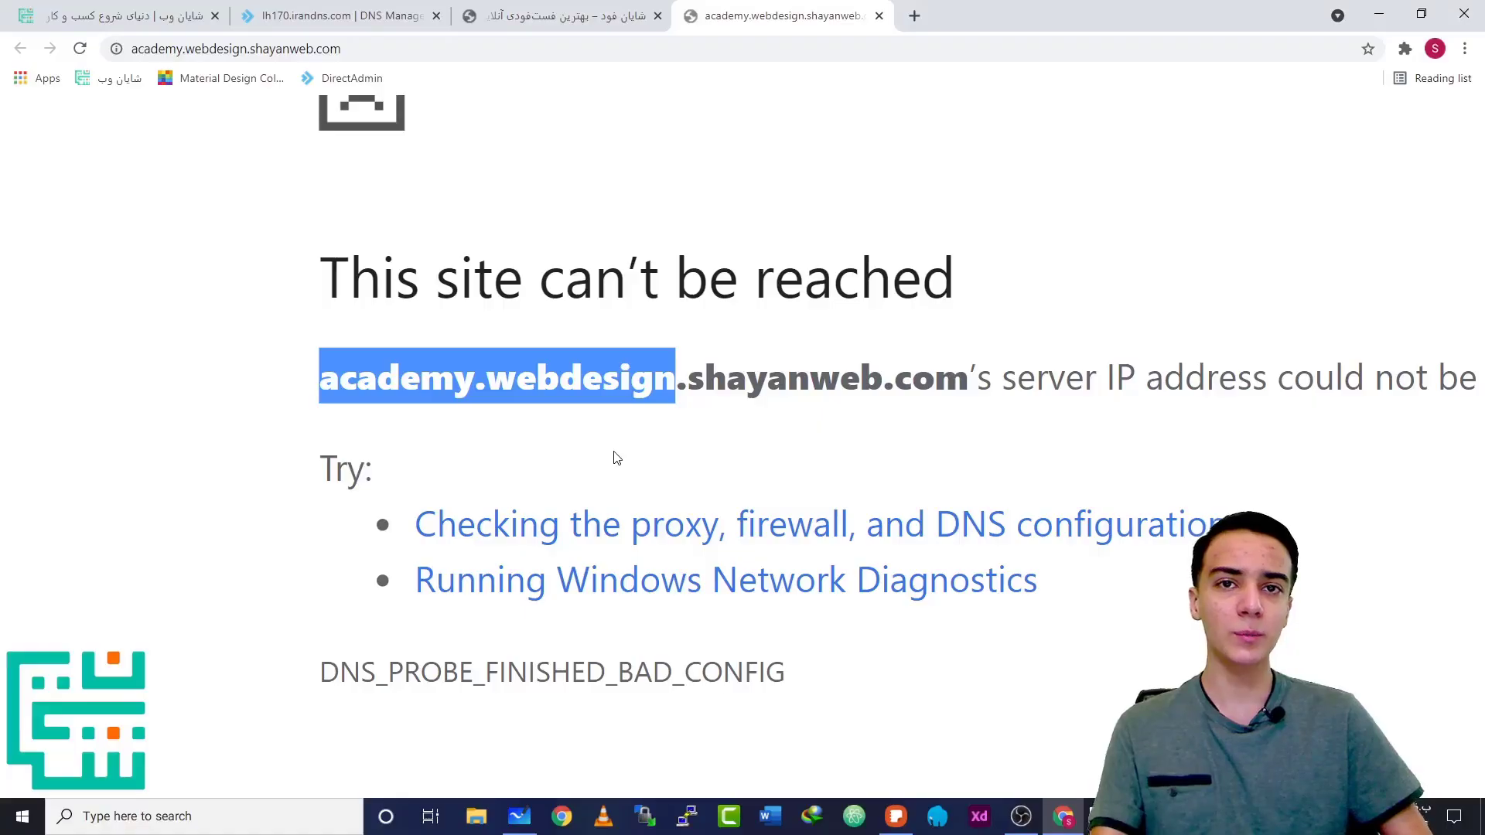
scroll(616, 450, "down", 5)
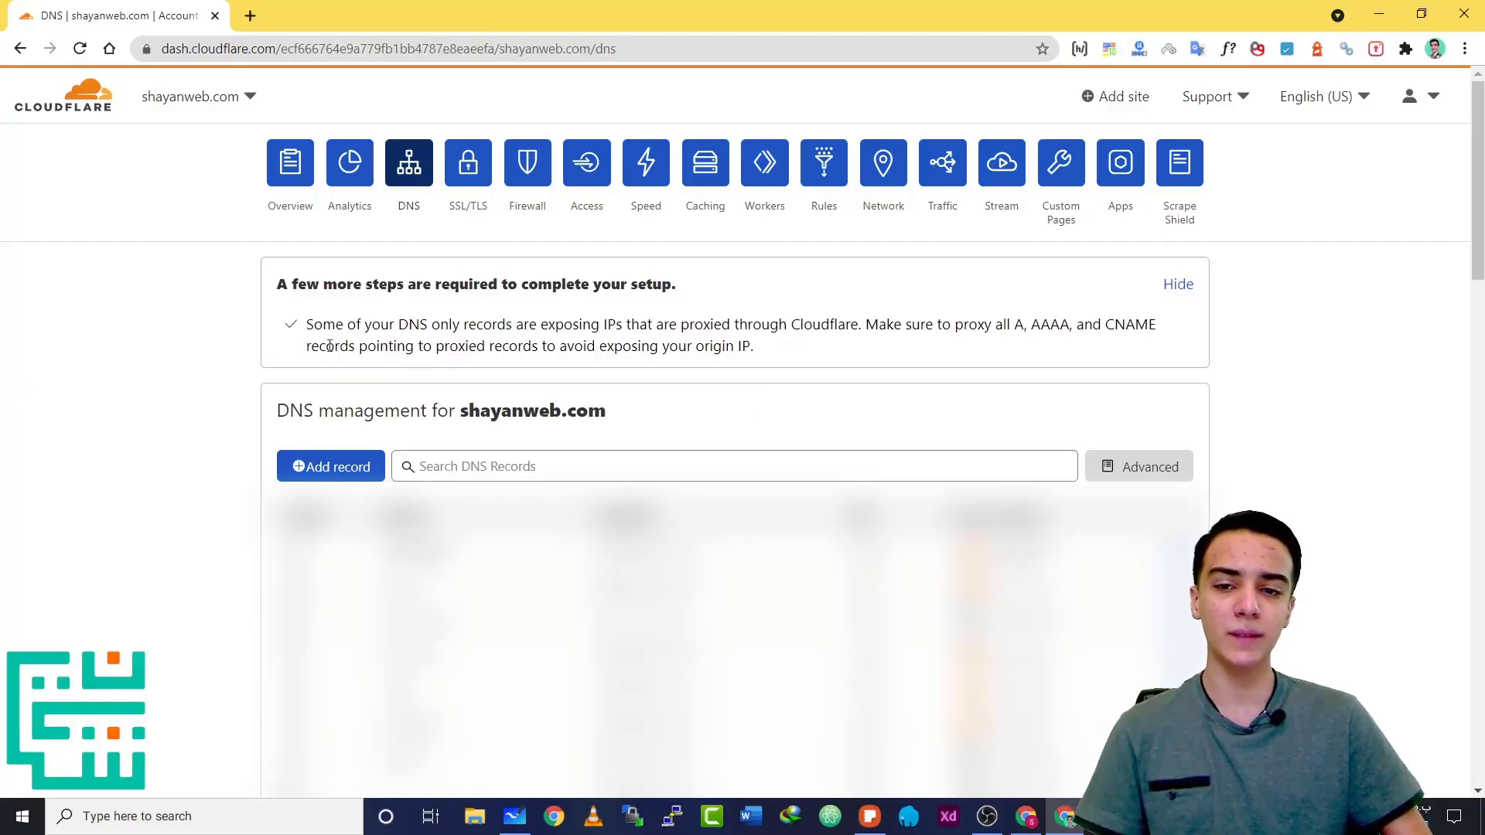
Open a new record form in Cloudflare's DNS management for shayanweb.com and compare it with DirectAdmin's DNS Management page
scroll(330, 309, "down", 2)
left_click(330, 307)
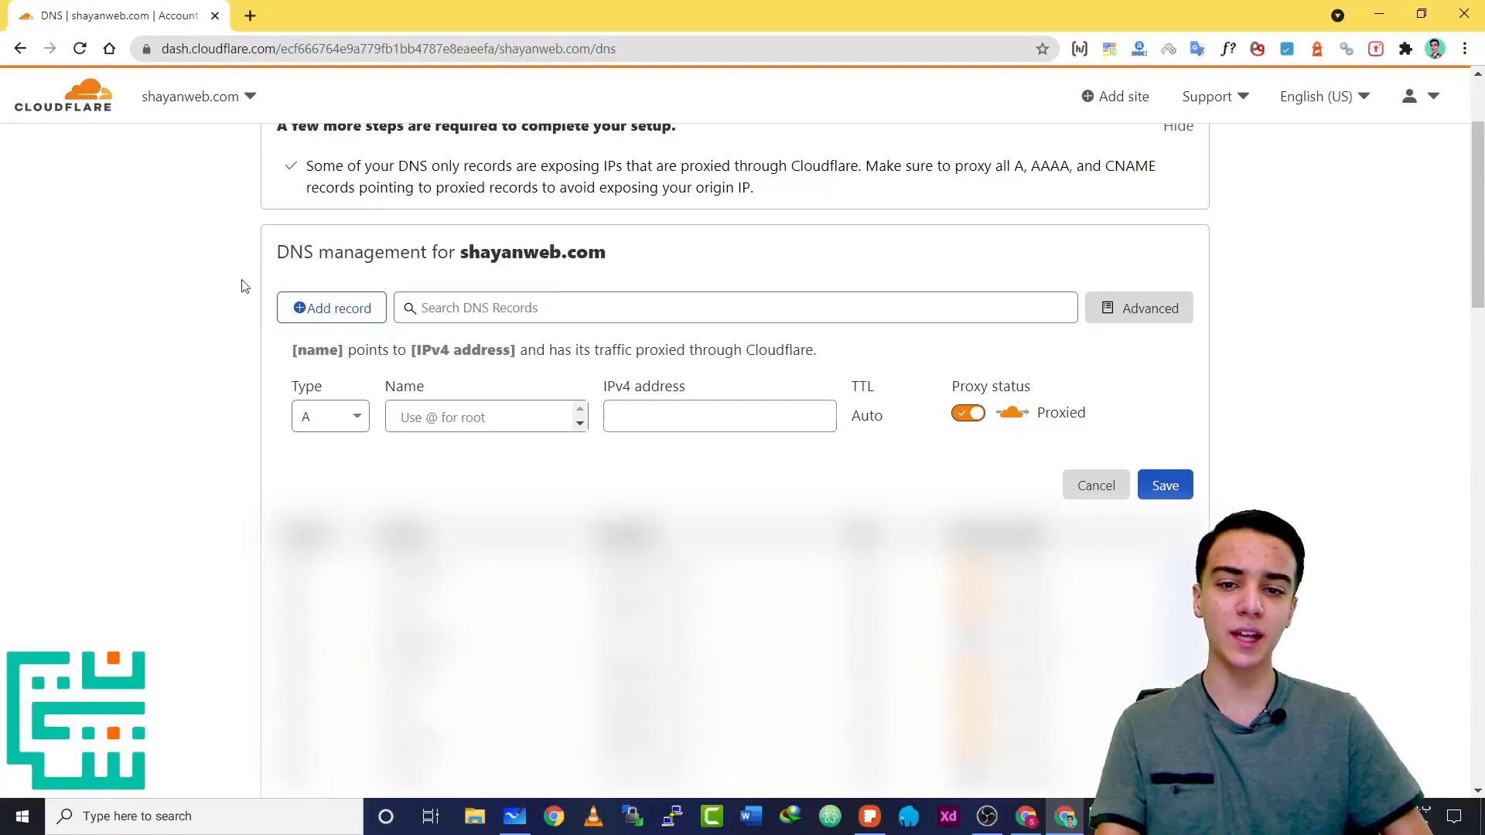
left_click(1036, 817)
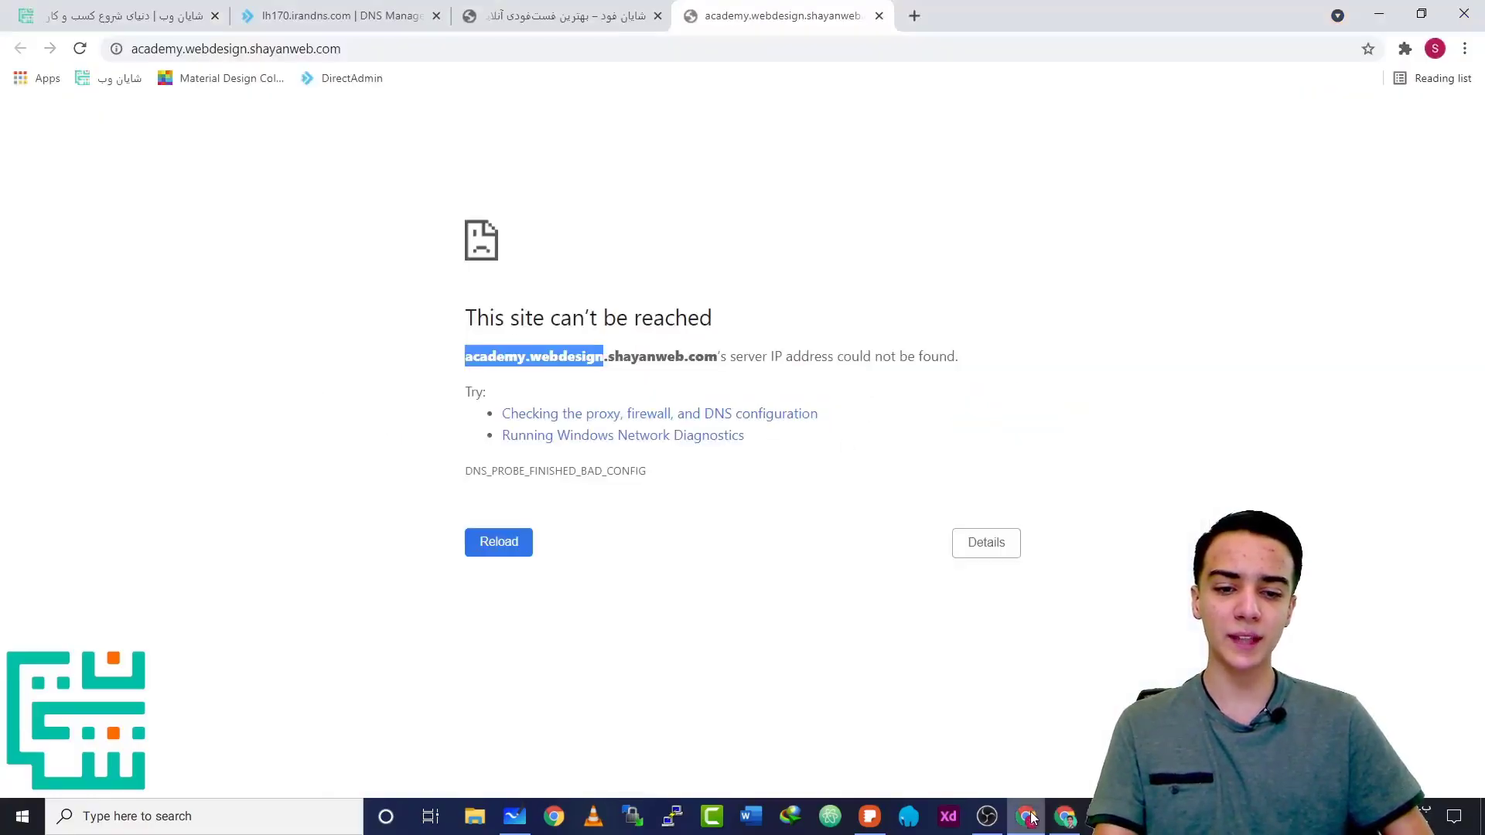
left_click(340, 16)
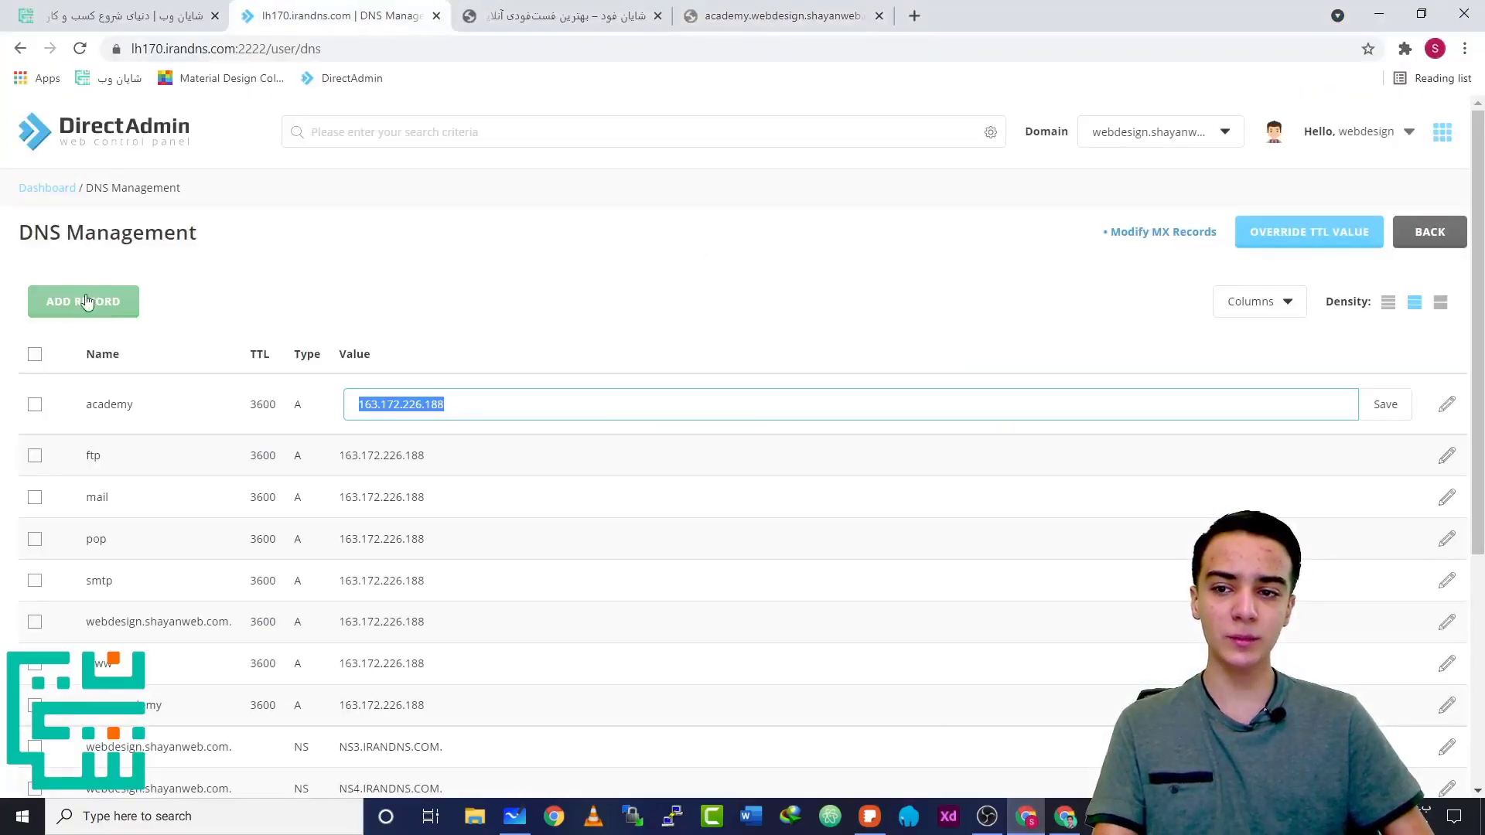
left_click(1067, 816)
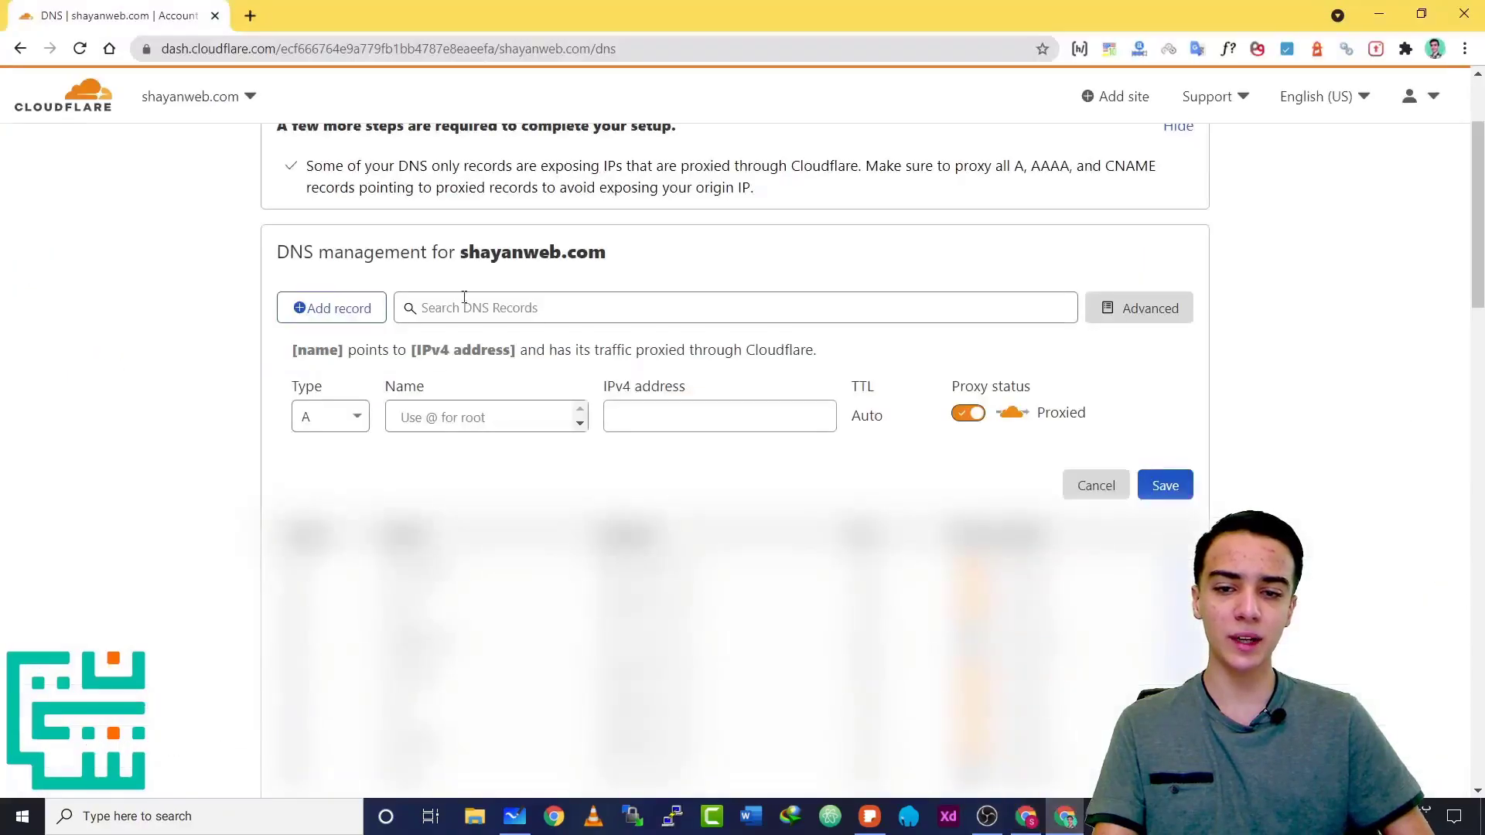
Enter *.webdesign as the new A record's name and highlight that part of the address in the record summary
scroll(340, 332, "down", 1)
left_click(331, 373)
left_click(333, 373)
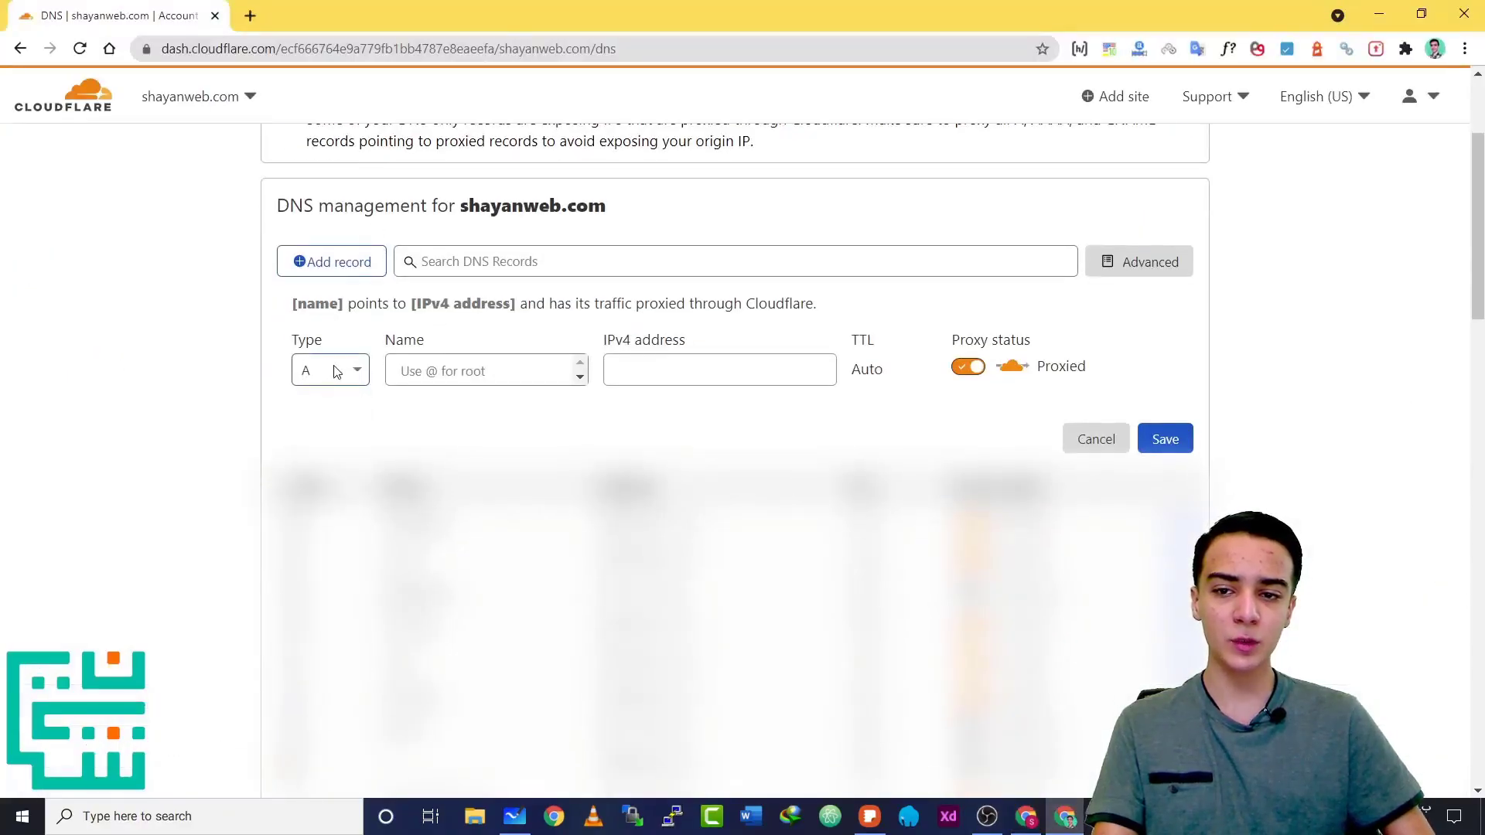
left_click(456, 368)
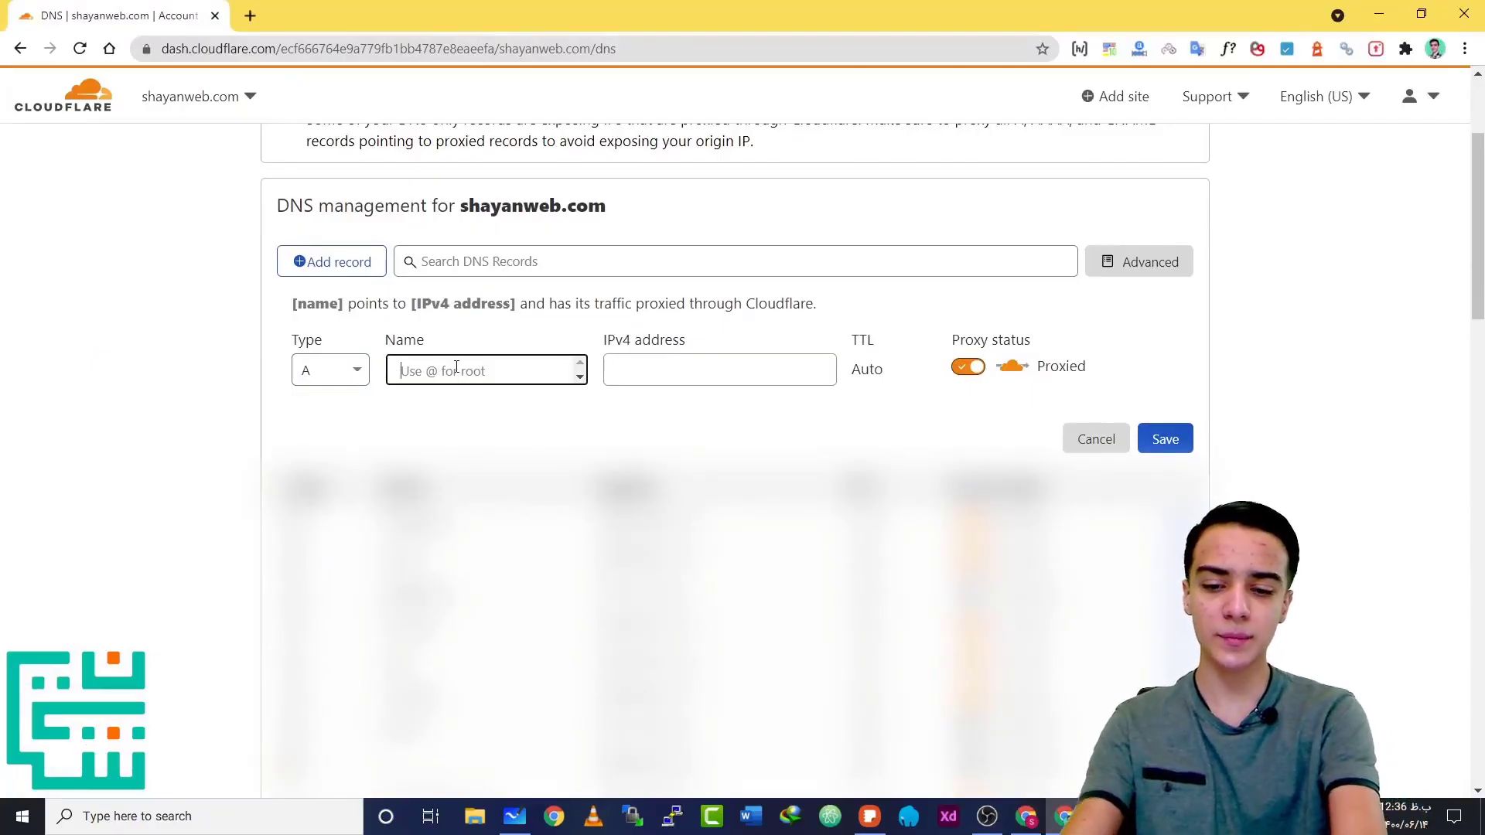
type("*.webs")
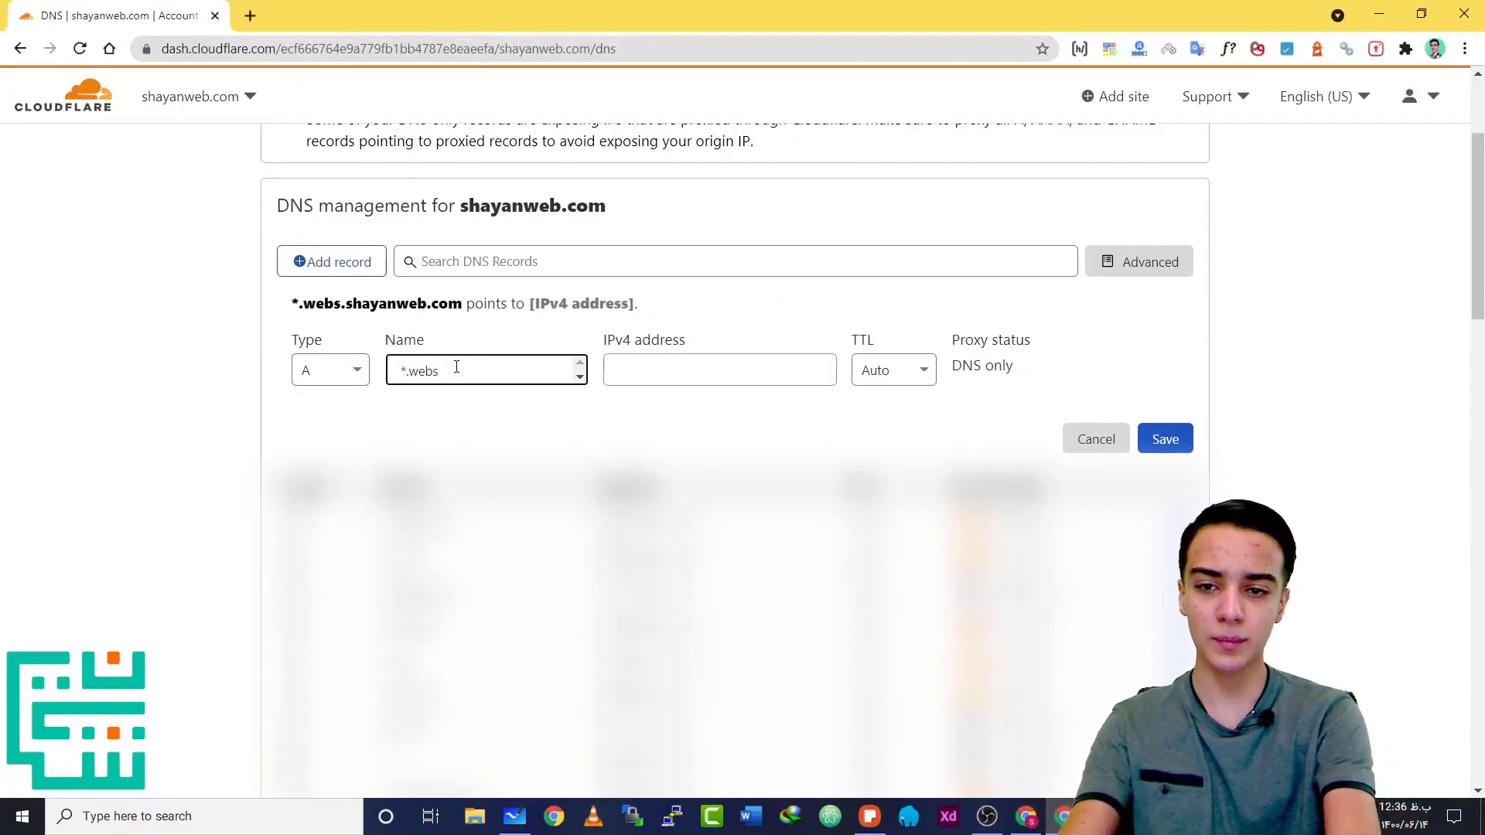
key("BackSpace")
type("design.shayan")
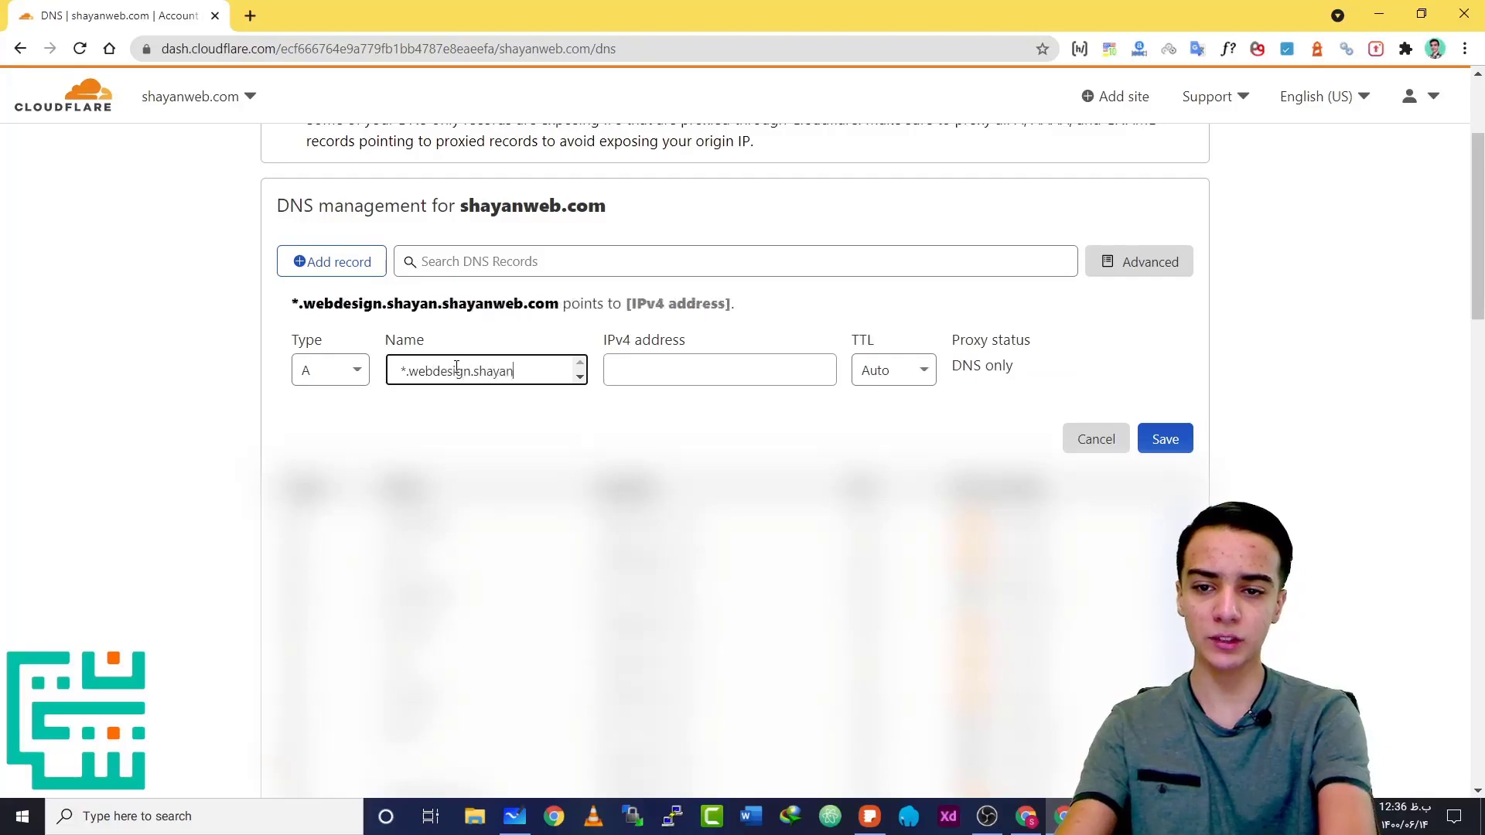
type("web")
key("BackSpace")
key("BackSpace")
key("BackSpace")
key("BackSpace")
key("BackSpace")
key("BackSpace")
key("BackSpace")
key("BackSpace")
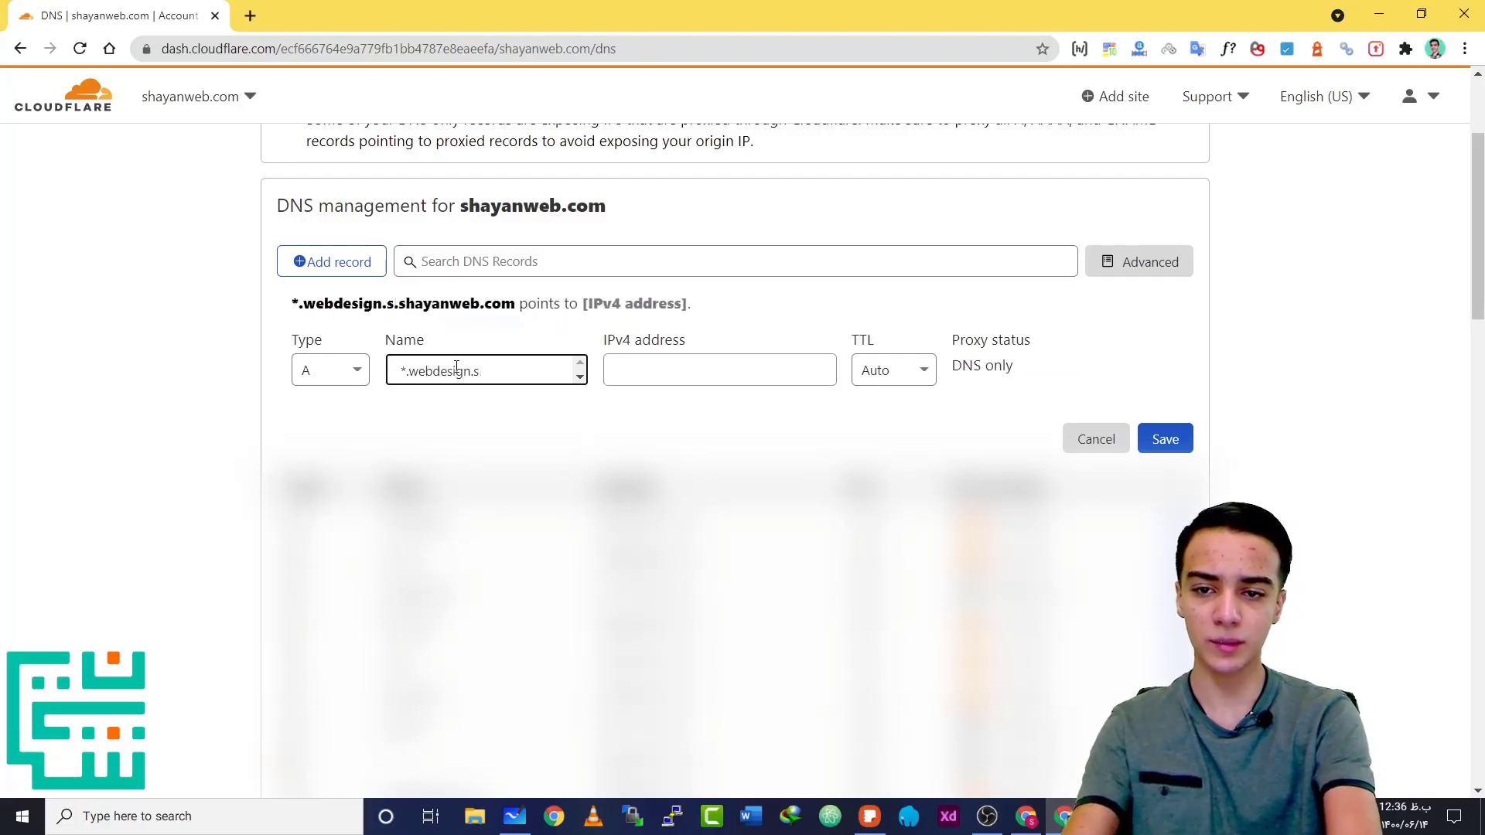
key("BackSpace")
key("BackSpace")
left_click(339, 298)
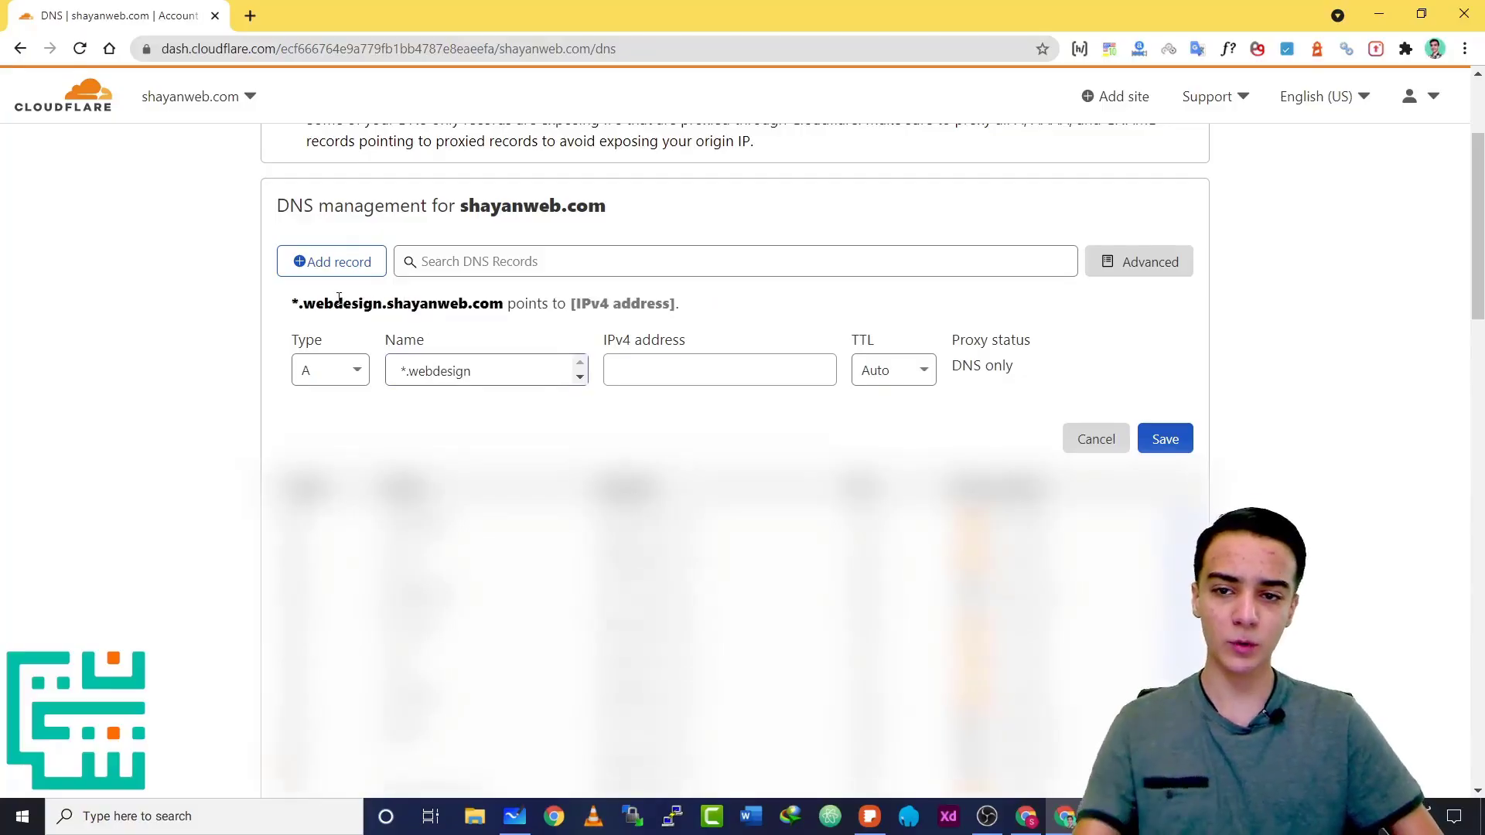
left_click_drag(382, 303, 292, 303)
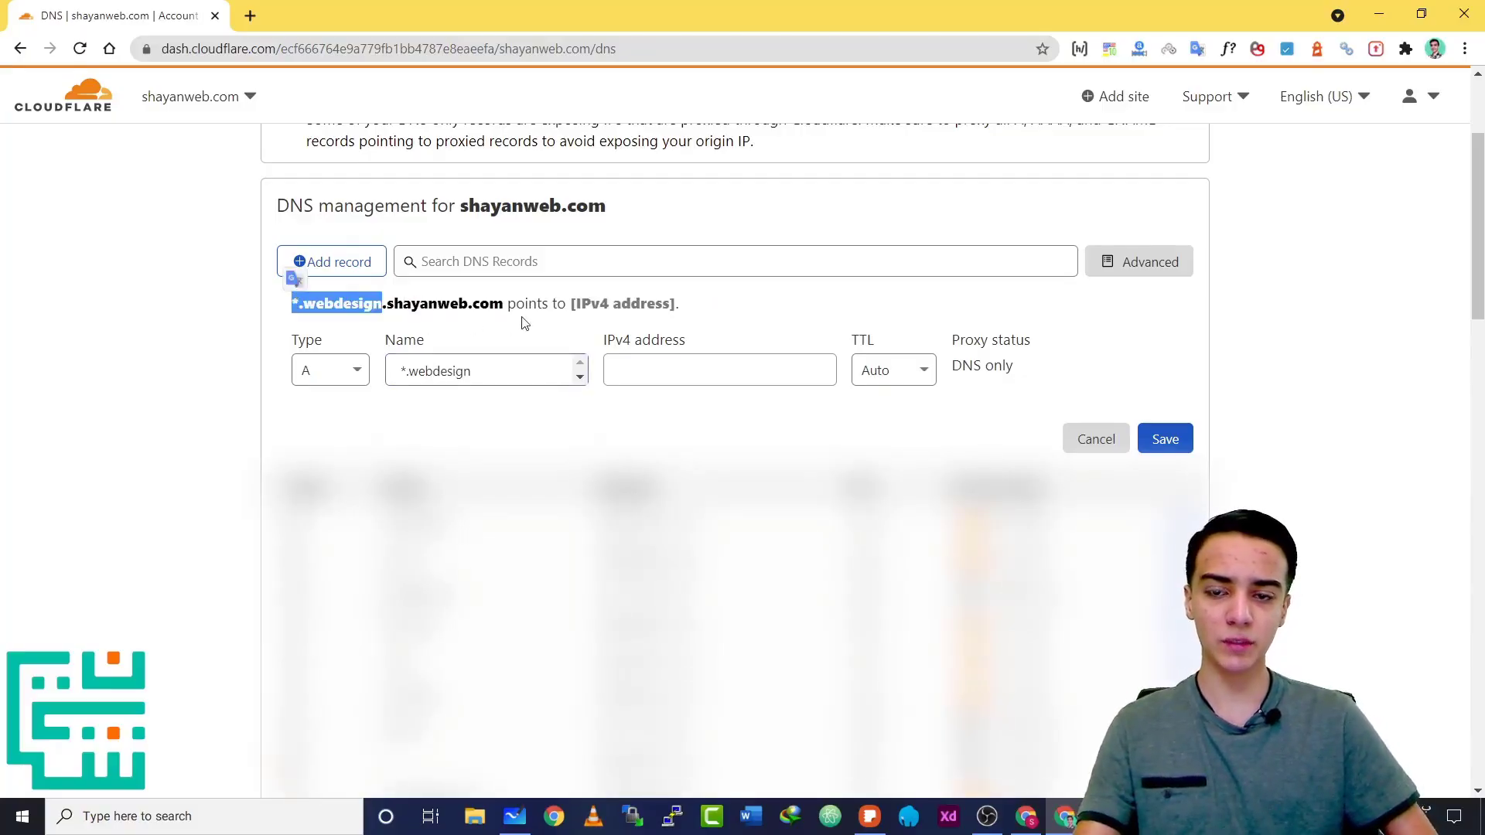
Copy 163.172.226.188 from DirectAdmin's academy A record and use it as the new Cloudflare record's IPv4 address
scroll(650, 319, "down", 1)
left_click(641, 302)
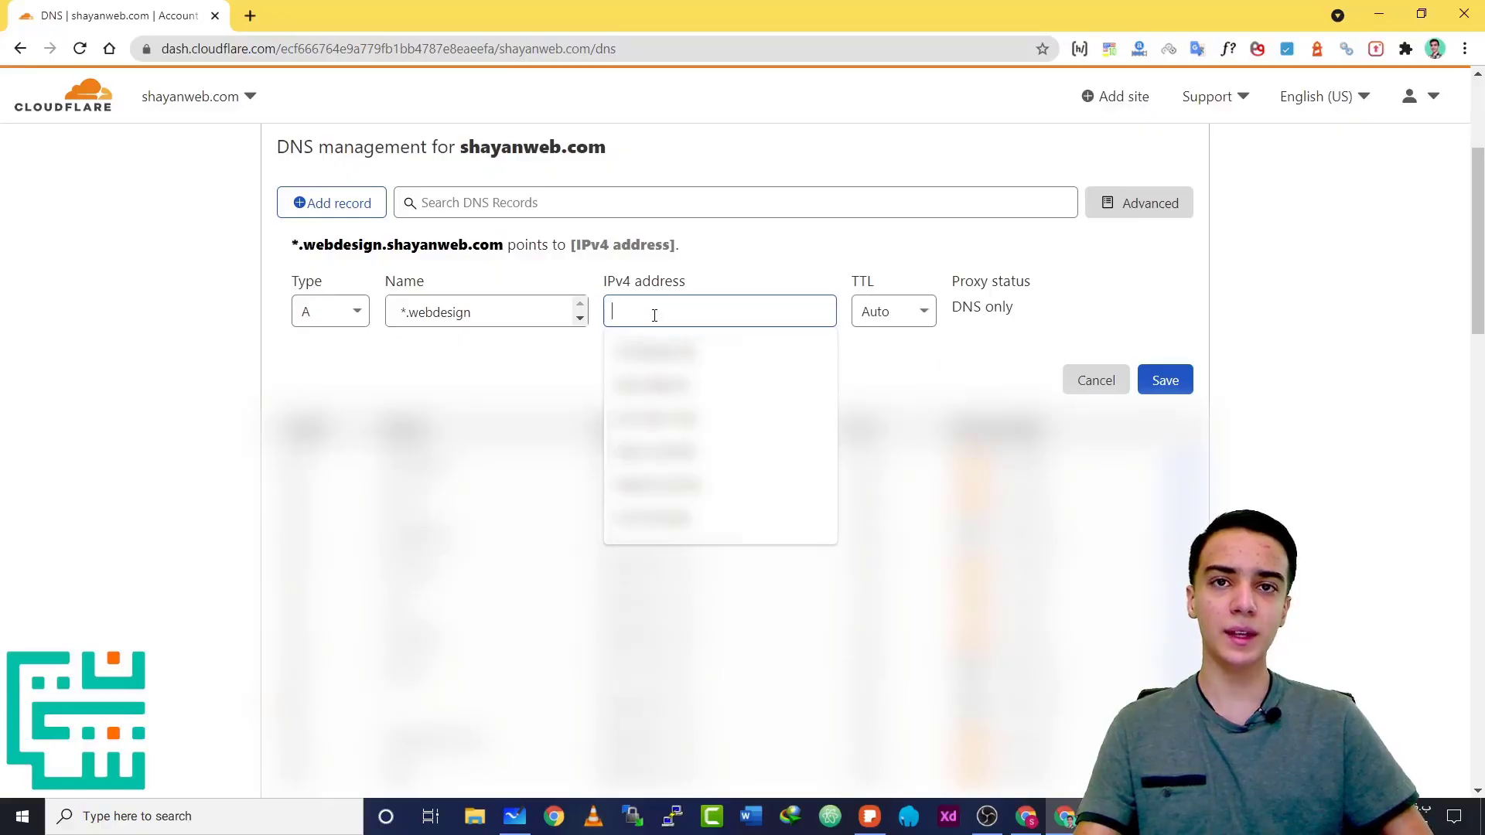
key("alt+Tab")
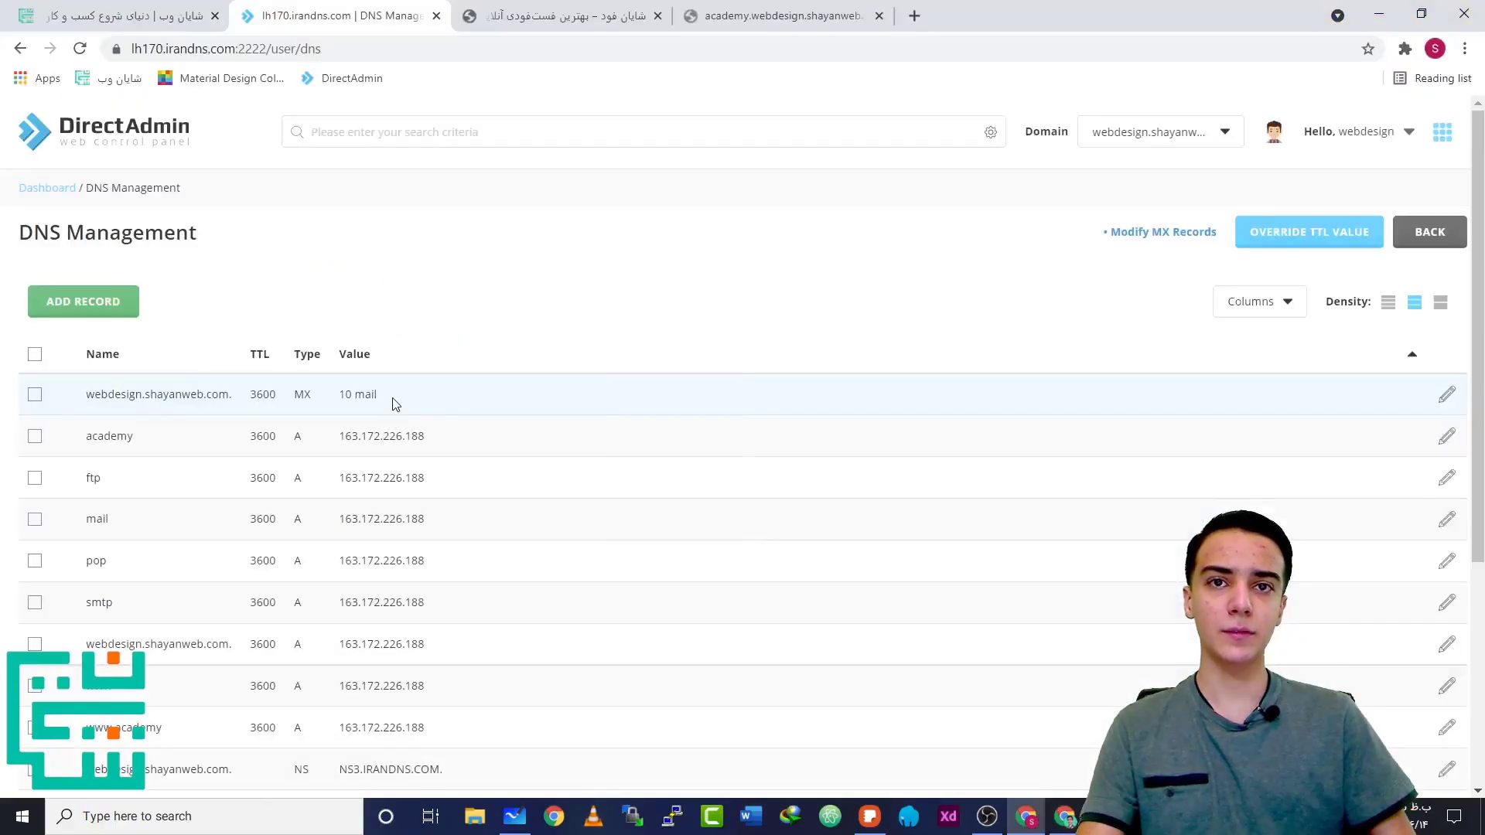
left_click(363, 436)
right_click(386, 447)
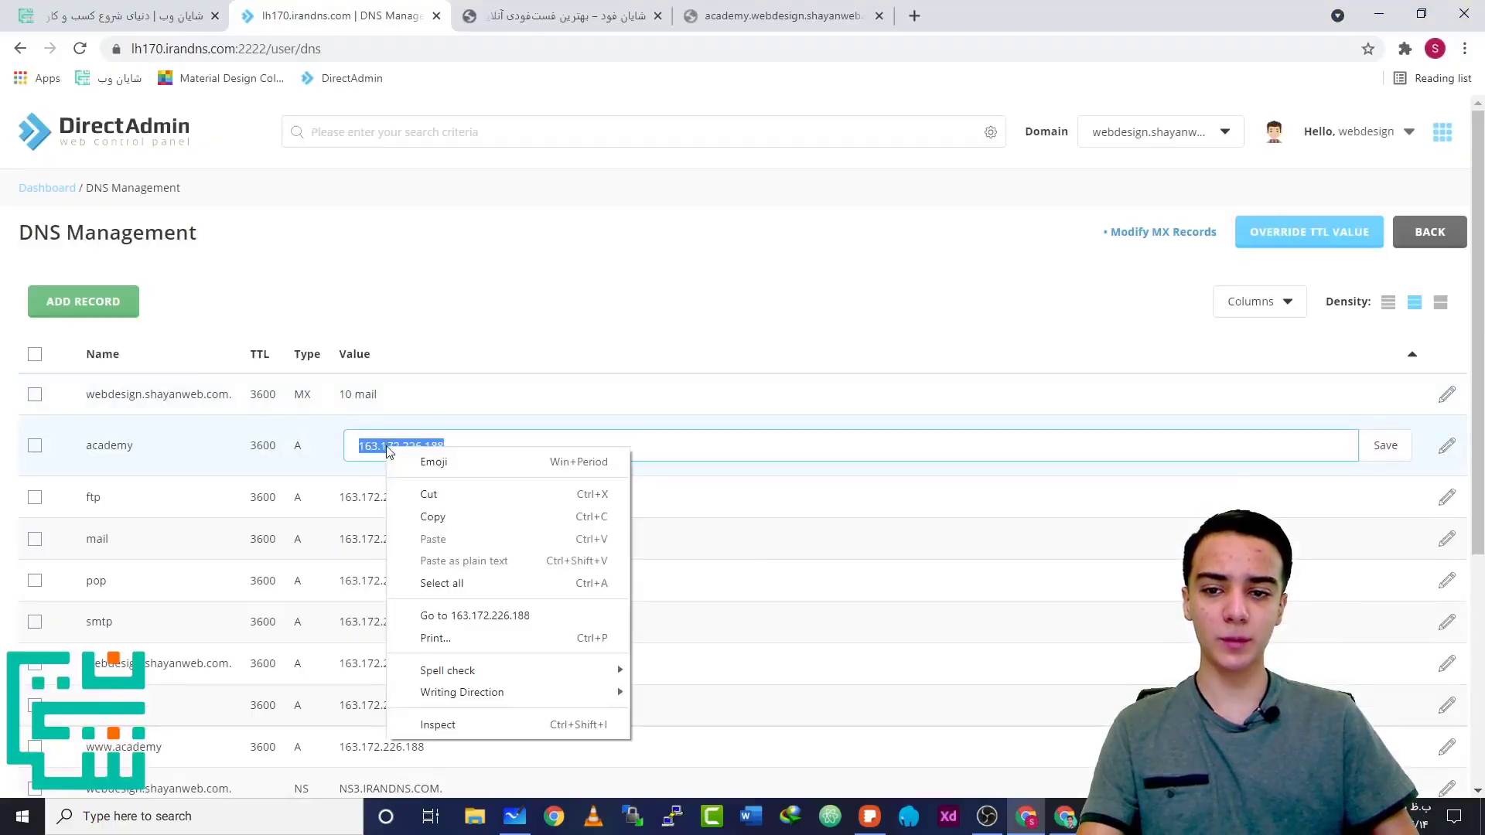
left_click(432, 517)
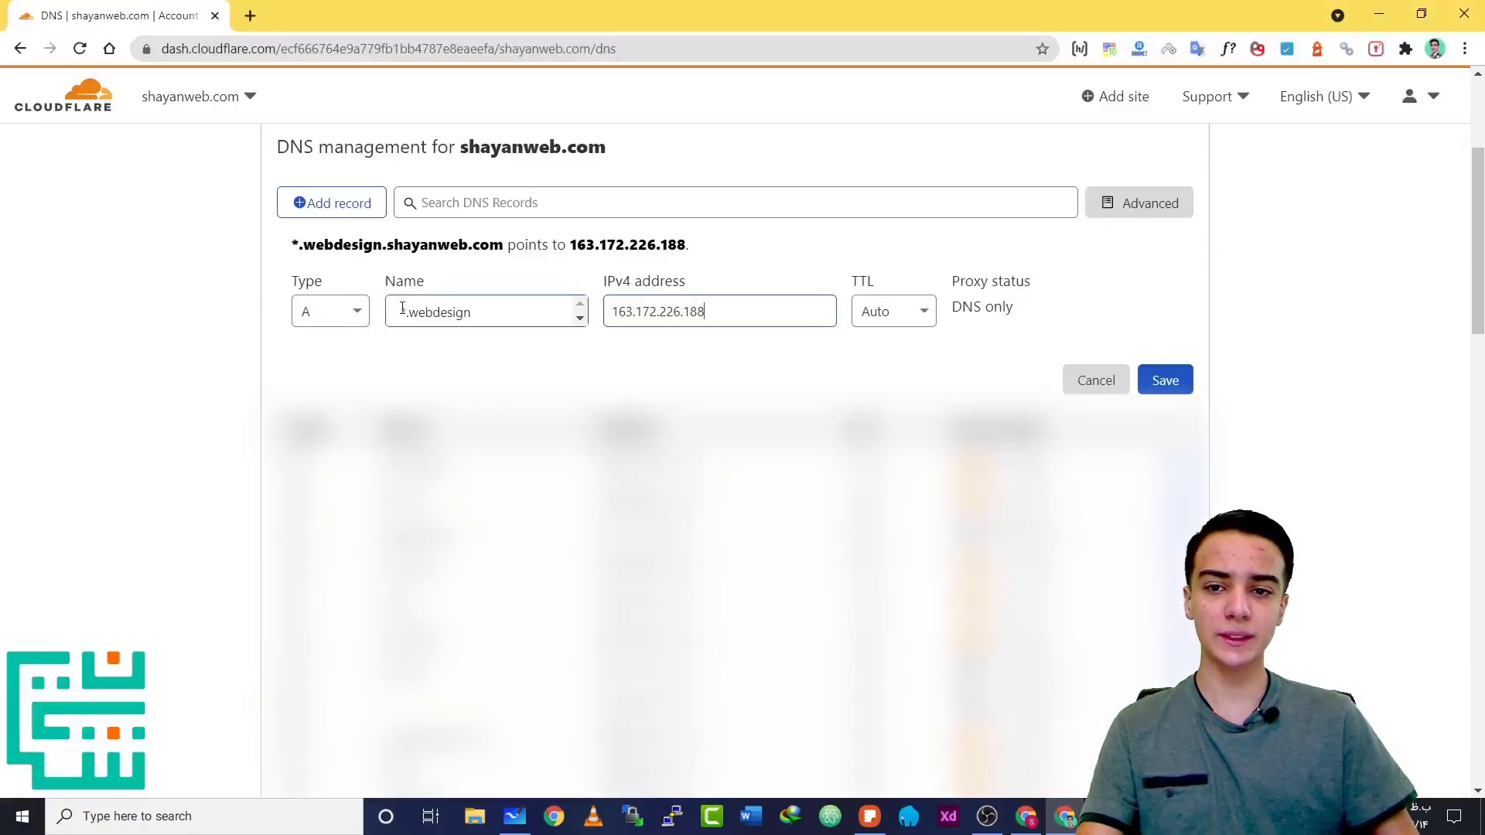
Highlight webdesign in the new record's name and save the *.webdesign A record
left_click_drag(403, 298, 487, 309)
double_click(481, 310)
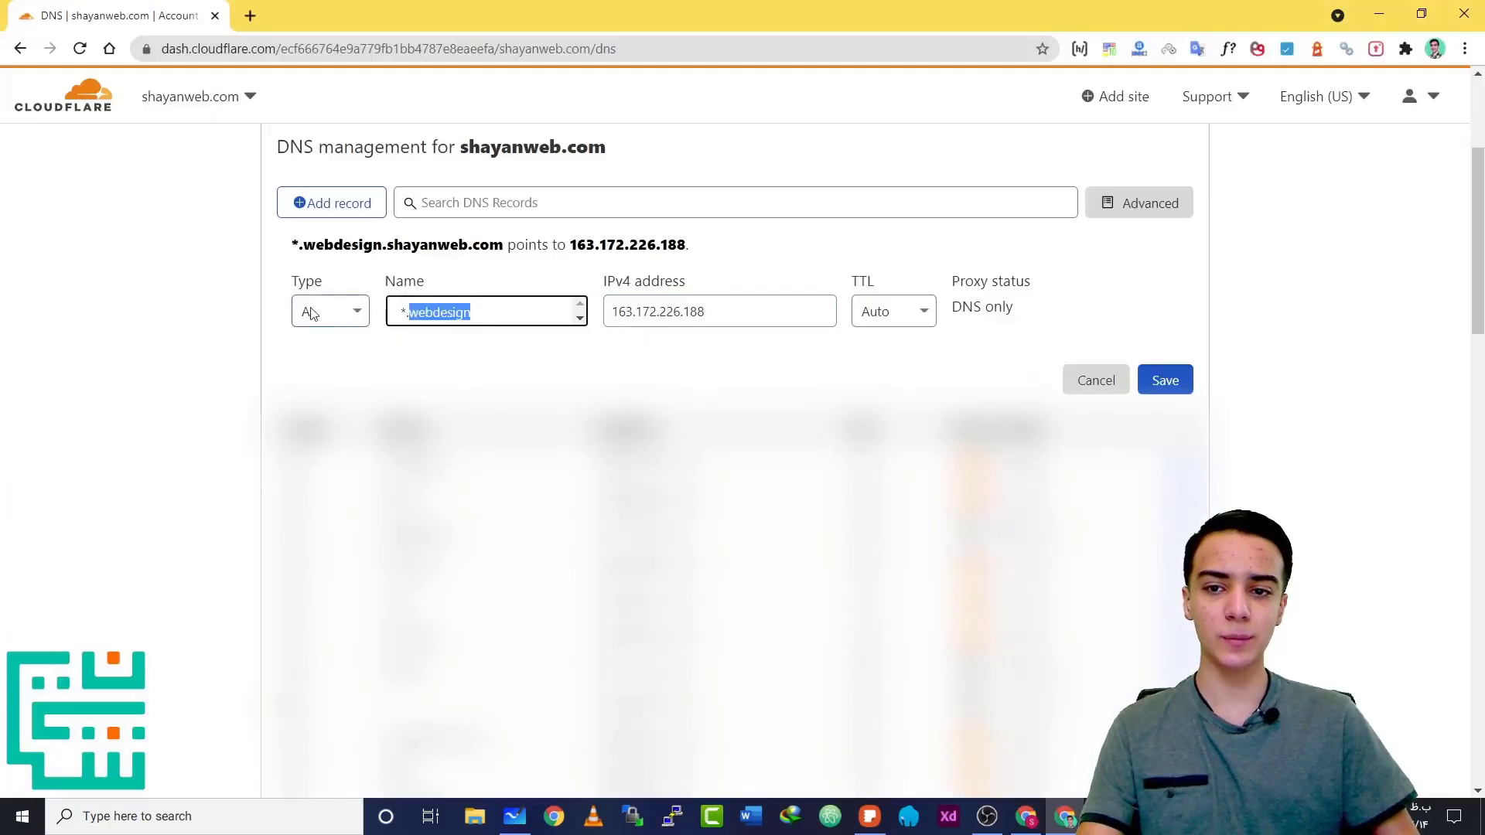
left_click(1188, 351)
left_click(1165, 380)
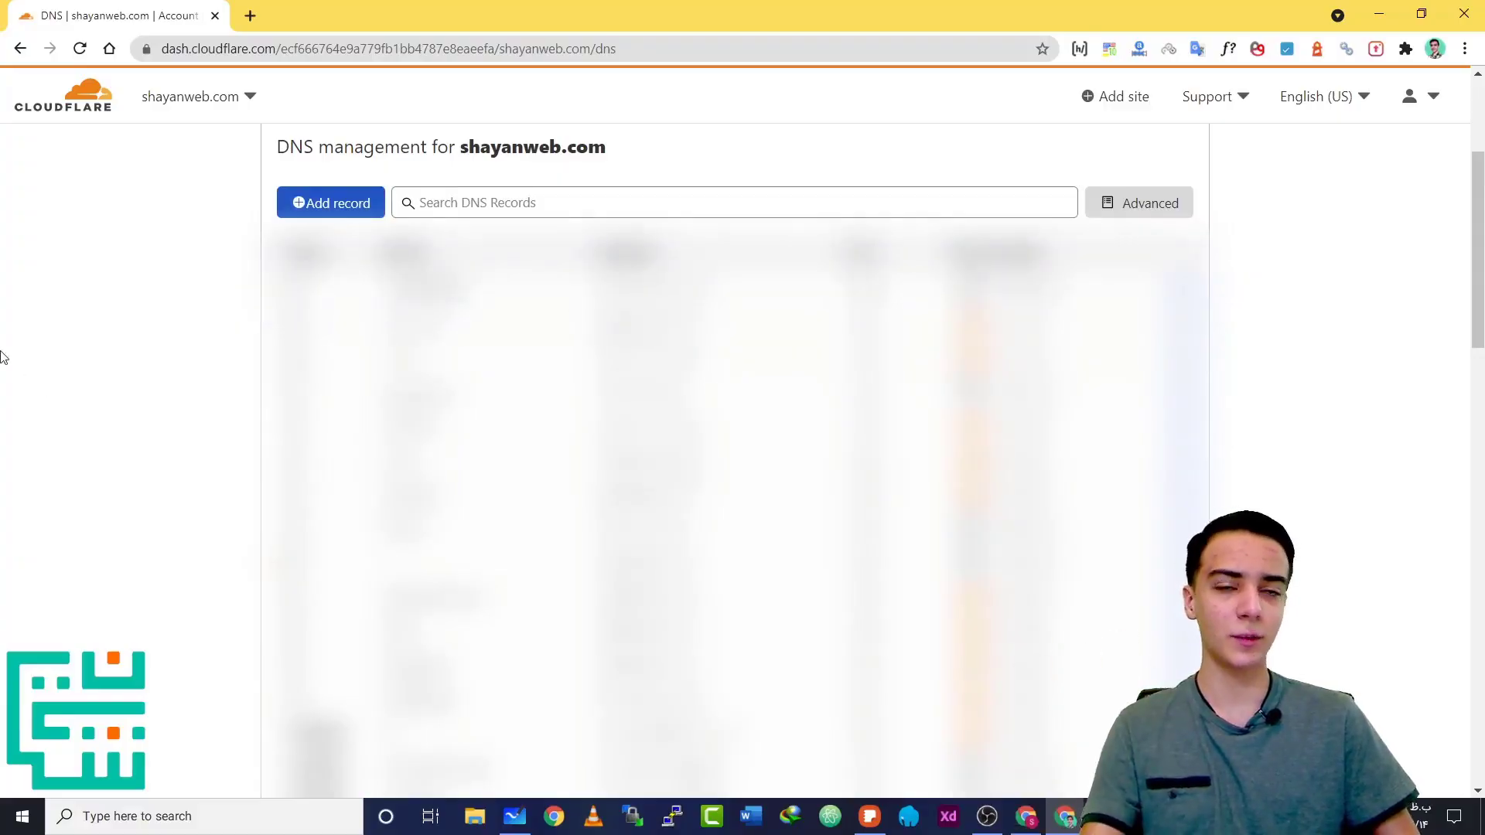
Reload the academy.webdesign.shayanweb.com page and highlight its large heading, including the single word "not"
scroll(72, 345, "up", 3)
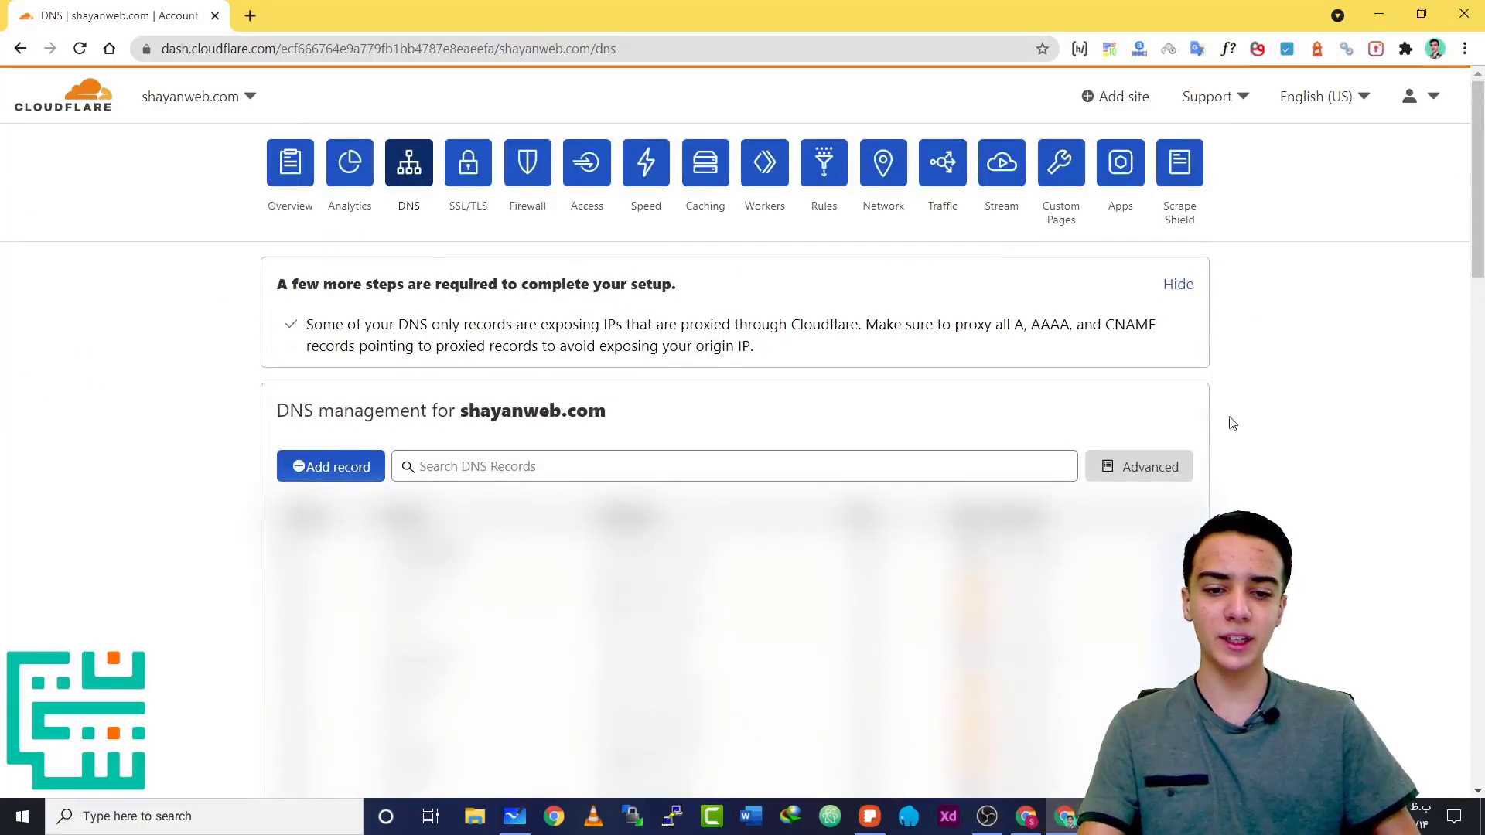
left_click(1025, 815)
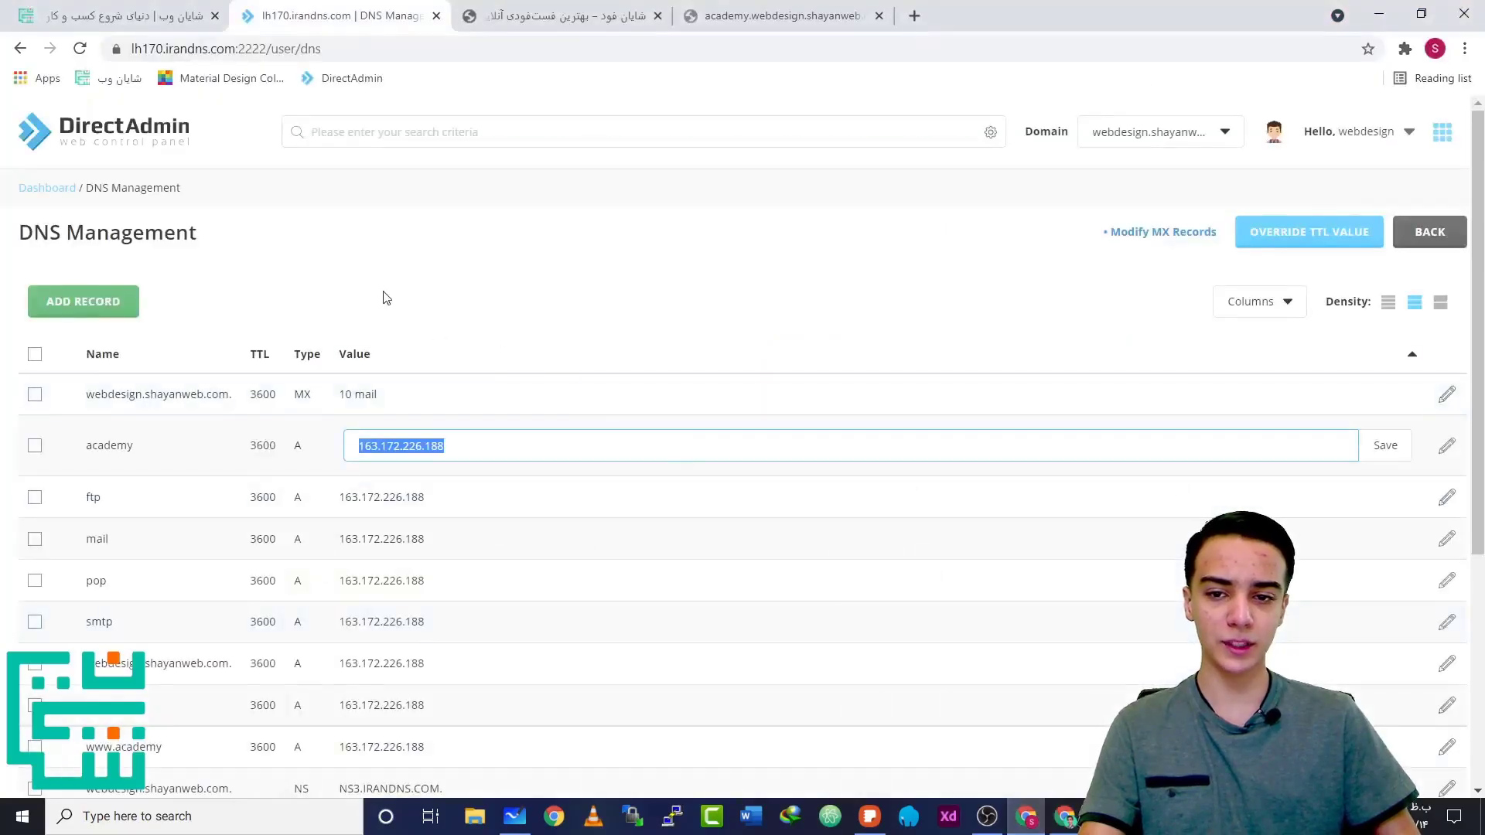
left_click(781, 16)
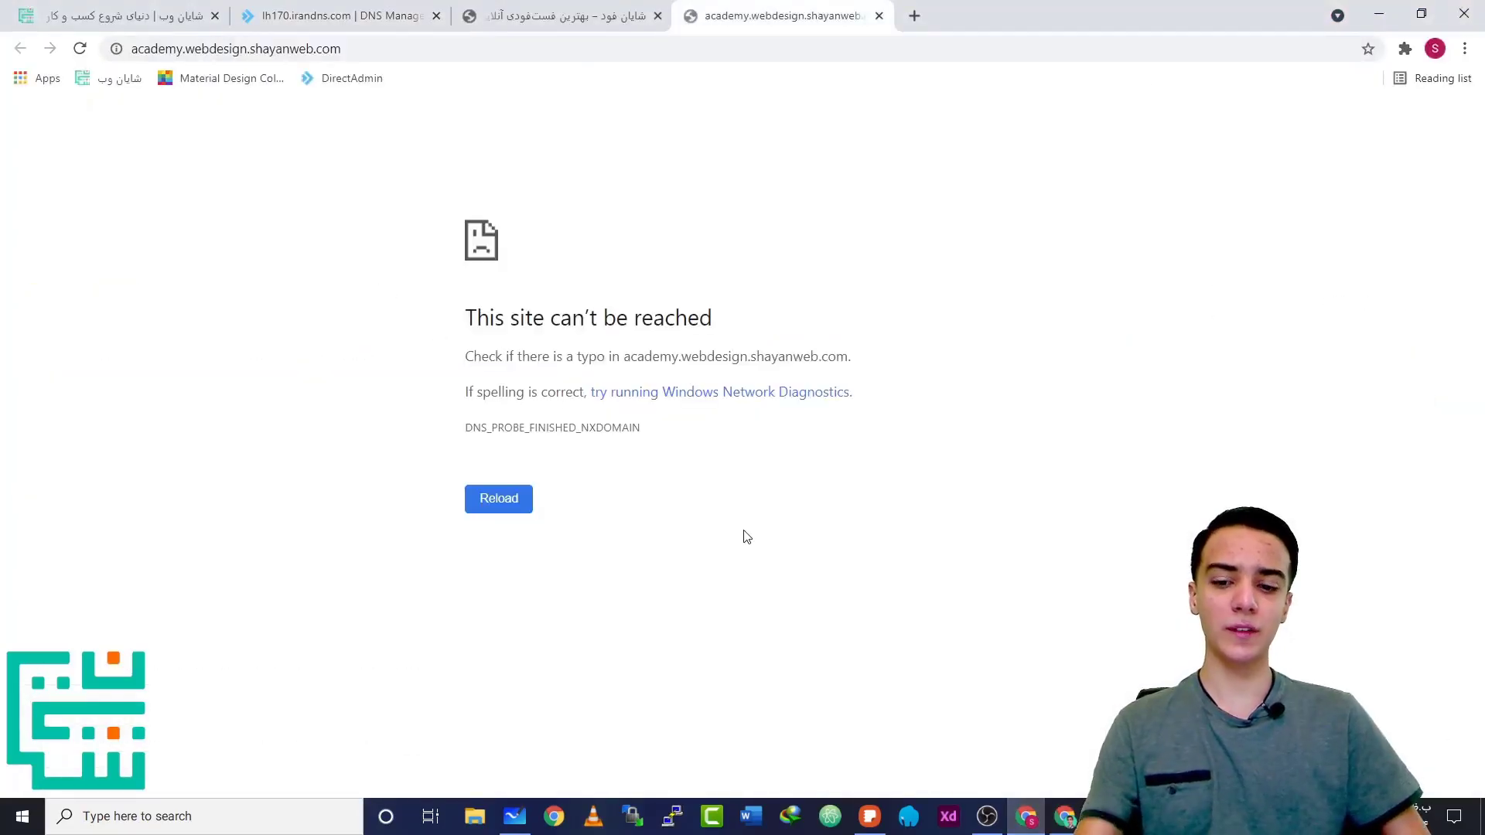
key("F5")
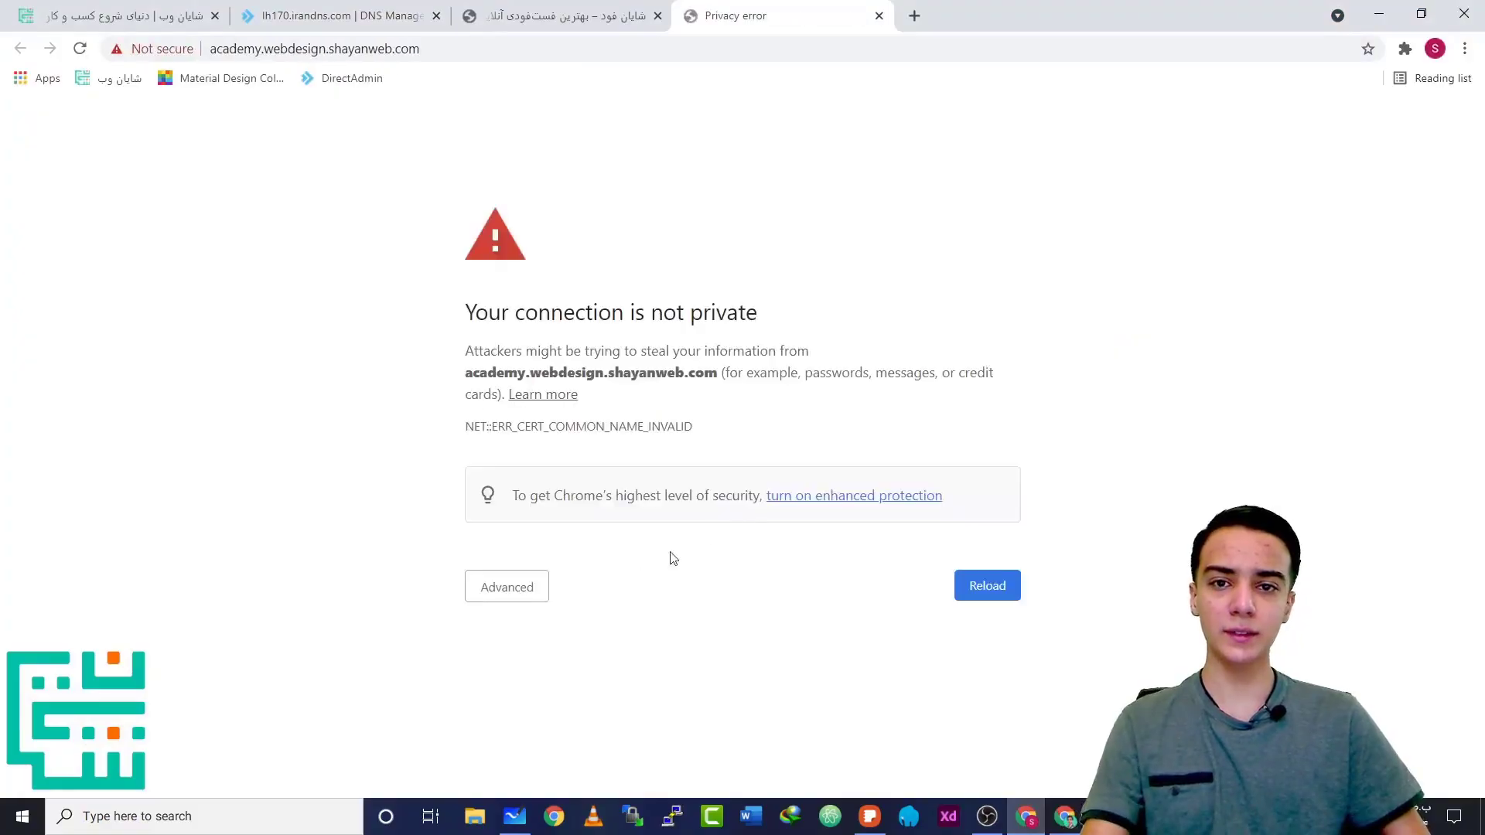
left_click_drag(454, 316, 798, 323)
triple_click(746, 315)
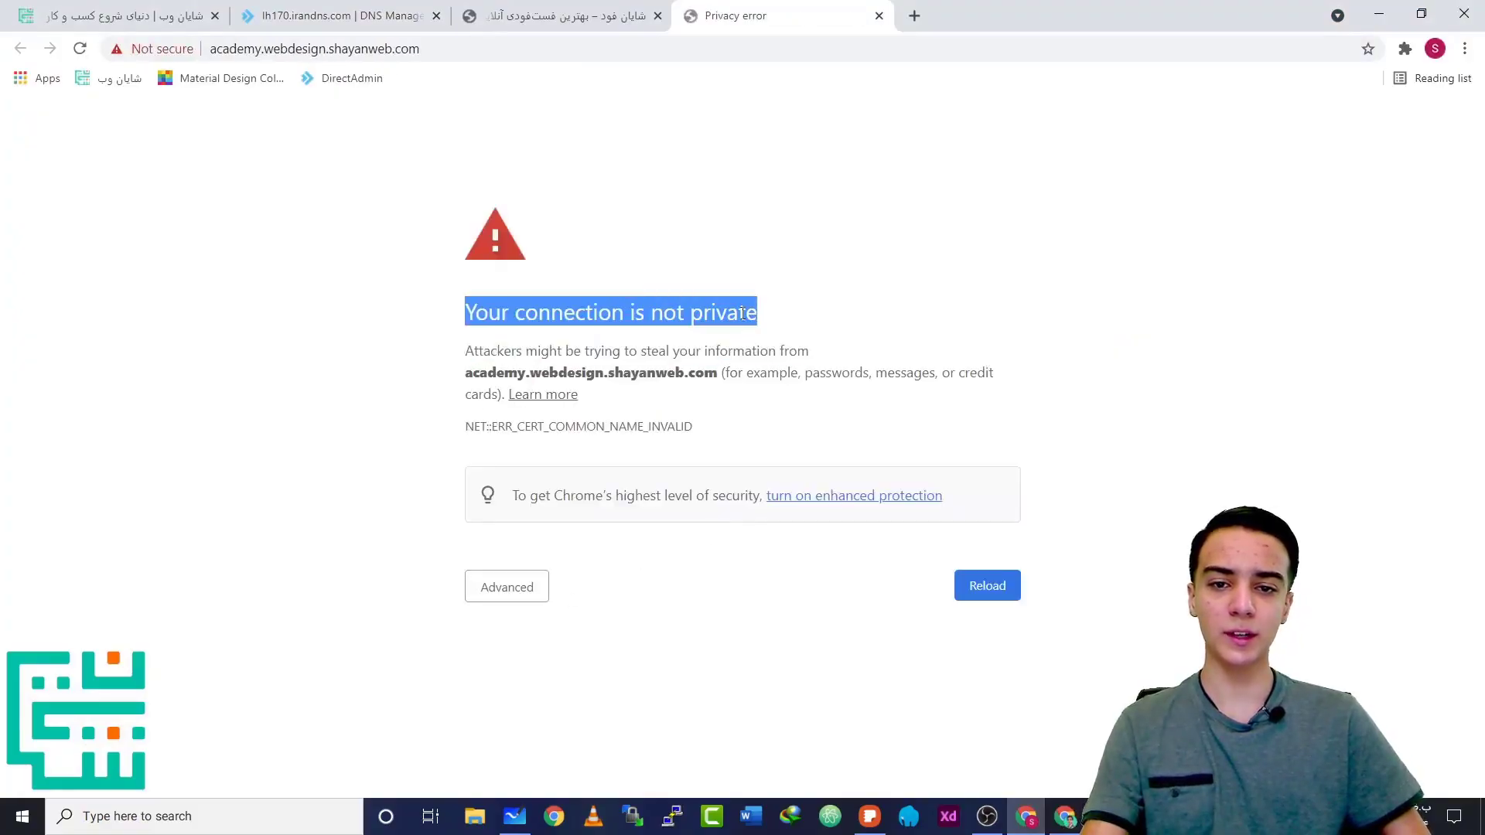
double_click(664, 314)
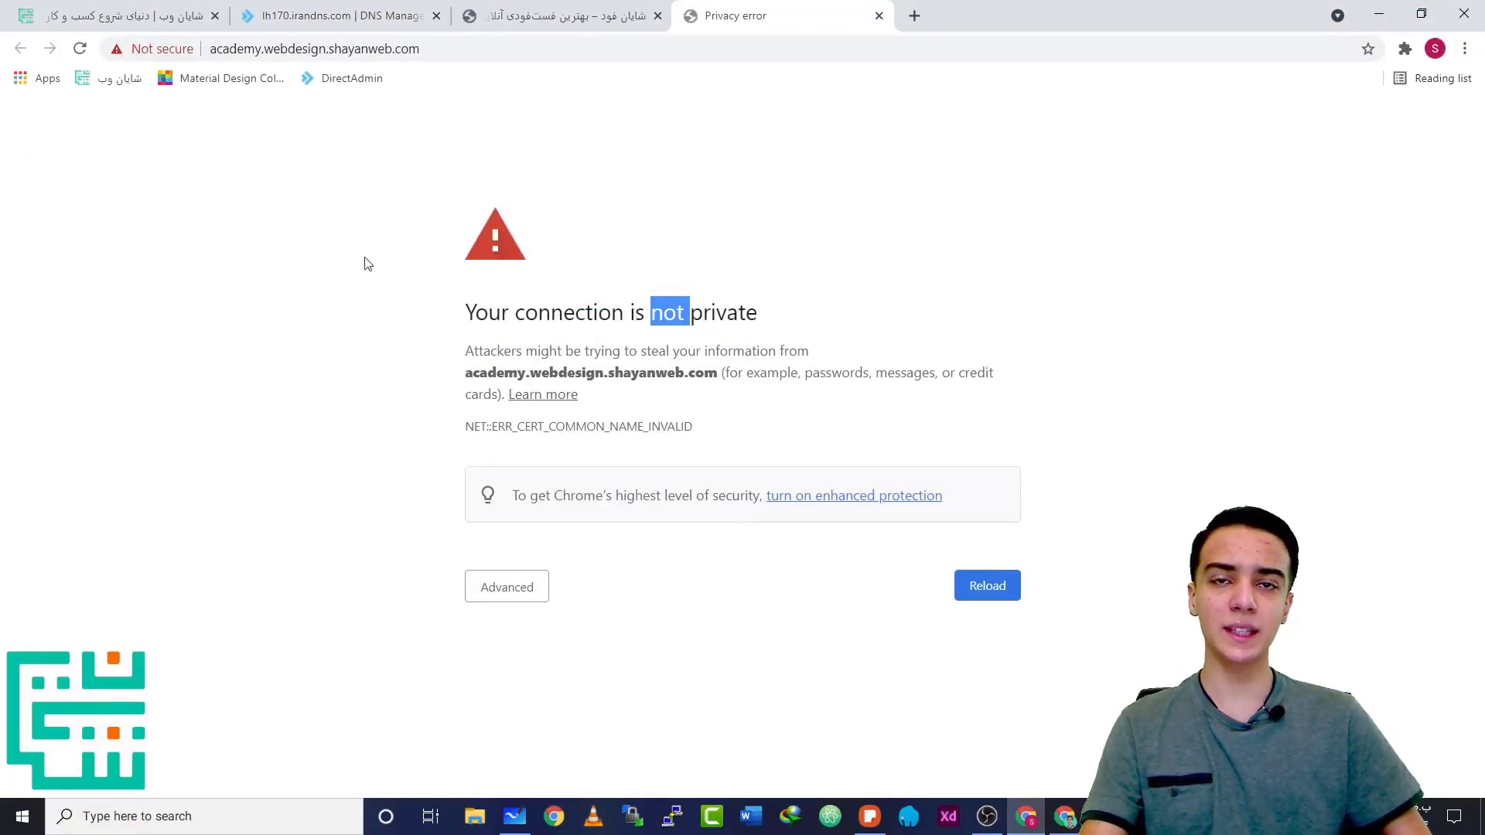
Return to the DirectAdmin dashboard, filter its features by ssl and open SSL Certificates
left_click(332, 19)
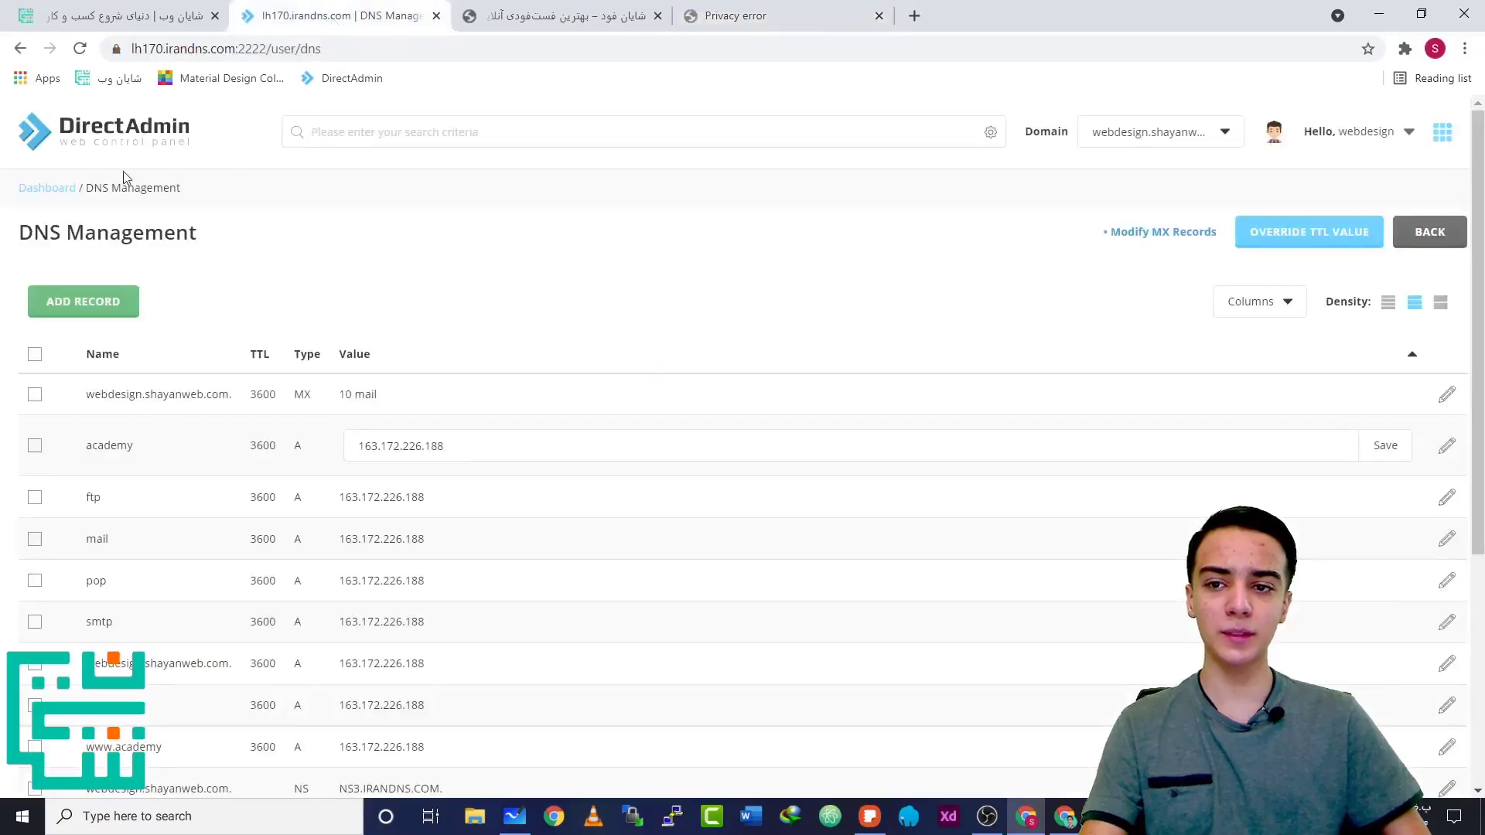
left_click(62, 128)
scroll(594, 447, "down", 4)
scroll(594, 447, "up", 4)
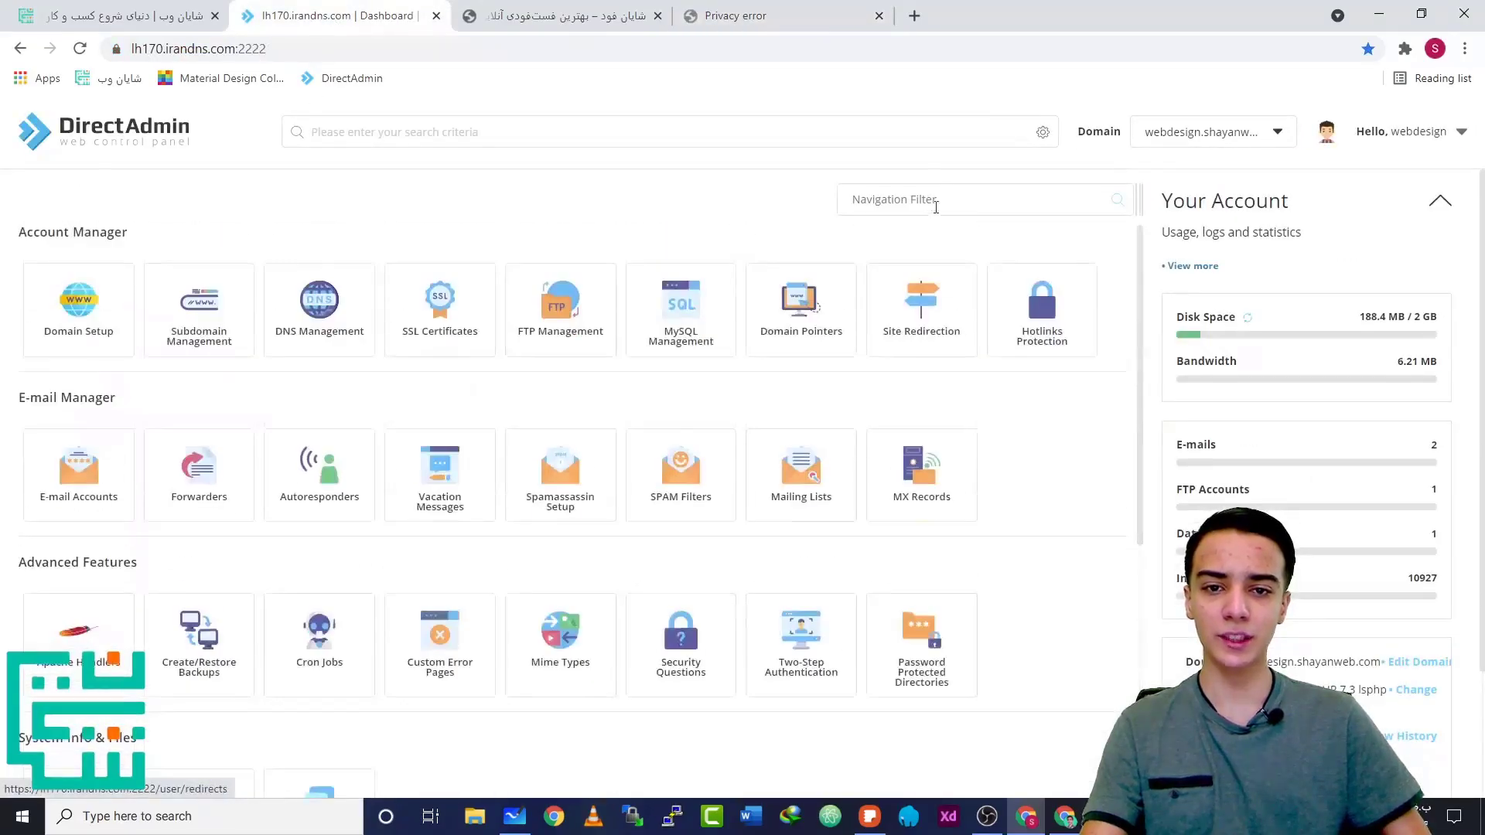
left_click(938, 199)
type("ssl")
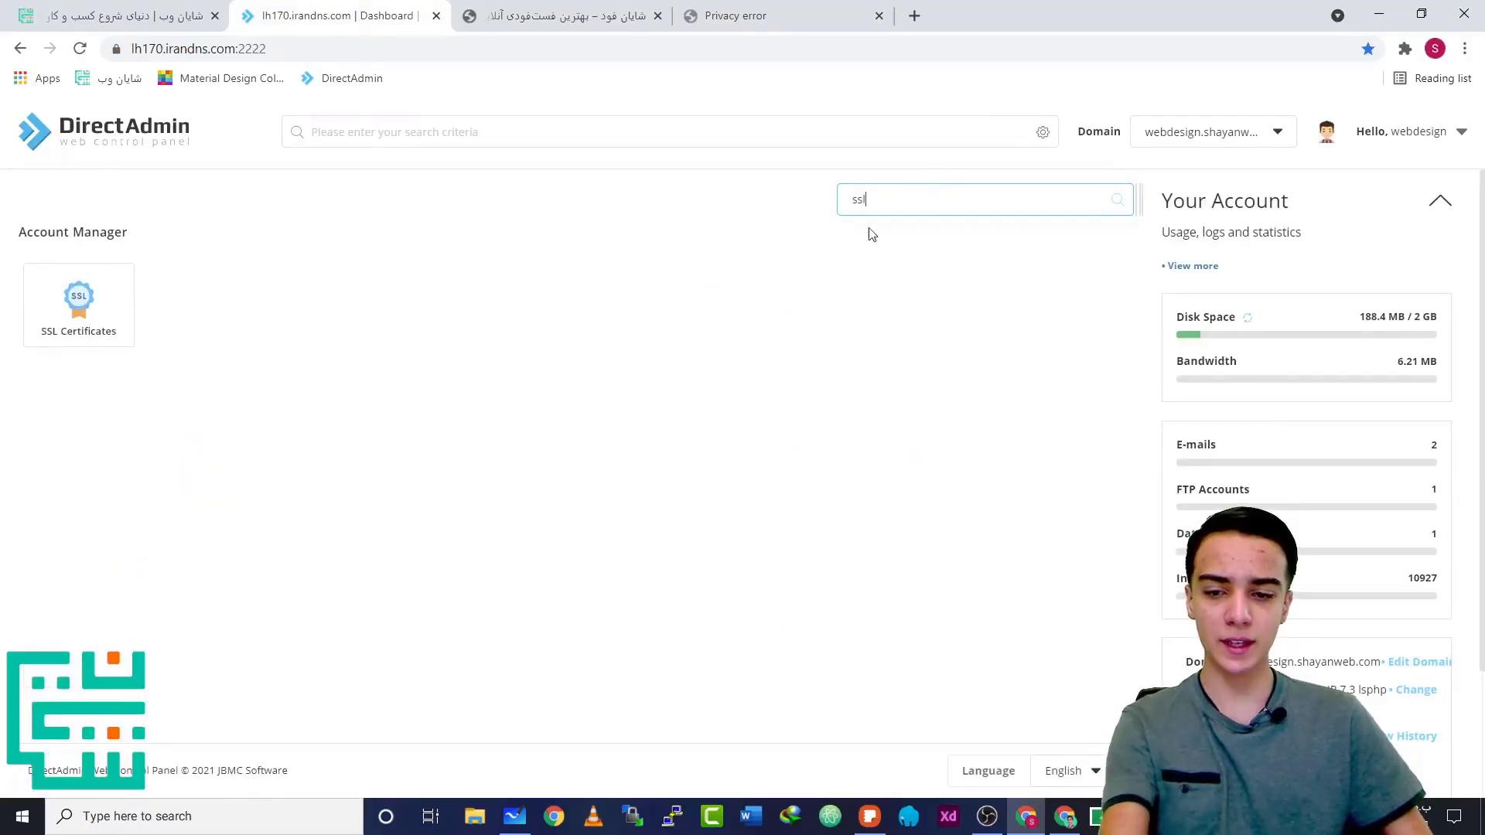
left_click(53, 327)
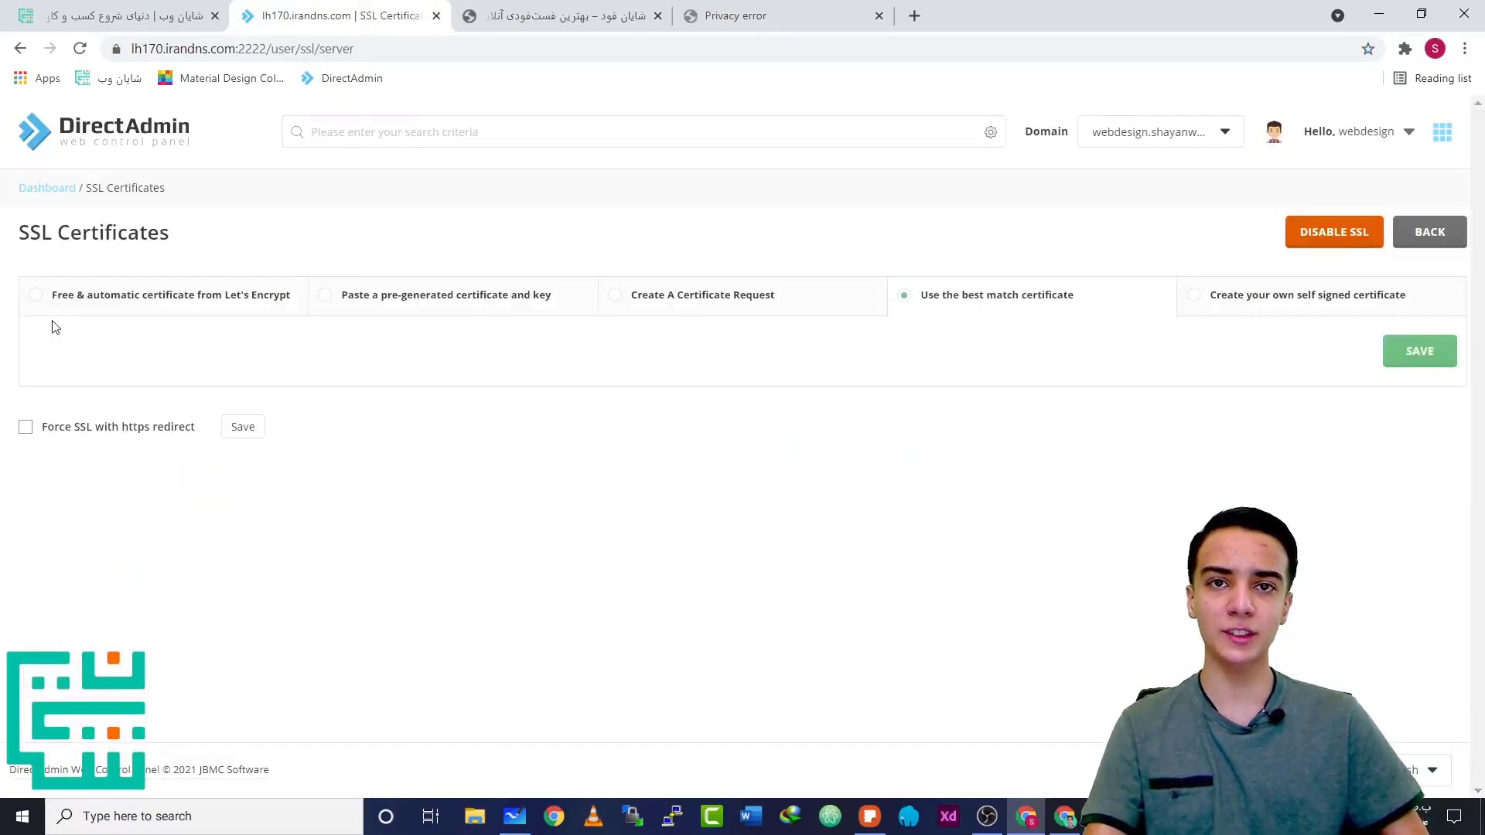
Choose the free and automatic certificate from Let's Encrypt and look over its page heading and options
left_click(68, 301)
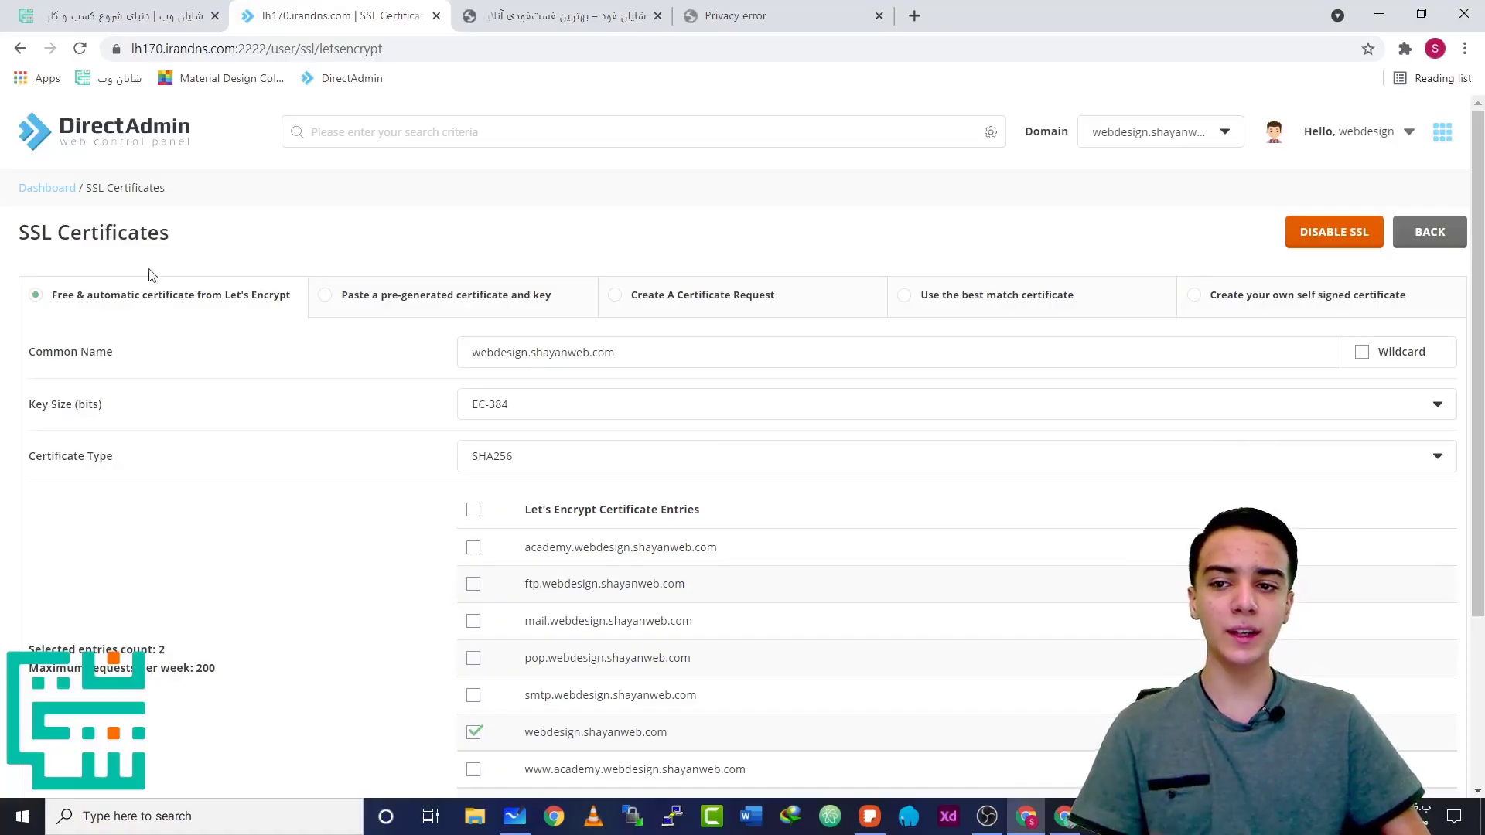
triple_click(39, 237)
left_click(76, 256)
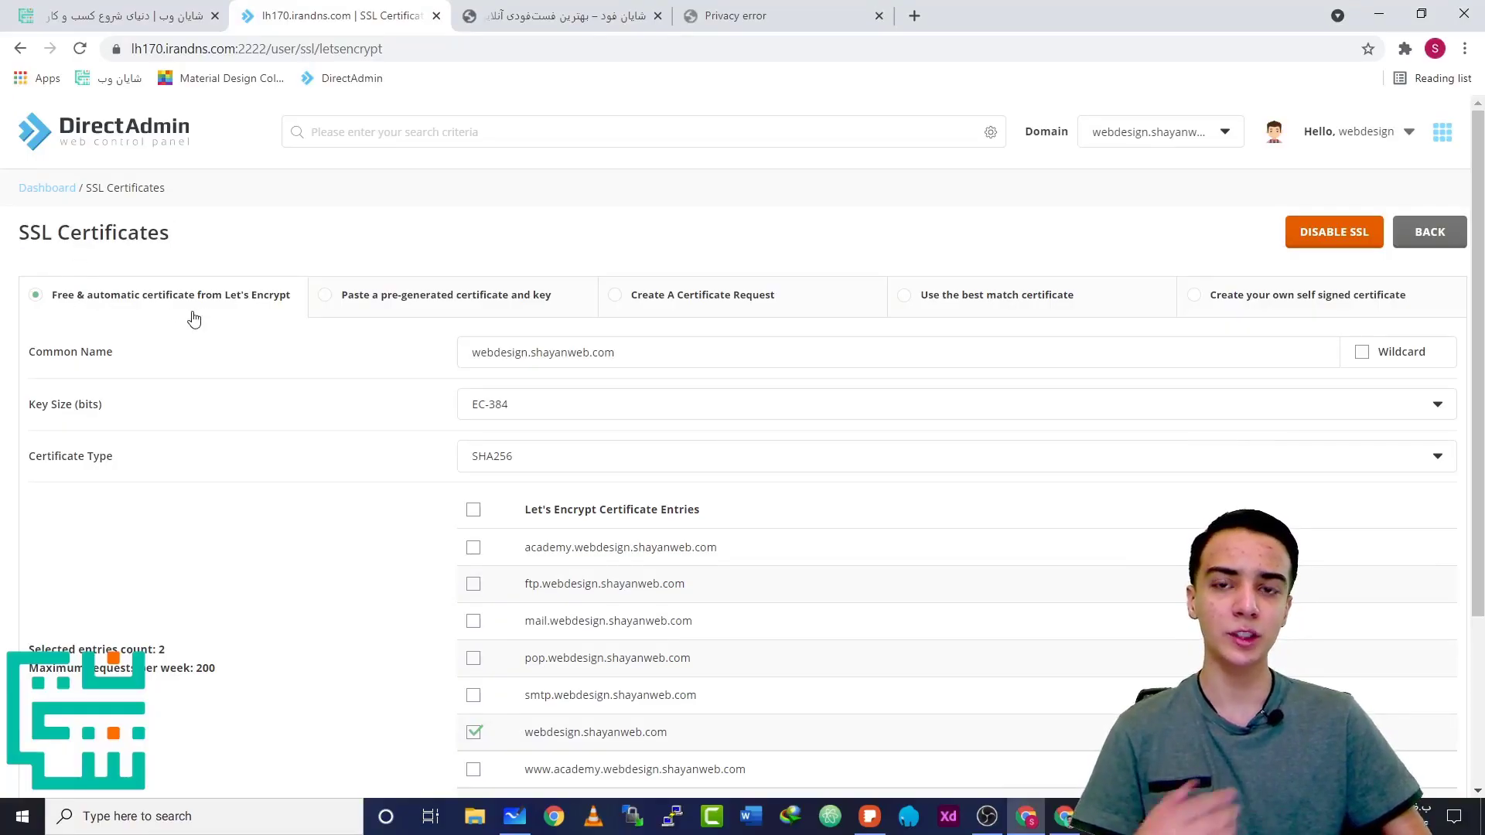
scroll(267, 402, "down", 2)
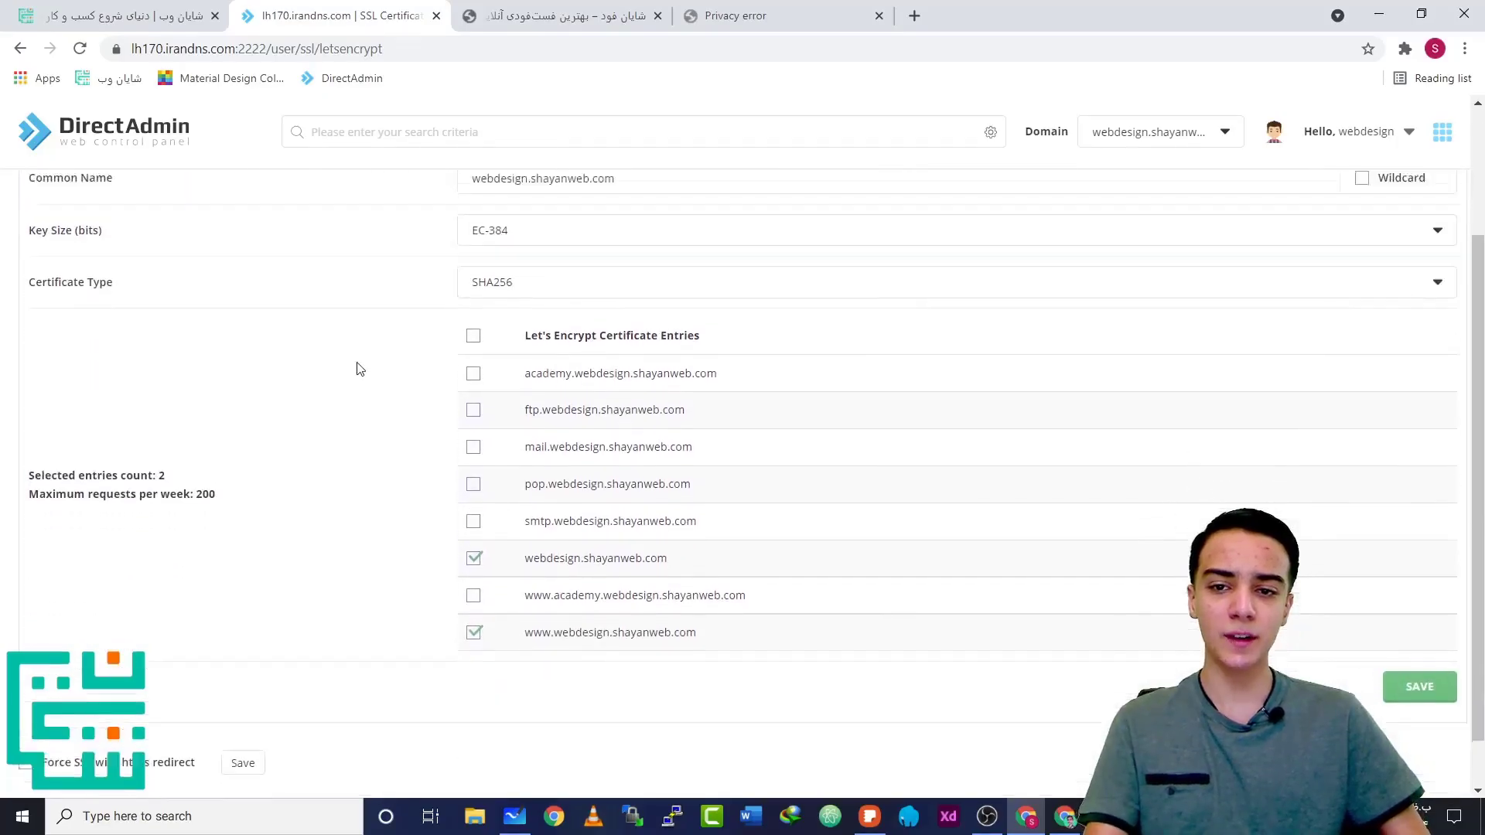
scroll(310, 369, "up", 2)
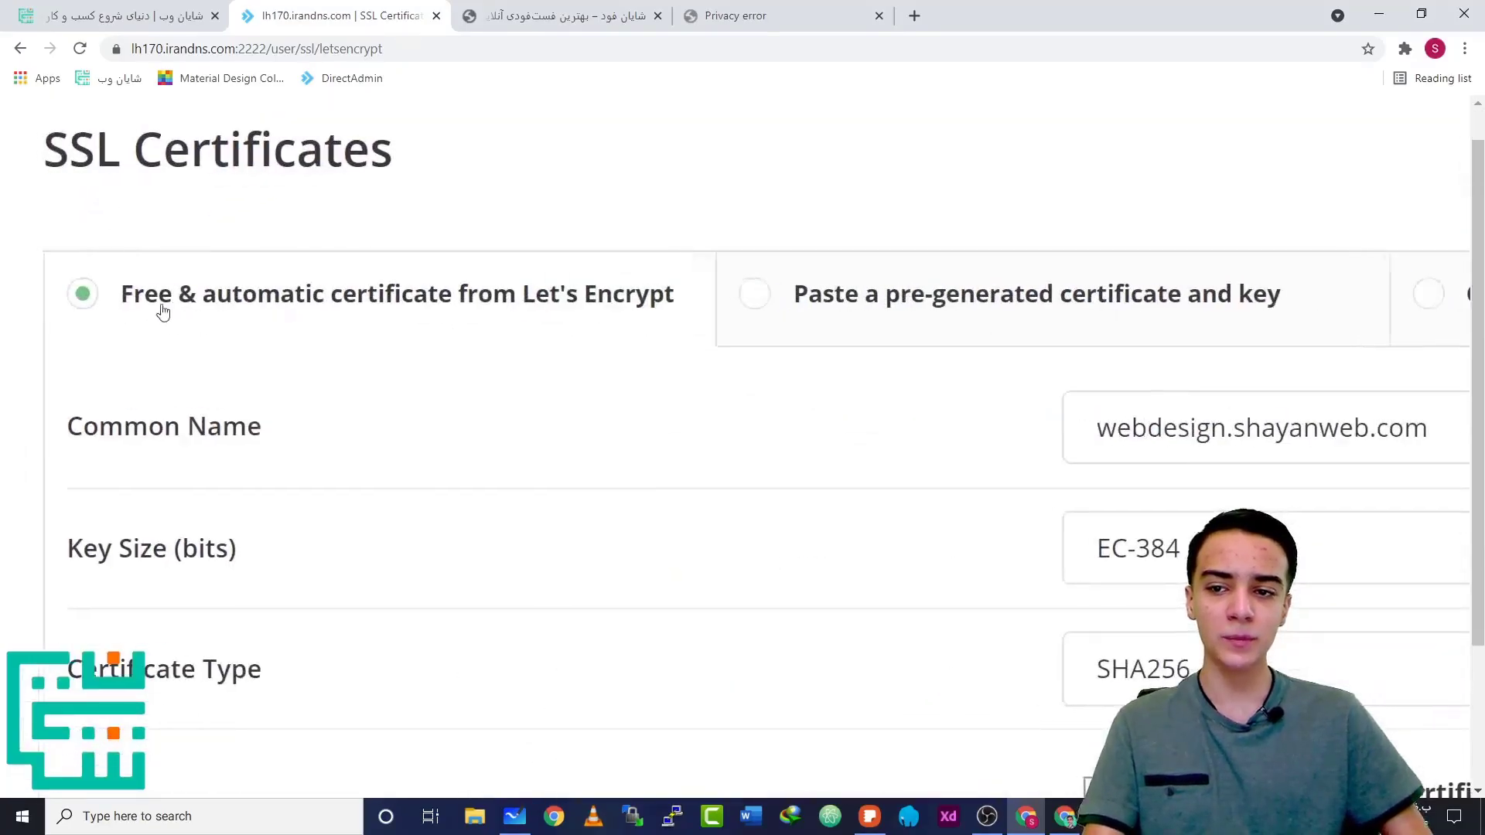
Include all Let's Encrypt certificate entries for webdesign.shayanweb.com and save the certificate request
scroll(189, 308, "down", 3)
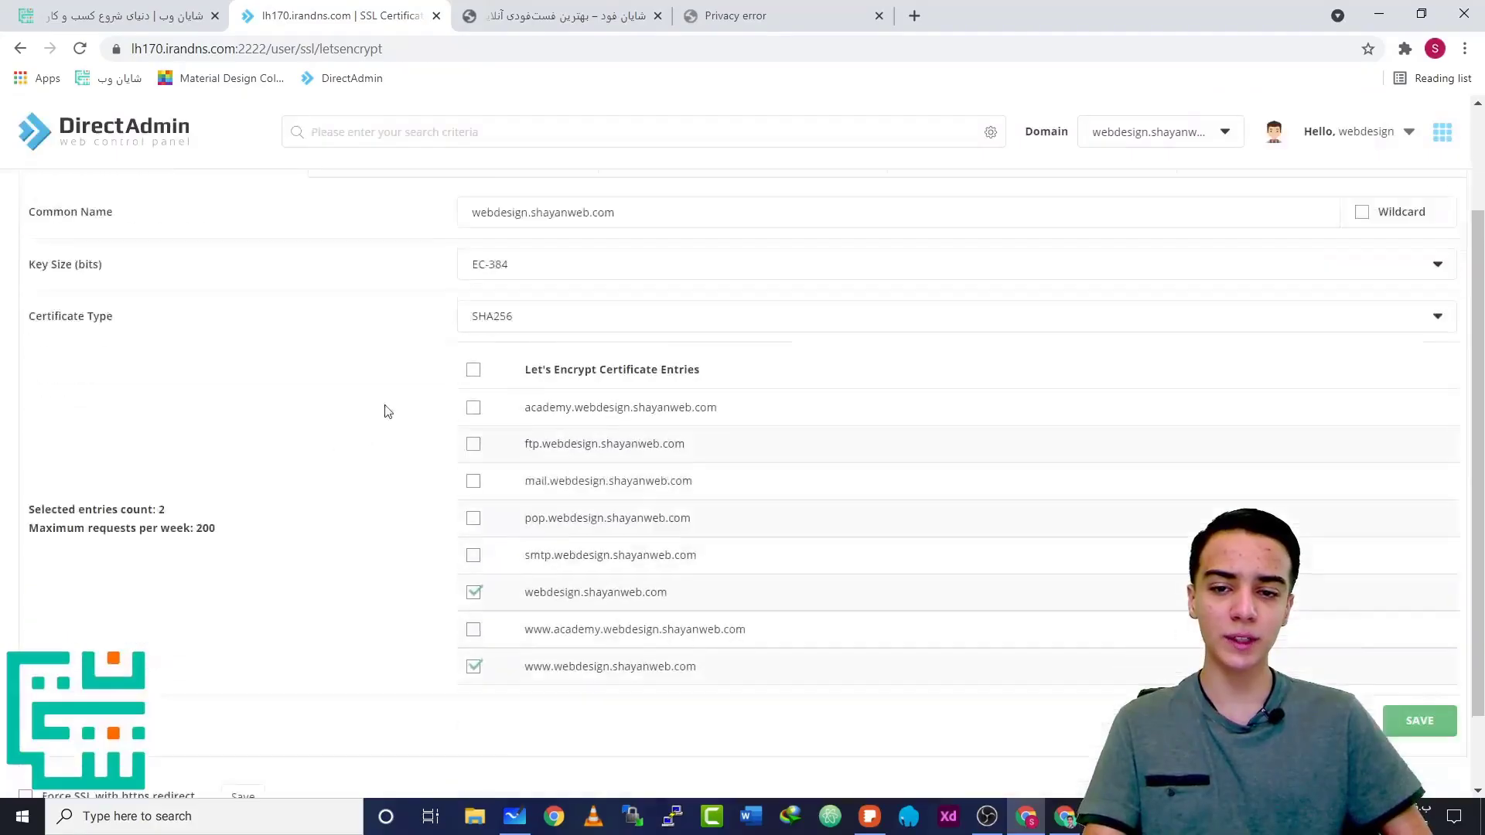
left_click(474, 283)
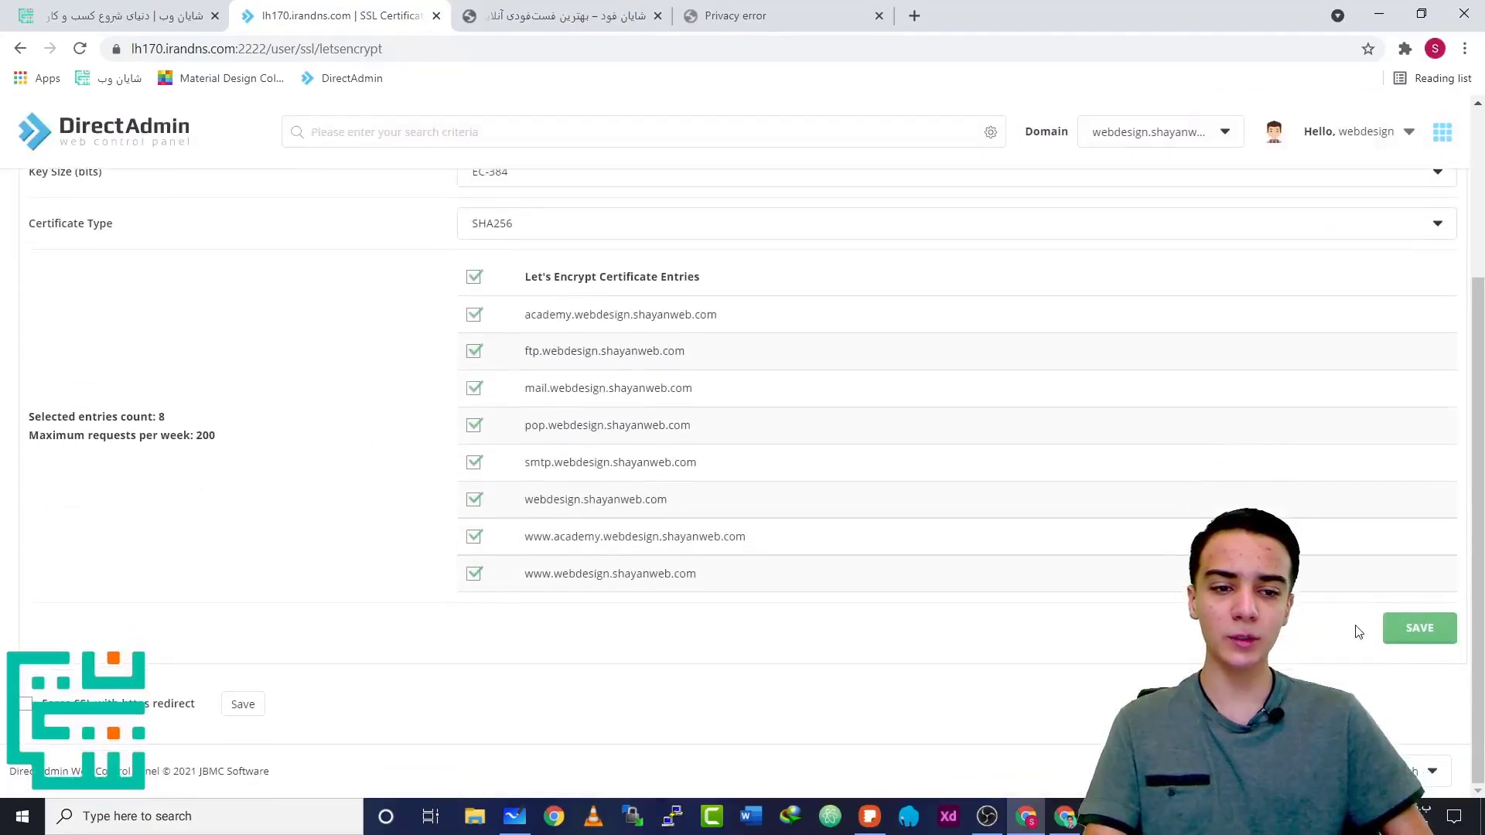
left_click(1427, 633)
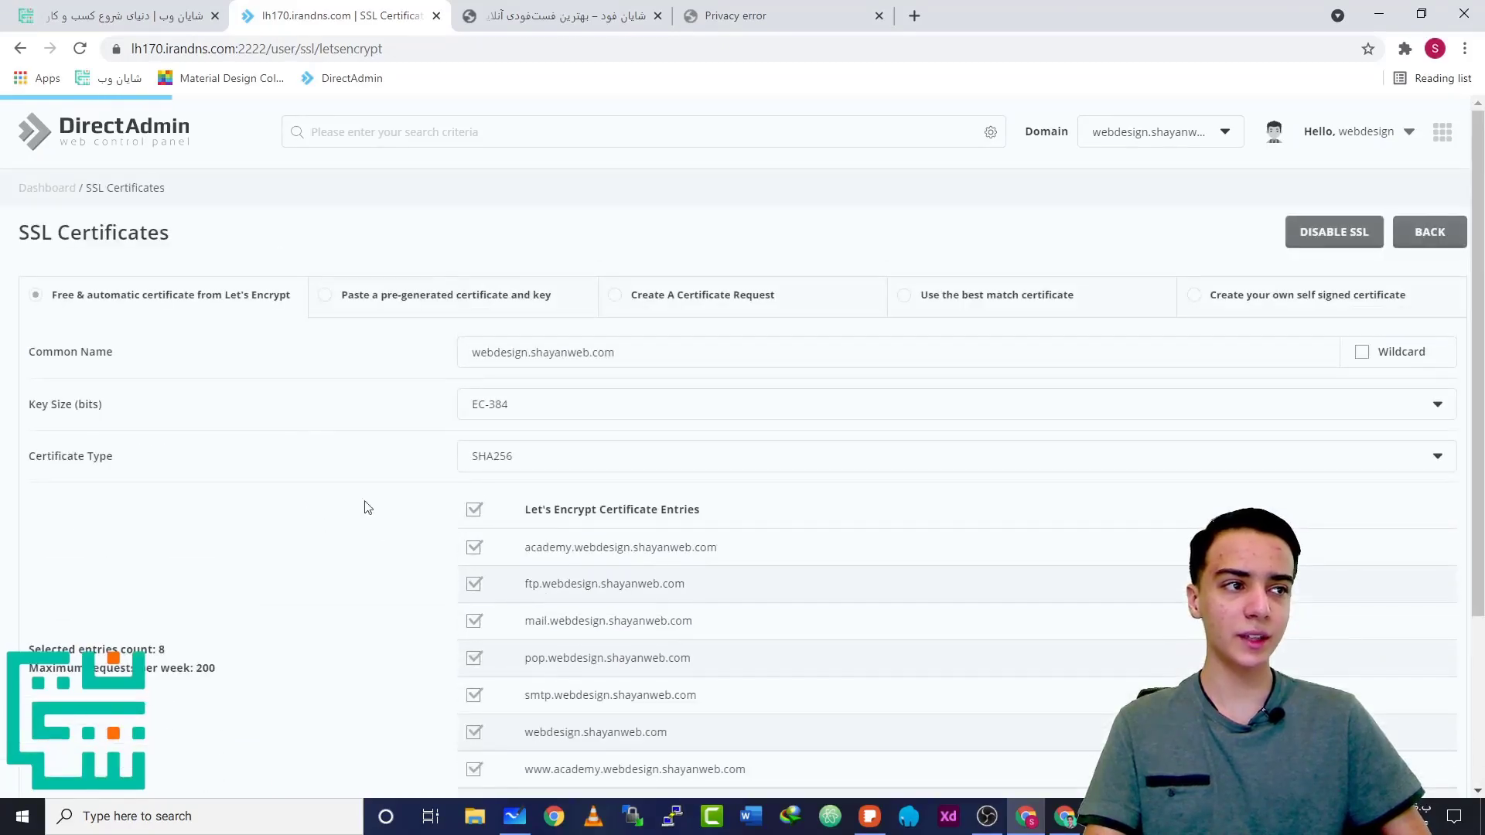
Examine the selected Let's Encrypt certificate entries, including academy.webdesign.shayanweb.com, while the request is processed
scroll(308, 531, "down", 2)
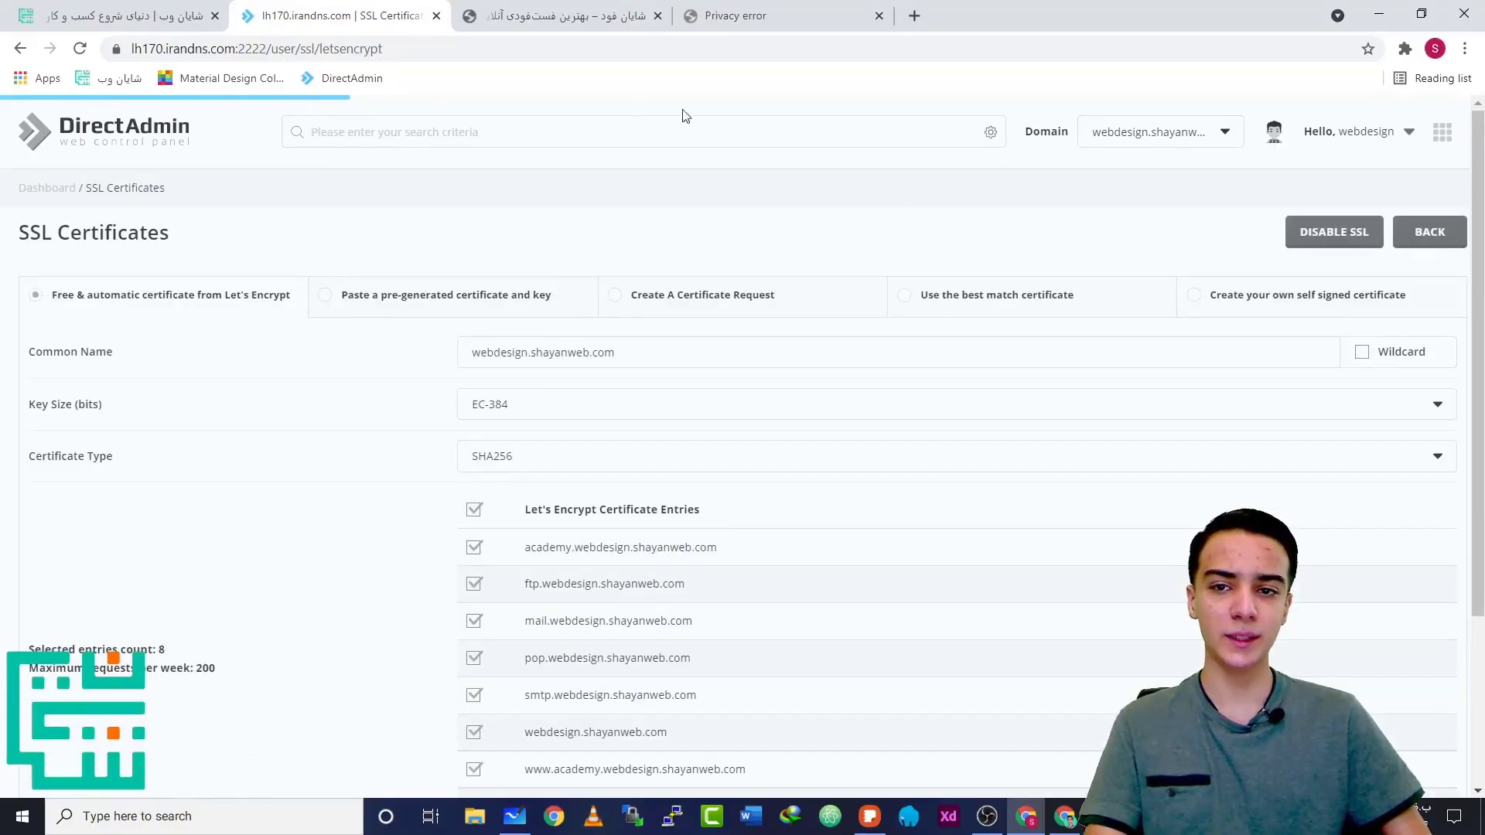
scroll(691, 499, "down", 3)
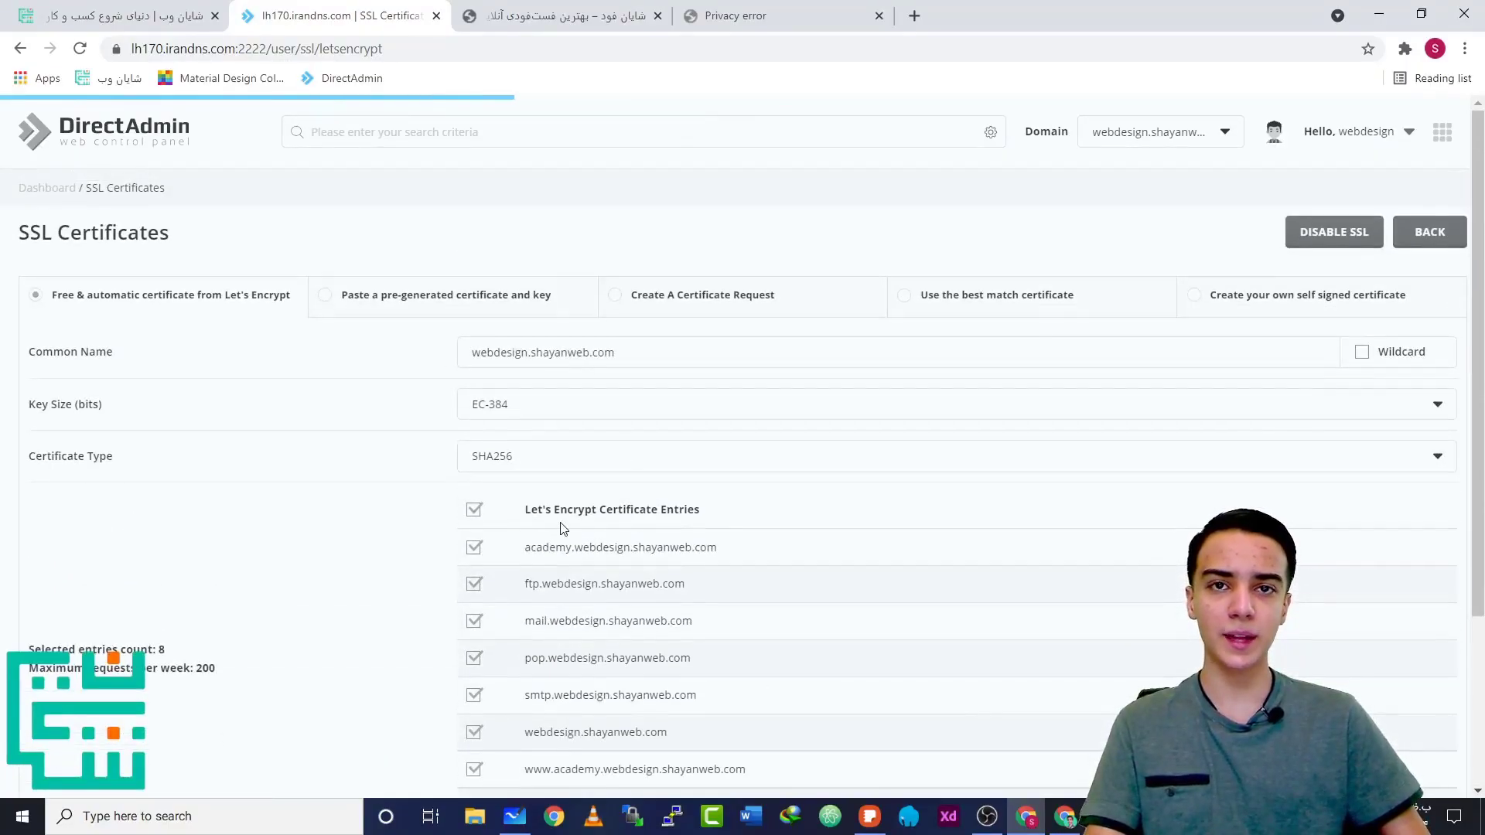
scroll(445, 482, "down", 2)
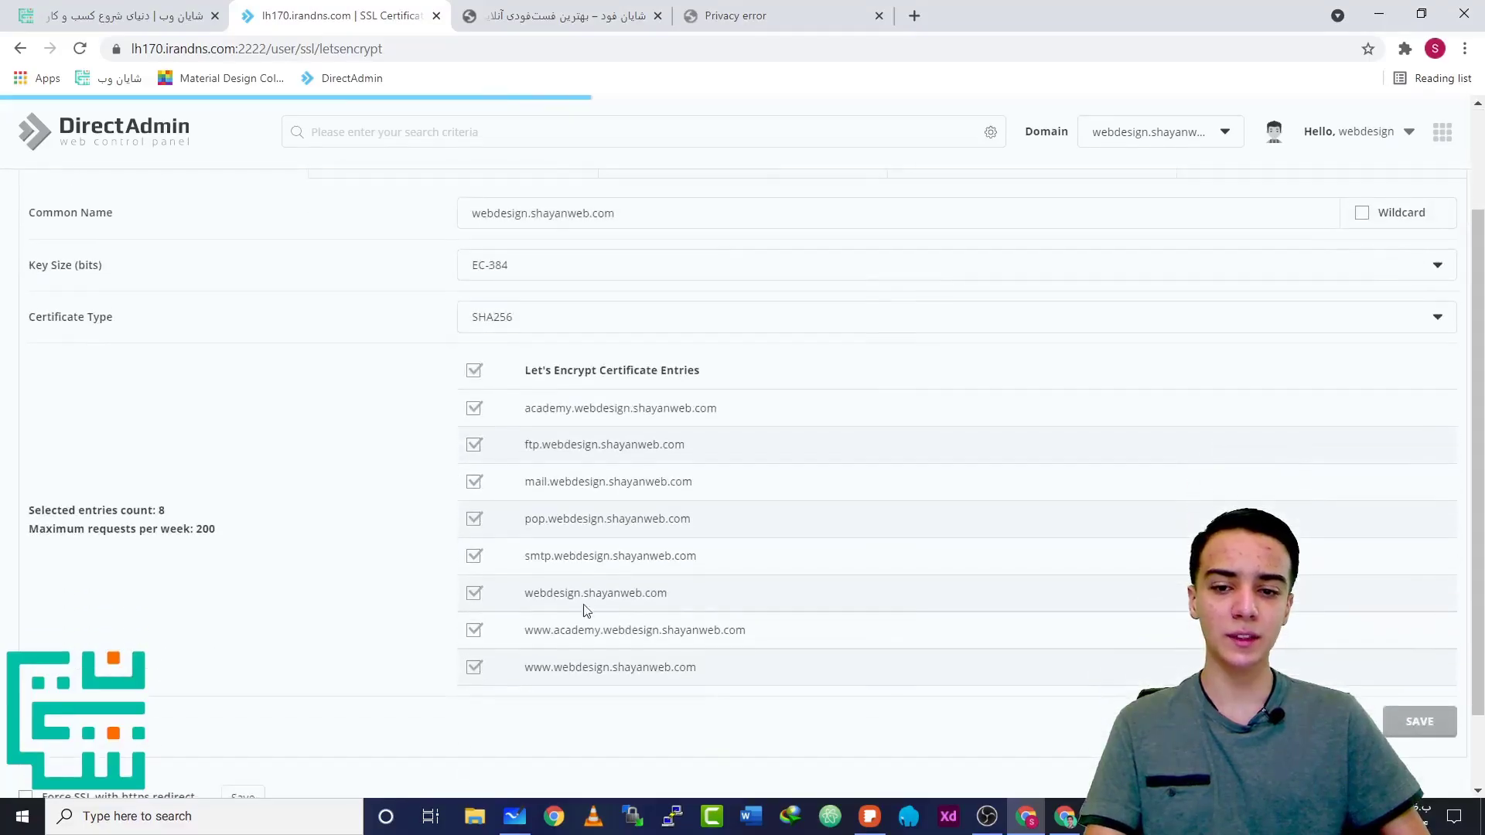
scroll(611, 408, "up", 5)
scroll(481, 401, "up", 1)
scroll(316, 403, "left", 1)
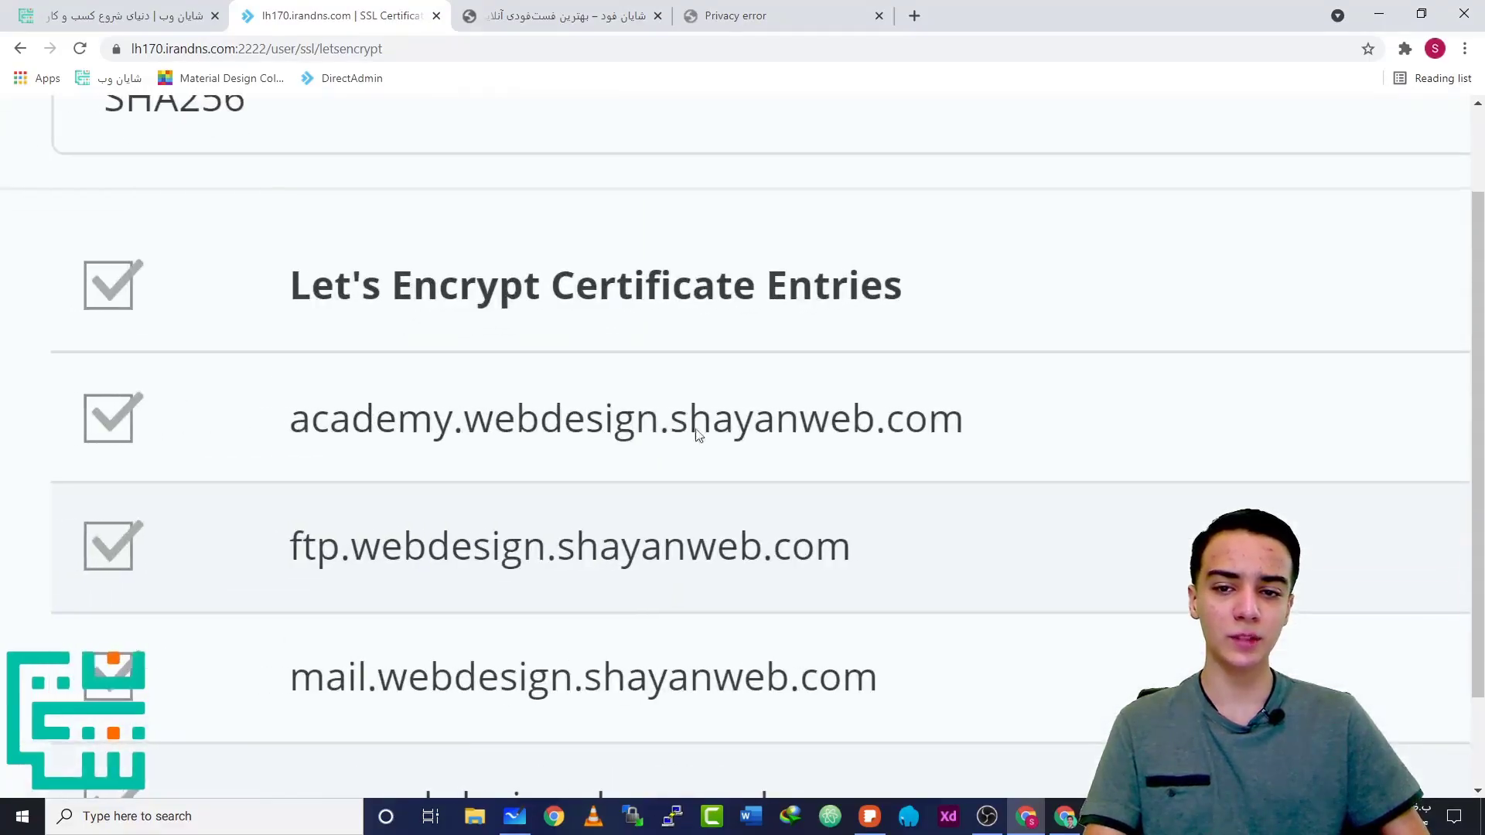
scroll(884, 435, "down", 5)
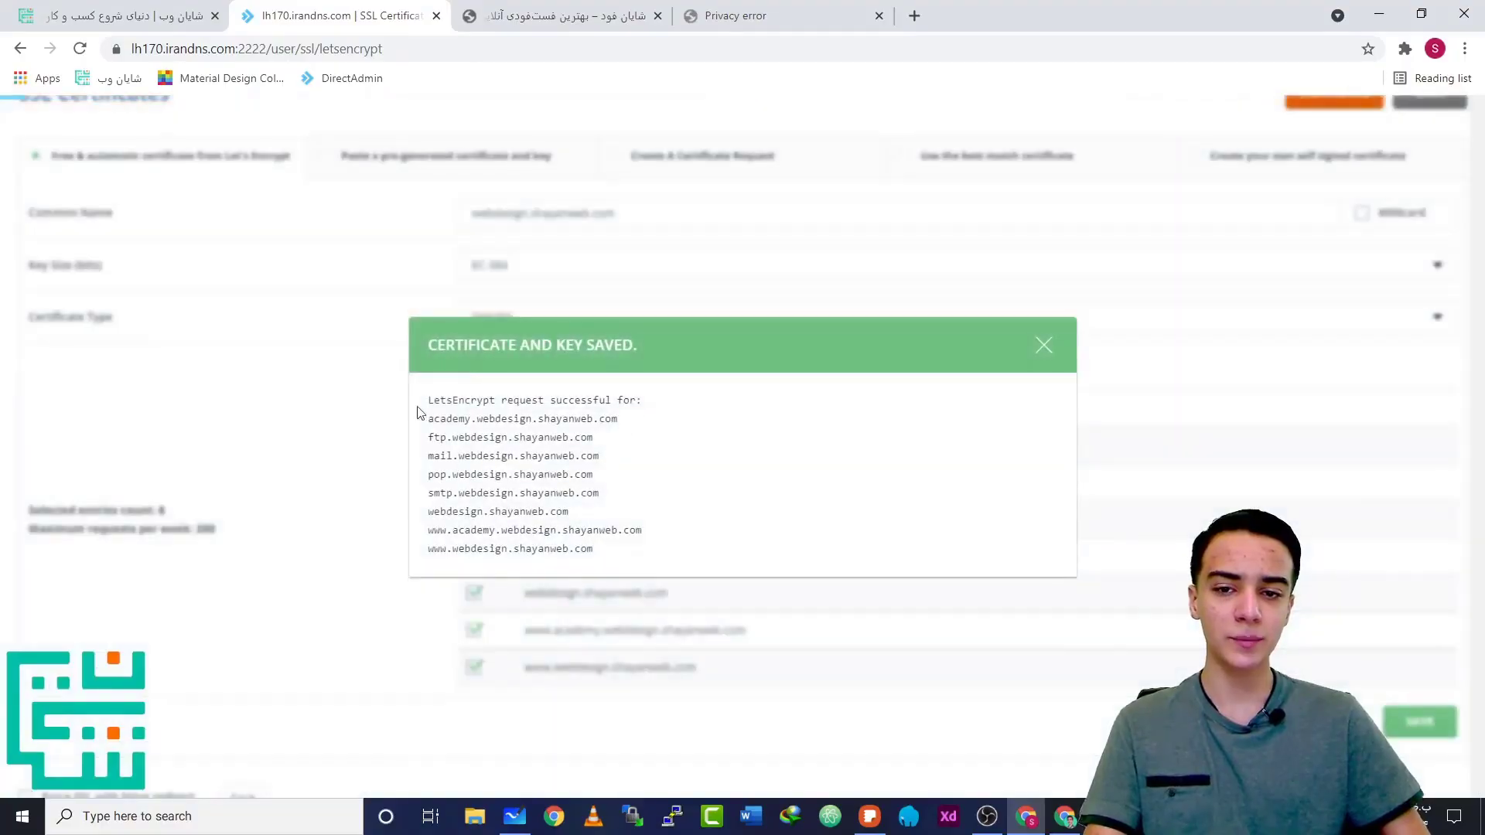
Review the hosts listed in the Let's Encrypt certificate confirmation and dismiss the message
left_click_drag(435, 399, 543, 393)
left_click(544, 393)
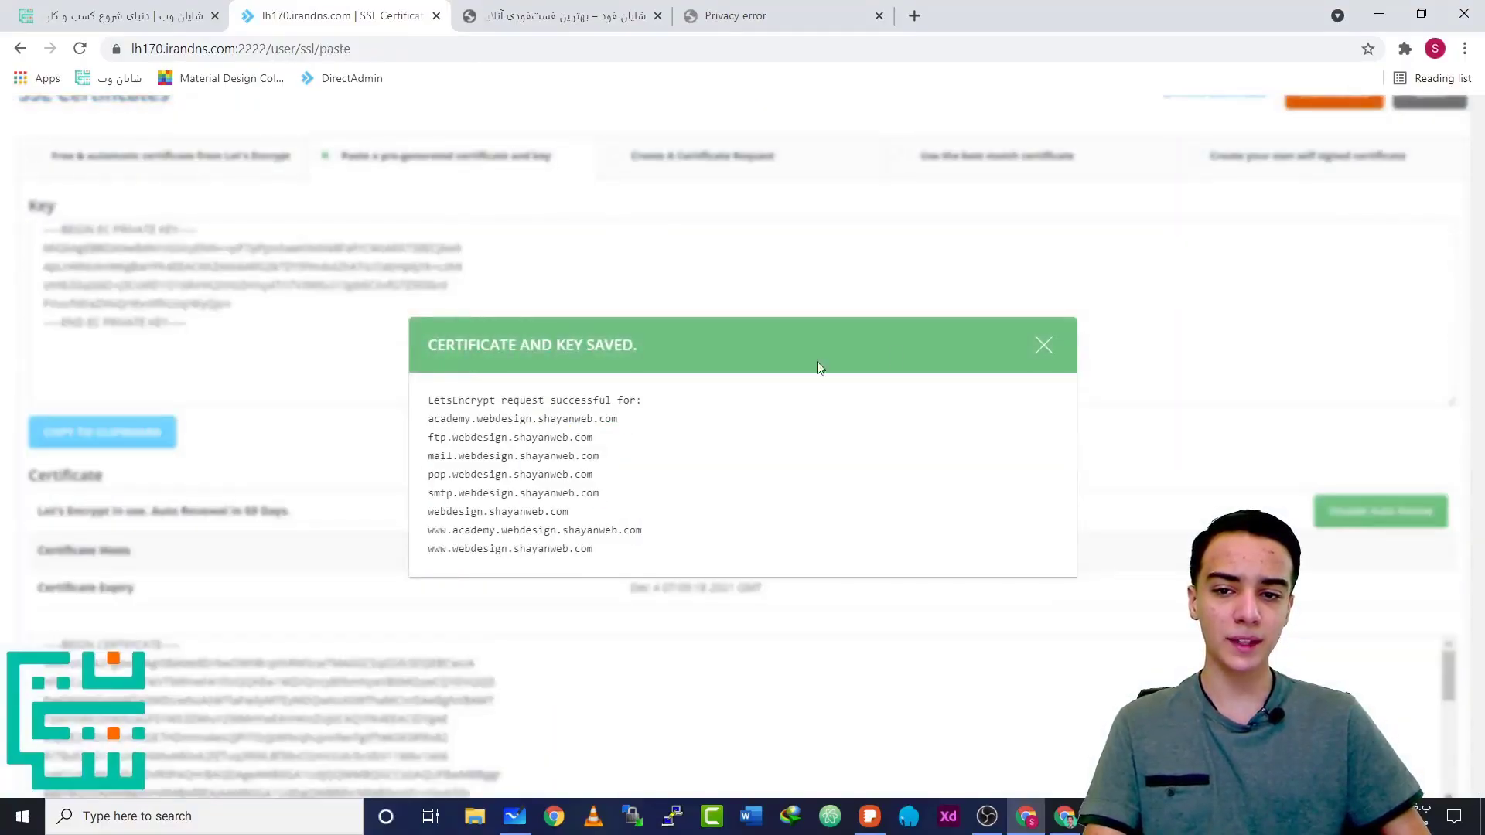
triple_click(479, 437)
left_click_drag(479, 437, 498, 564)
left_click(503, 415)
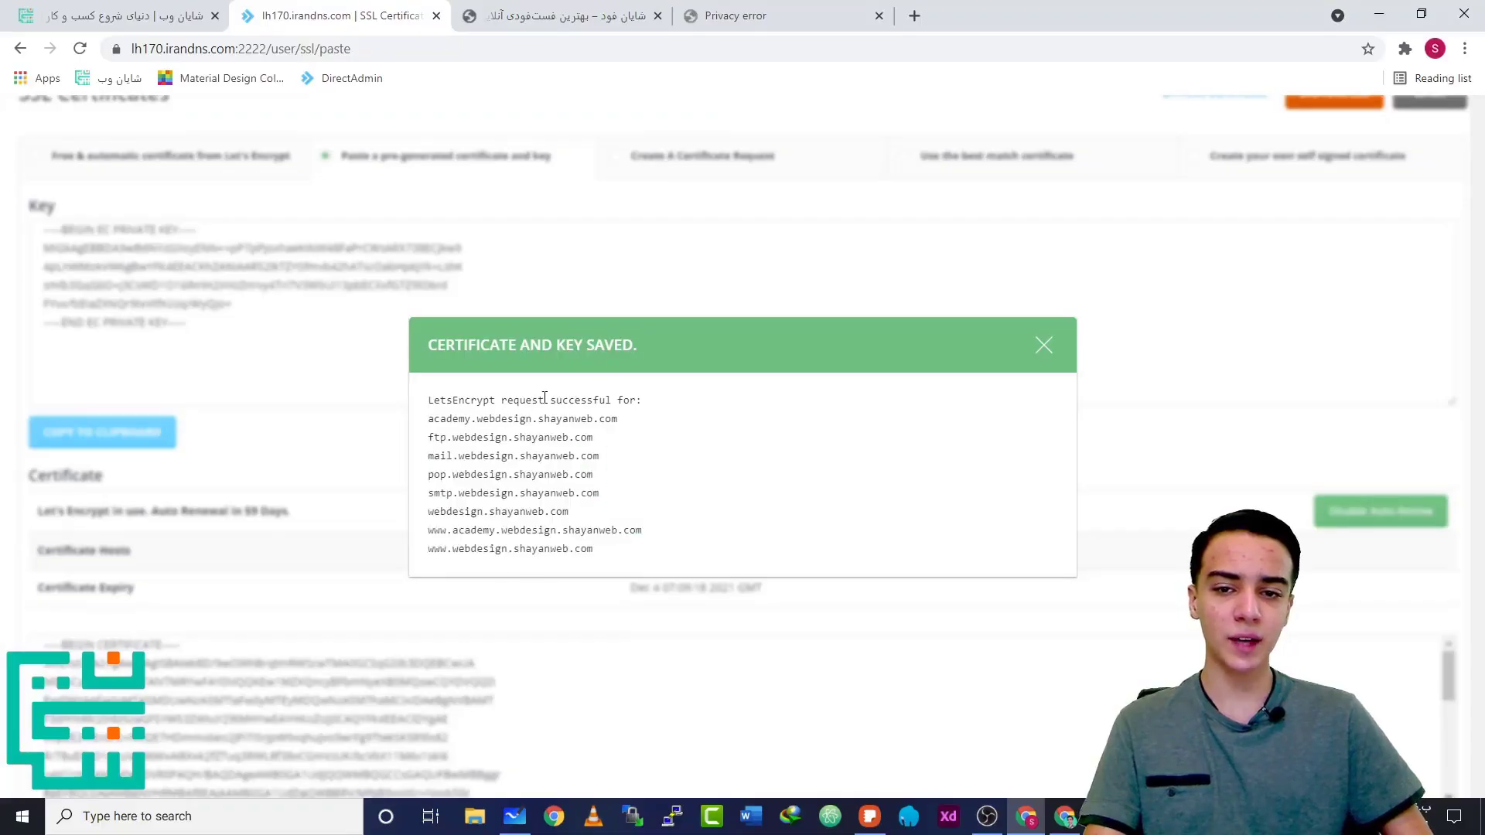
left_click_drag(544, 398, 649, 403)
left_click(649, 403)
left_click(1044, 345)
Close the regular tab of academy.webdesign.shayanweb.com and load the same address in a new Incognito window
left_click(750, 17)
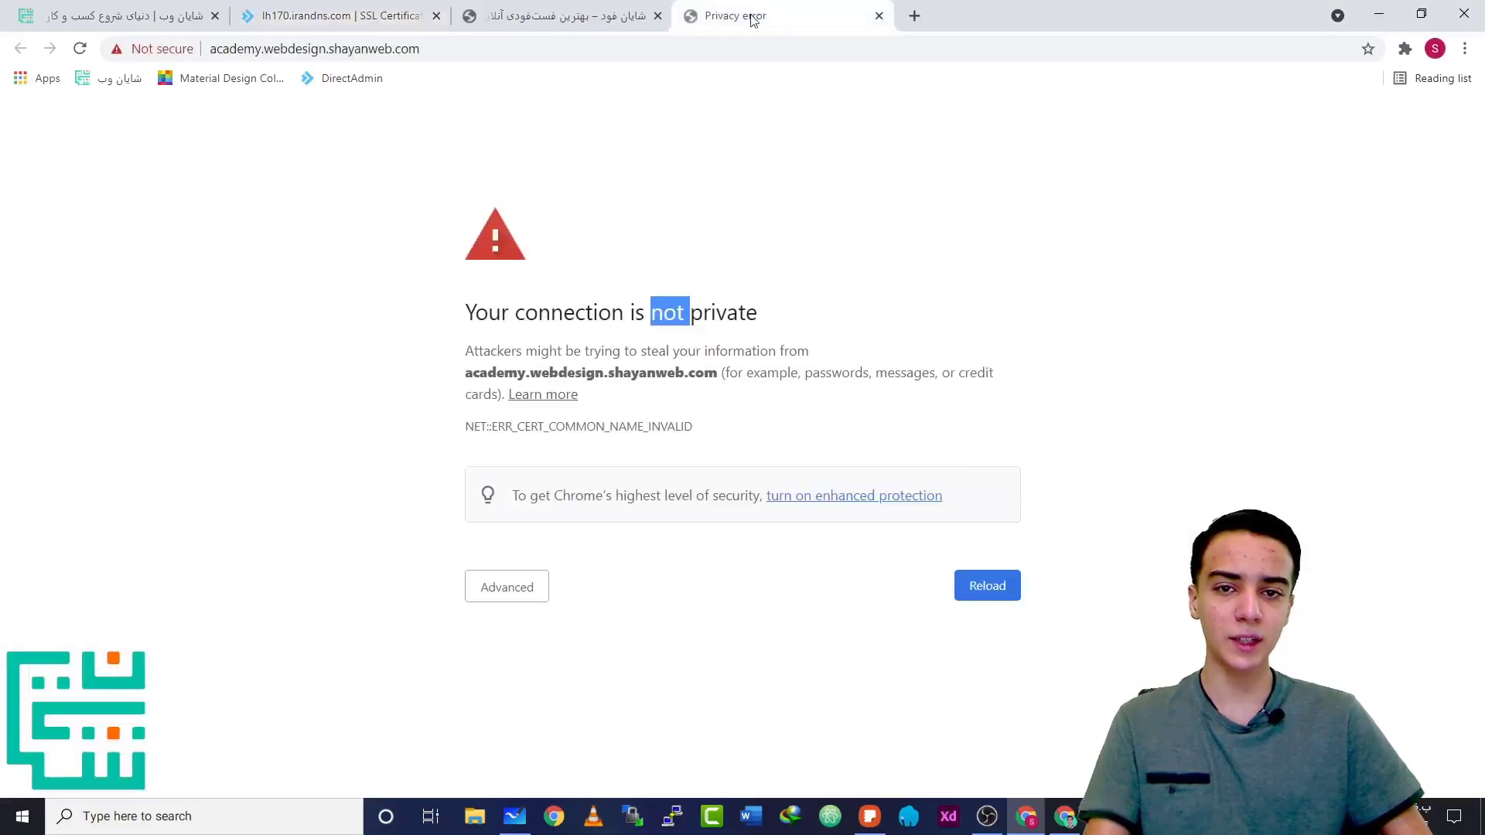
left_click(606, 147)
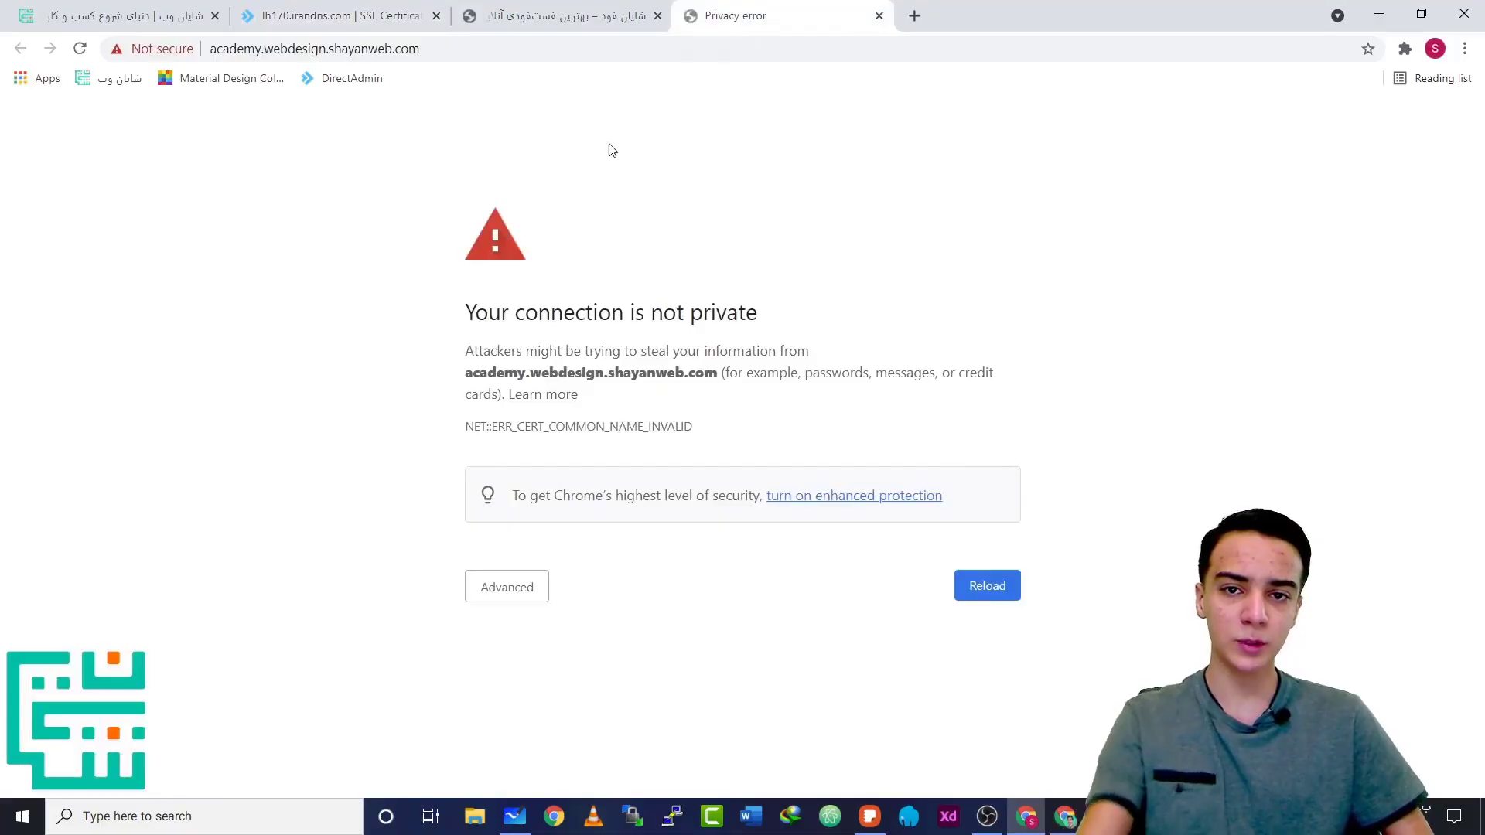
left_click(393, 48)
key("ctrl+x")
key("ctrl+w")
key("ctrl+shift+n")
key("ctrl+v")
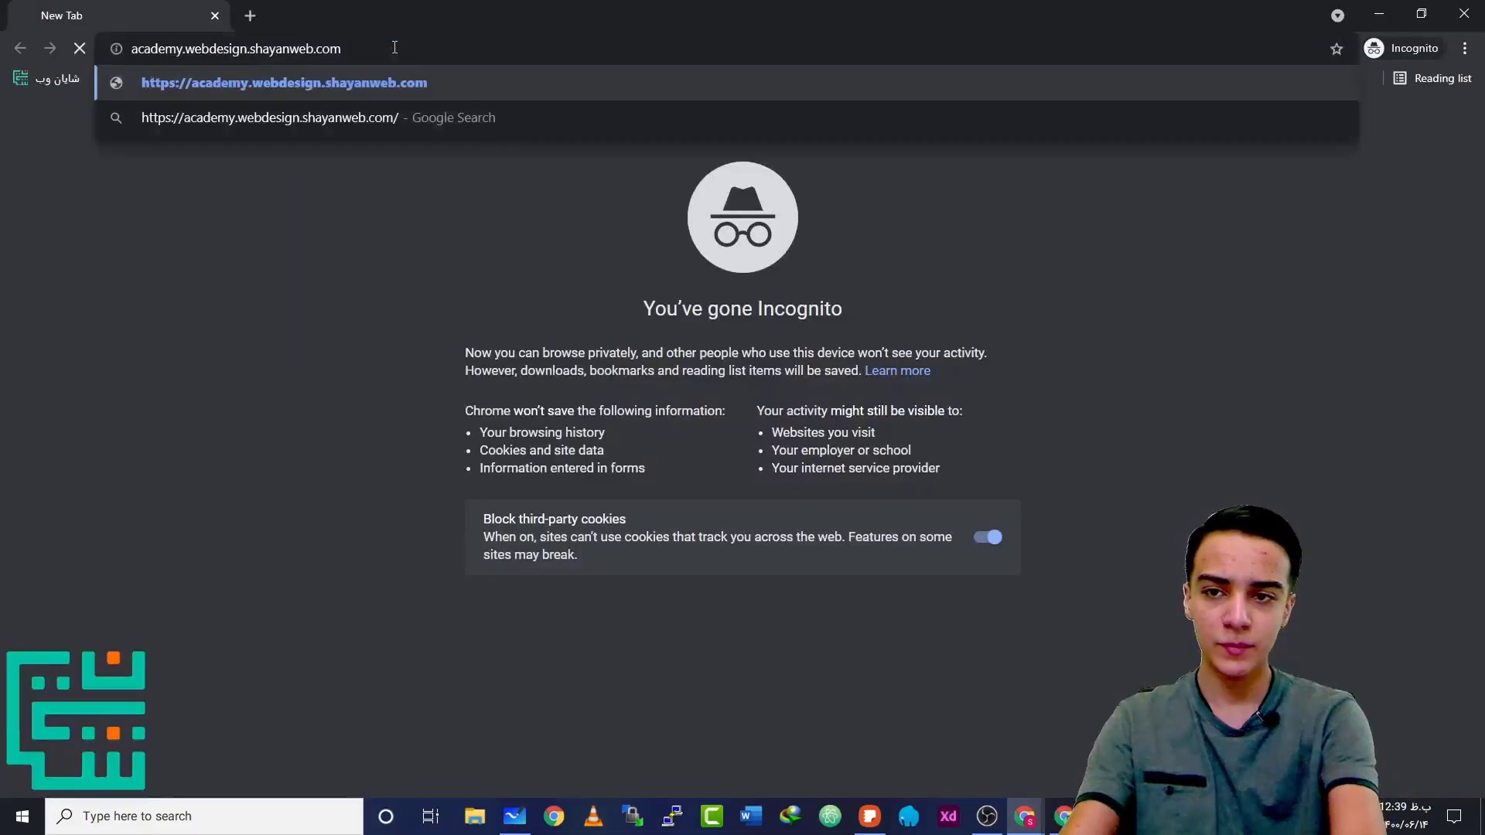
key("Return")
View the certificate that the academy site presents and close its details
left_click(161, 49)
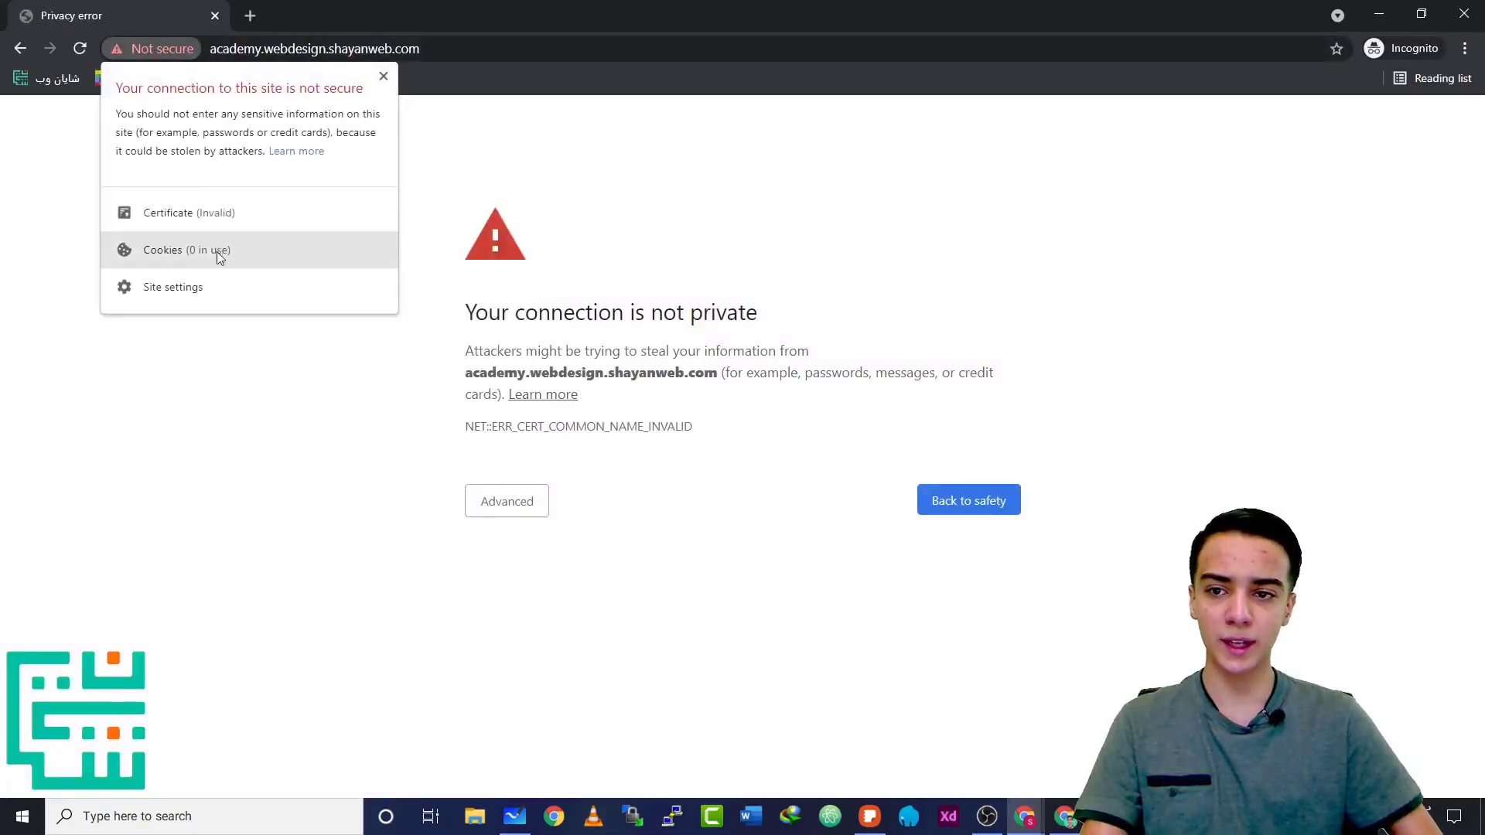
left_click(208, 214)
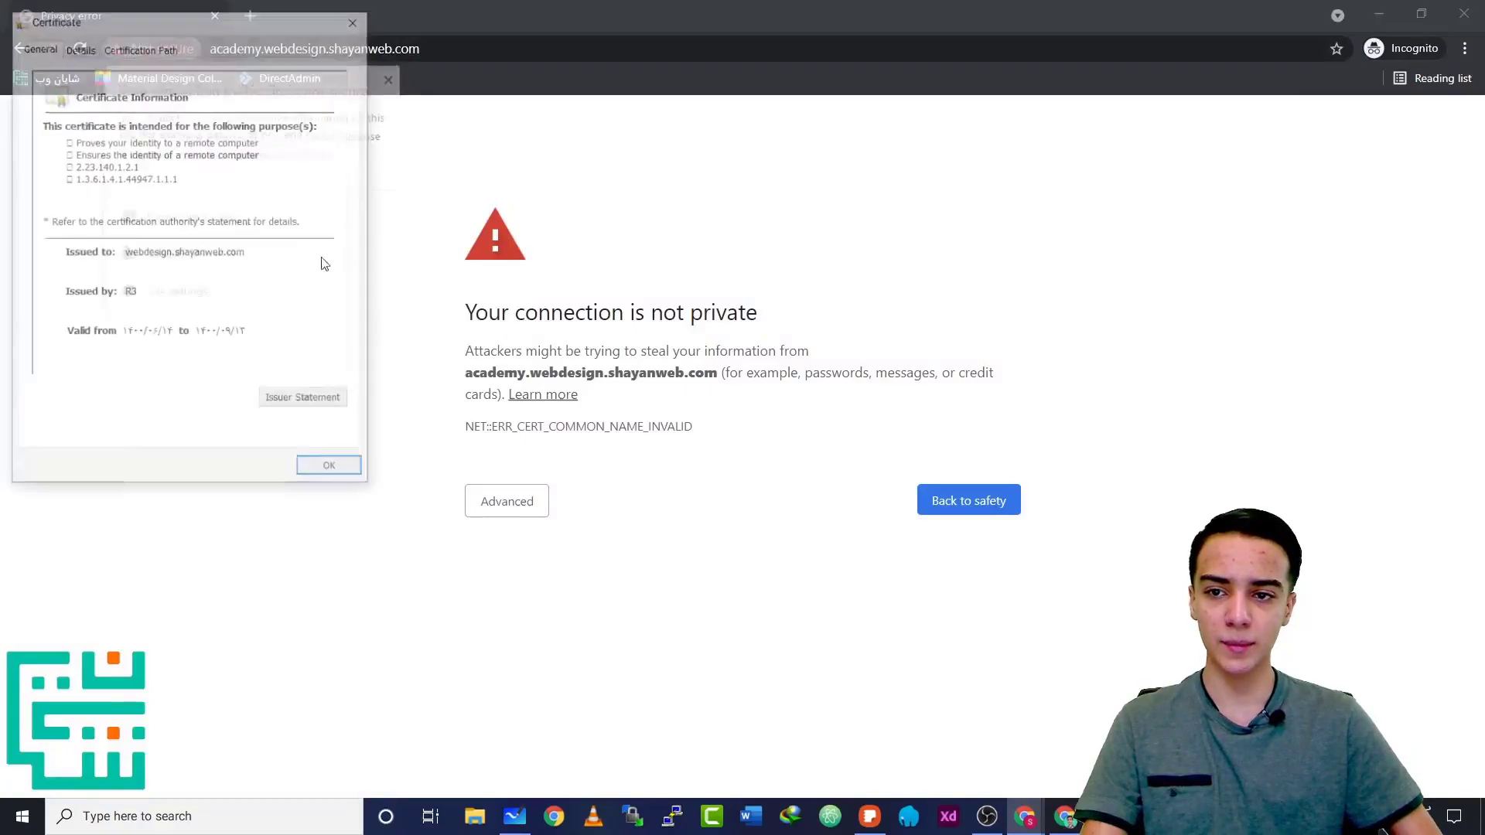
left_click(317, 475)
Load academy.webdesign.shayanweb.com in a fresh Incognito window and proceed past the privacy warning
key("ctrl+w")
key("ctrl+shift+n")
key("ctrl+v")
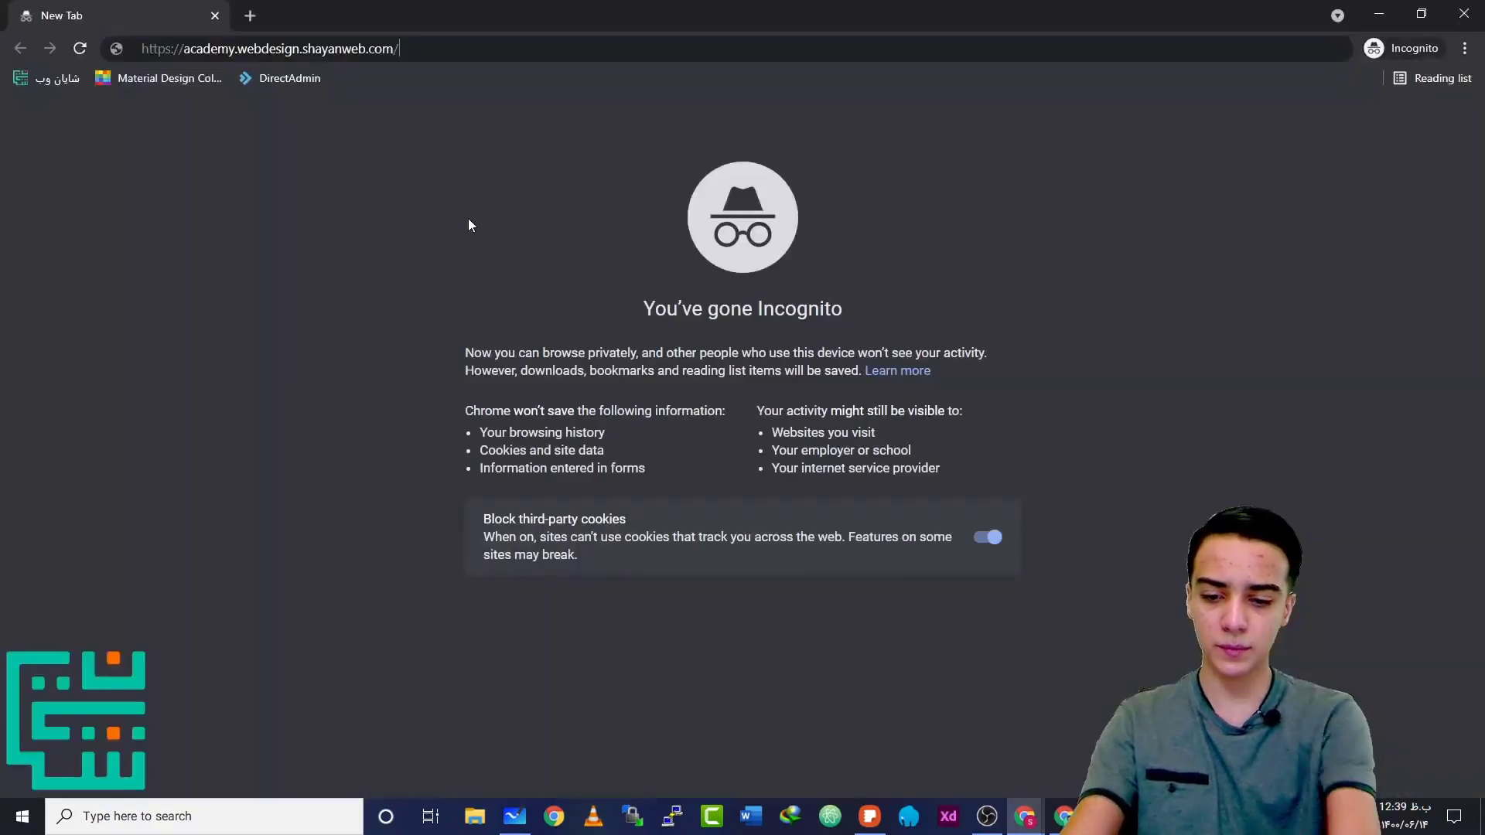
key("Return")
left_click(510, 500)
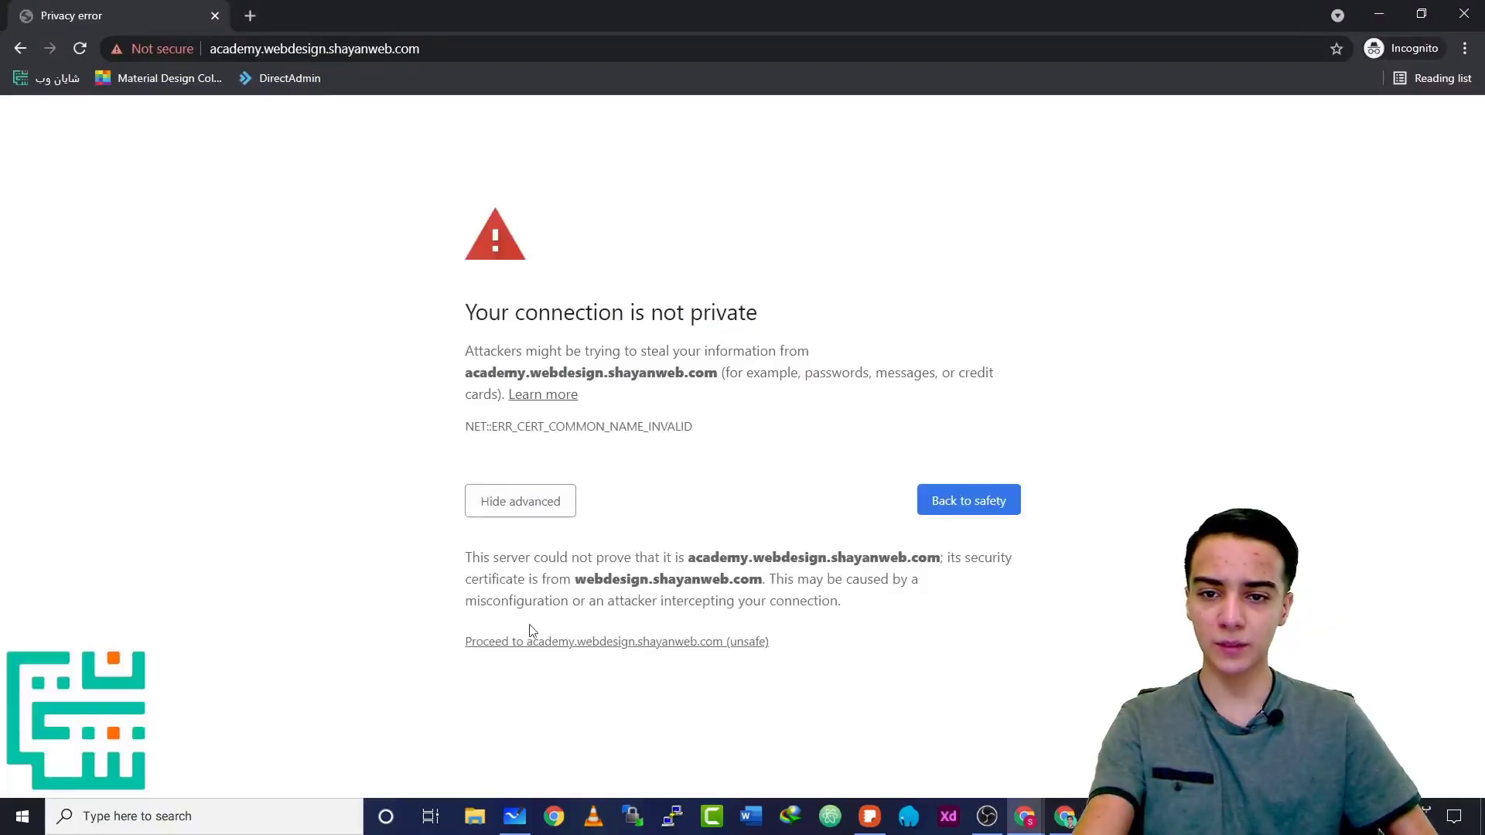
left_click(524, 643)
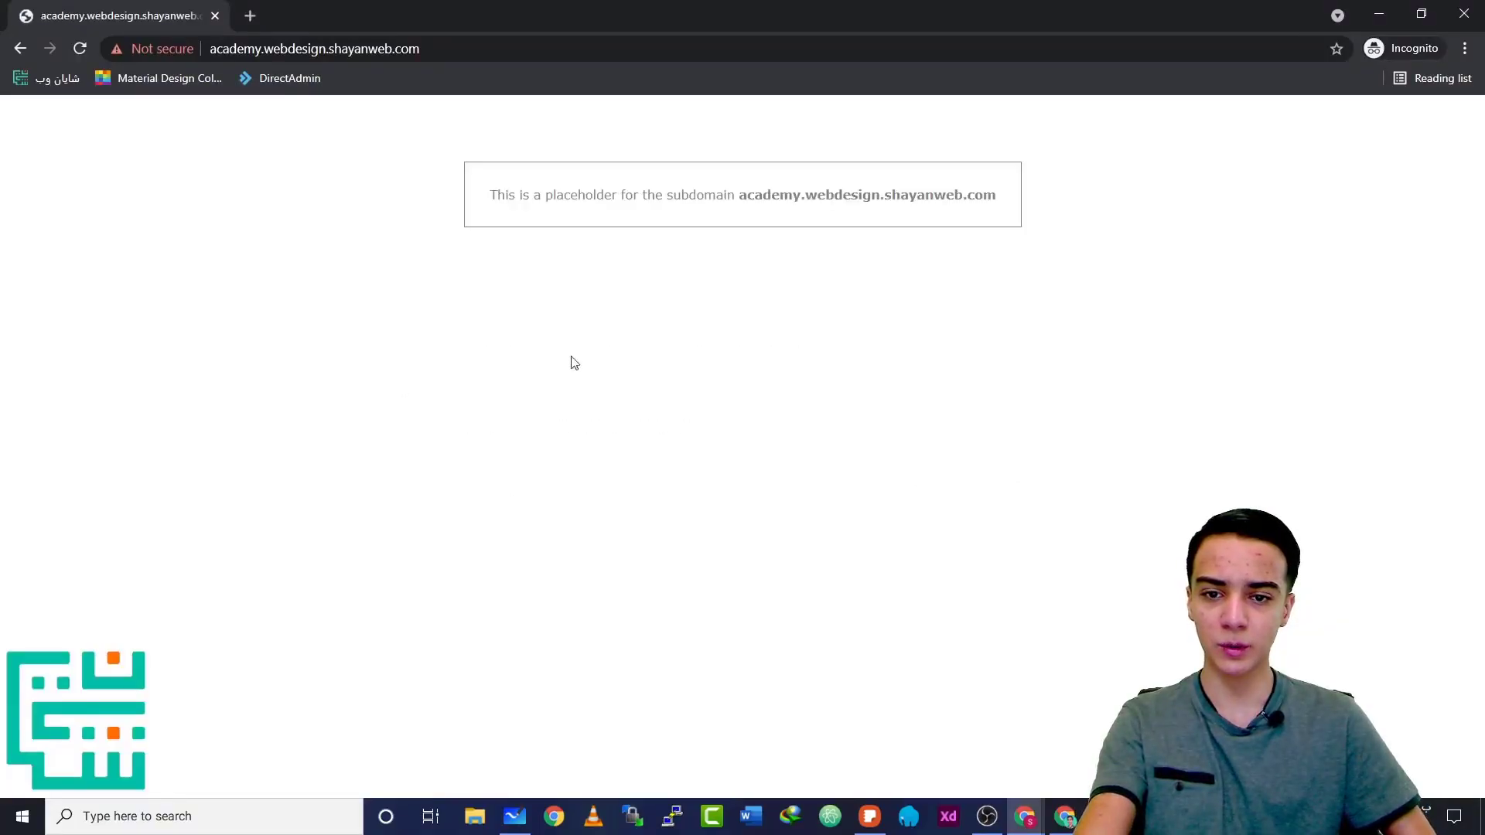
Examine the placeholder text shown on the academy subdomain's page
left_click_drag(501, 193, 1114, 238)
mouse_move(1002, 208)
left_mouse_down()
mouse_move(474, 222)
mouse_move(999, 193)
left_mouse_up()
left_click(475, 224)
left_click(999, 193)
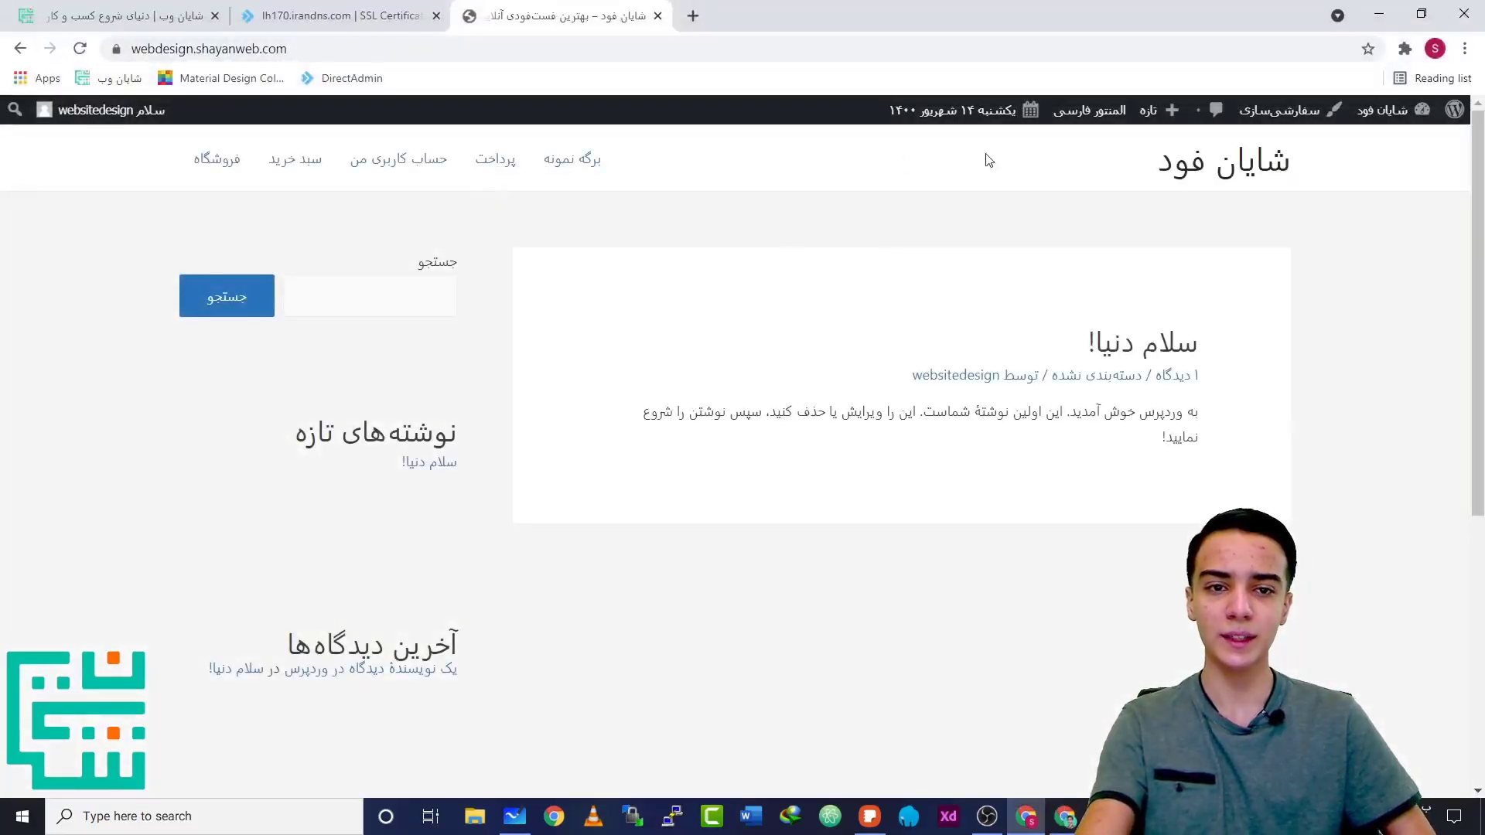
Load academy.webdesign.shayanweb.com in a new regular browser tab and return to the DirectAdmin SSL certificate page
left_click(692, 17)
key("ctrl+v")
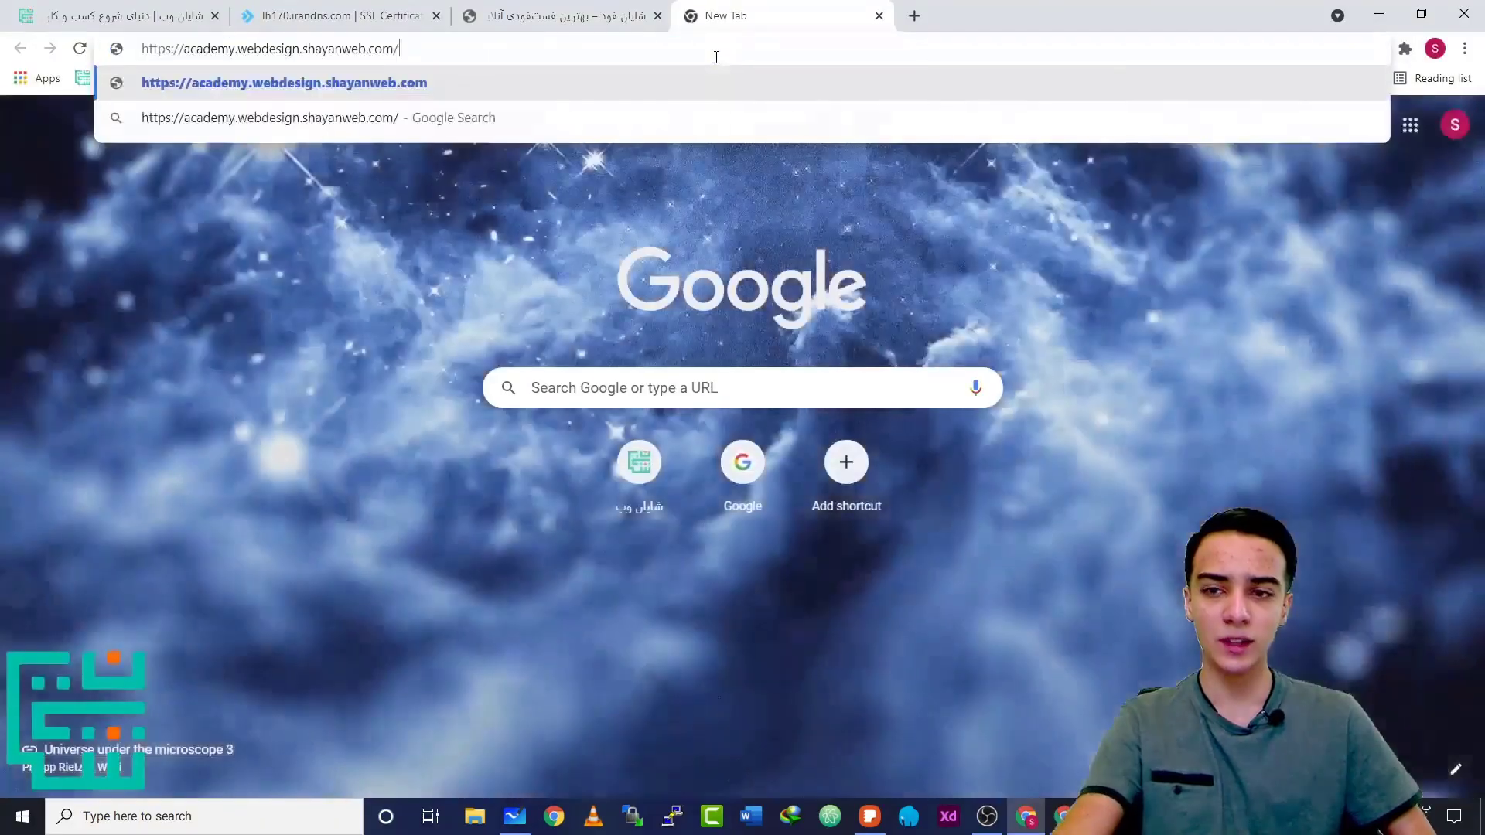
key("Return")
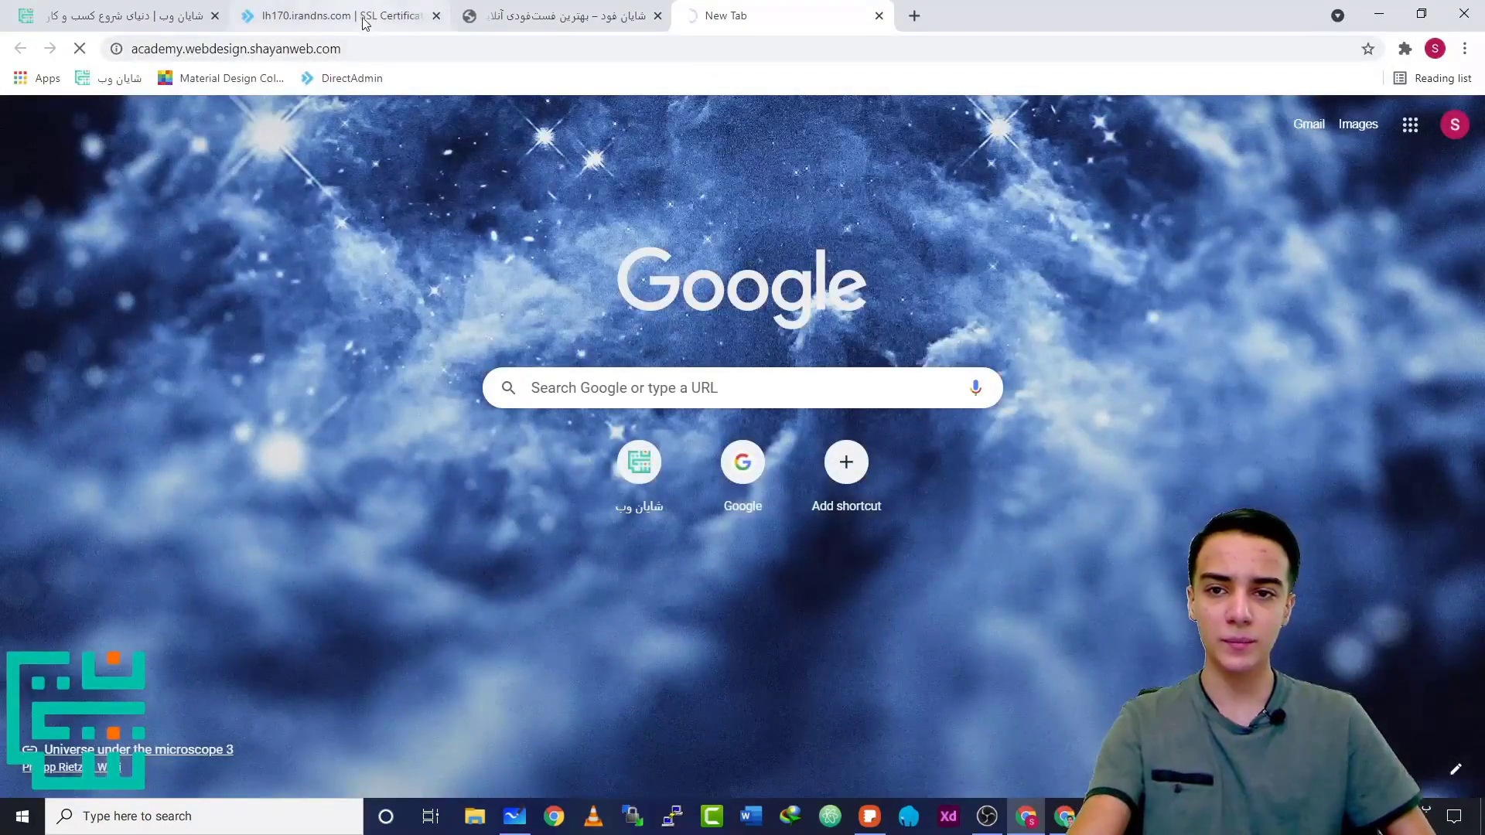
left_click(417, 17)
left_click(1384, 131)
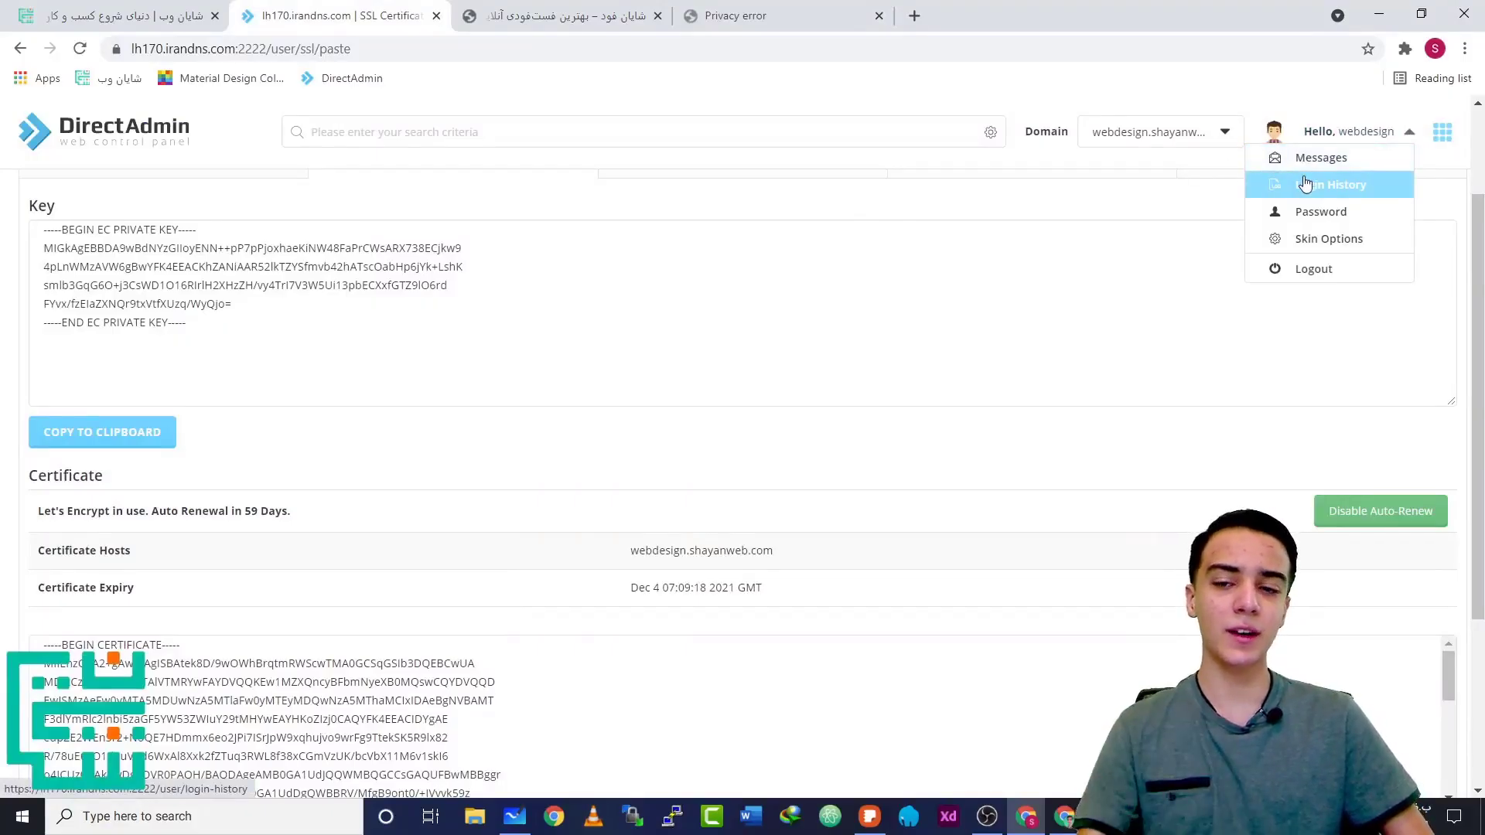
Recheck the academy site by reloading its tab, look over the connection heading, and close the tab
left_click(769, 18)
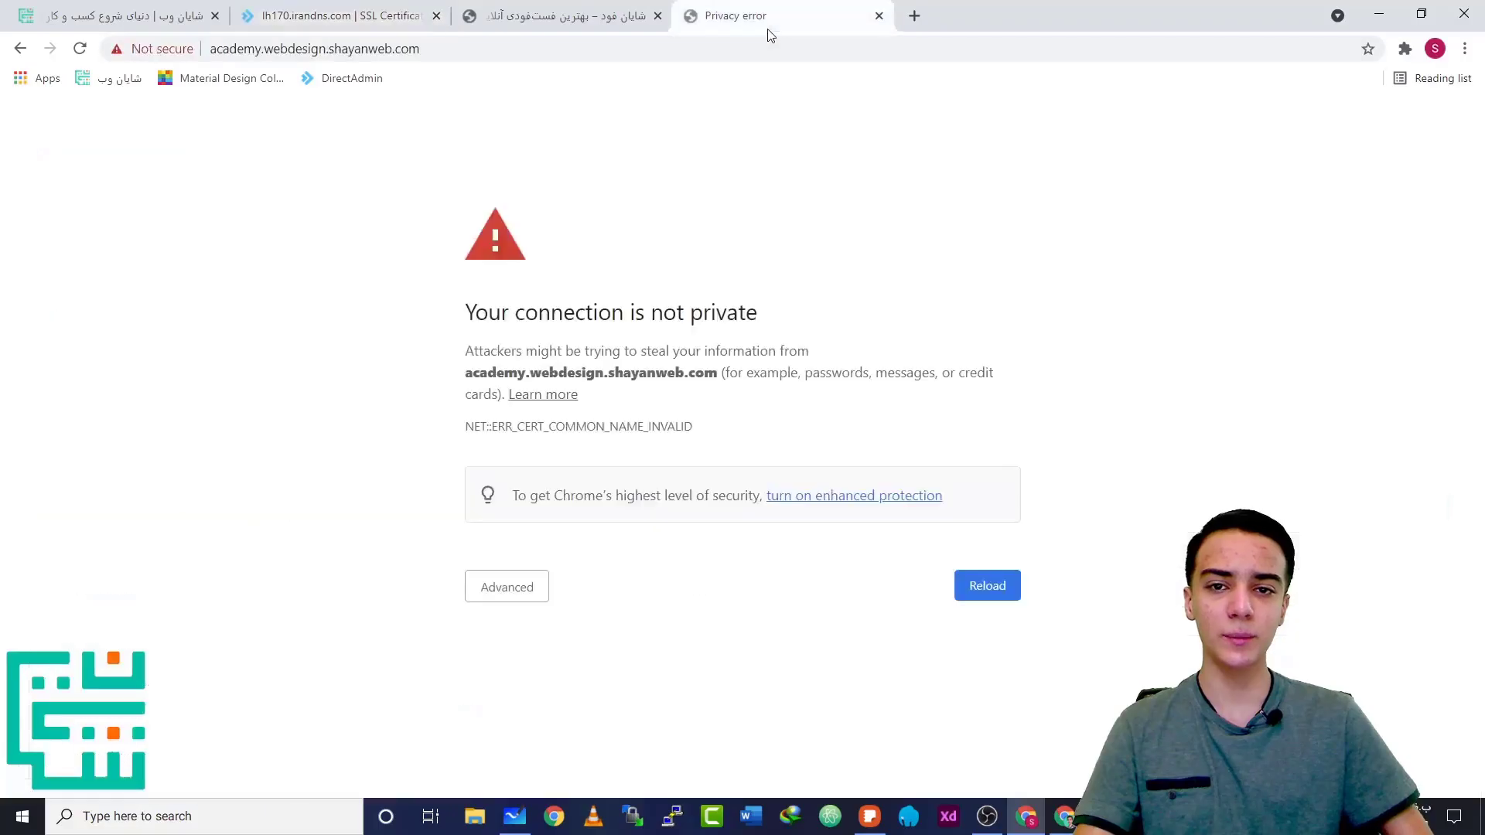
right_click(769, 21)
left_click(841, 133)
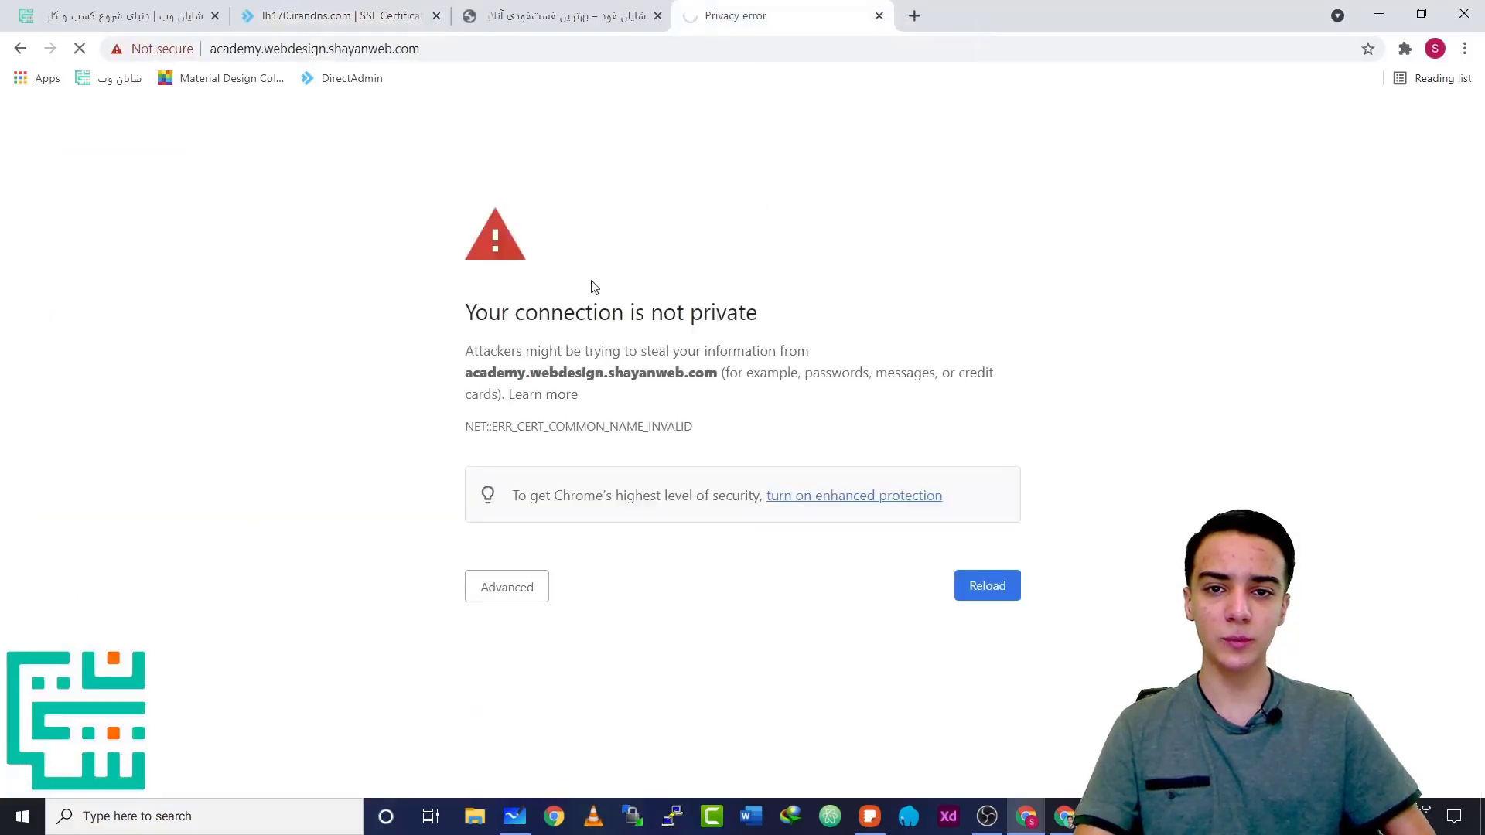
left_click_drag(591, 286, 974, 298)
left_click(933, 313)
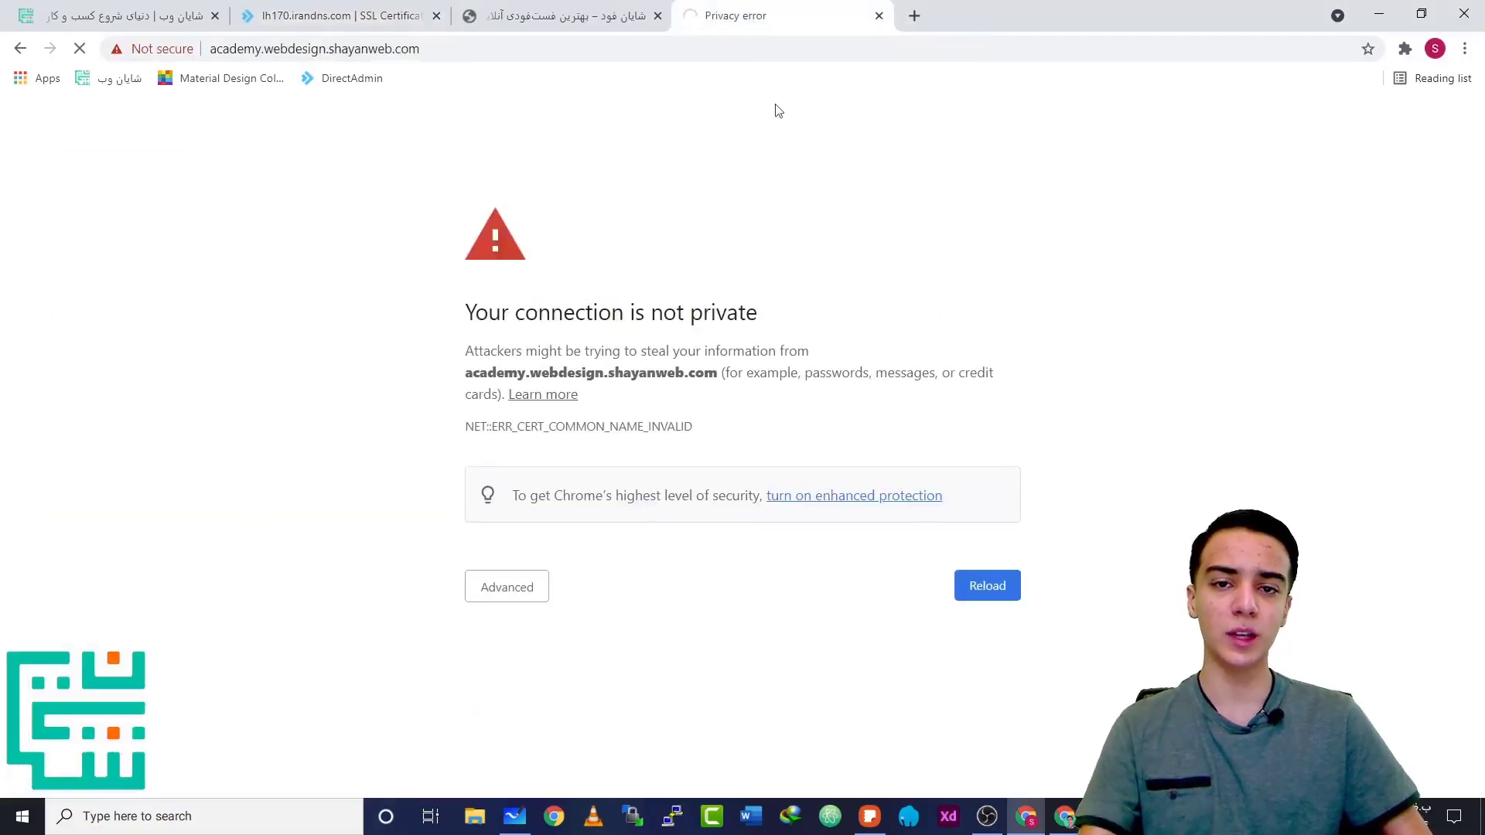
middle_click(736, 16)
Return to the DirectAdmin dashboard, open Subdomain Management and edit the docroot of academy.webdesign.shayanweb.com
left_click(332, 17)
scroll(189, 238, "up", 3)
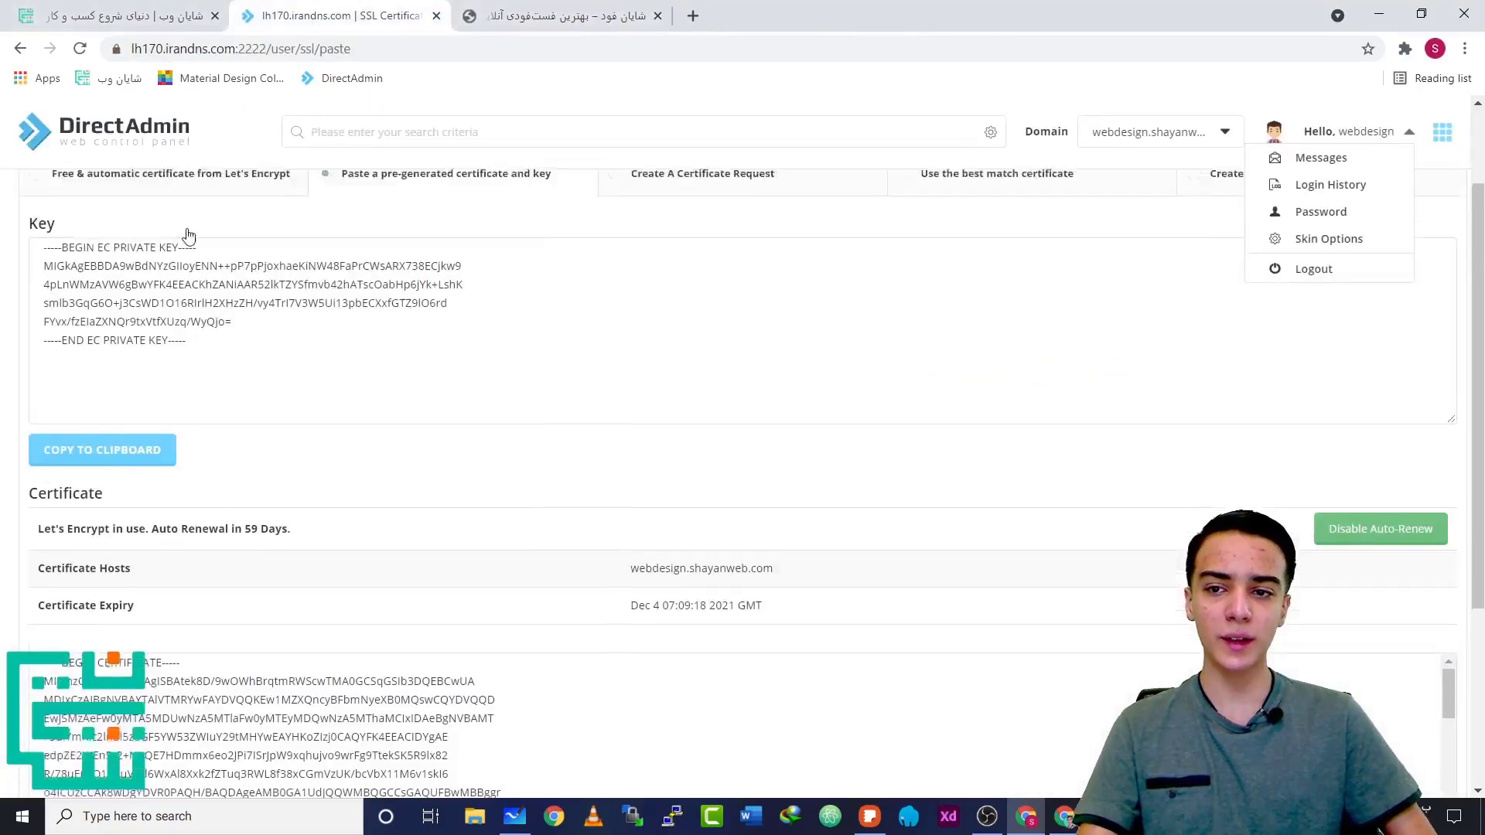
left_click(109, 145)
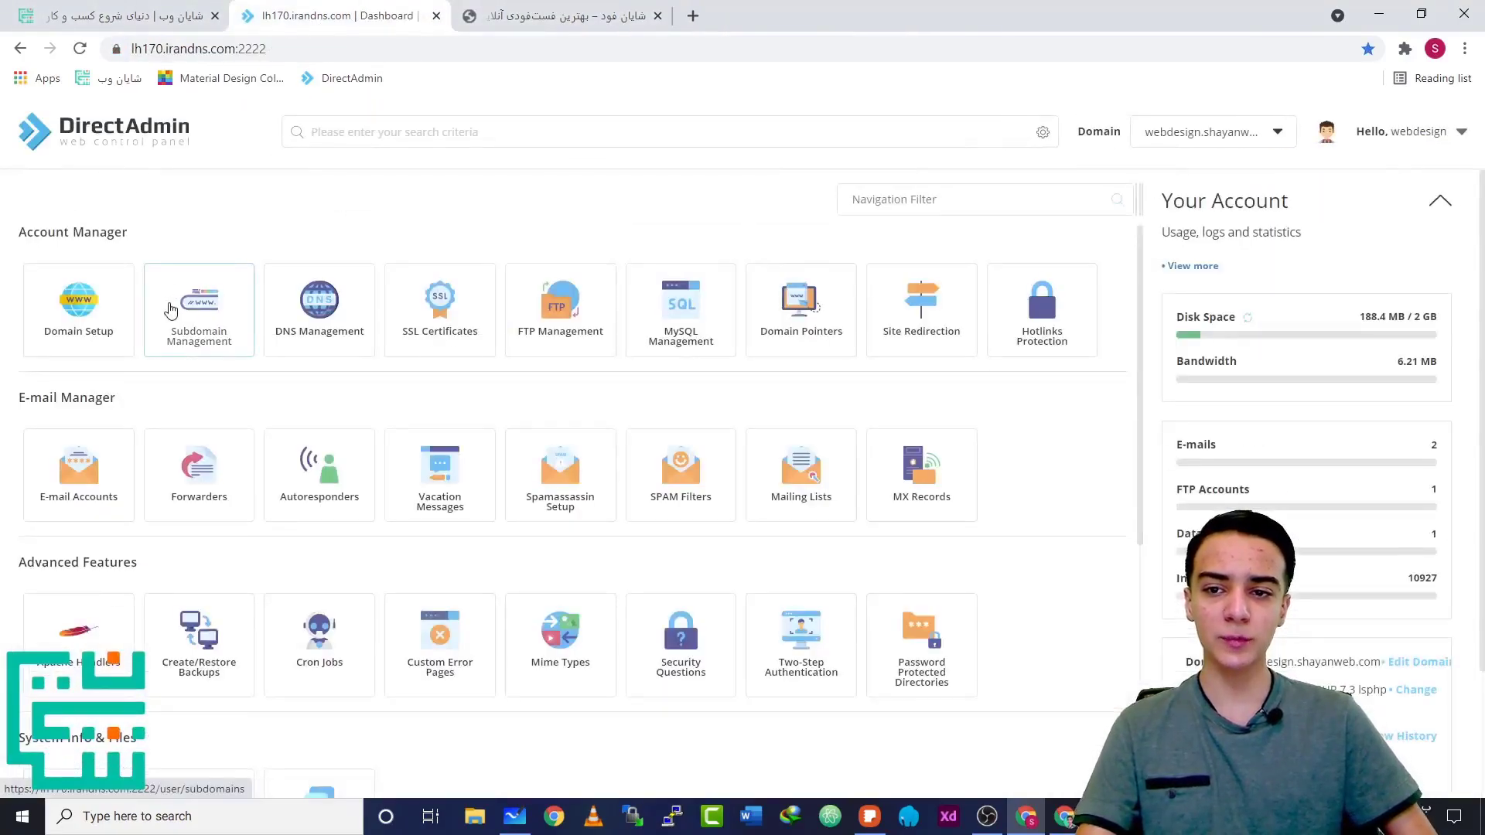
left_click(203, 317)
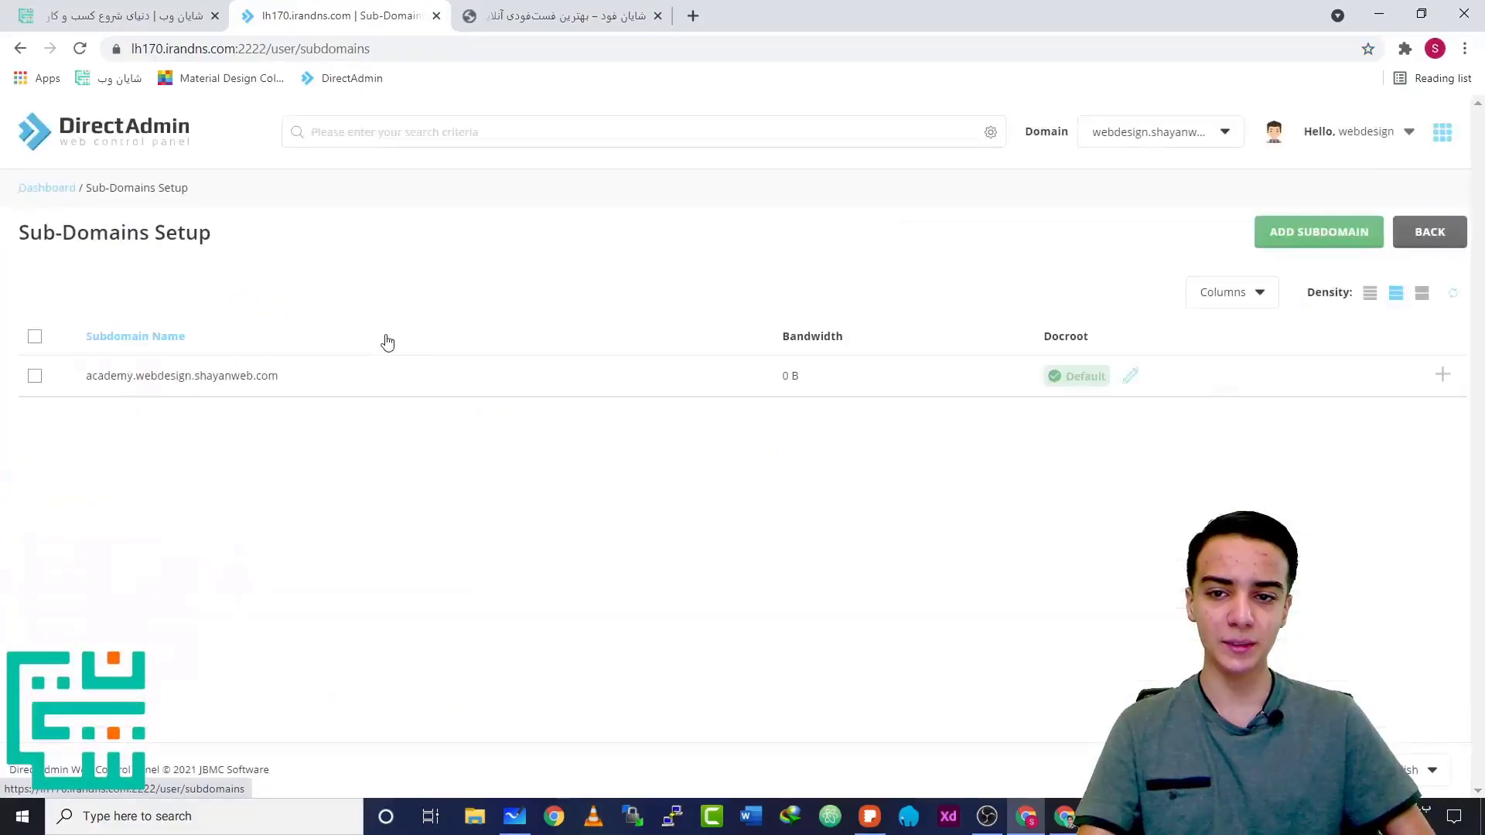
left_click(1129, 378)
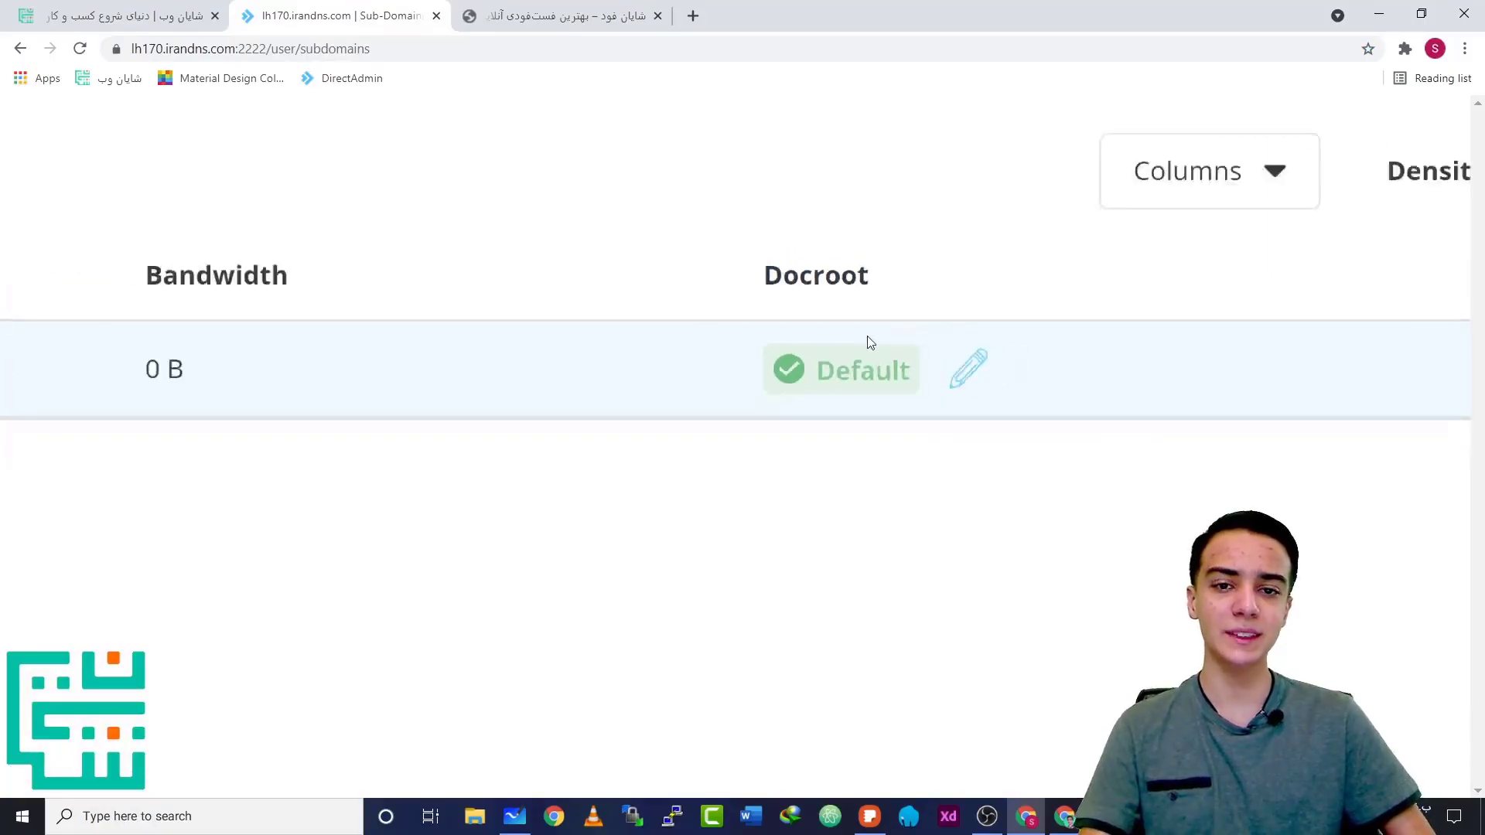
left_click(1131, 379)
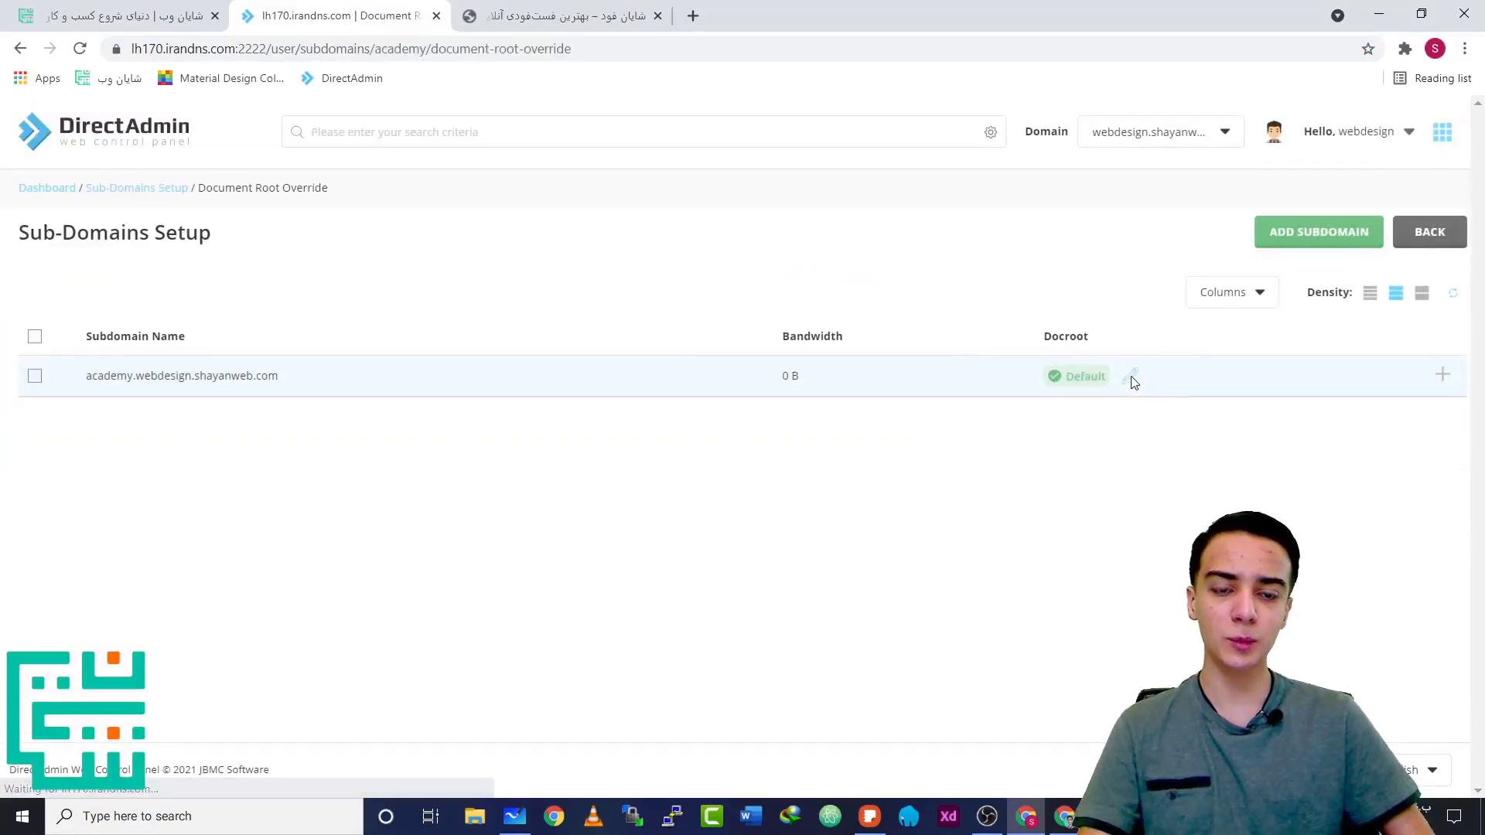
Switch the private and public HTML roots to Custom and highlight the public path /domains/webdesign.shayanweb.com/
left_click(581, 332)
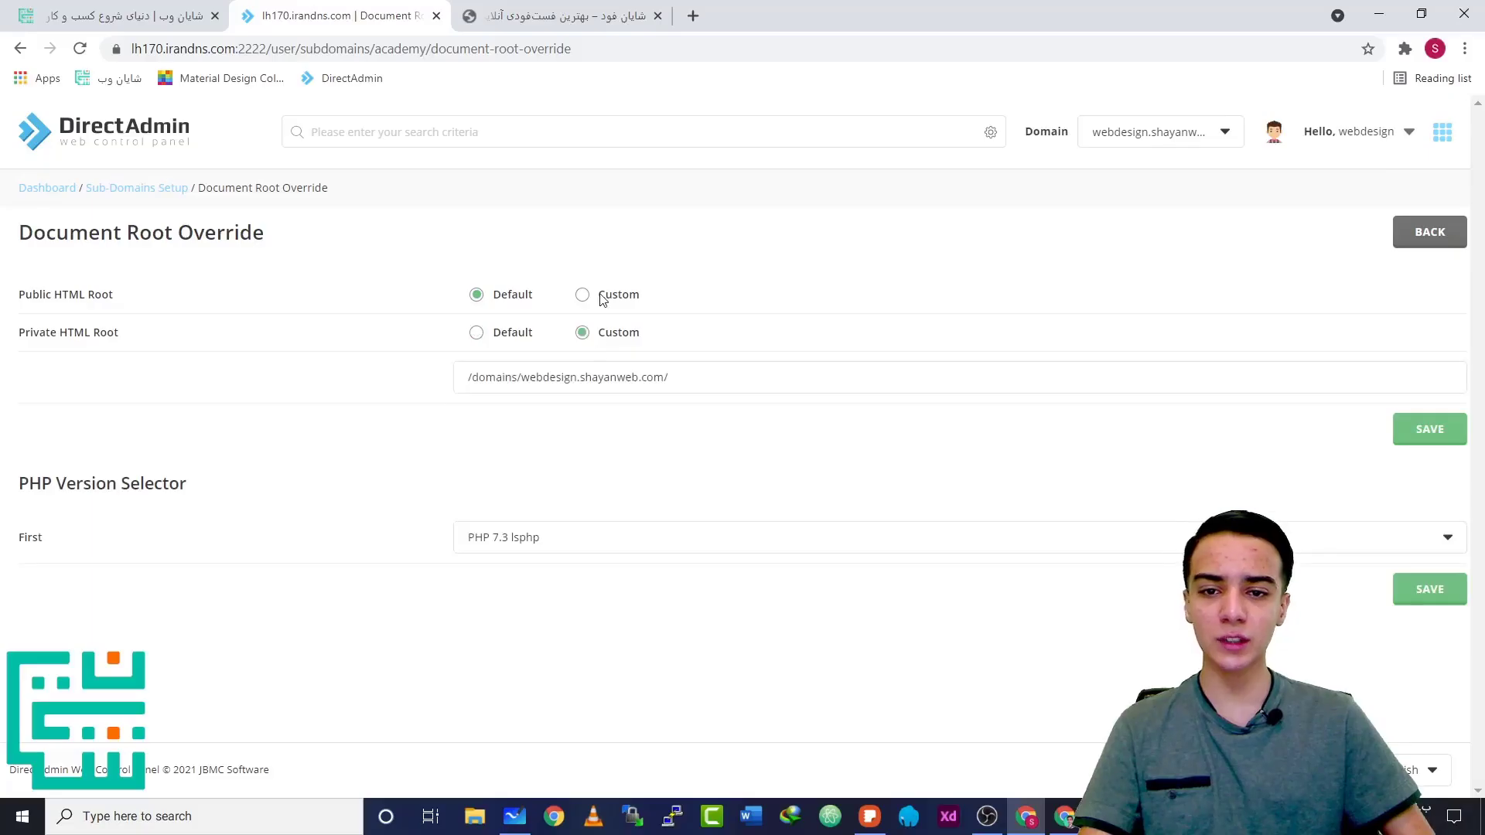
left_click(583, 294)
left_click_drag(670, 340, 374, 358)
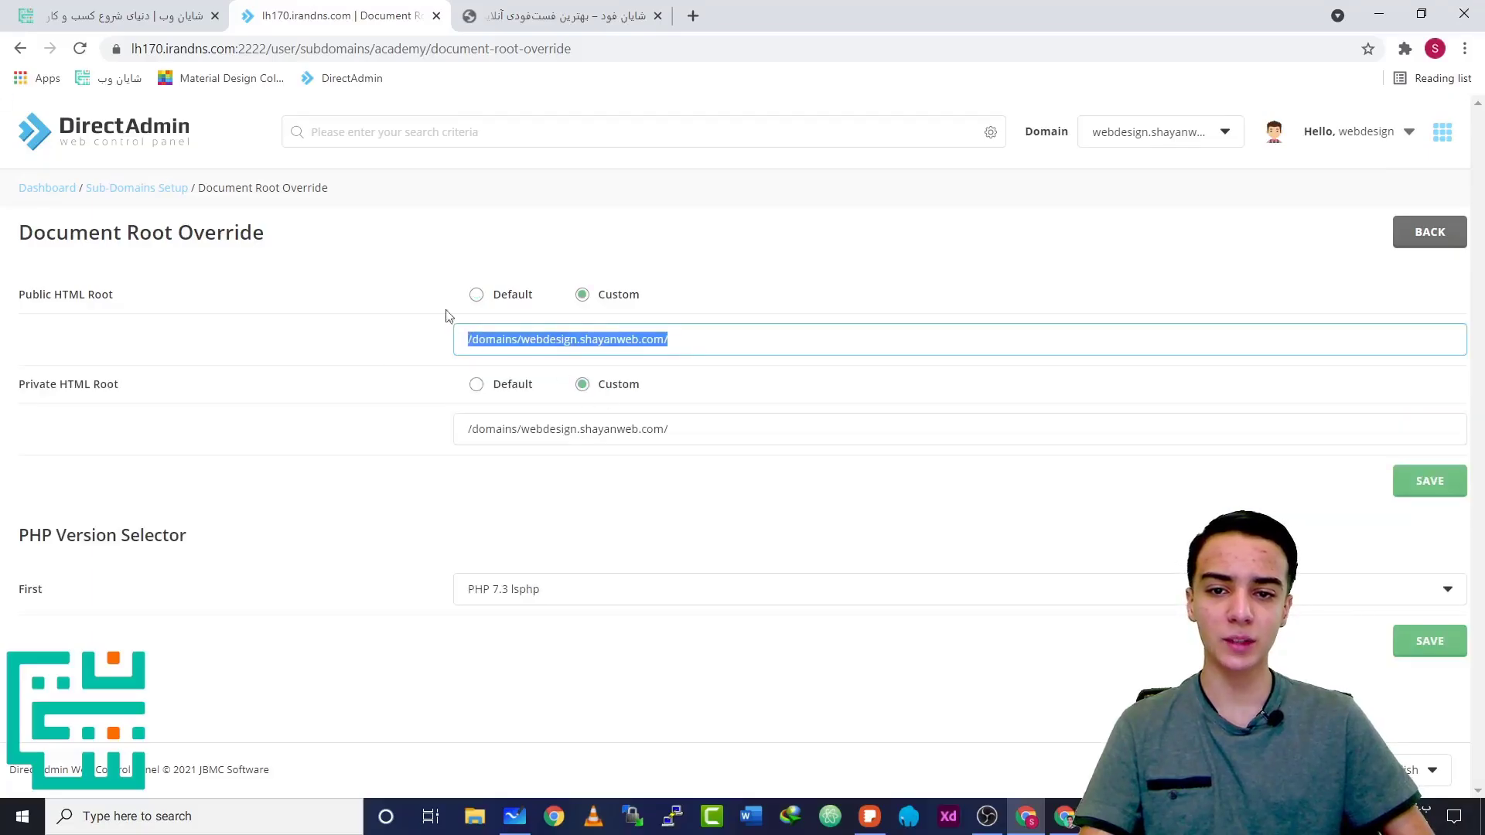
Open the DirectAdmin dashboard in a separate tab and launch the file manager from it
left_click(53, 149, "ctrl")
left_click(520, 21)
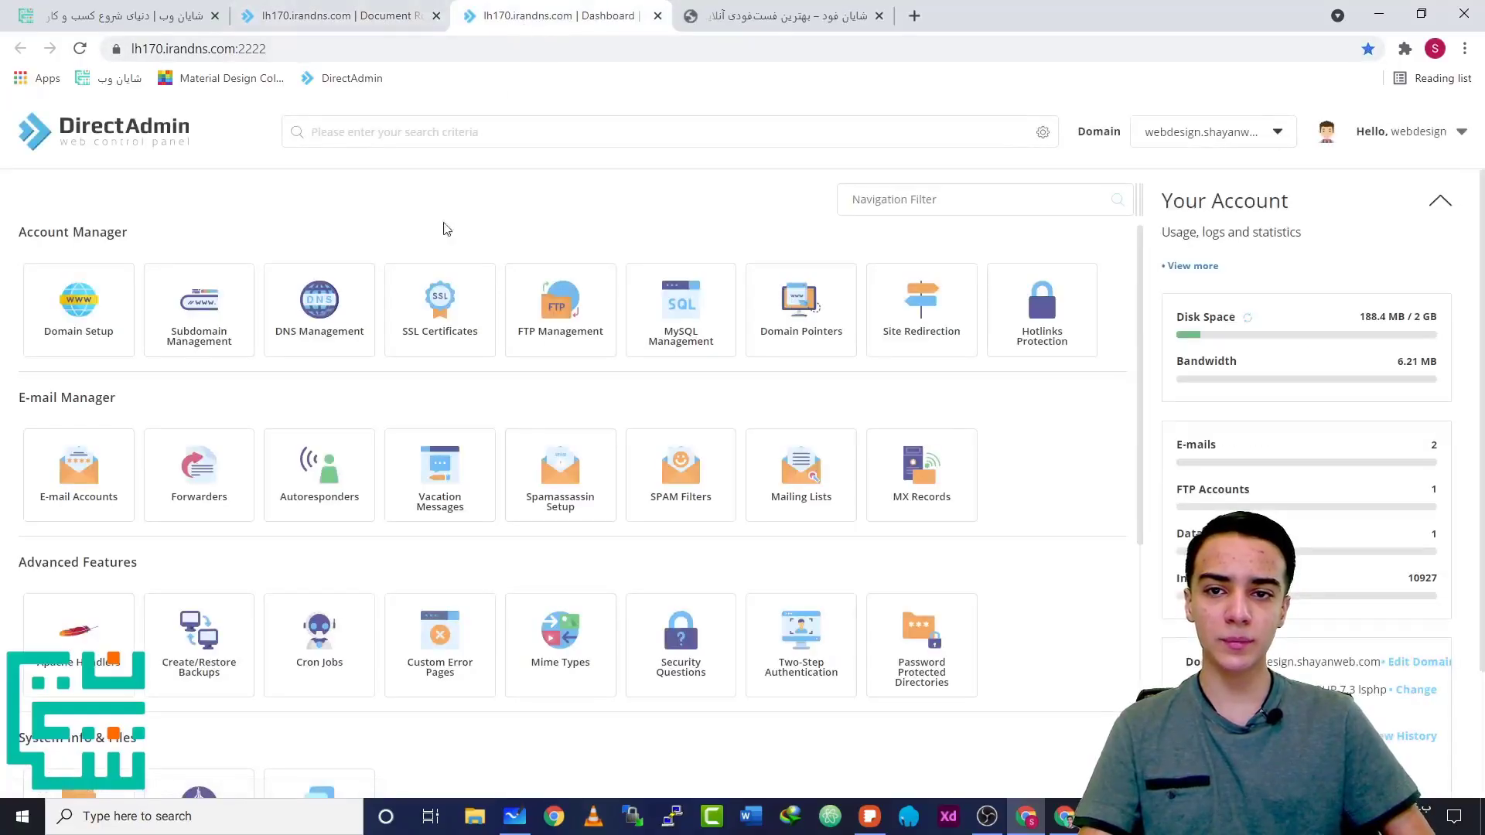
scroll(165, 467, "down", 10)
left_click(78, 360)
left_click(657, 15)
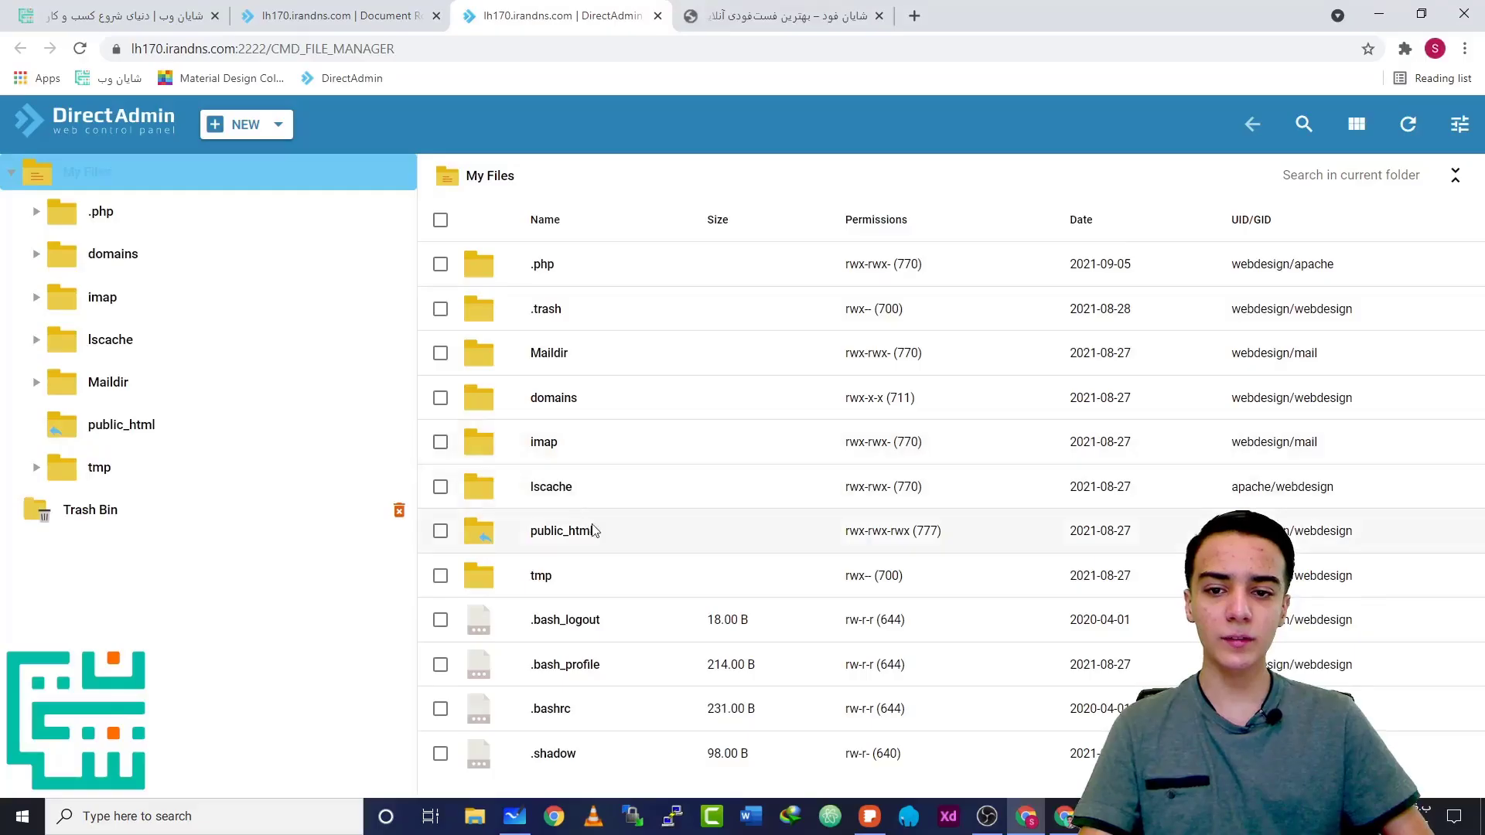
Browse to the academy folder inside public_html of webdesign.shayanweb.com
scroll(562, 538, "up", 5)
double_click(560, 535)
scroll(556, 537, "down", 5)
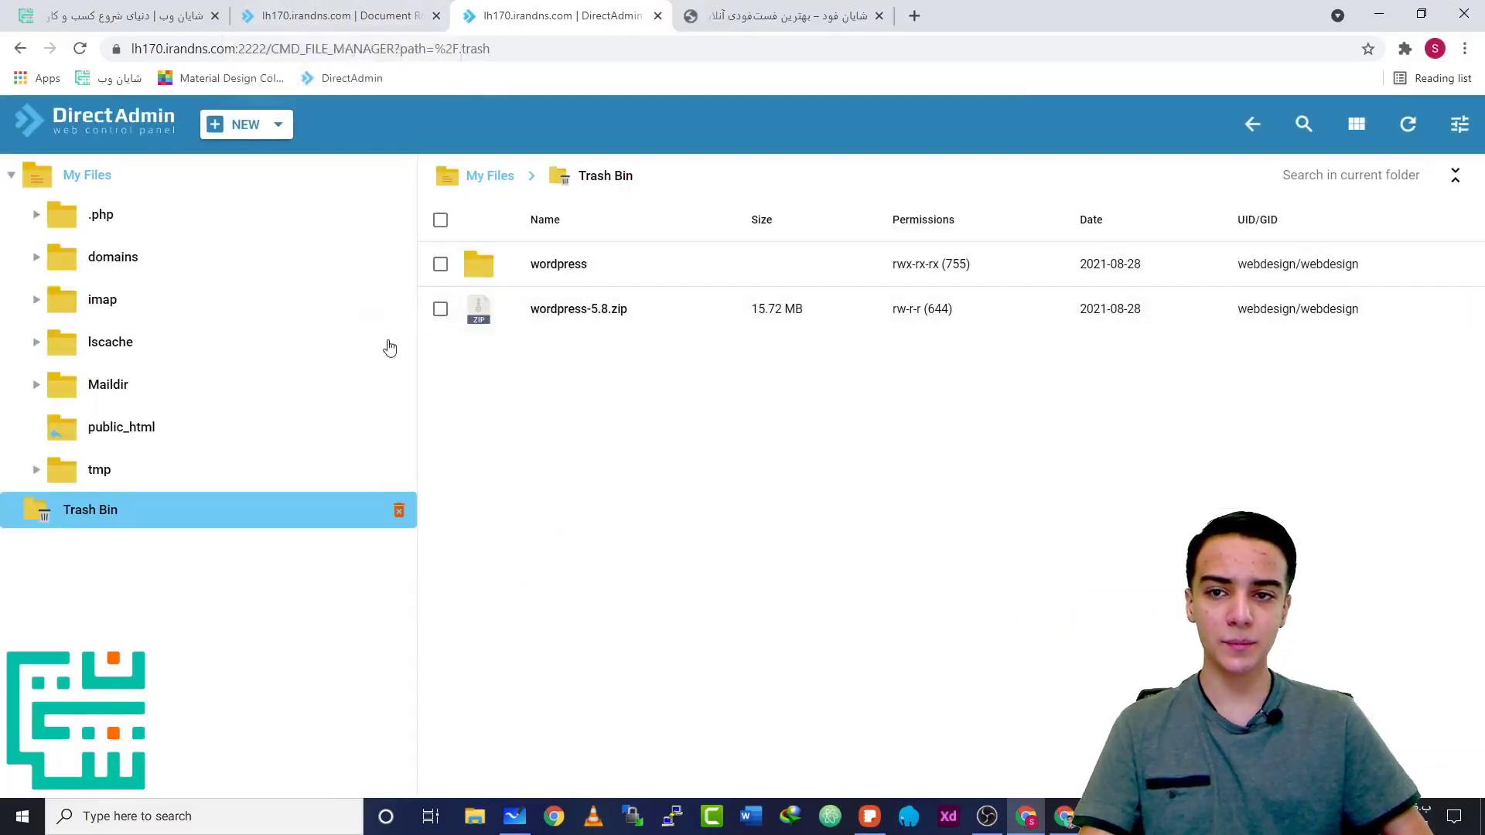
left_click(91, 428)
scroll(699, 568, "down", 5)
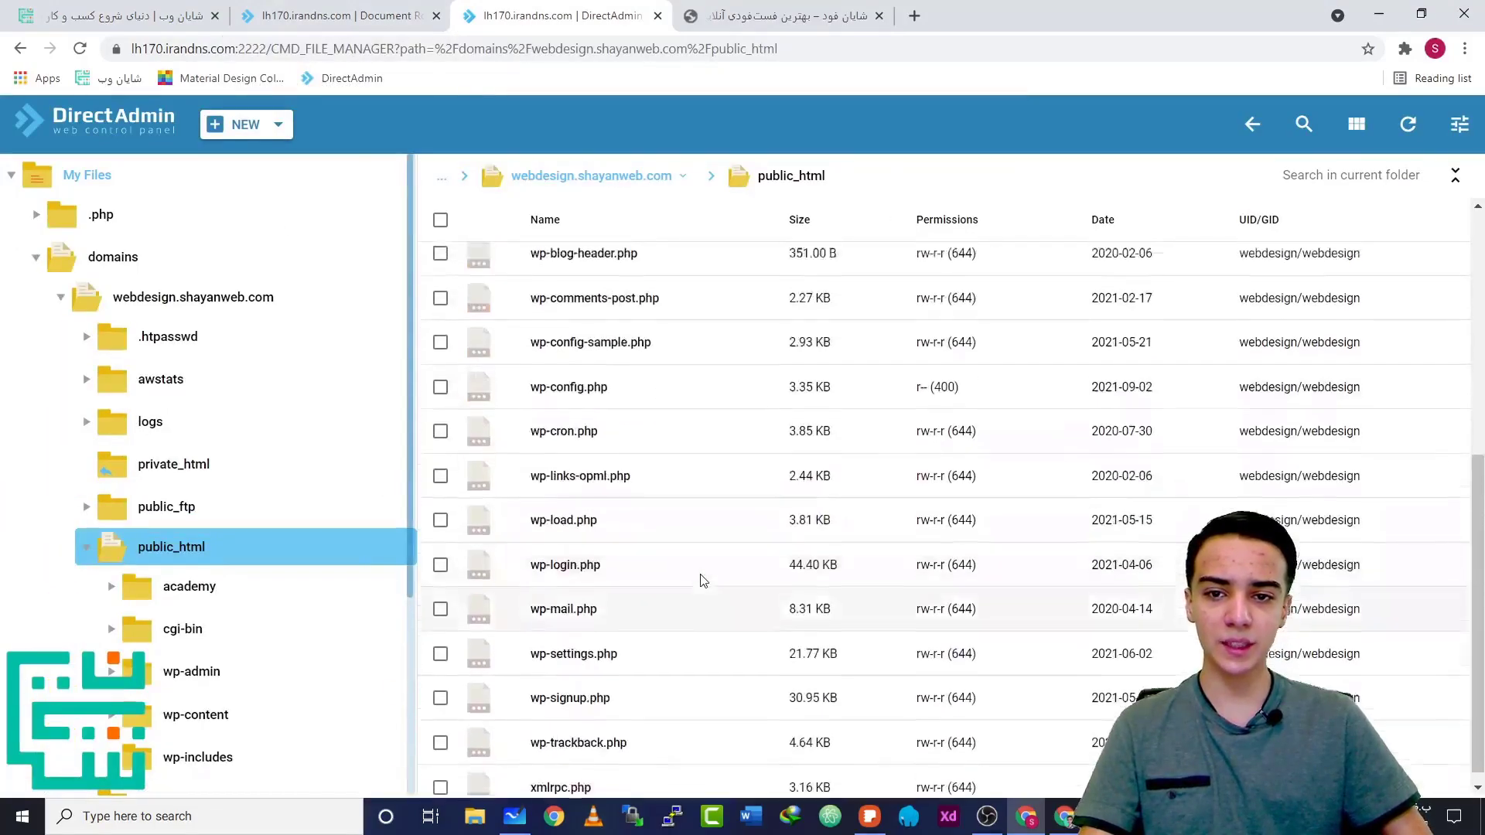
scroll(699, 580, "up", 5)
double_click(569, 266)
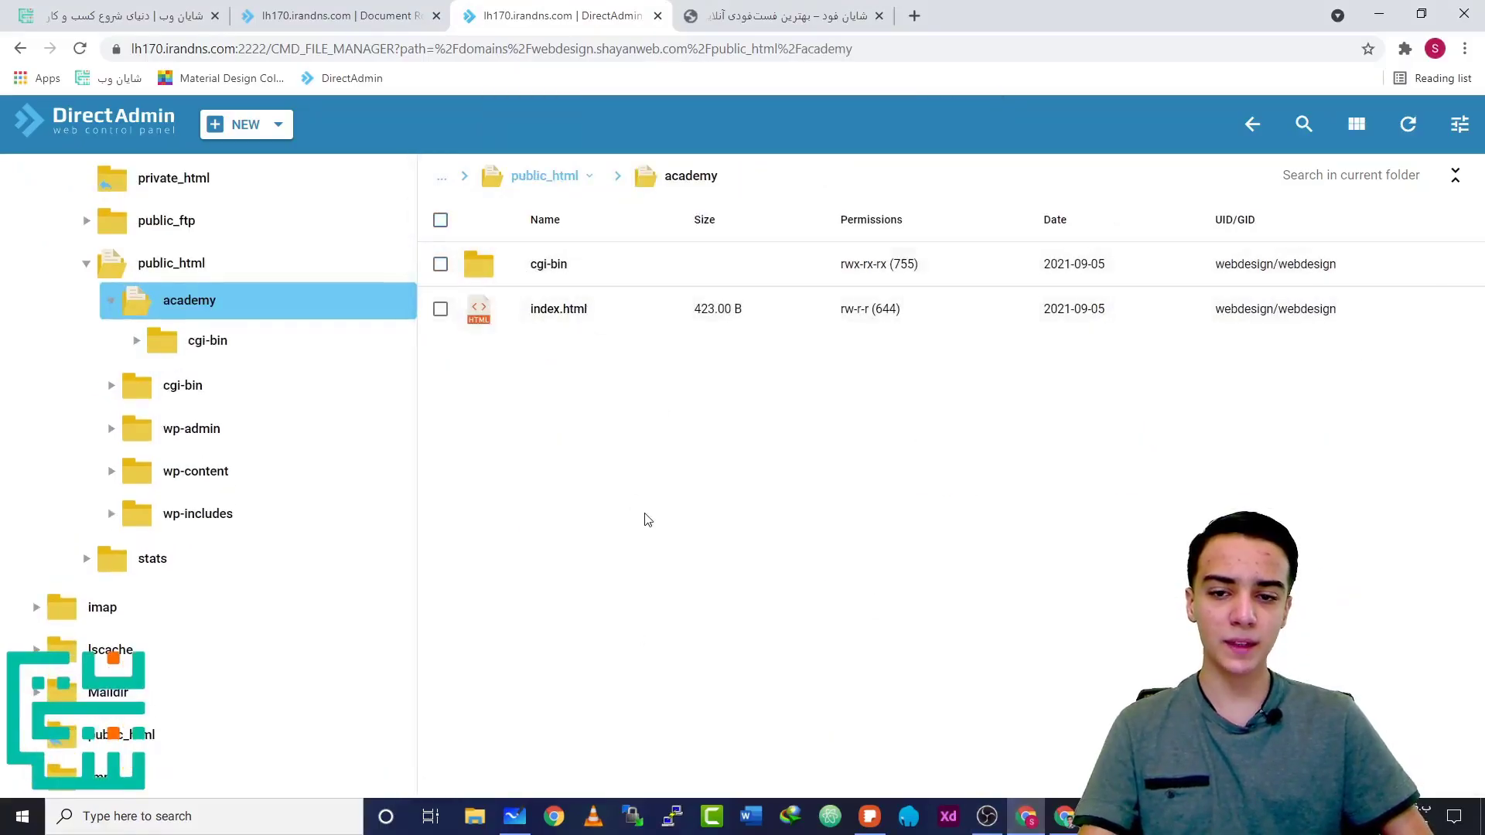
key("ctrl+shift+n")
type("aca")
key("Return")
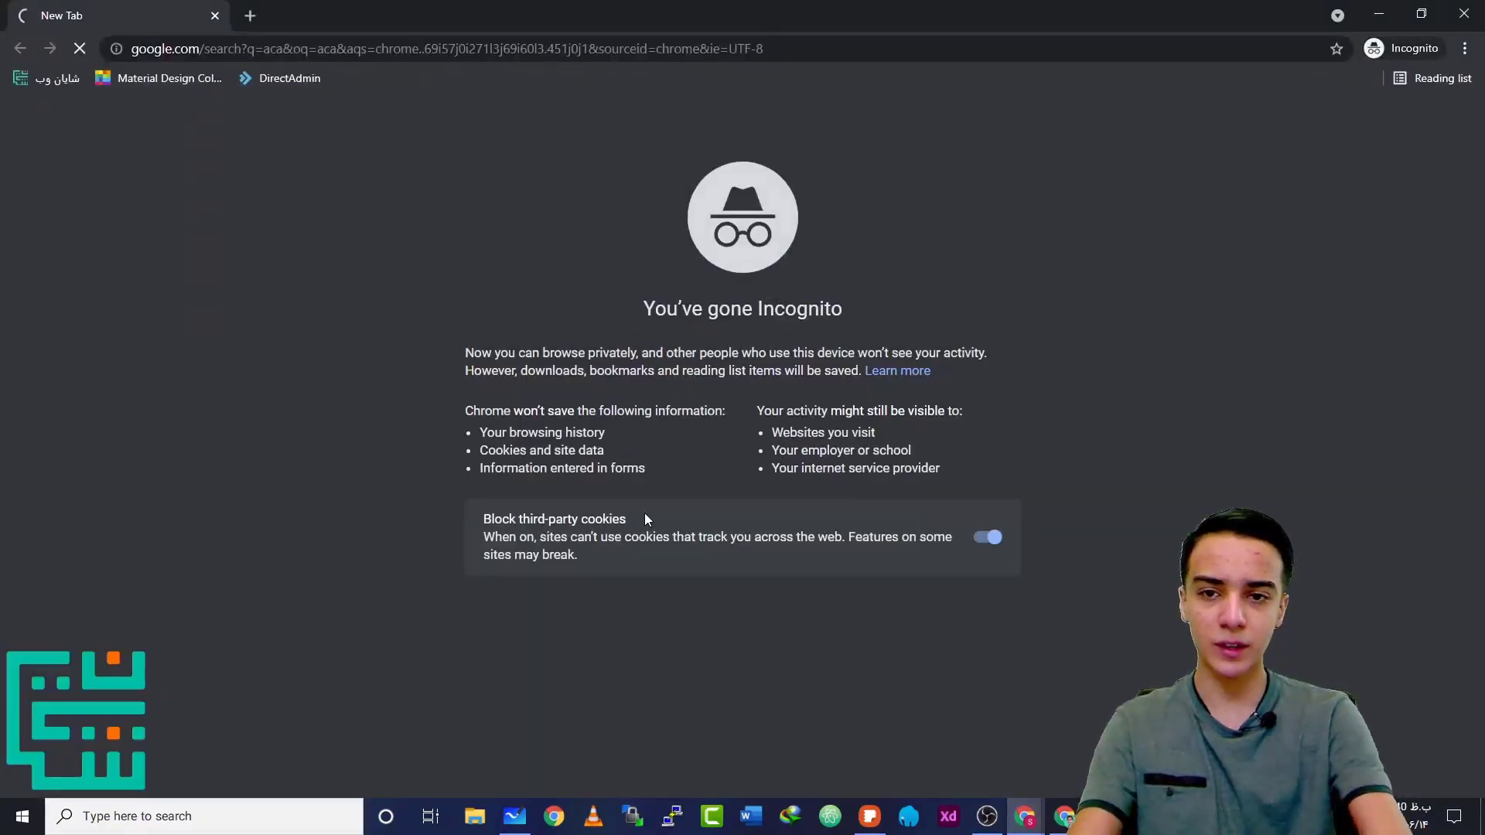
key("ctrl+w")
Open academy.webdesign.shayanweb.com in another new Incognito window to compare it with the folder contents
key("ctrl+shift+n")
type("a")
key("BackSpace")
key("BackSpace")
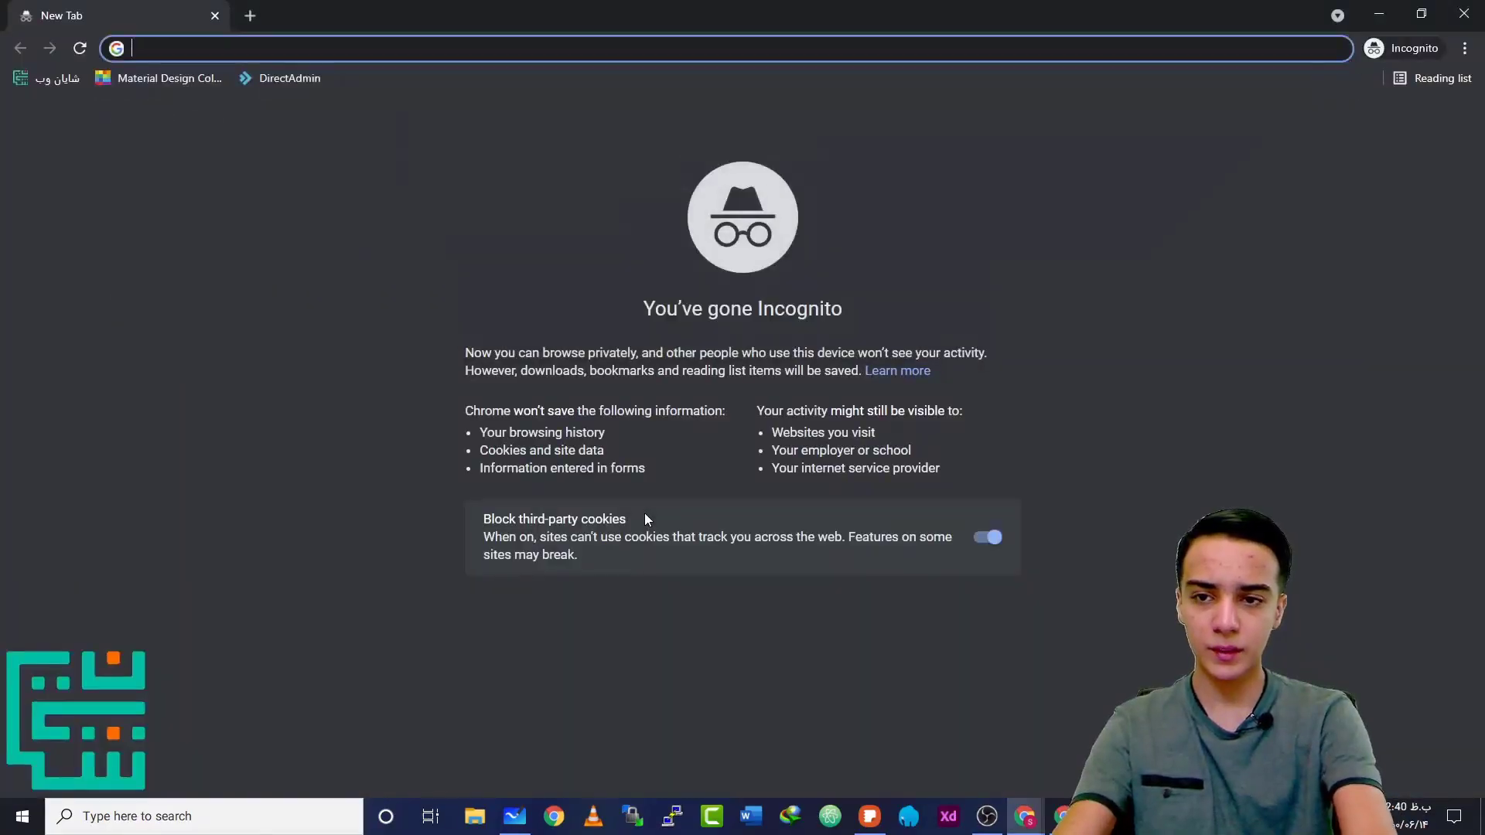
type("a")
key("Return")
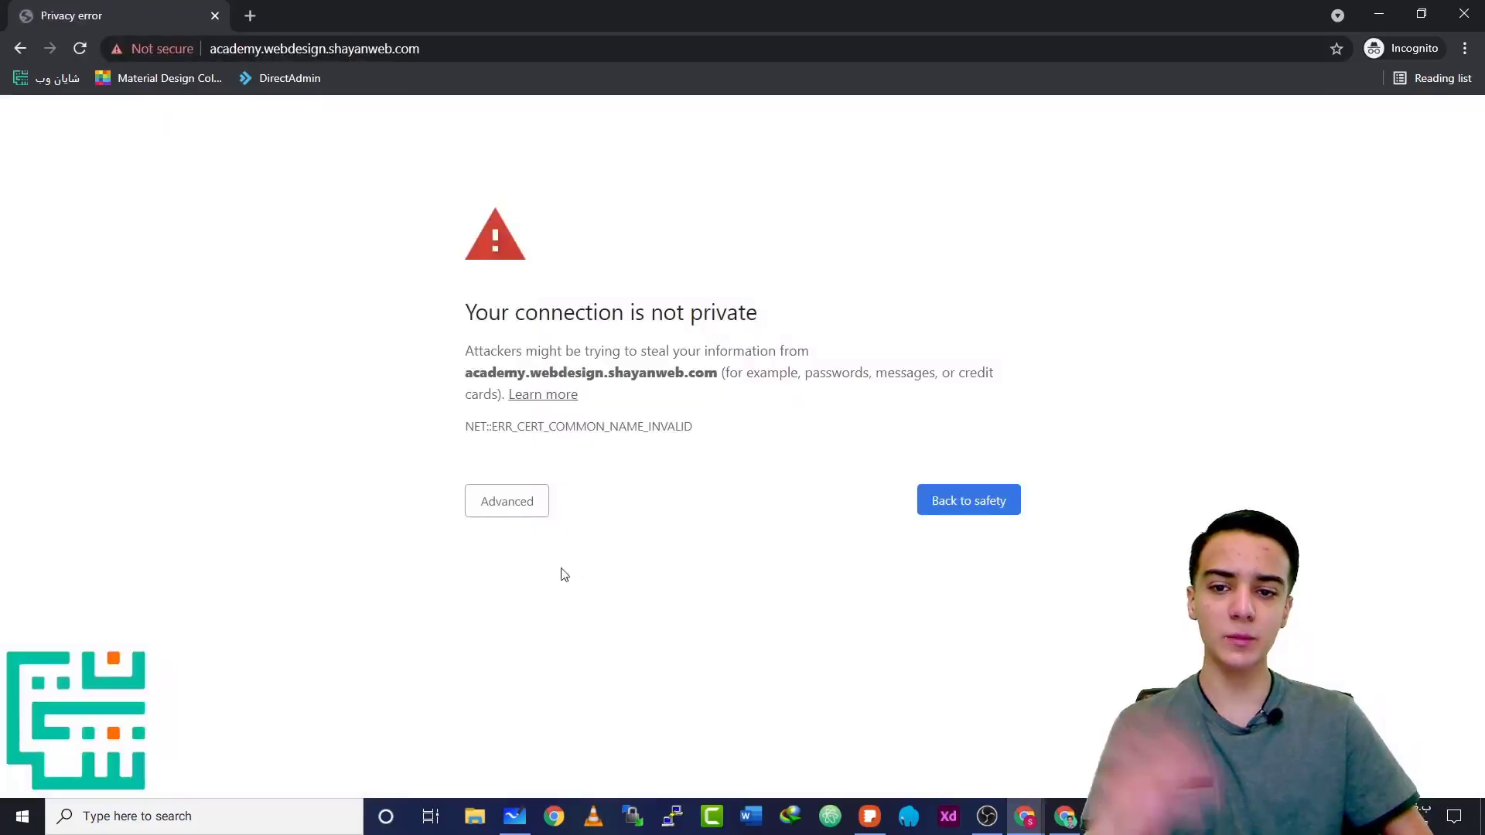
Continue to the academy site despite the certificate warning and examine its placeholder page
left_click(519, 502)
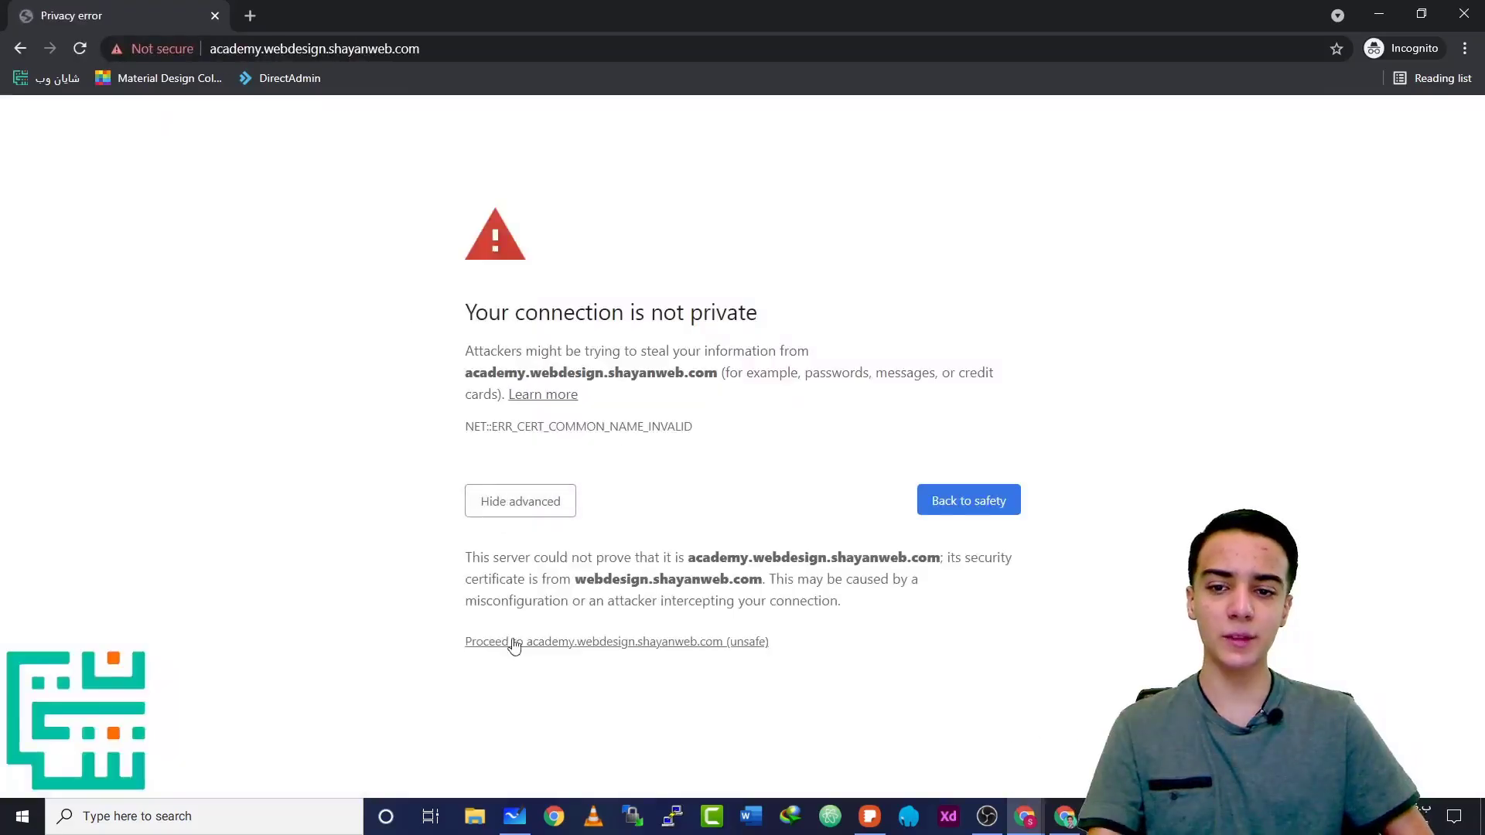
left_click(515, 643)
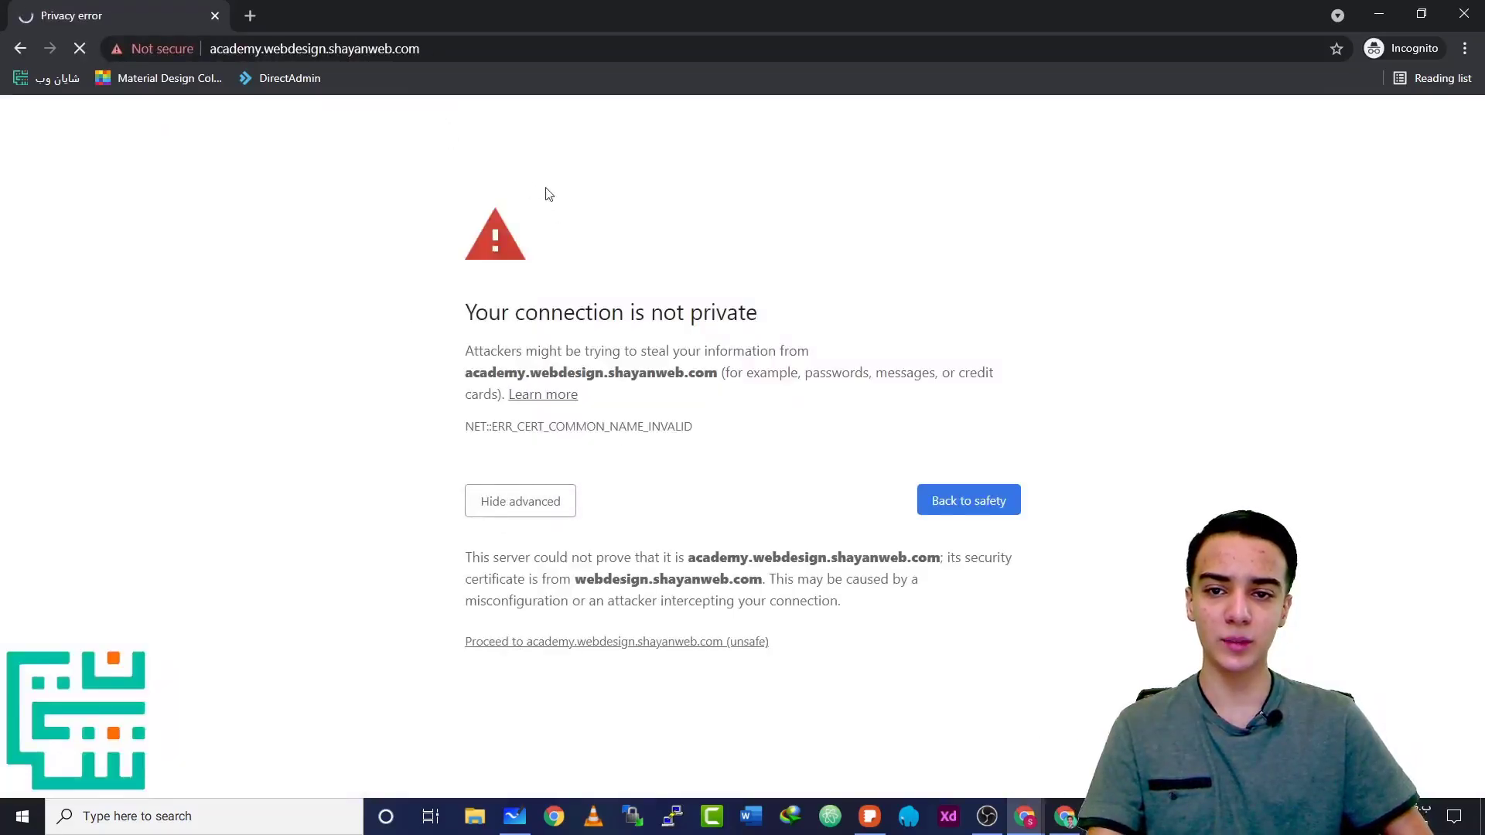
left_click_drag(482, 194, 742, 194)
left_click(712, 175)
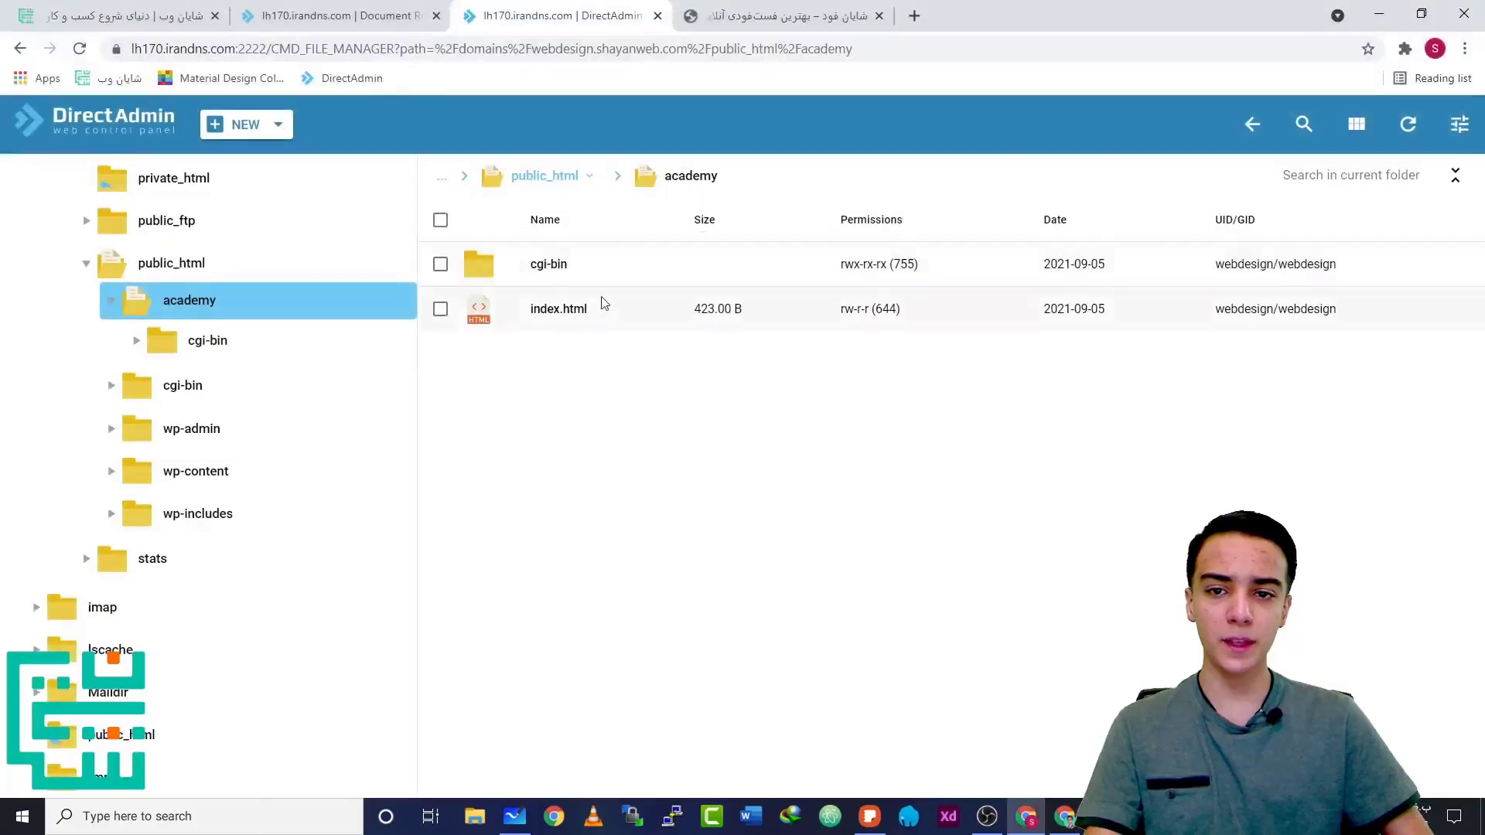
Open index.html in the academy folder for editing, examine its placeholder code, and close the editor without changing the file
right_click(600, 304)
left_click(616, 317)
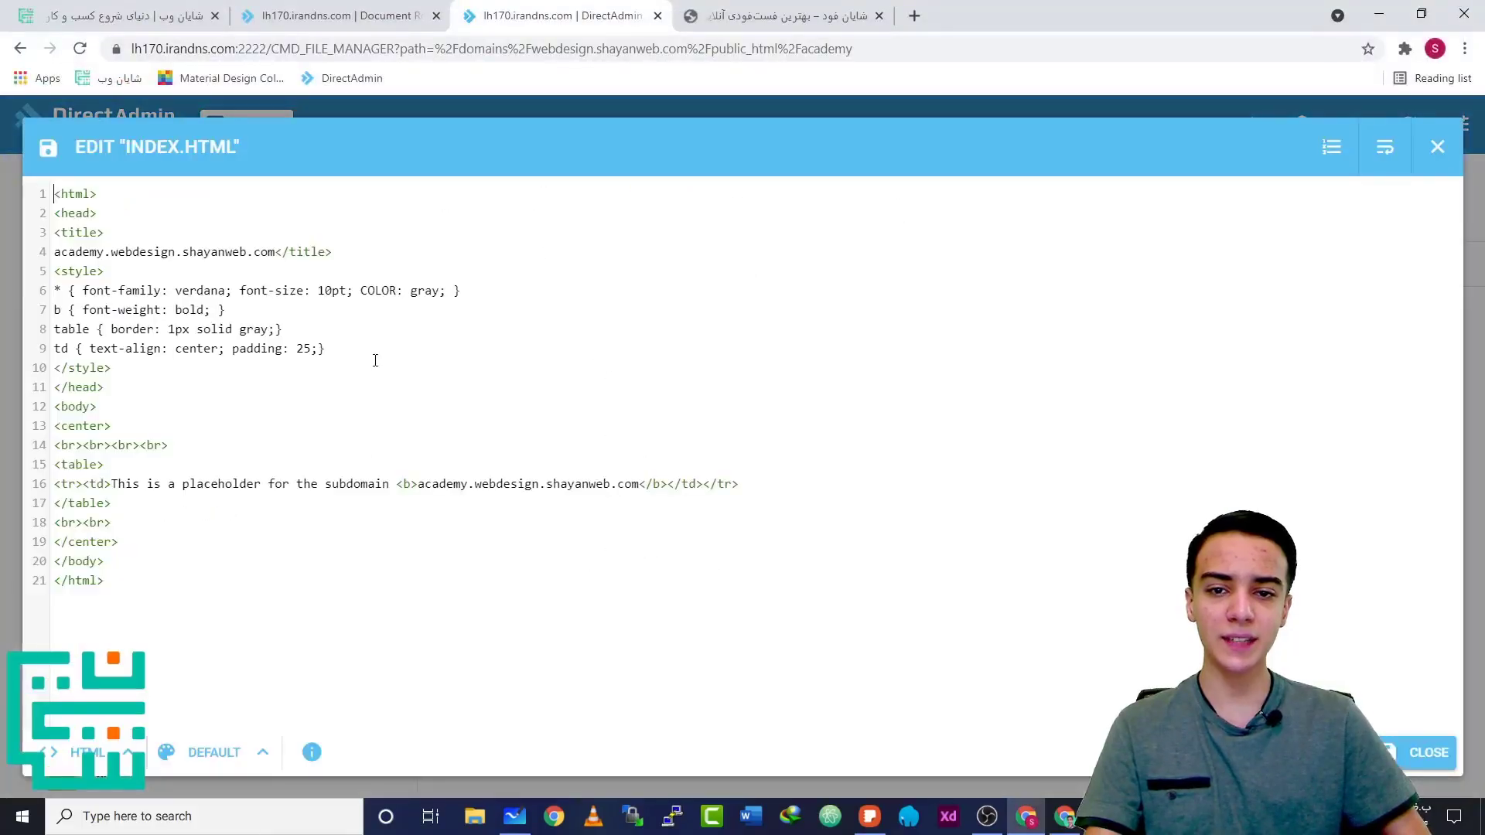
left_click_drag(232, 600, 232, 186)
left_click(116, 485)
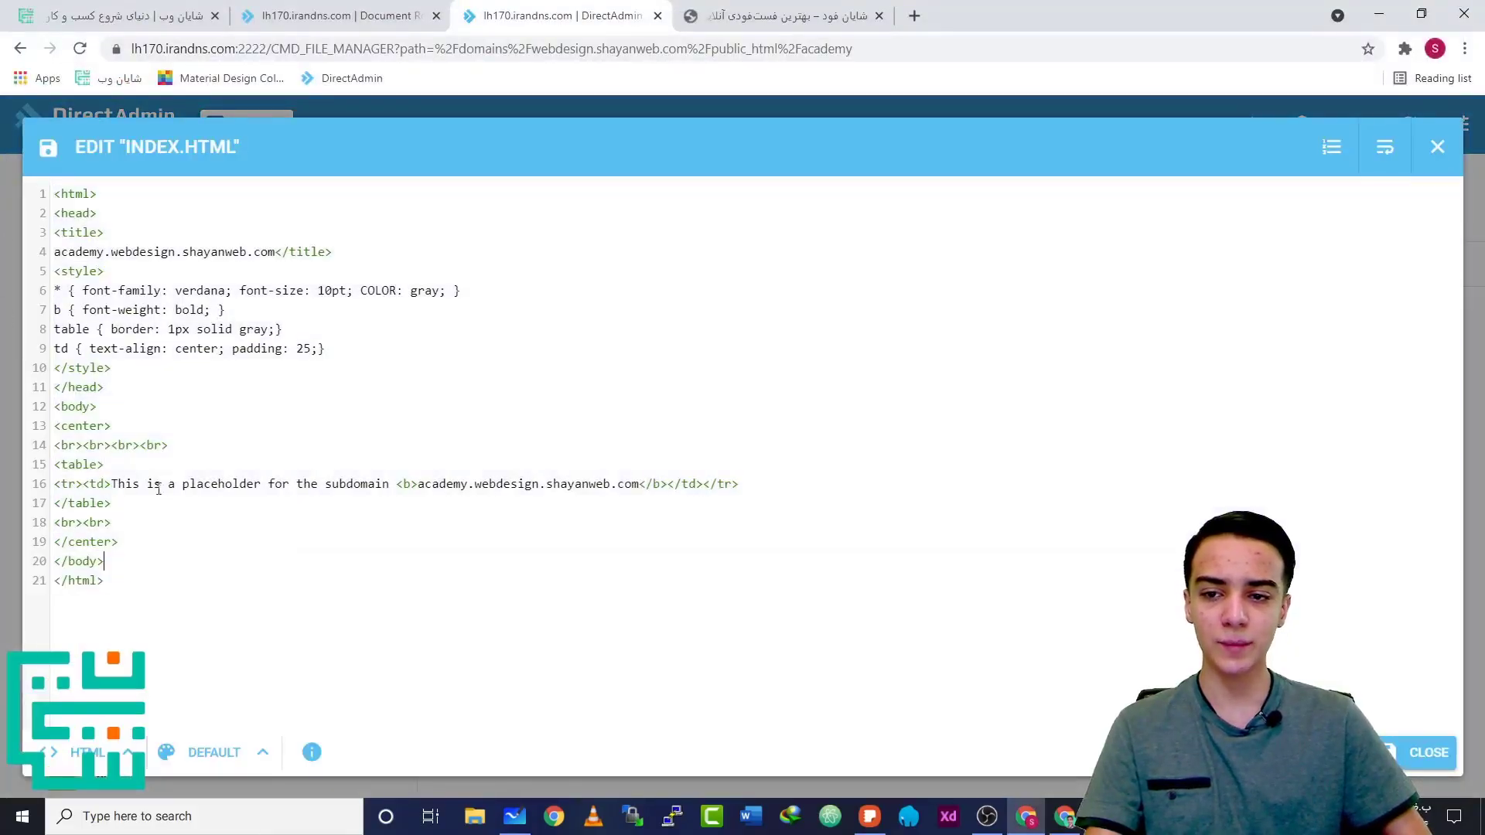
mouse_move(119, 484)
left_mouse_down()
mouse_move(325, 499)
mouse_move(646, 485)
mouse_move(123, 474)
left_mouse_up()
left_click(121, 478)
left_click_drag(588, 607, 988, 186)
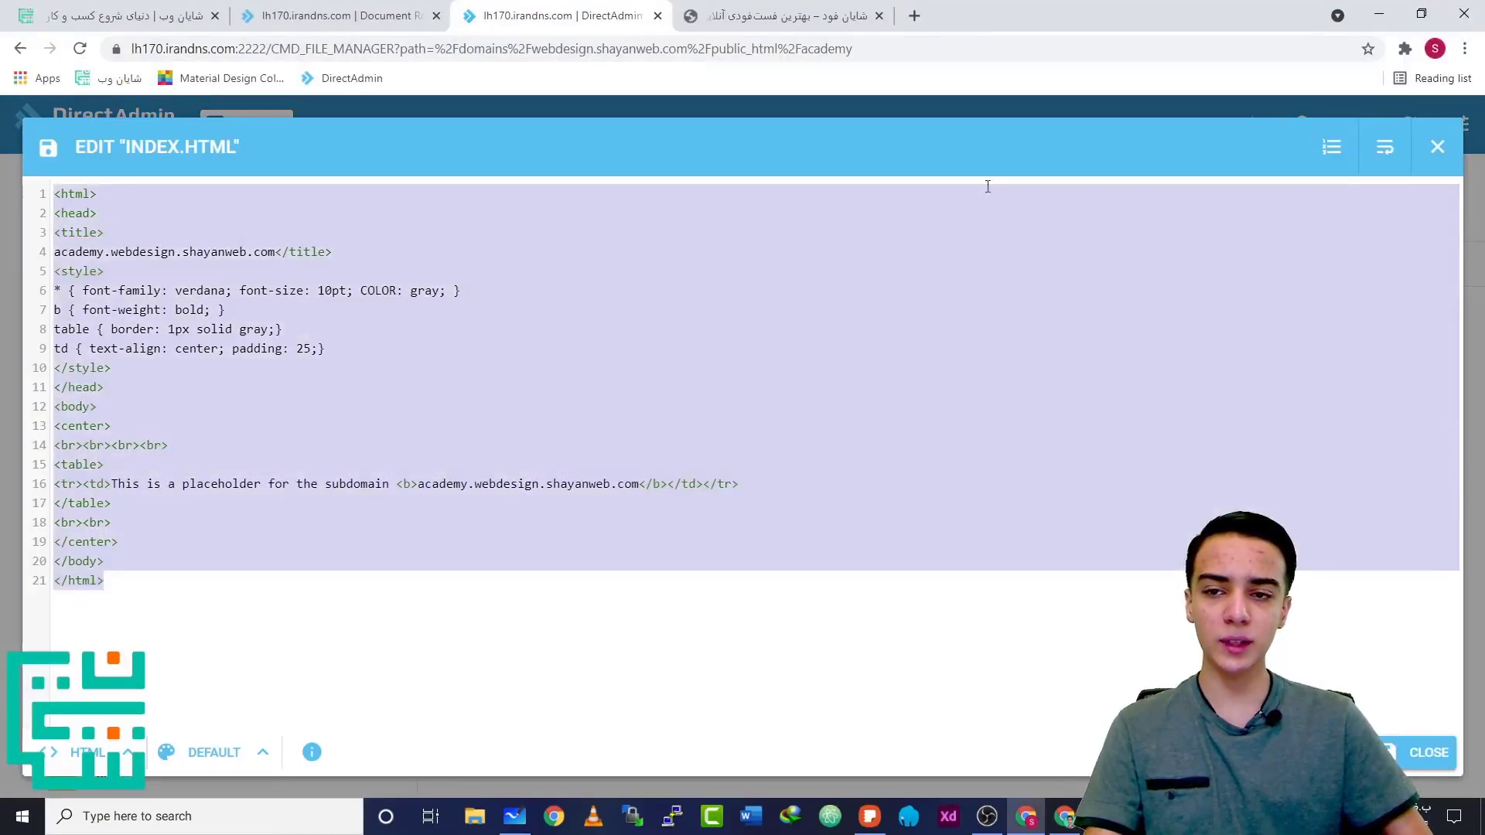
left_click(1437, 147)
Delete index.html from the academy folder and close the file manager
right_click(615, 312)
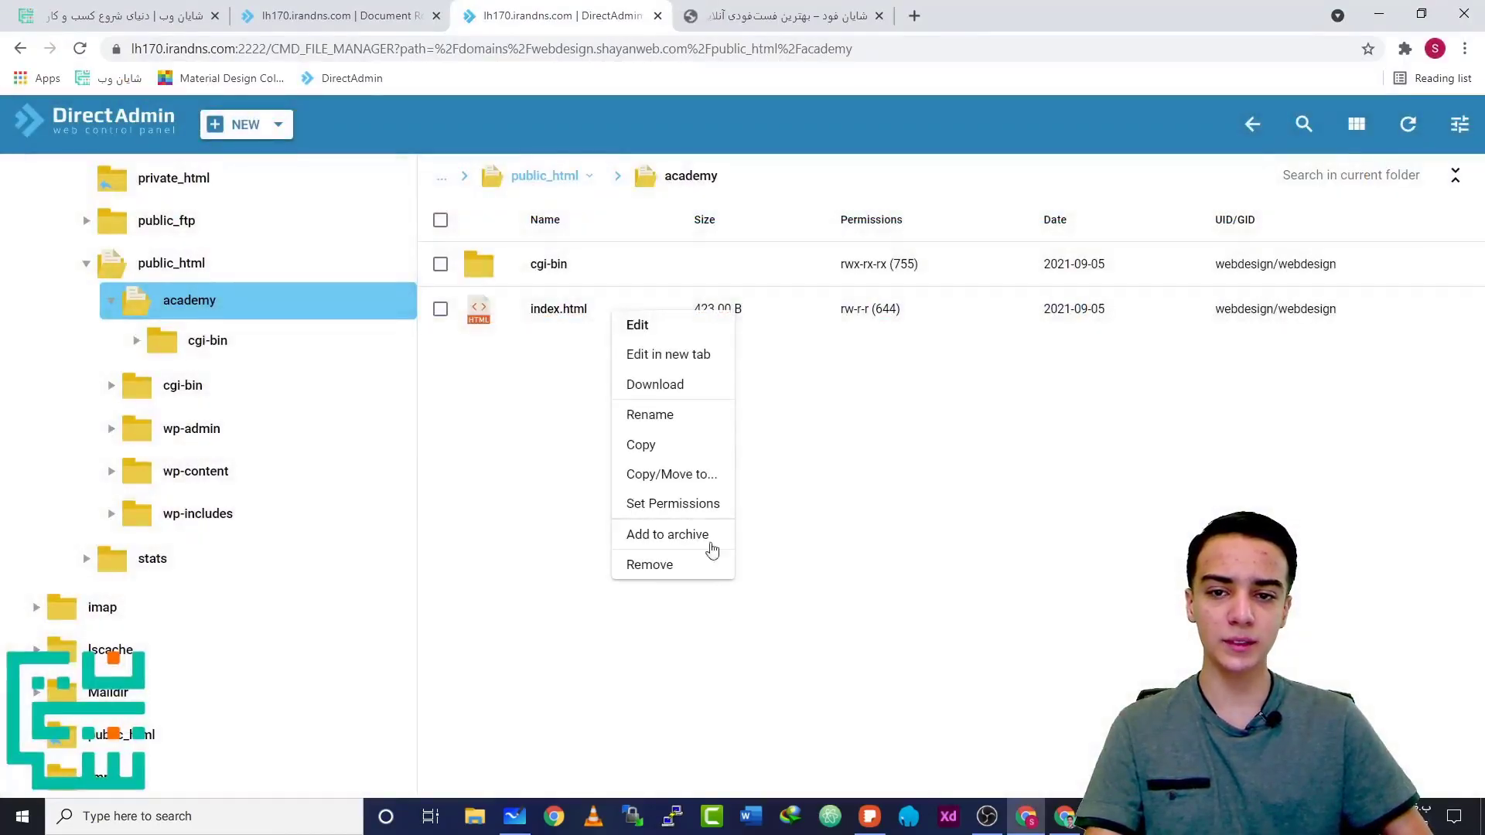
left_click(634, 564)
left_click(898, 504)
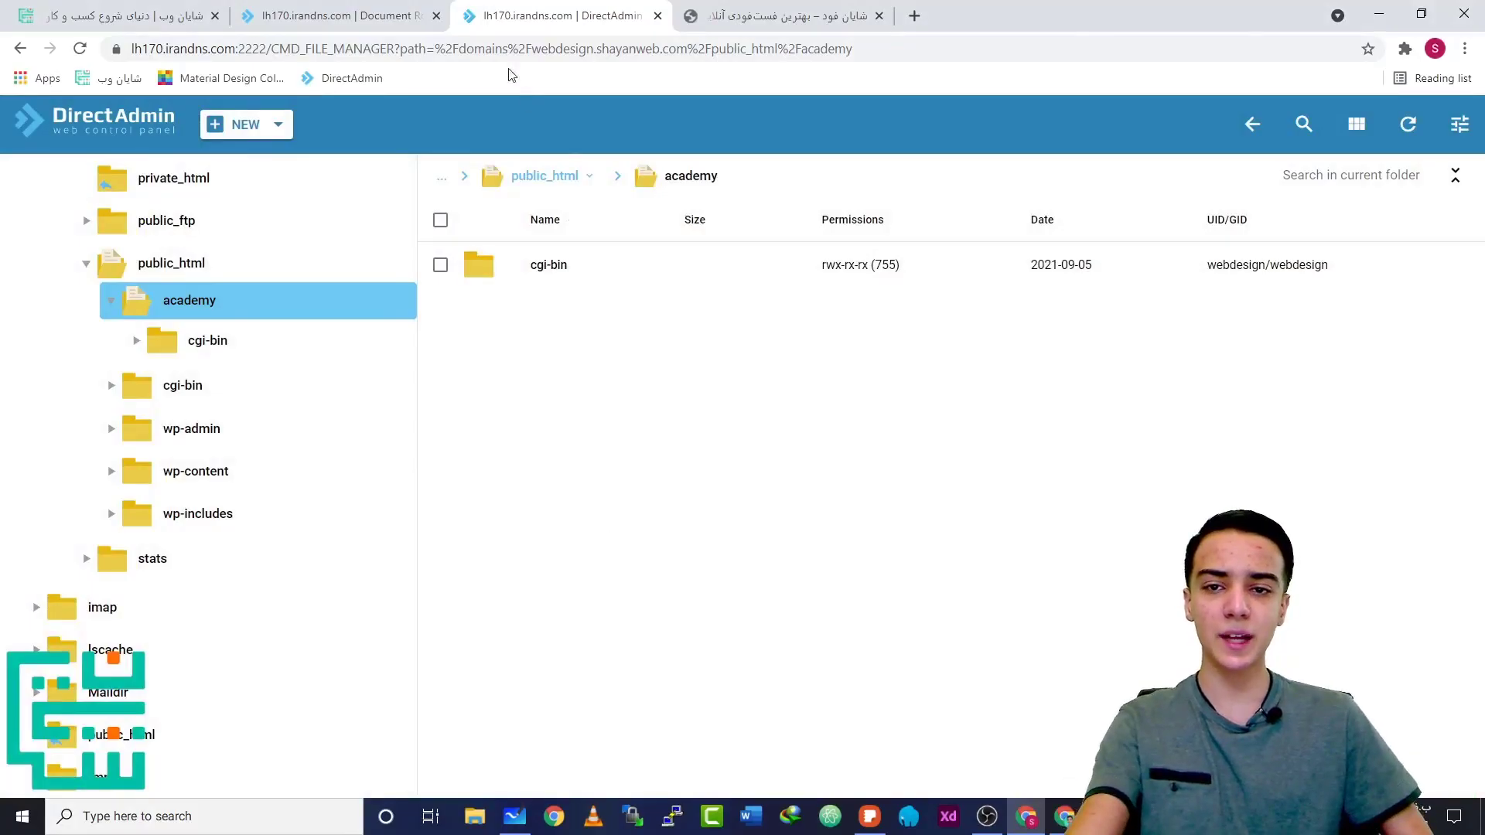
key("ctrl+w")
Examine the custom public HTML root path on the Document Root Override page and return to the subdomain list
left_click_drag(680, 335, 394, 337)
double_click(524, 340)
double_click(521, 339)
left_click(519, 339)
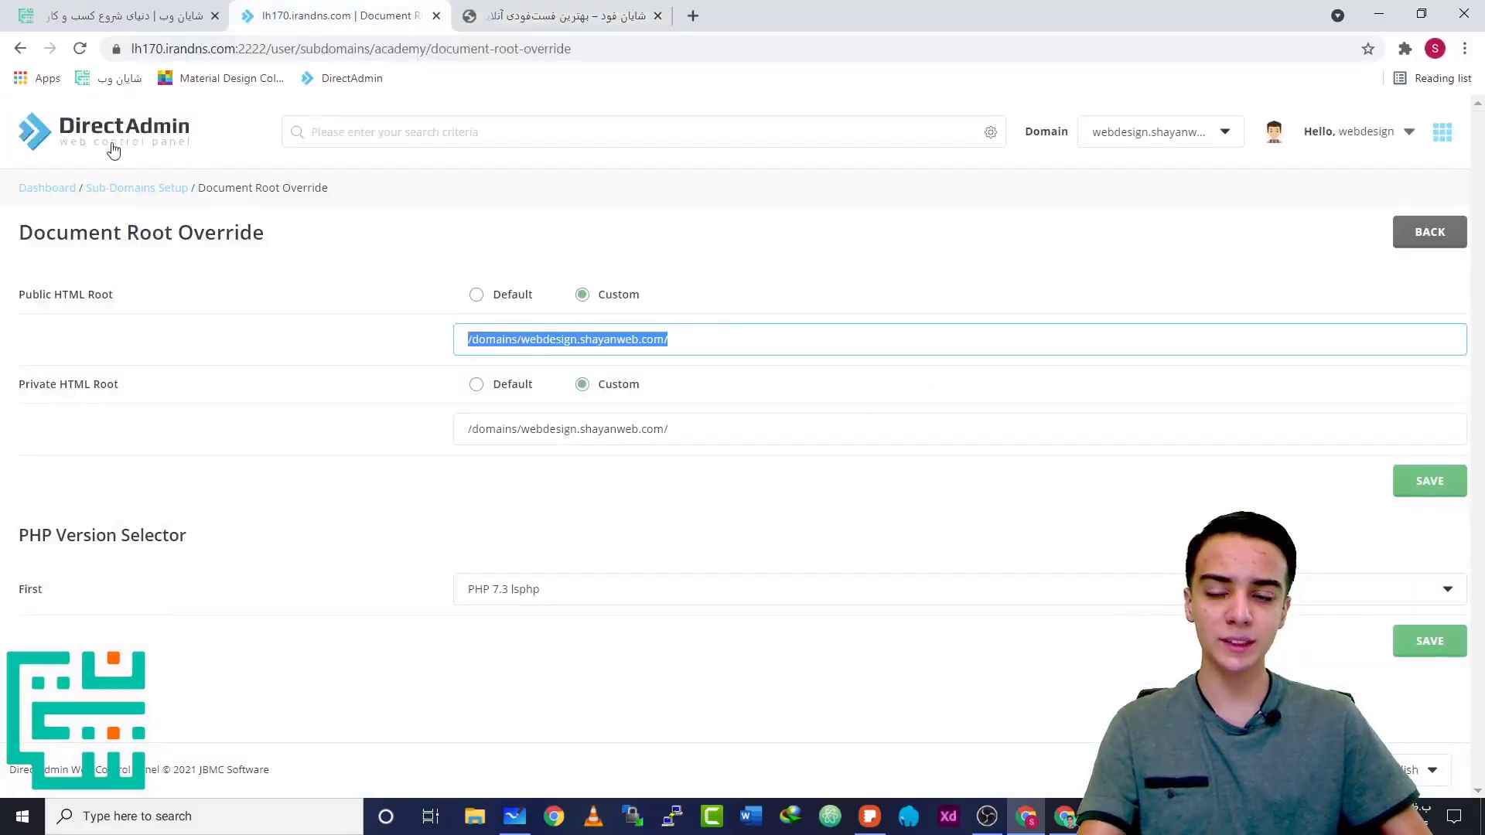
left_click(147, 188)
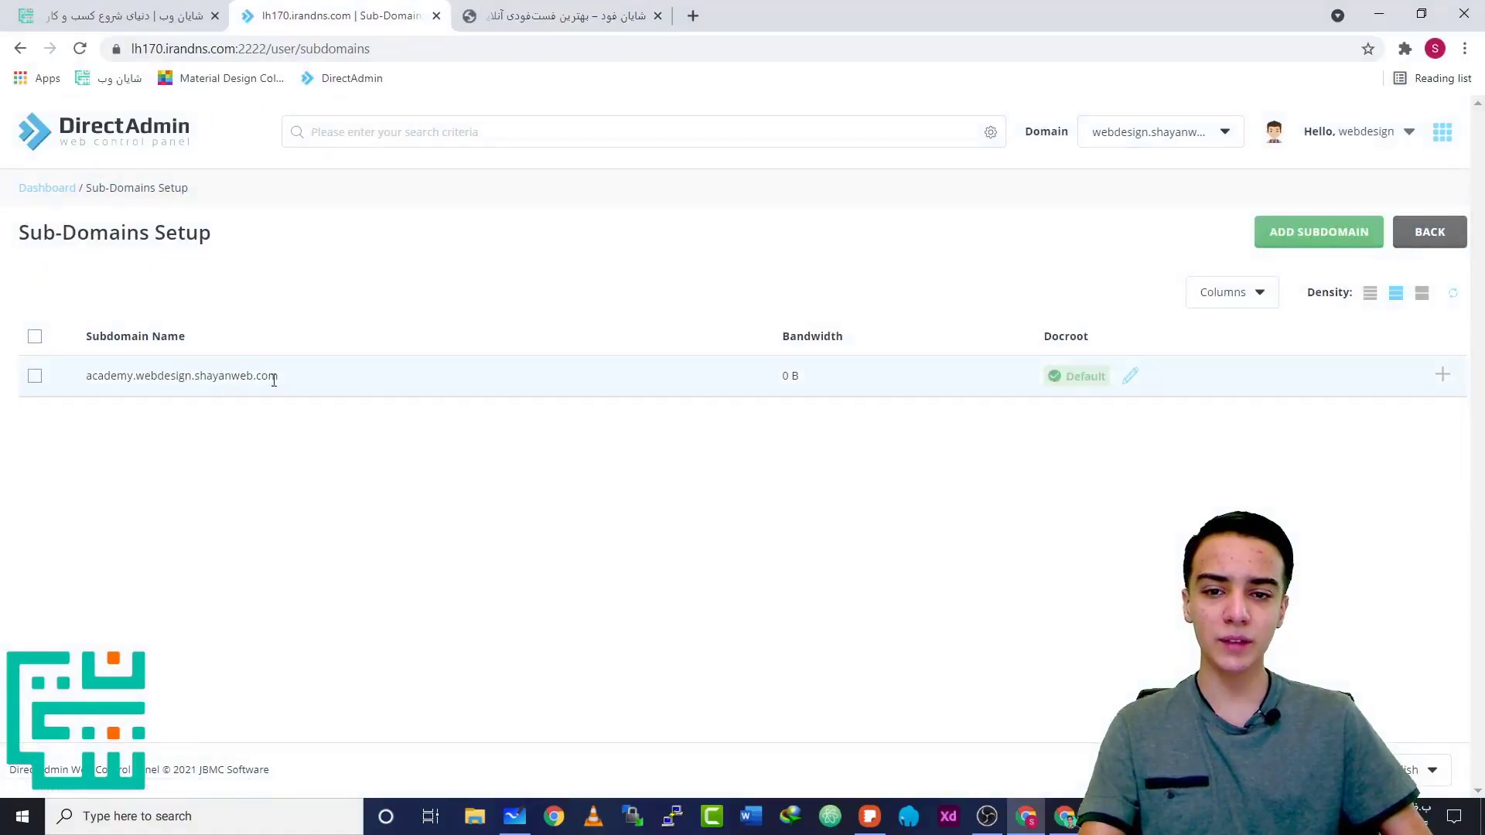
Reopen the academy subdomain's document root override, switch both HTML roots to Custom to examine their paths, and return to the list without saving
left_click(1129, 379)
left_click(600, 331)
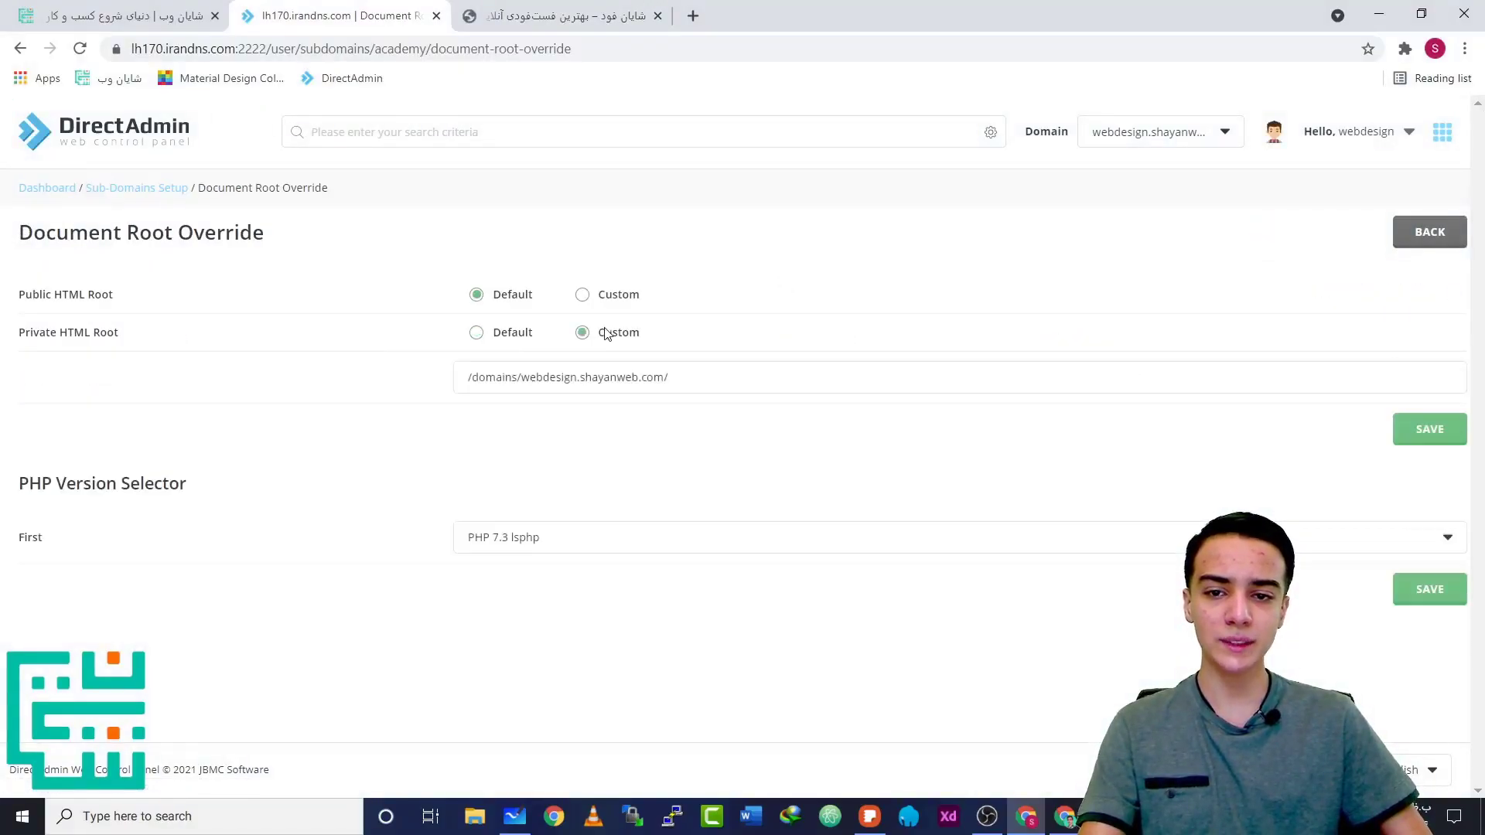
left_click(605, 297)
left_click_drag(670, 429, 378, 419)
left_click(740, 341)
left_click_drag(739, 341, 301, 345)
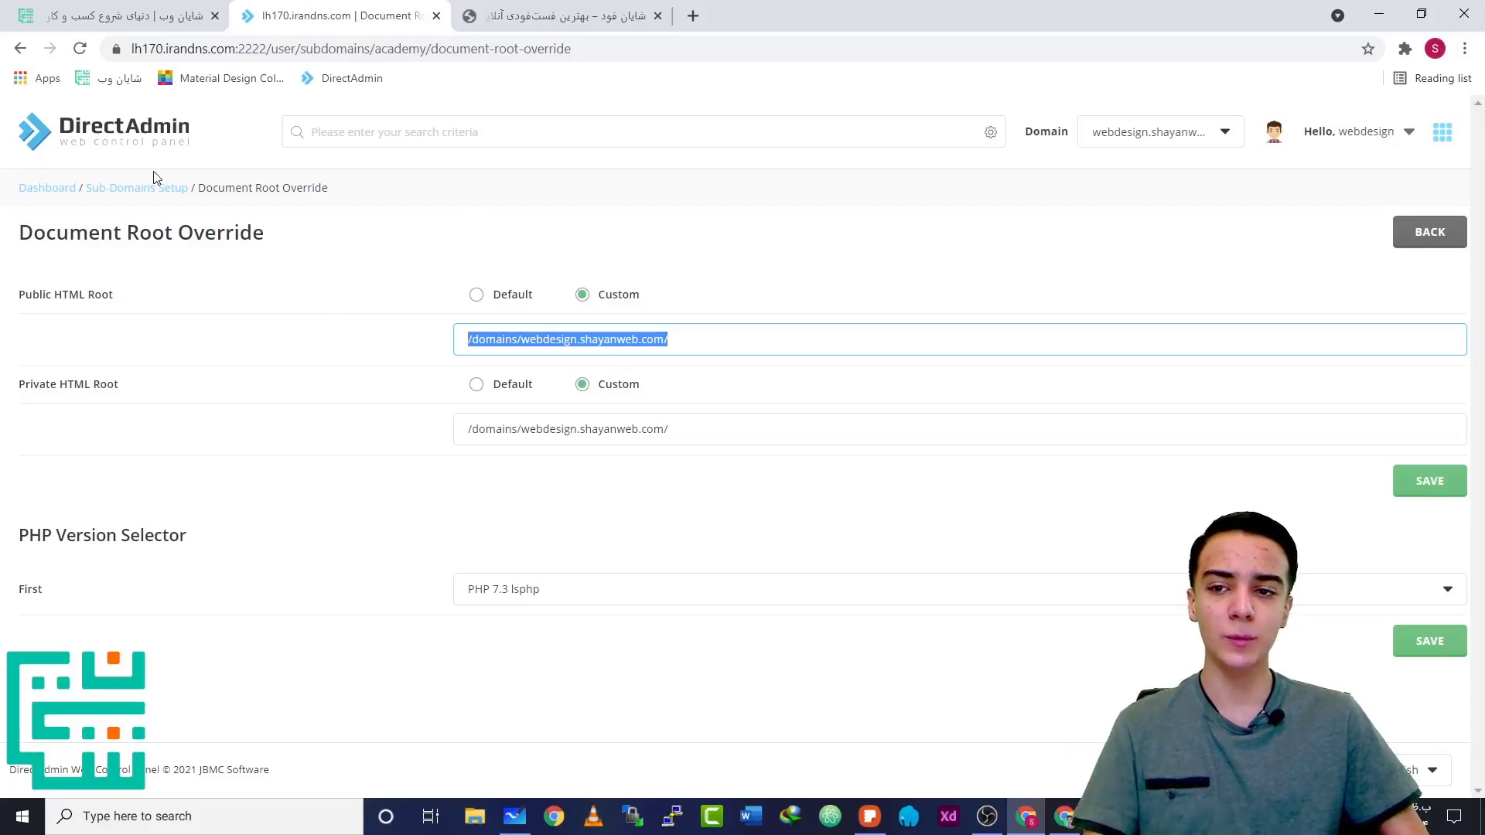
left_click(155, 190)
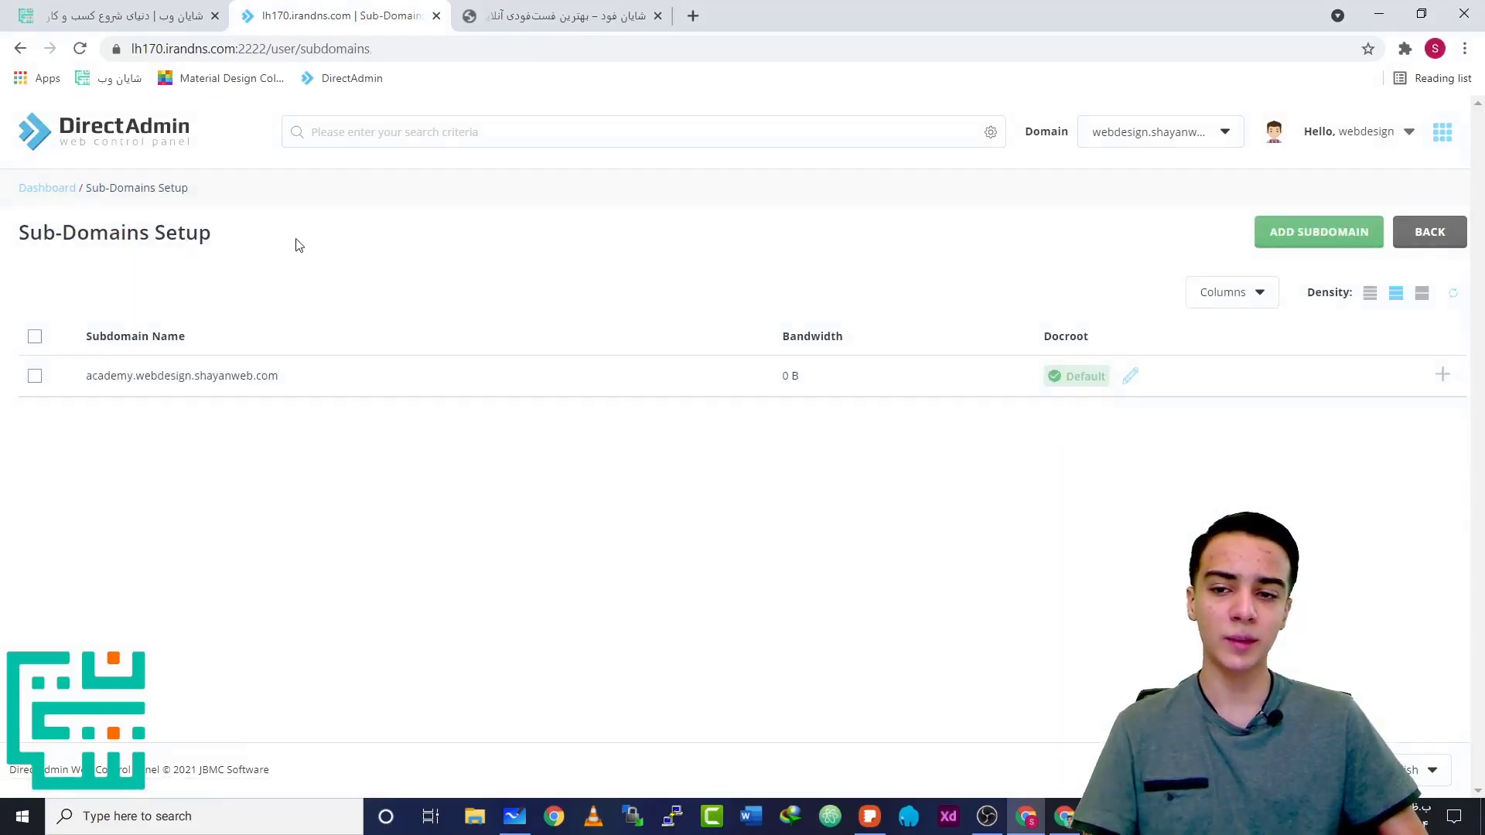